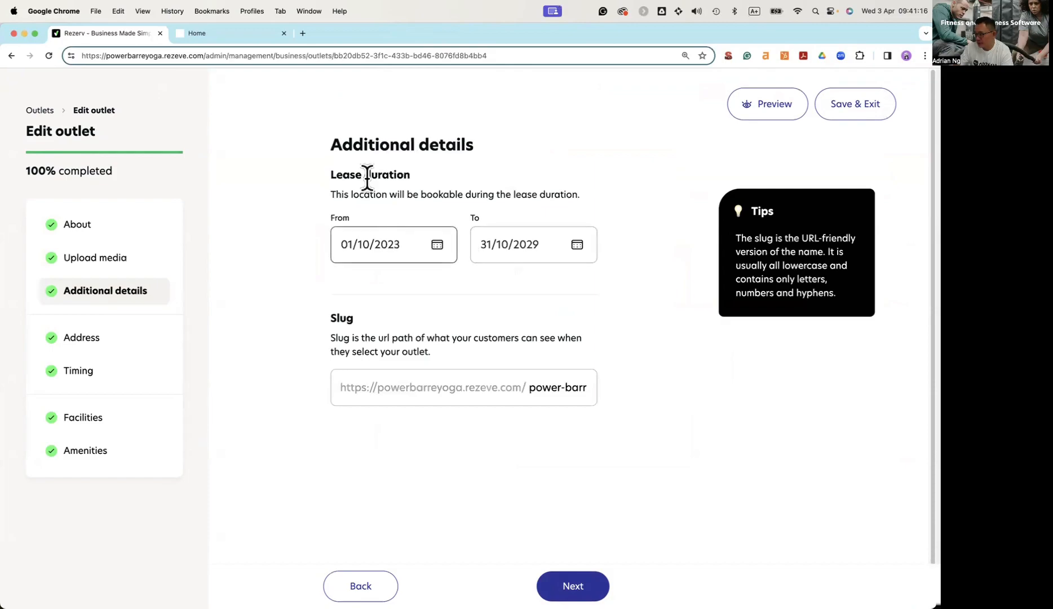
Step: Review the outlet's address details and its weekly opening hours
click(93, 341)
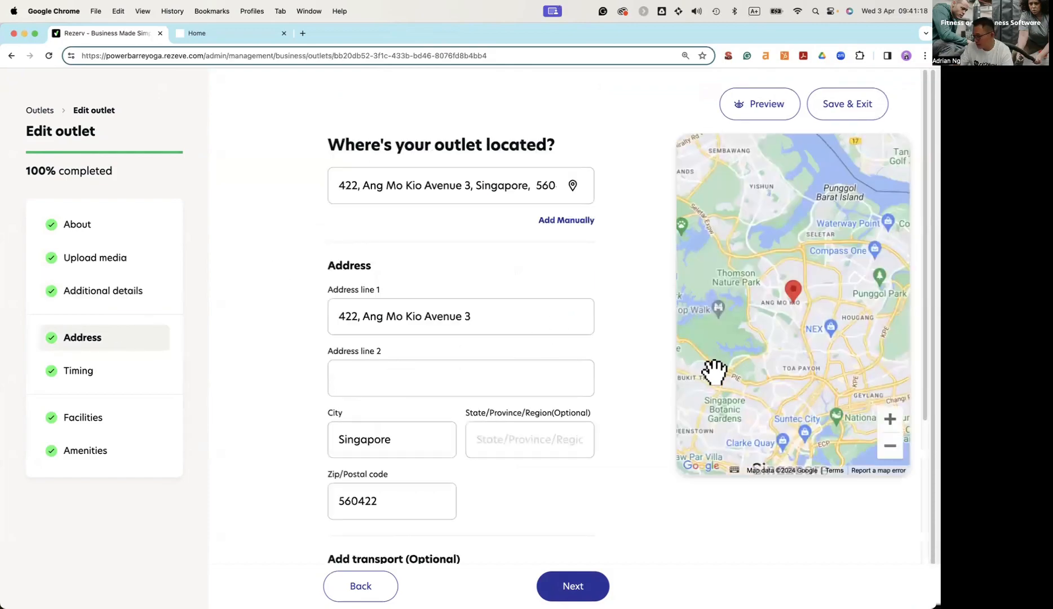
click(105, 376)
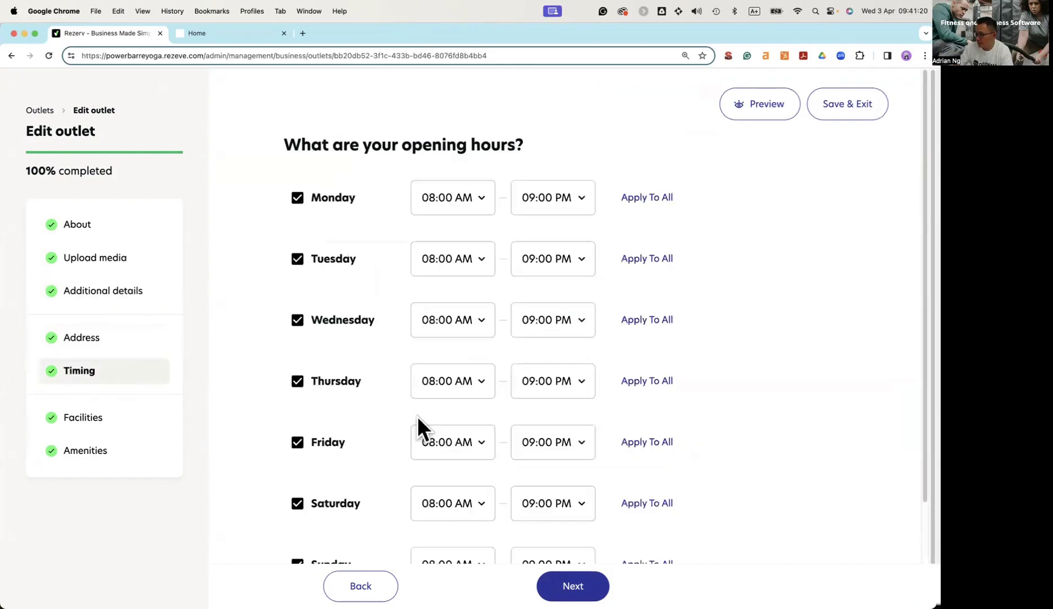
scroll(545, 365, down, 1)
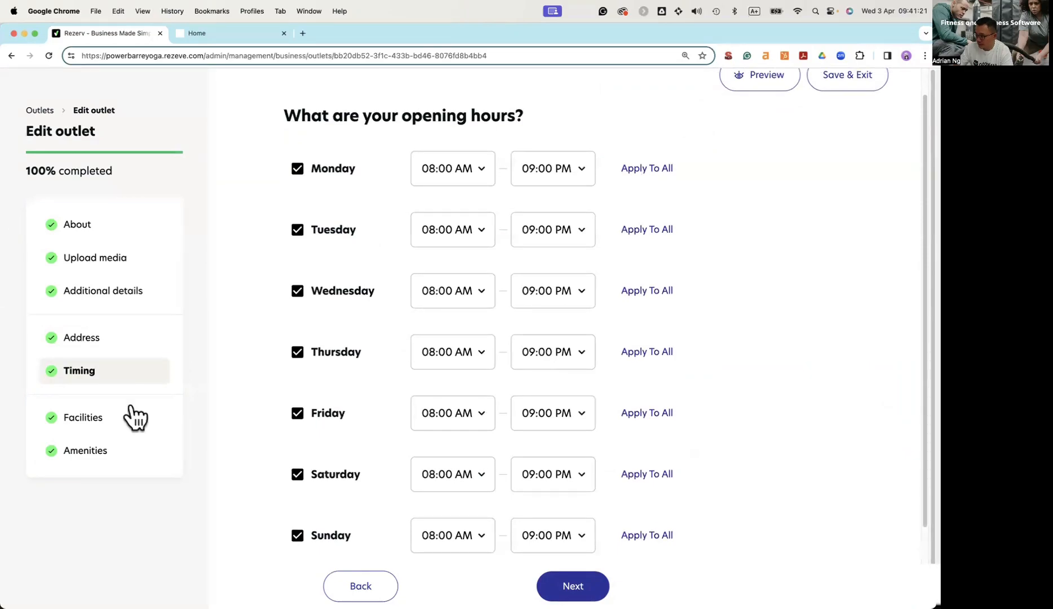
Step: Browse the outlet's list of Level 1 facilities
click(103, 421)
scroll(455, 394, down, 4)
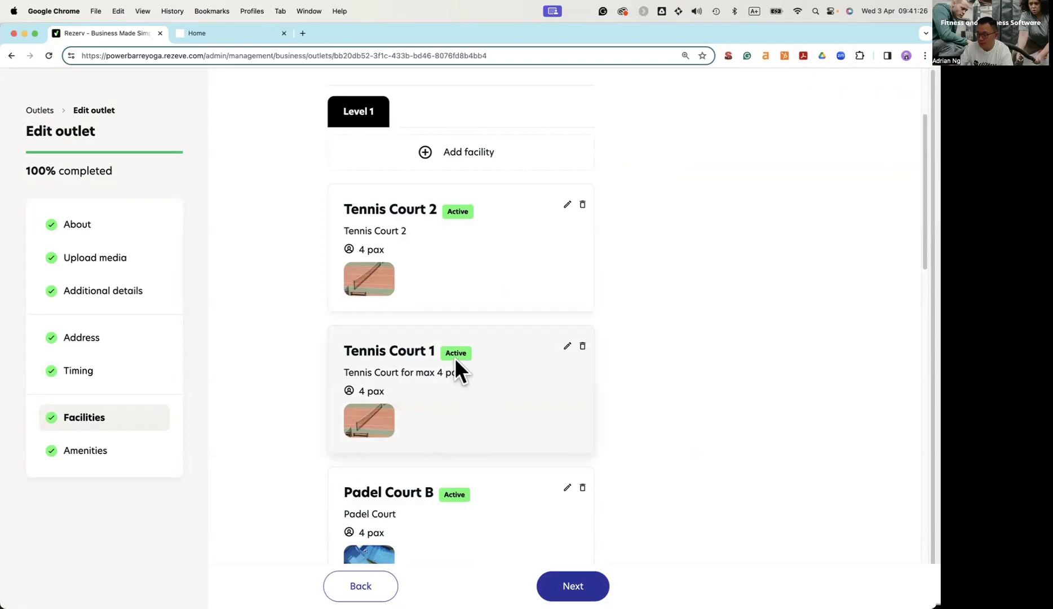
scroll(454, 357, down, 7)
scroll(449, 390, down, 20)
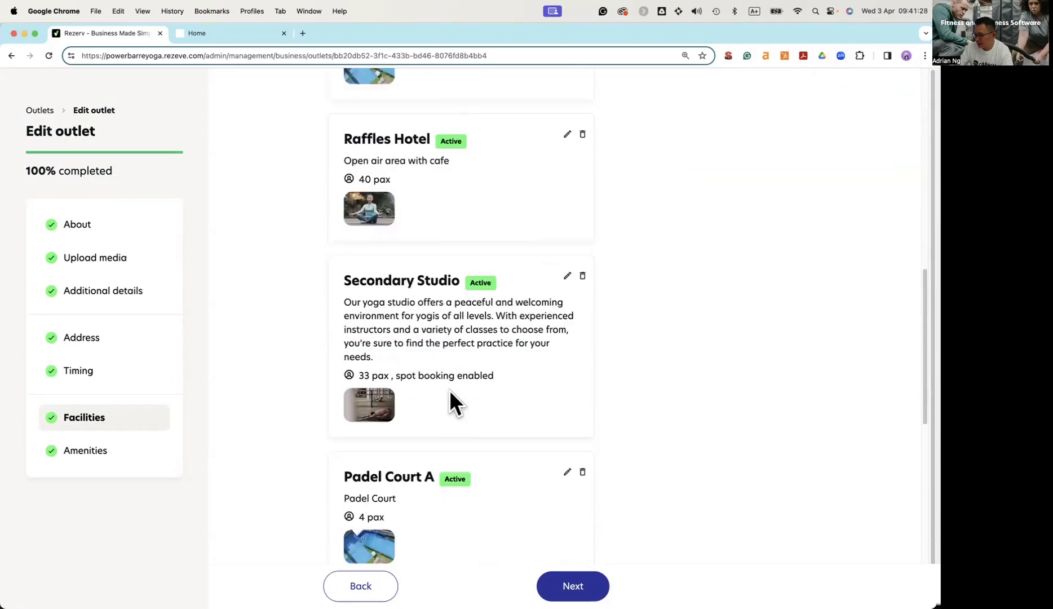
scroll(448, 387, up, 15)
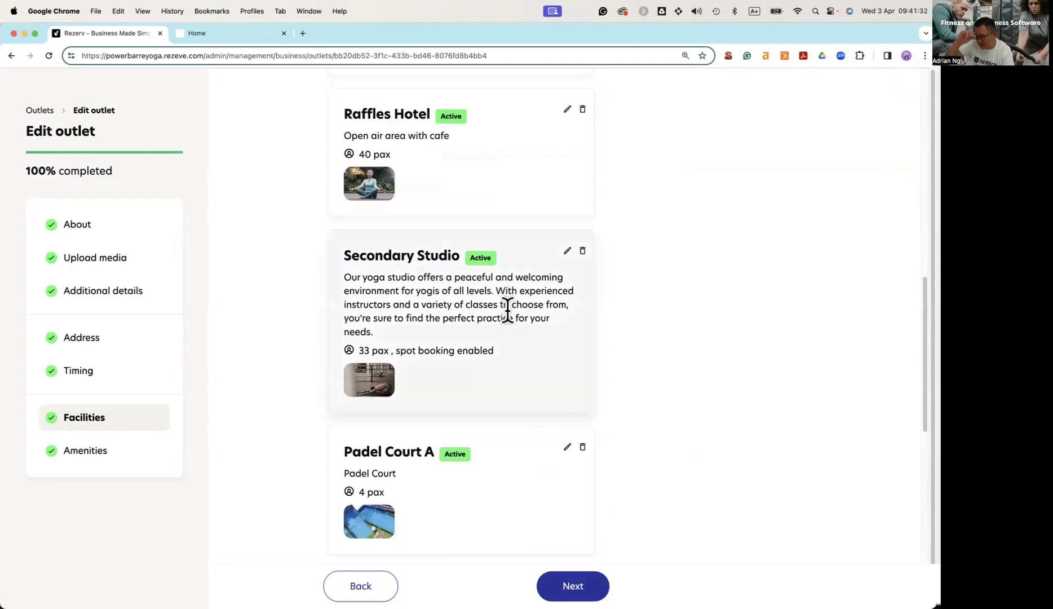
Step: Open the Secondary Studio facility for editing, review its room capacity, spot booking and room layout, and close it
click(567, 250)
scroll(707, 386, down, 10)
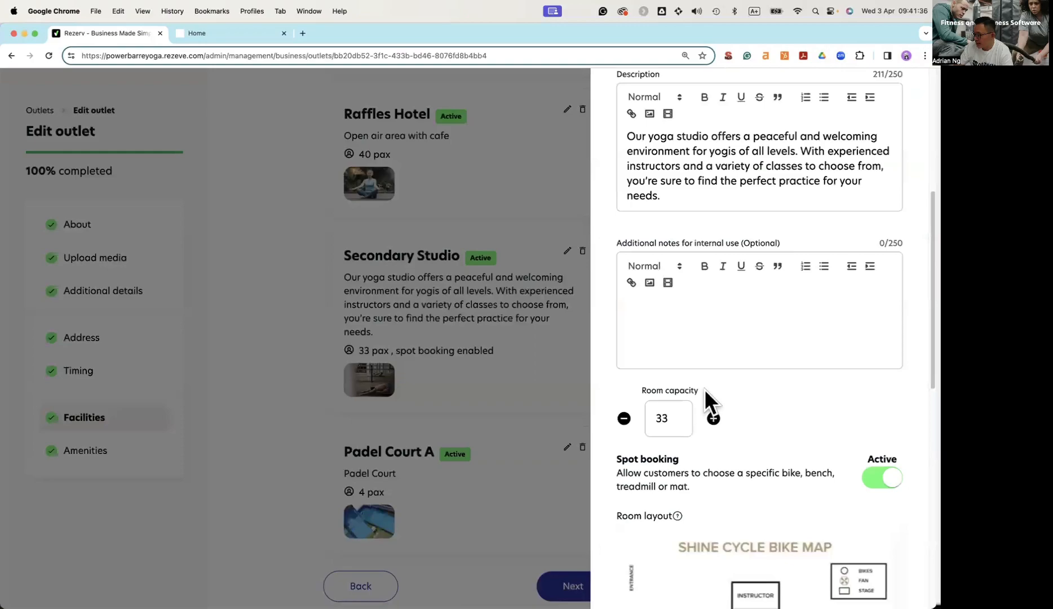
scroll(779, 285, down, 3)
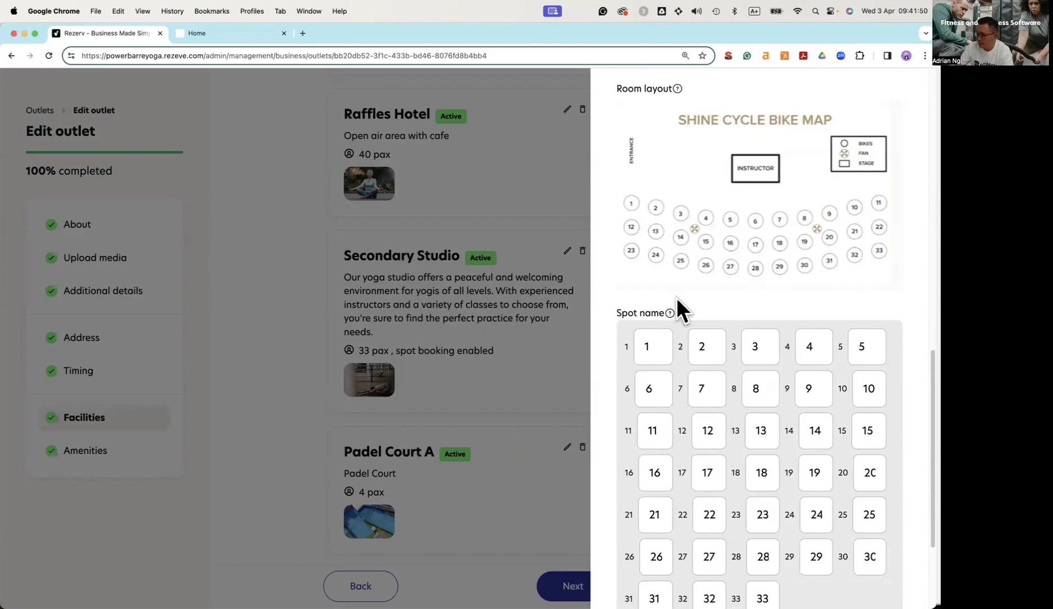
click(495, 336)
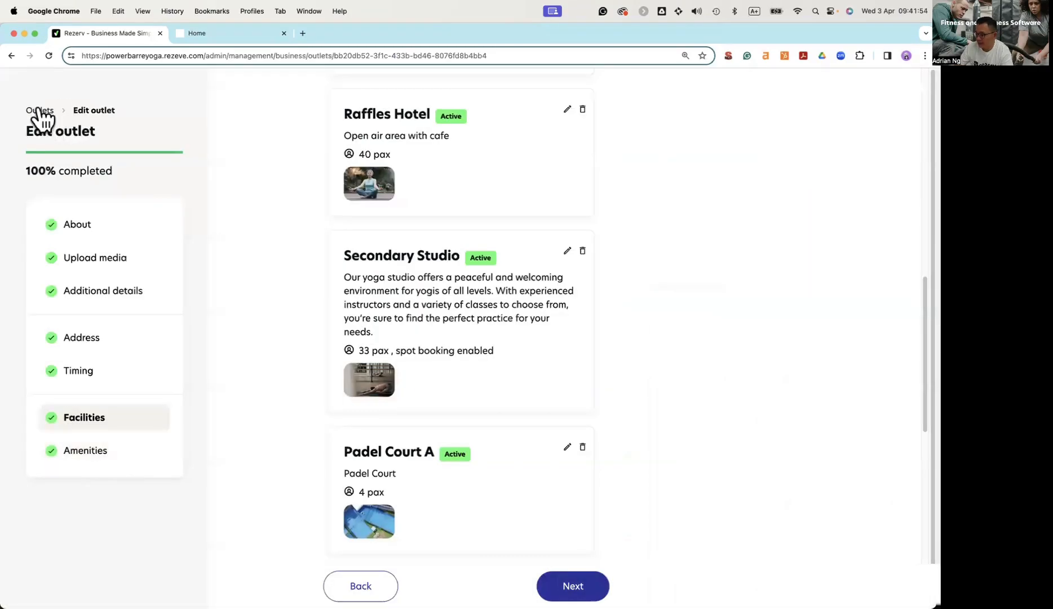
Step: Leave the outlet for the staff users page, view the blank new staff form, and return to the staff list
click(37, 108)
click(111, 410)
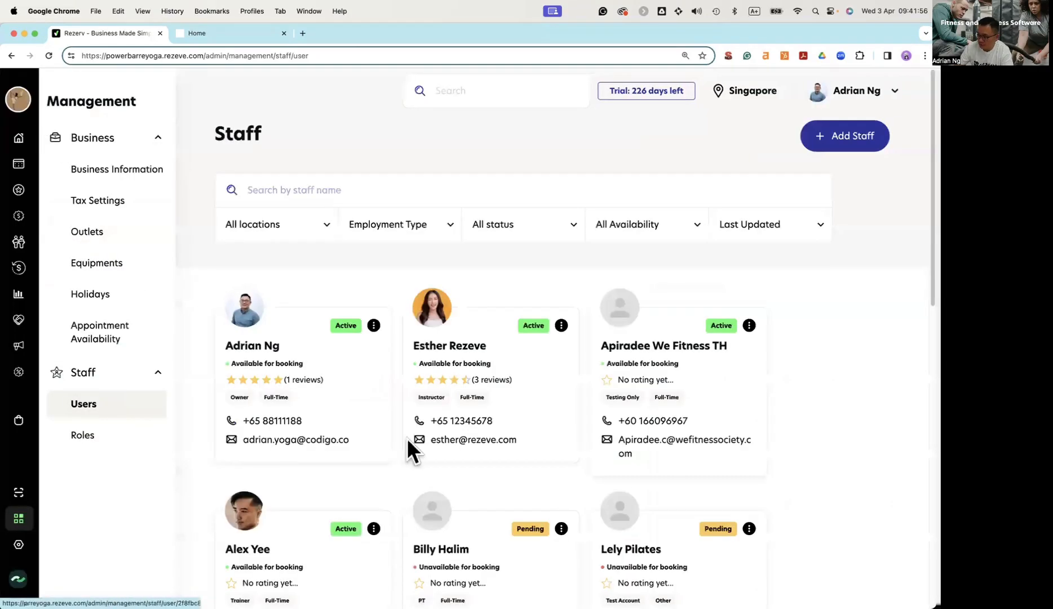
click(845, 136)
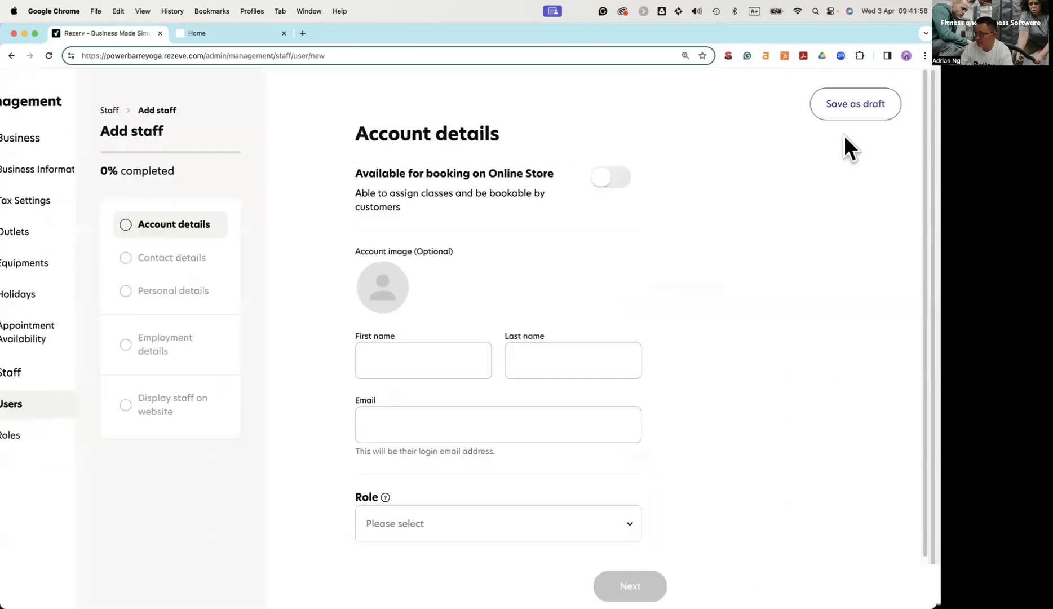
click(31, 110)
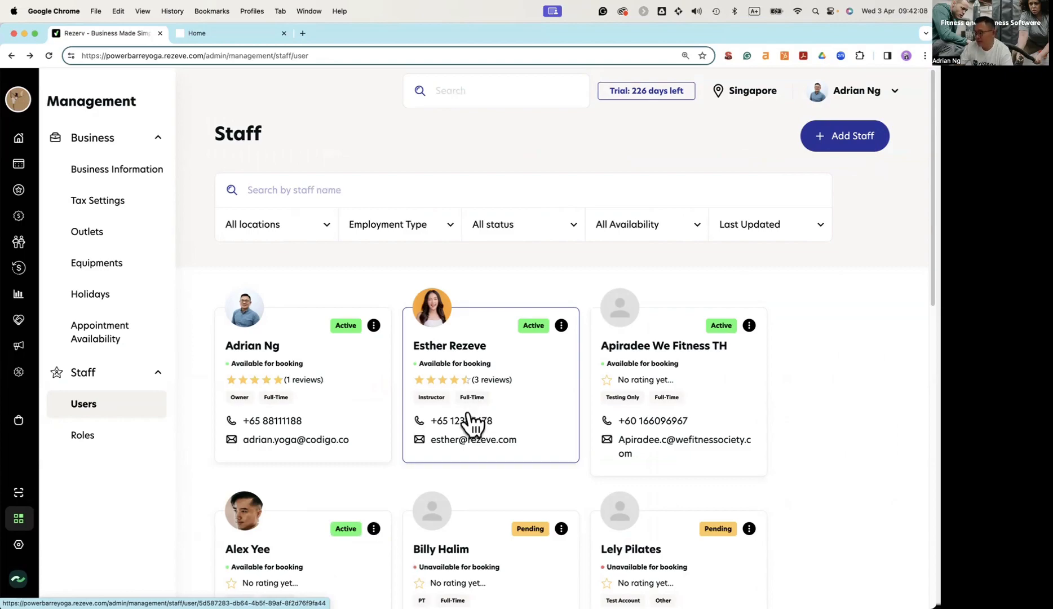
Step: Look through the staff user cards with their statuses and booking availability
scroll(473, 424, down, 1)
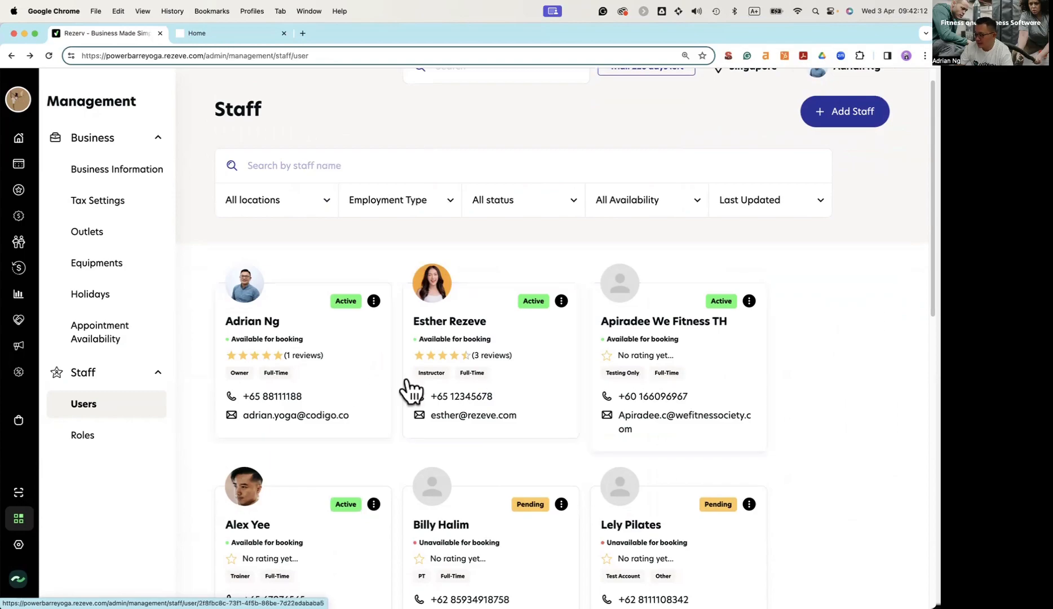
scroll(586, 405, down, 5)
scroll(586, 414, up, 5)
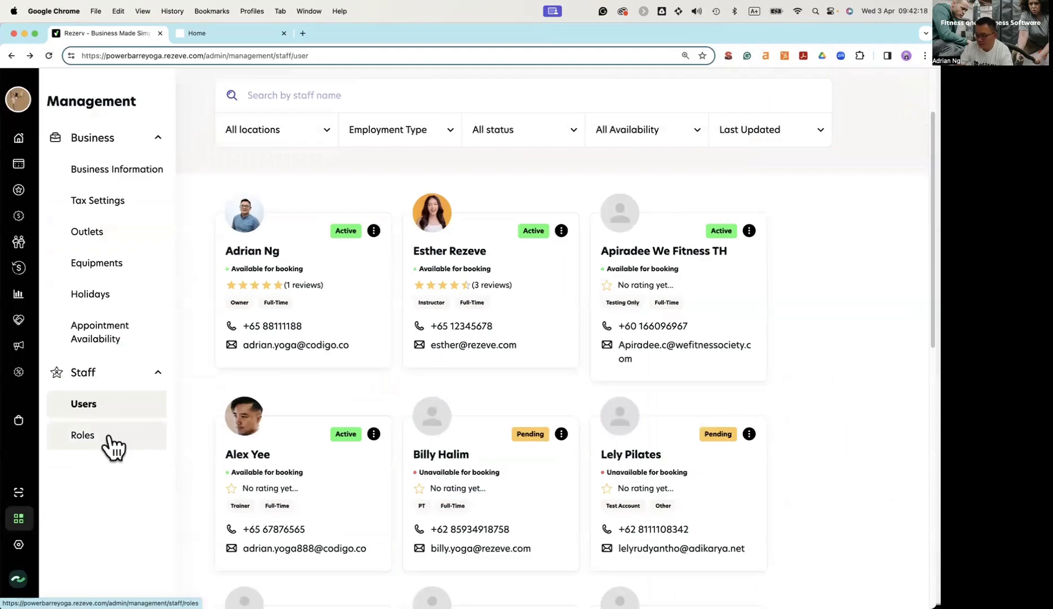
Step: Open the custom Instructor role and review its assigned view and editing permissions down to Sales and Reports
click(110, 443)
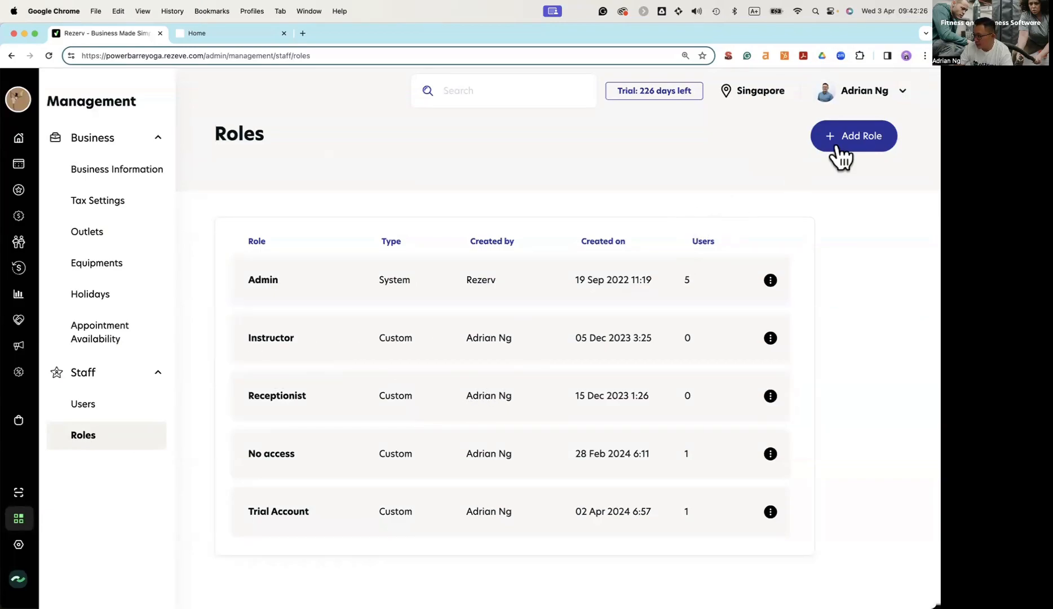
click(443, 341)
scroll(418, 404, down, 5)
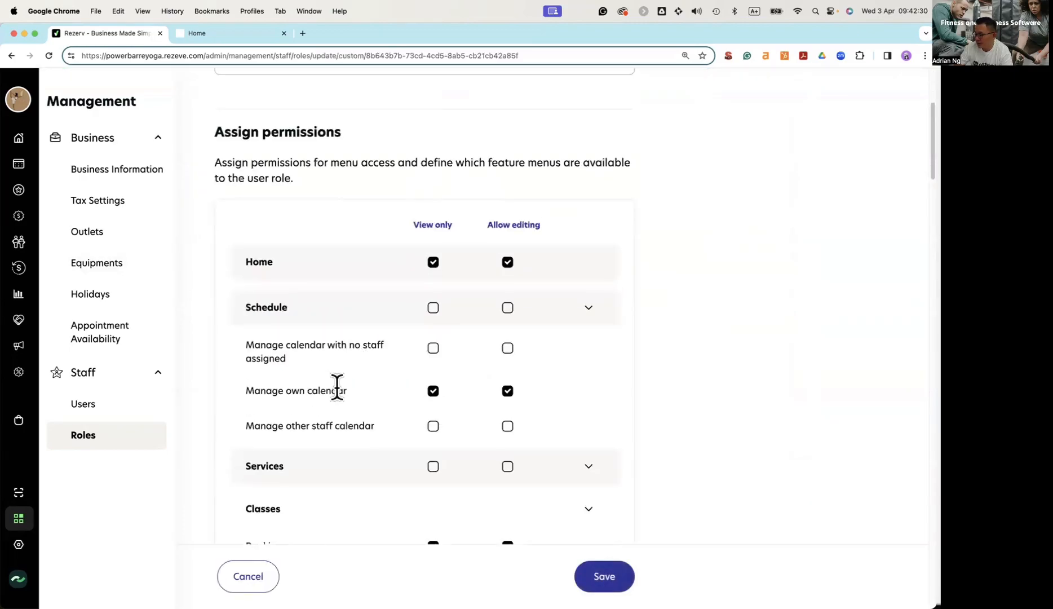
mouse_move(14, 169)
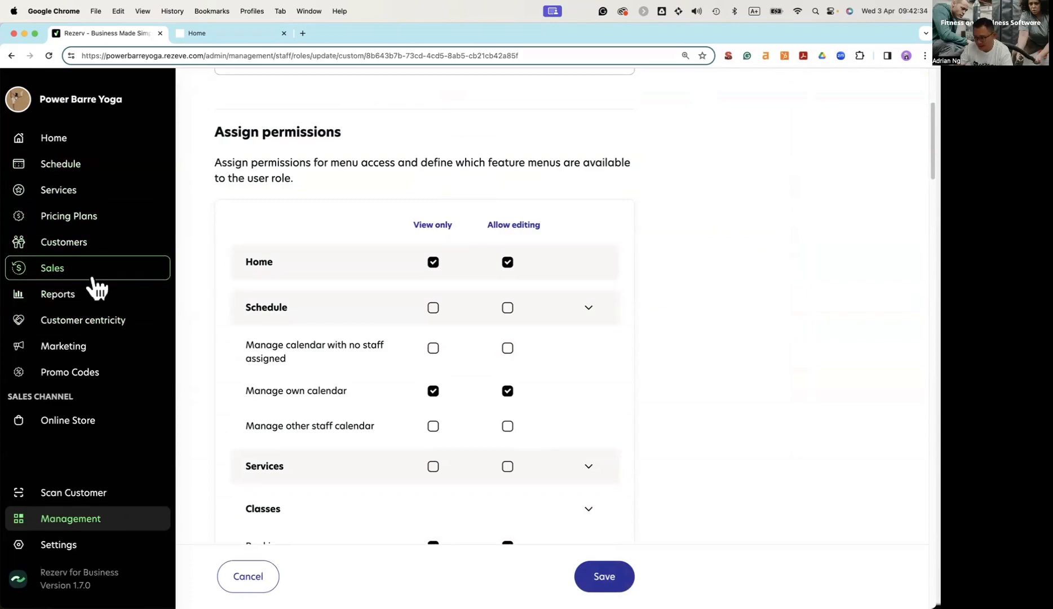
scroll(721, 378, down, 10)
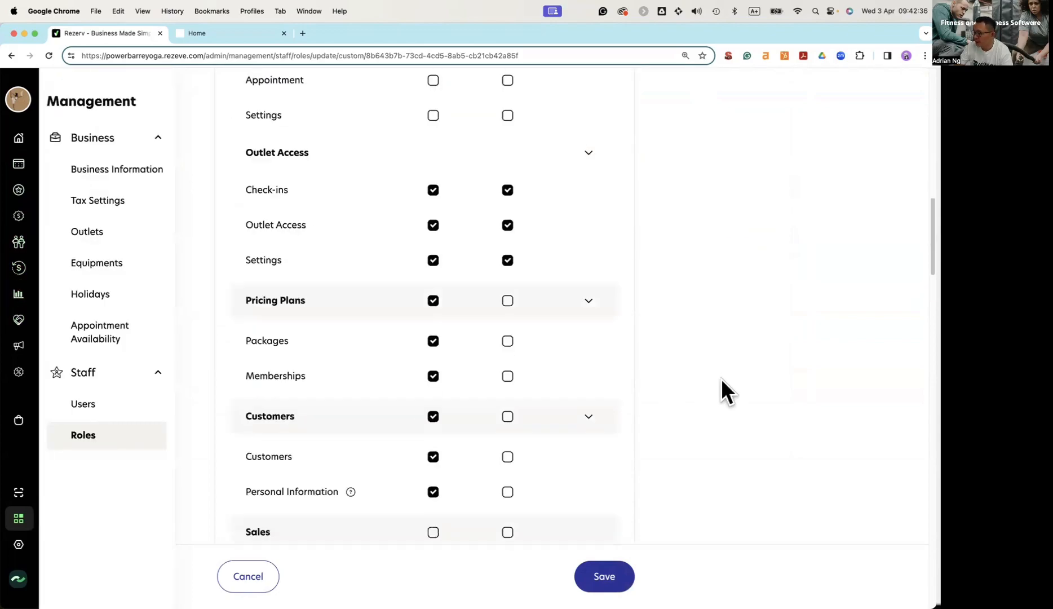
scroll(720, 378, down, 9)
scroll(715, 377, up, 2)
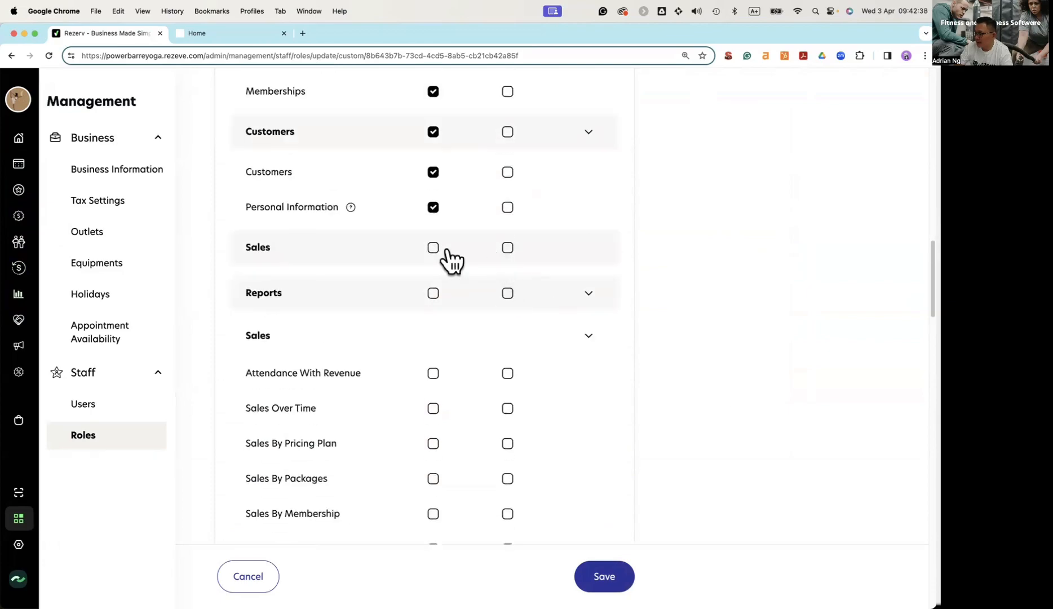
Step: Try granting the Instructor role view and editing access to Sales, and clear both permissions again
click(507, 249)
click(508, 249)
click(433, 250)
click(583, 297)
scroll(479, 388, up, 15)
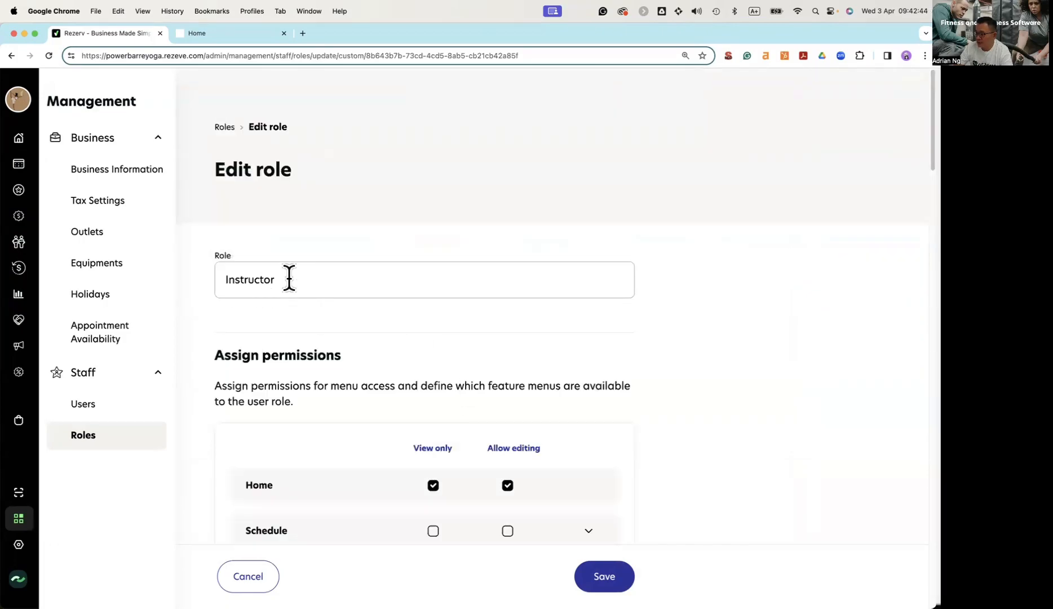
Step: Open the second staff member's account details for editing, choose the Instructor role, and return to the staff list without saving
click(109, 406)
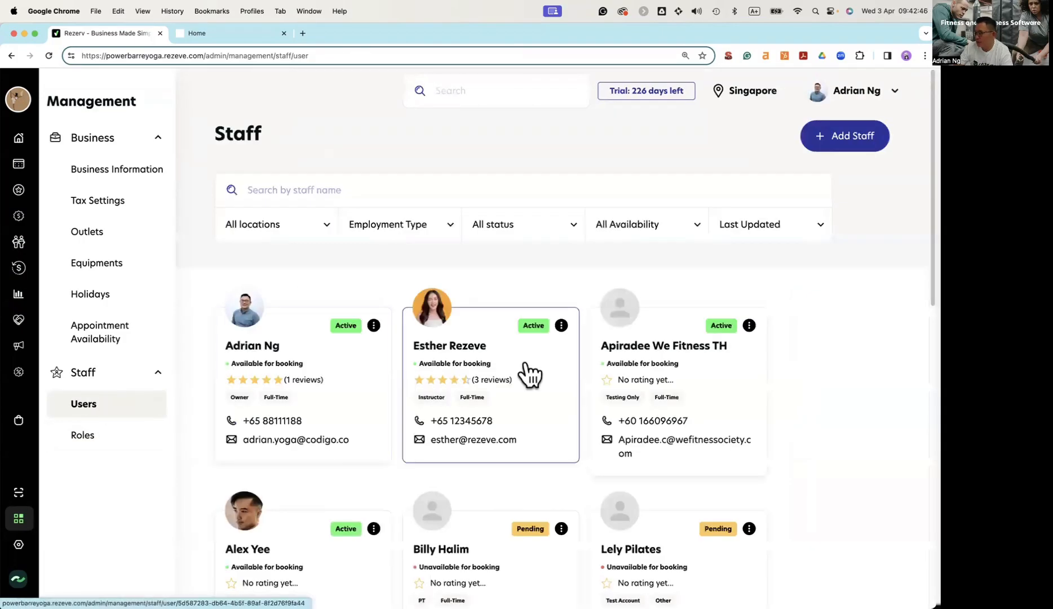
click(561, 326)
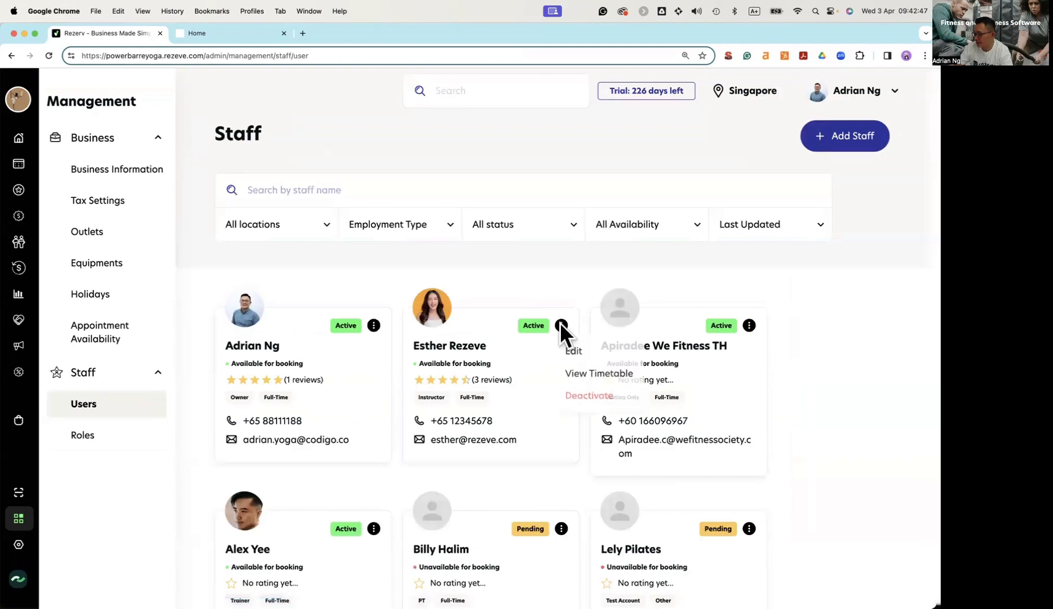
click(587, 358)
click(388, 514)
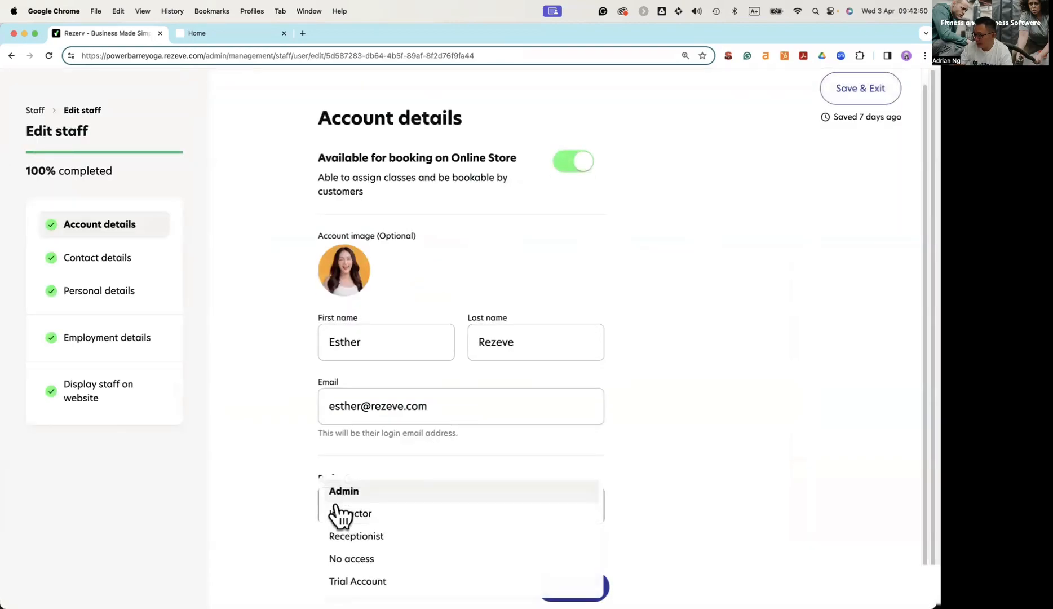
click(376, 516)
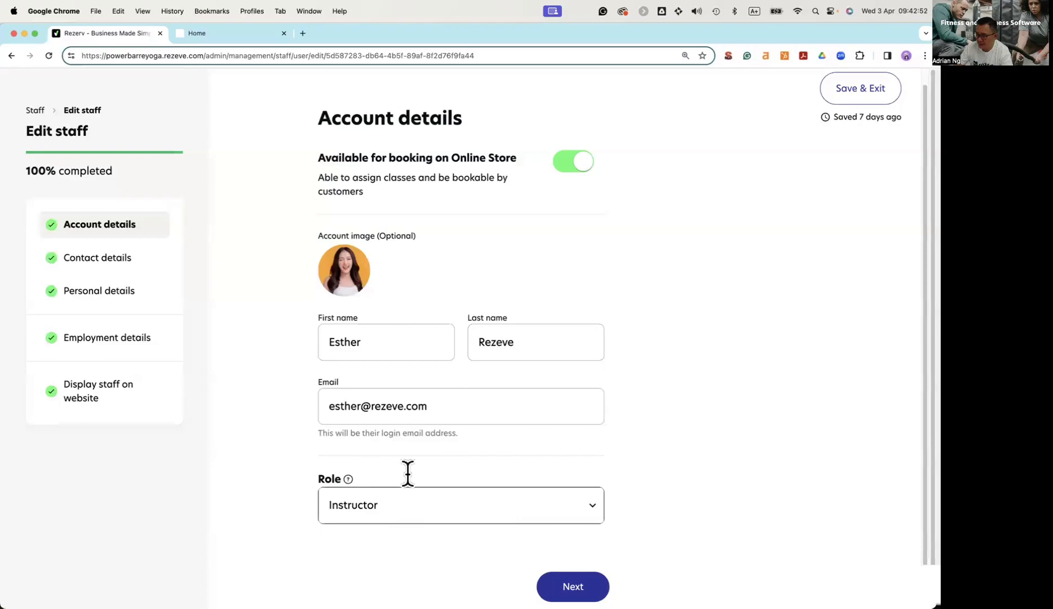
click(34, 110)
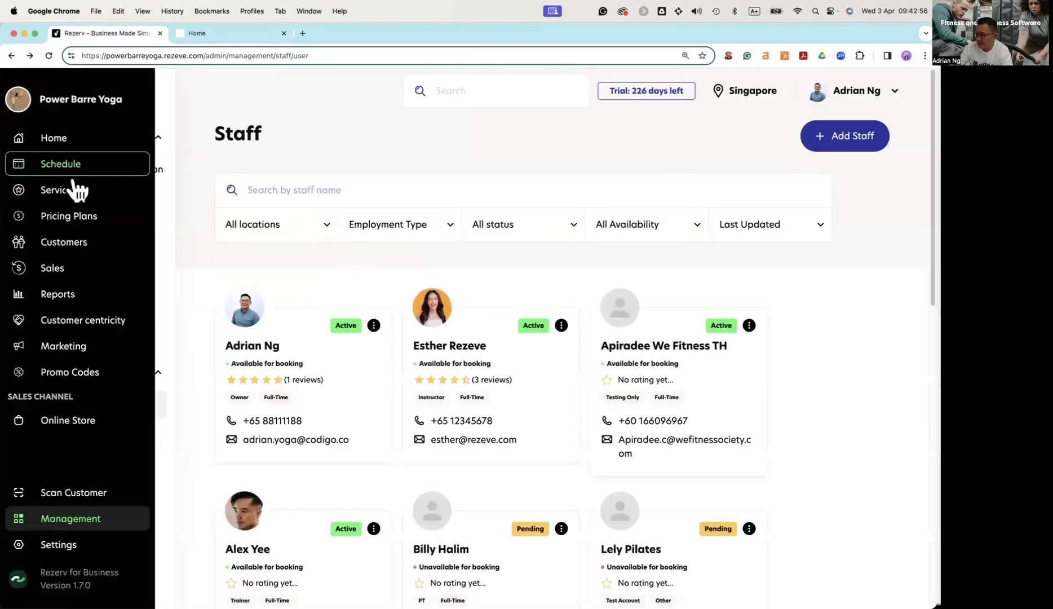
Step: Open the Services section's class list and view its class categories
click(97, 192)
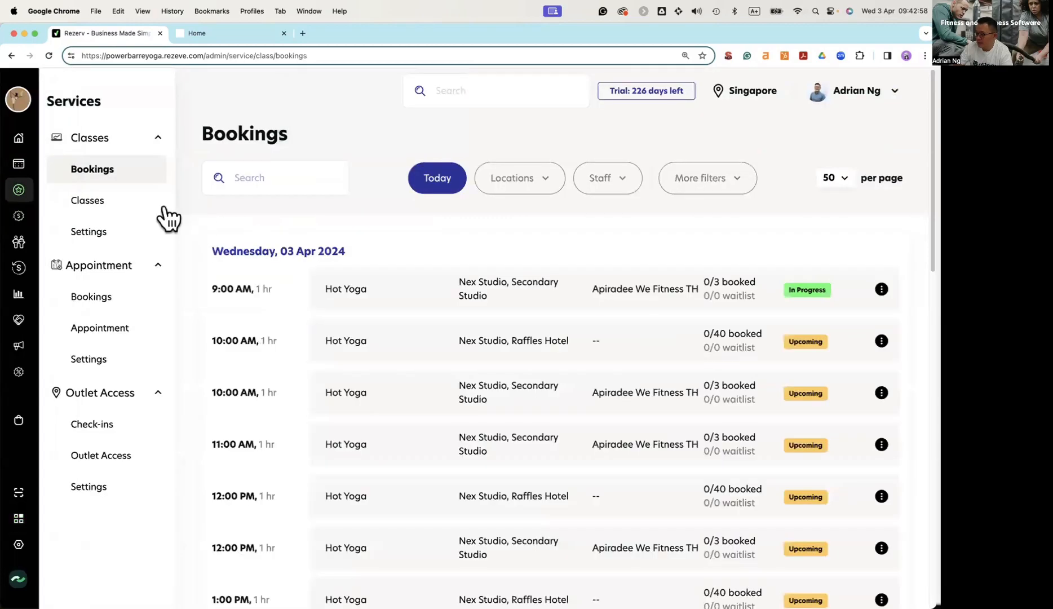
click(117, 203)
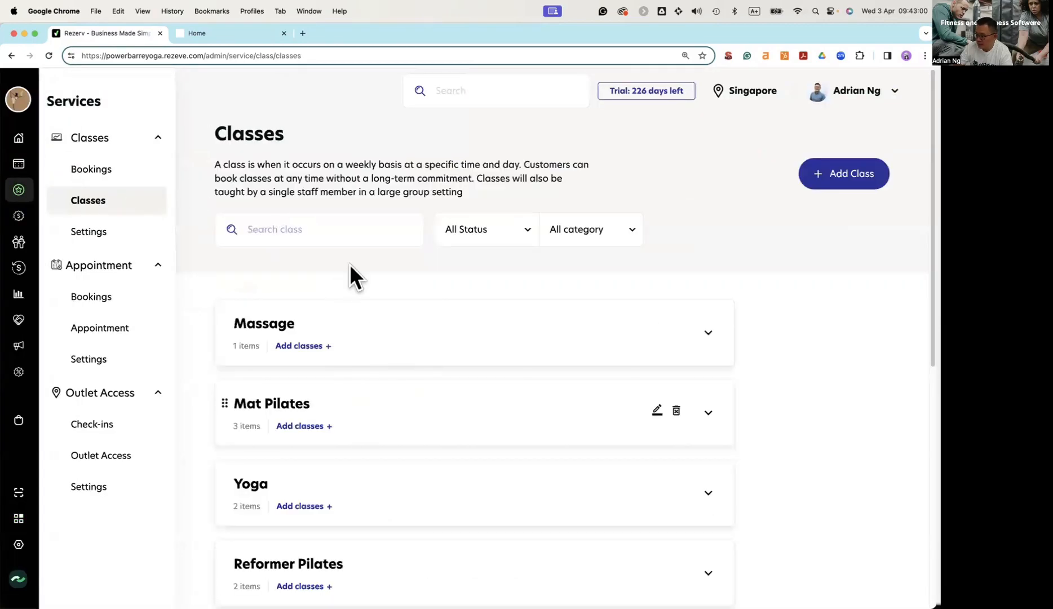
scroll(484, 348, down, 1)
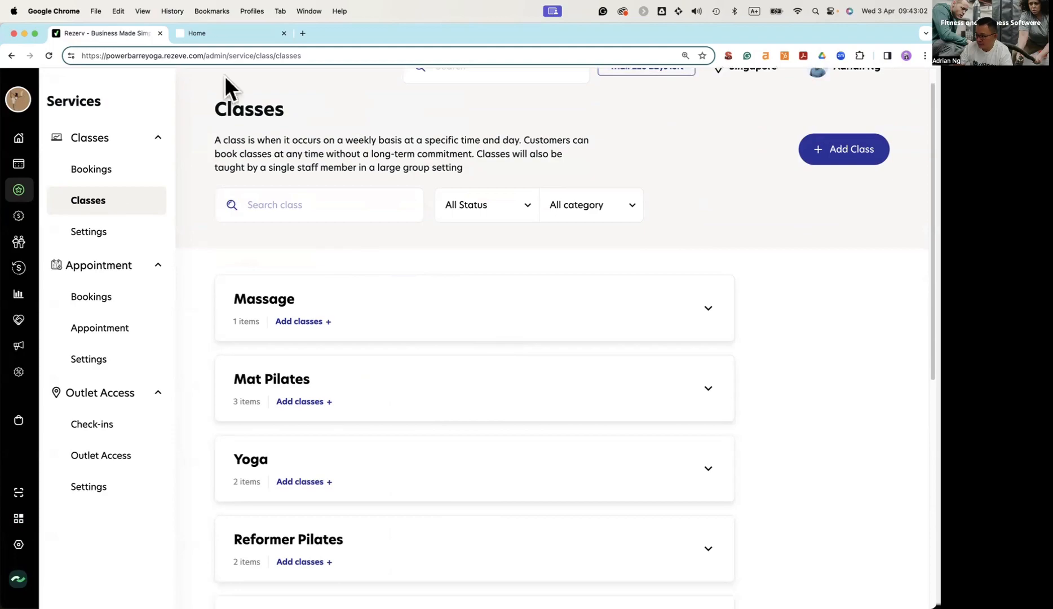
Step: Switch to the customer-facing online store and browse all classes on its Services page
click(217, 31)
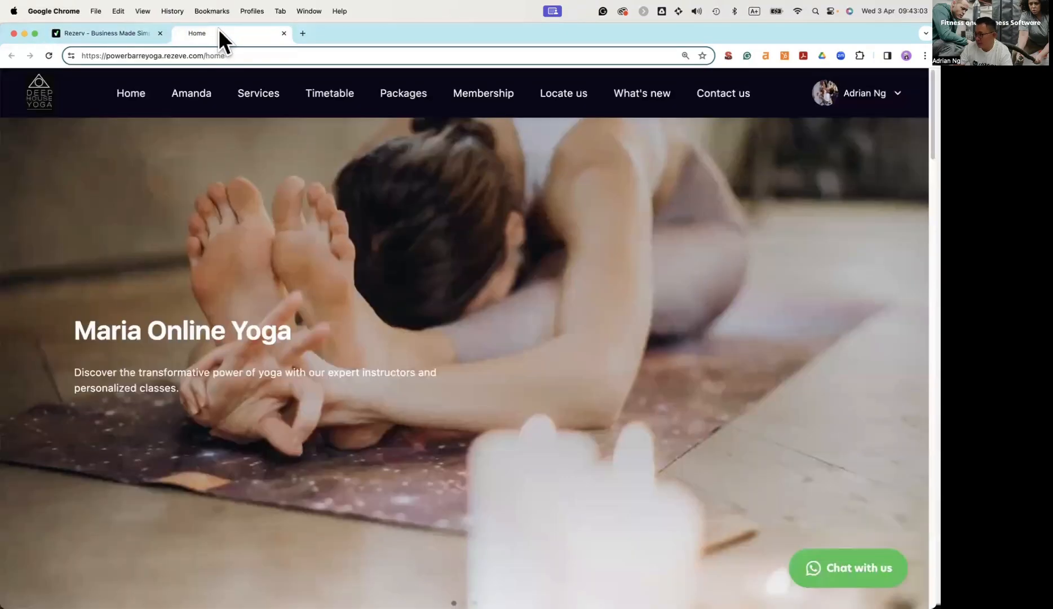
click(251, 101)
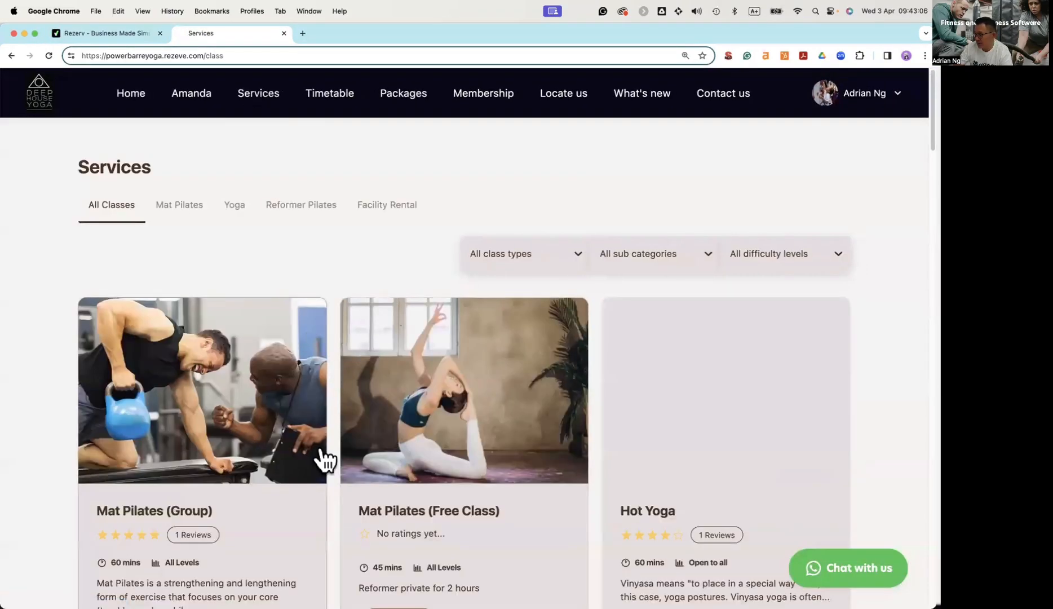
scroll(337, 433, down, 6)
scroll(189, 387, up, 7)
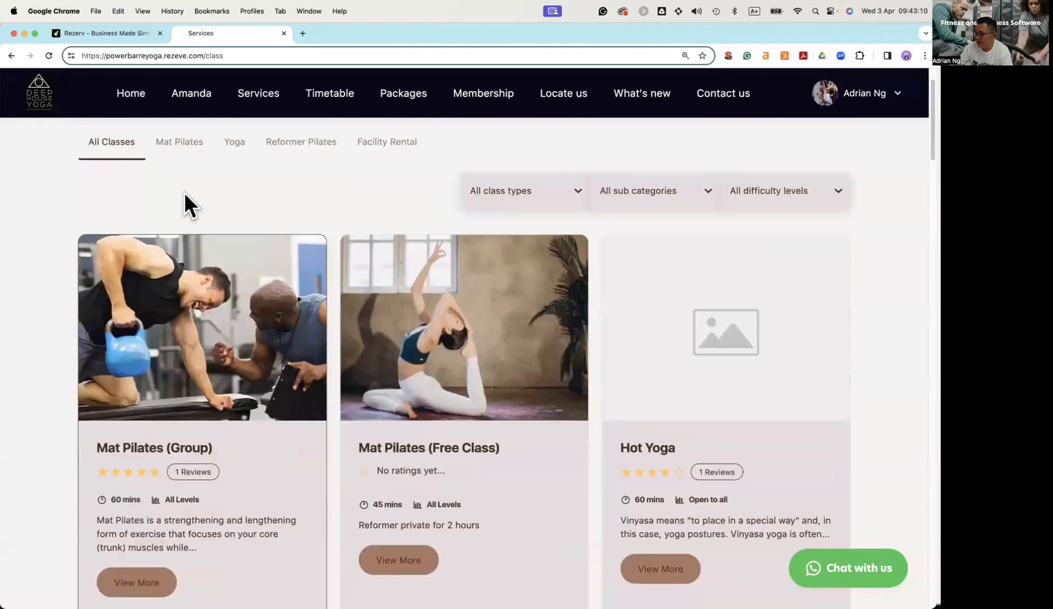
Step: View the store's Mat Pilates, Yoga, Facility Rental and Reformer Pilates categories, and return to the admin class list
click(178, 148)
click(241, 217)
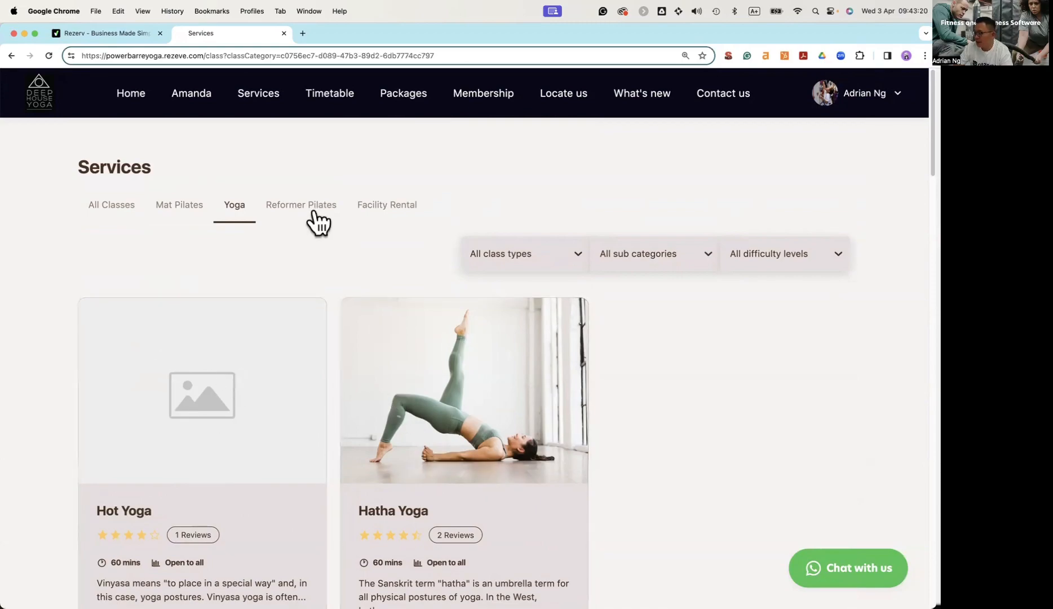
click(362, 216)
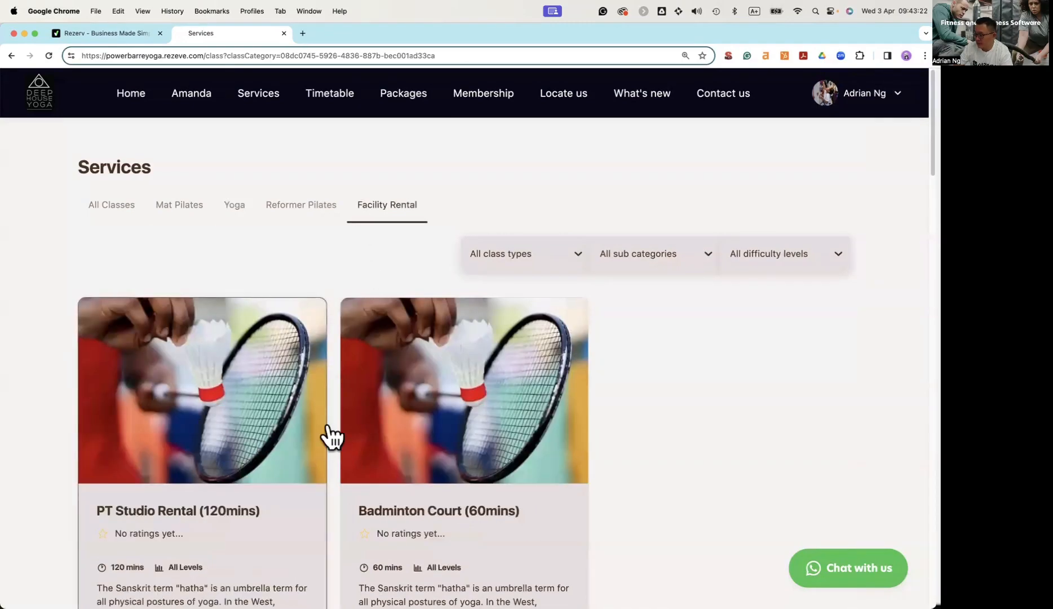
click(279, 206)
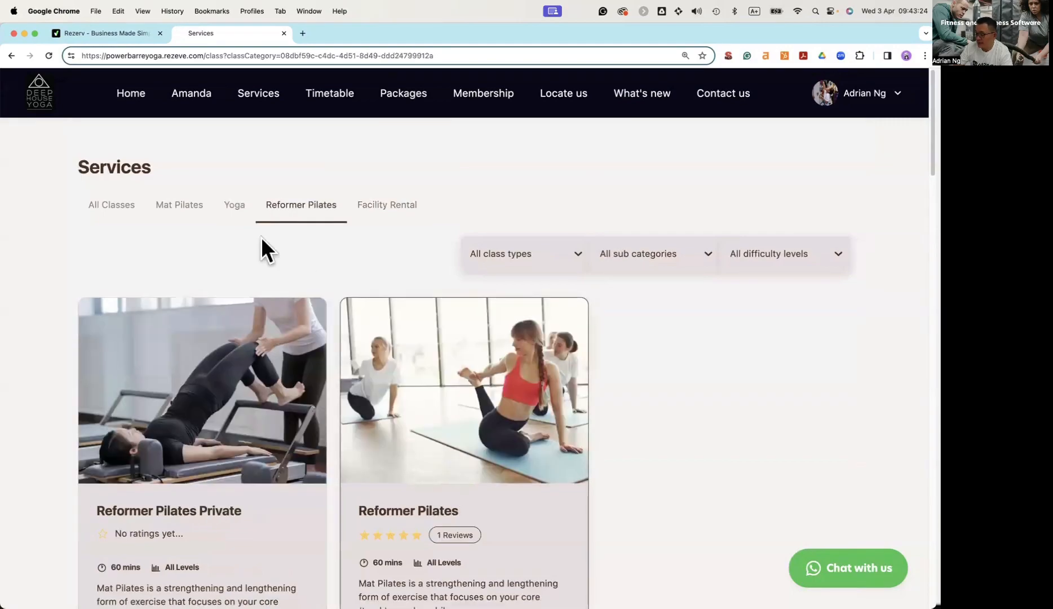
click(135, 32)
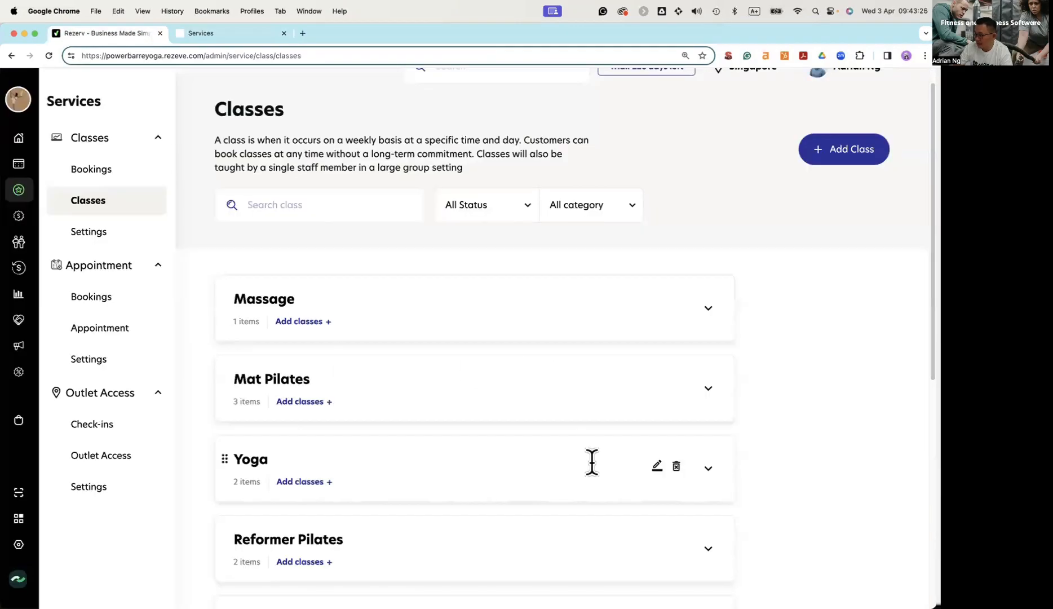
Step: Expand the Yoga category in the class list and review the classes in it
click(707, 468)
scroll(669, 482, down, 3)
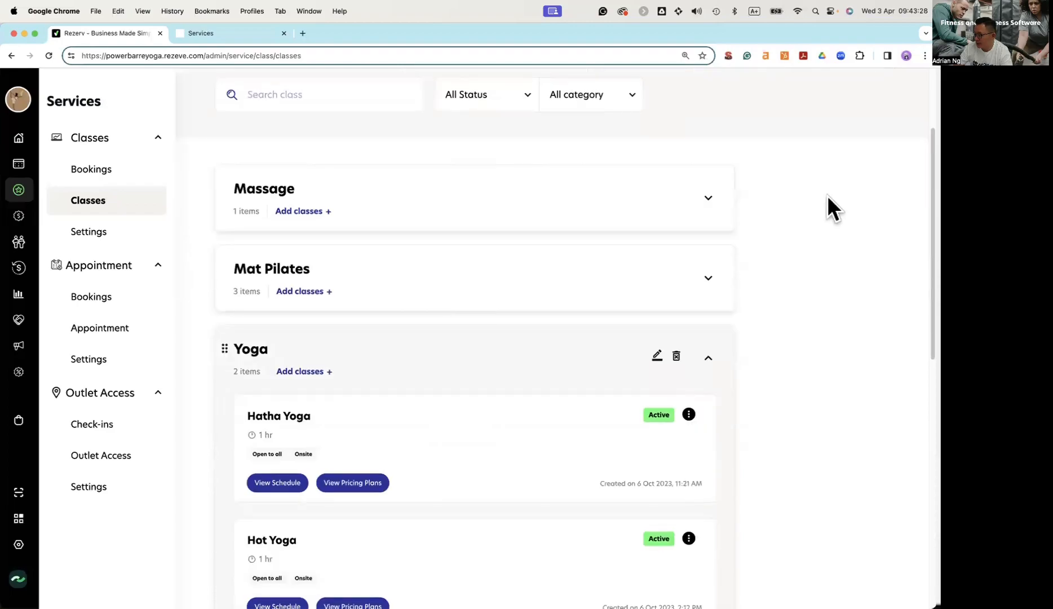
scroll(785, 267, up, 1)
scroll(684, 404, down, 2)
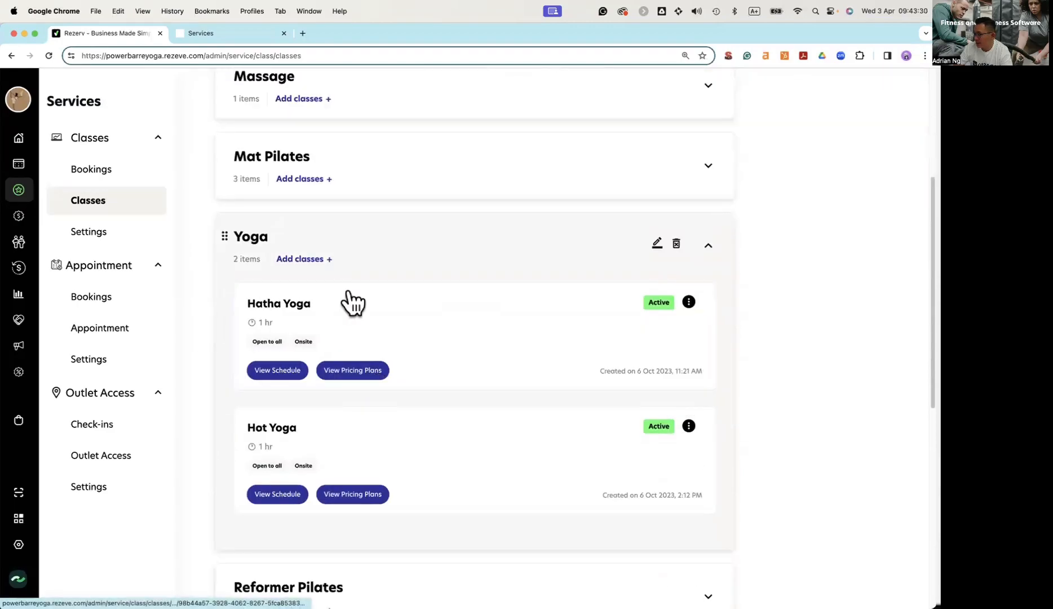
scroll(763, 248, up, 1)
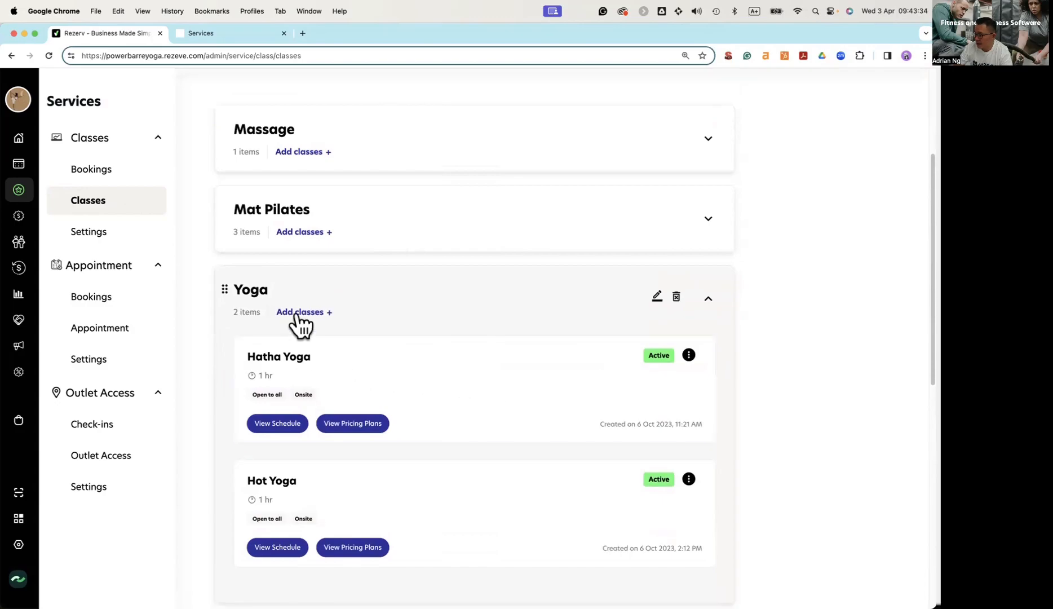
Step: Open the Hot Yoga class for editing and review its description, category, duration and difficulty level
click(470, 496)
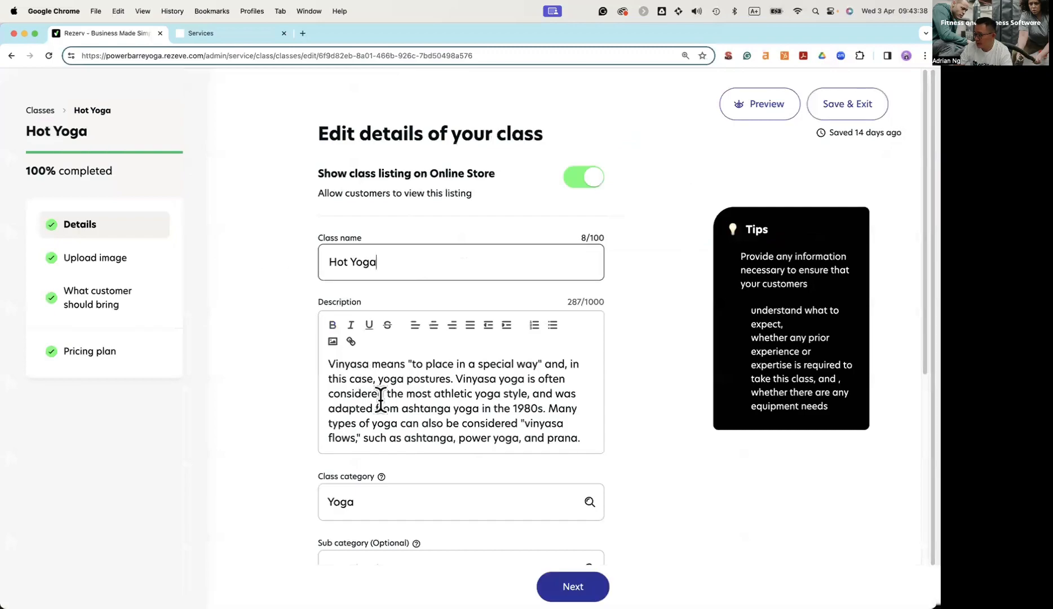
scroll(234, 308, down, 5)
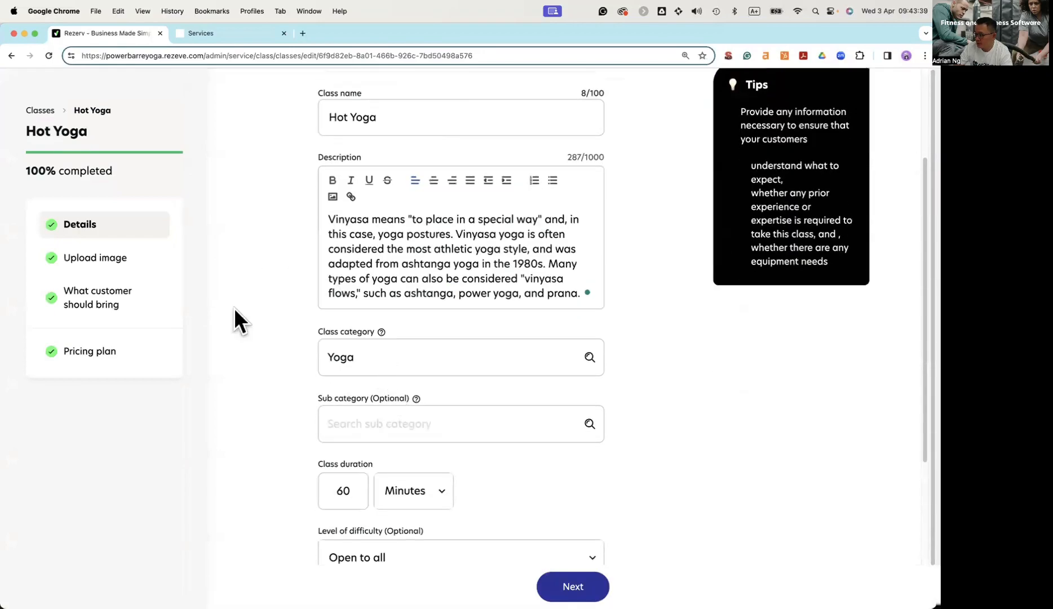
click(406, 358)
click(264, 352)
scroll(263, 352, down, 4)
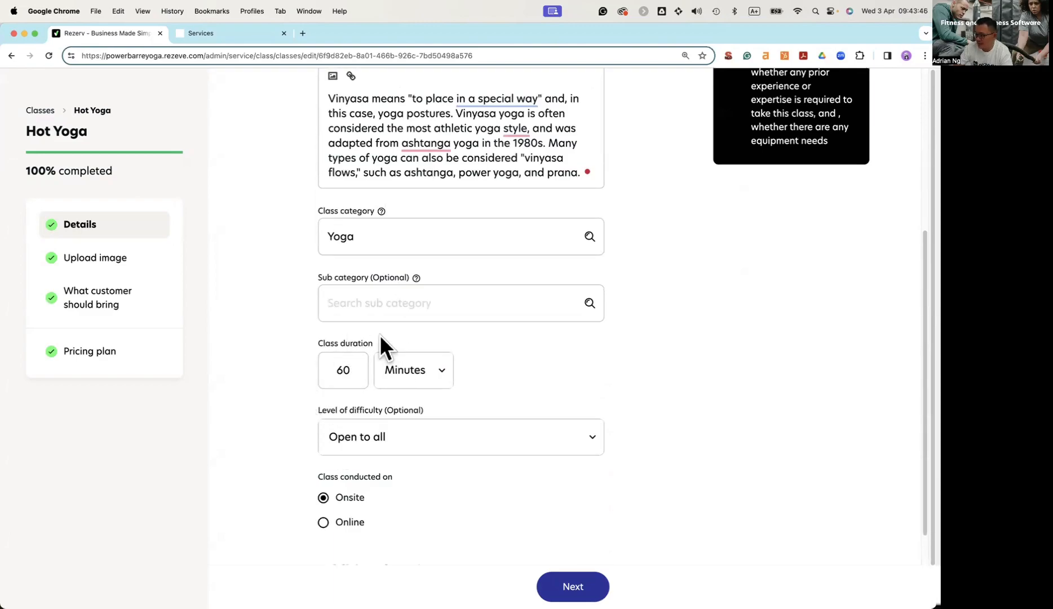
Step: Set the Hot Yoga class to be conducted Online and view the video link and meeting fields
scroll(348, 383, down, 1)
scroll(372, 461, down, 1)
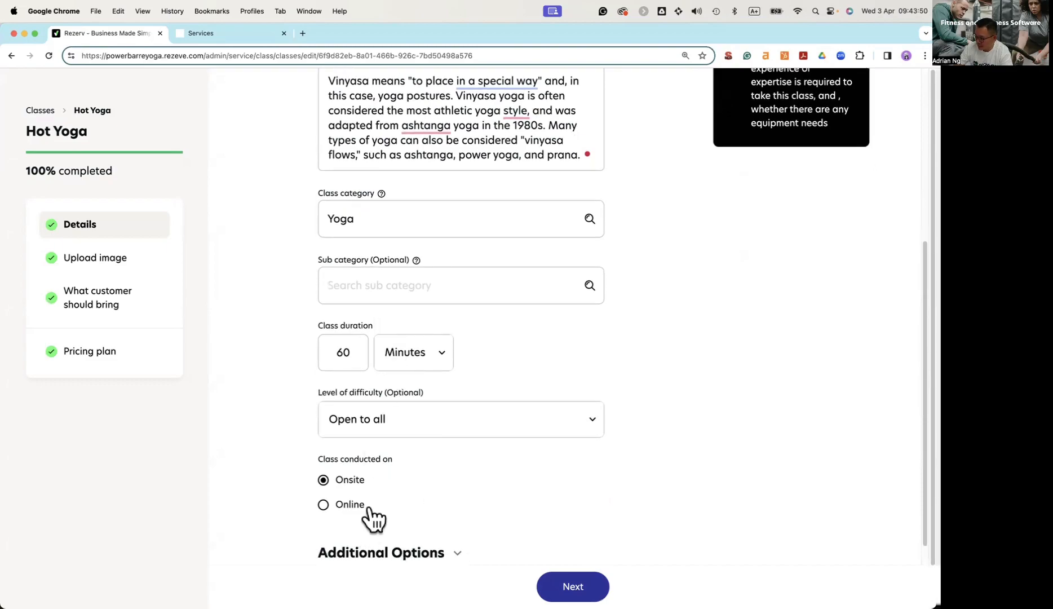
click(352, 506)
scroll(467, 496, down, 5)
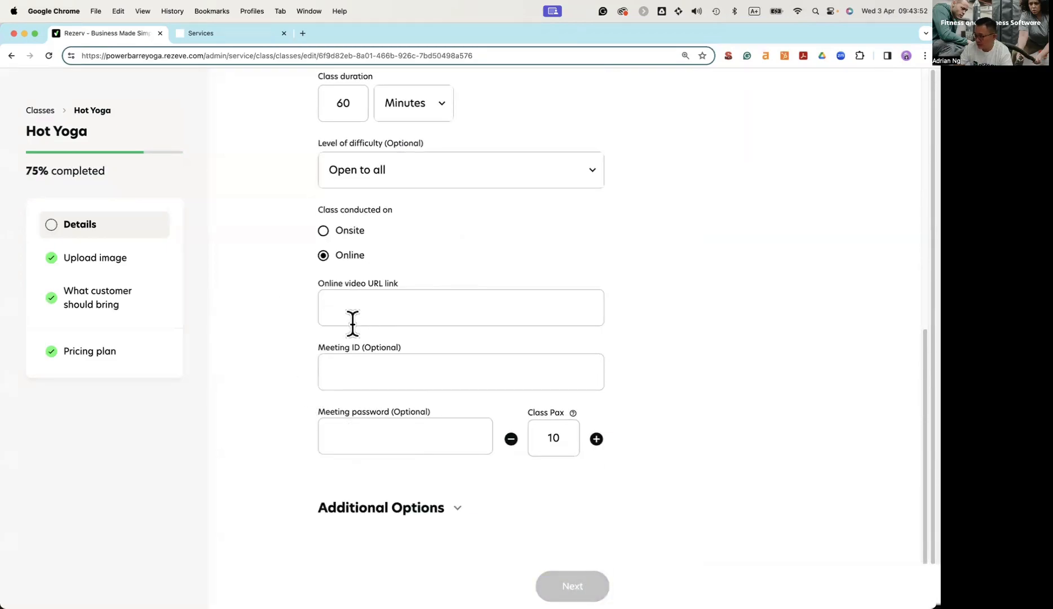
Step: View the class's media upload section and its file chooser without adding an image
click(127, 262)
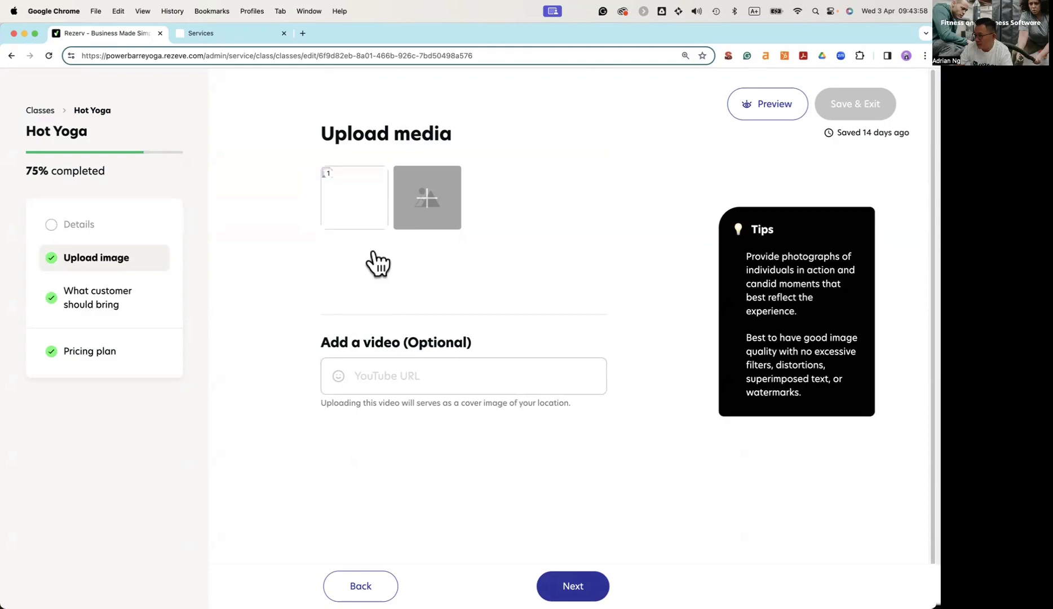
click(426, 202)
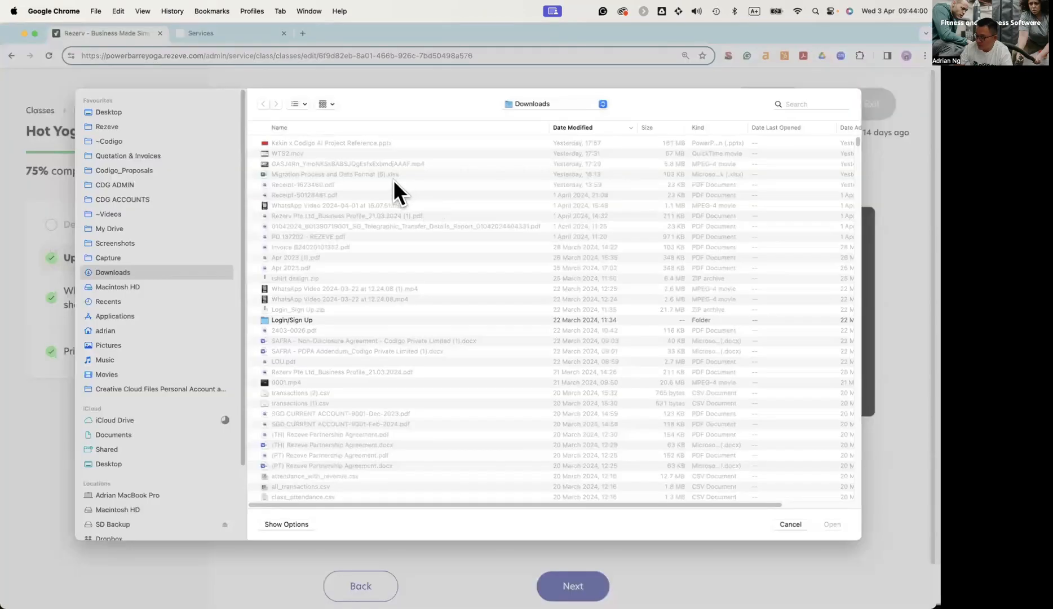
click(787, 525)
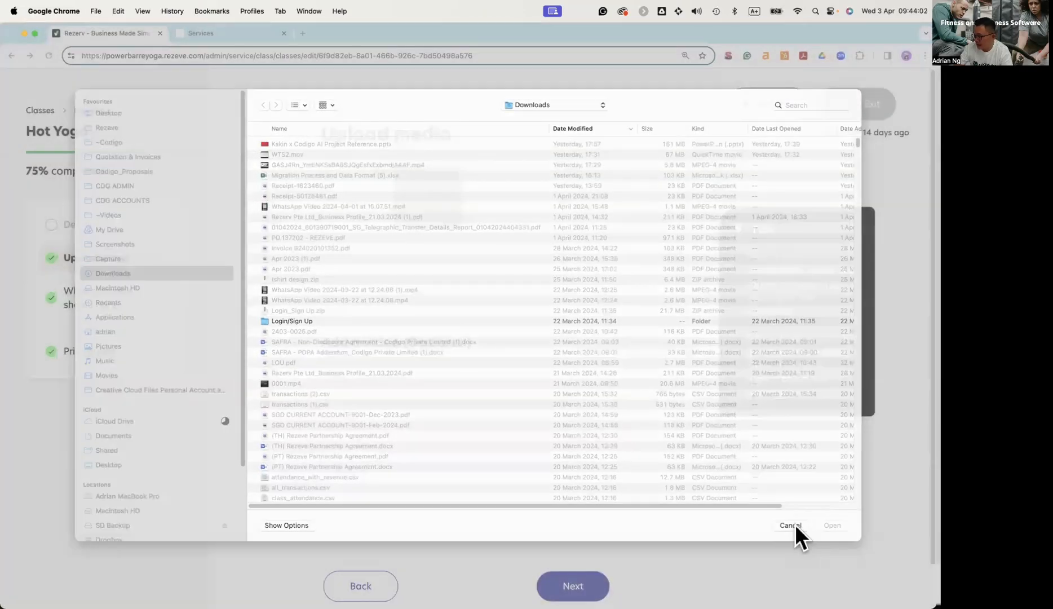
Step: Review the class's items to bring and its pricing plan, and return to the class list without saving
click(127, 309)
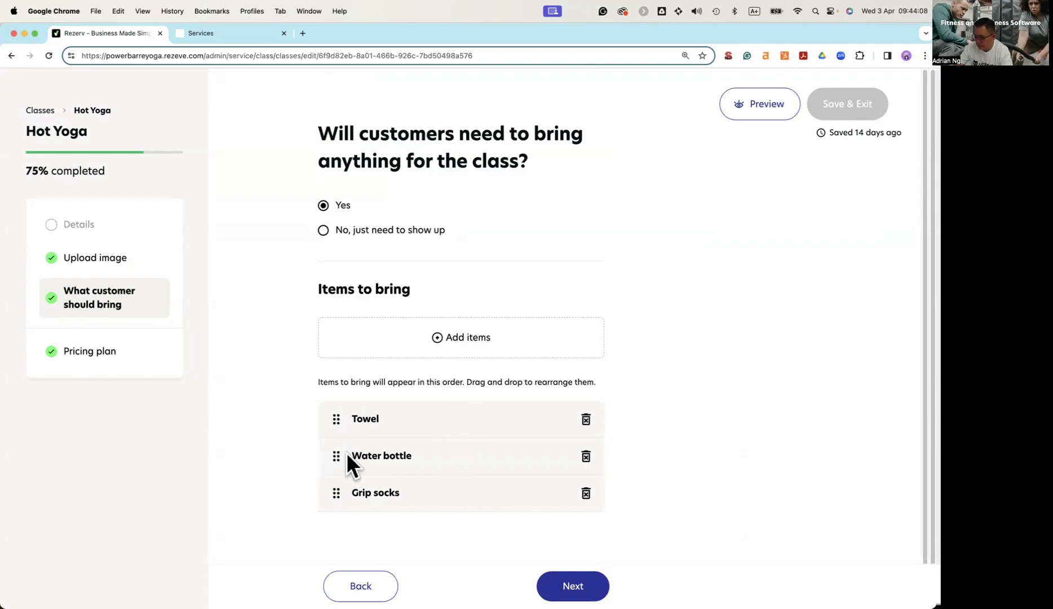
click(93, 352)
scroll(482, 416, down, 3)
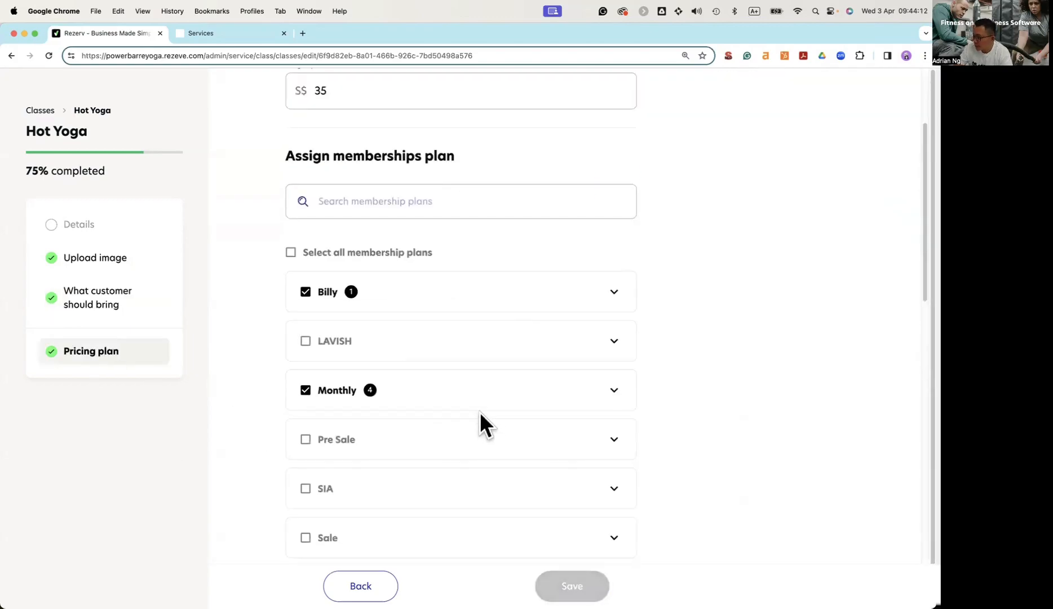
scroll(478, 446, up, 3)
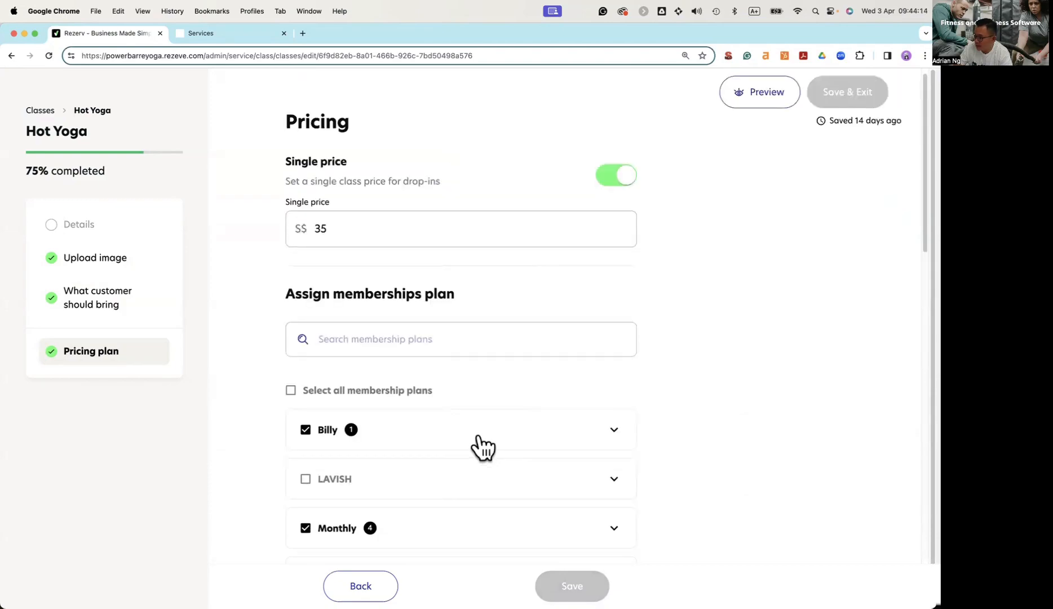
click(41, 108)
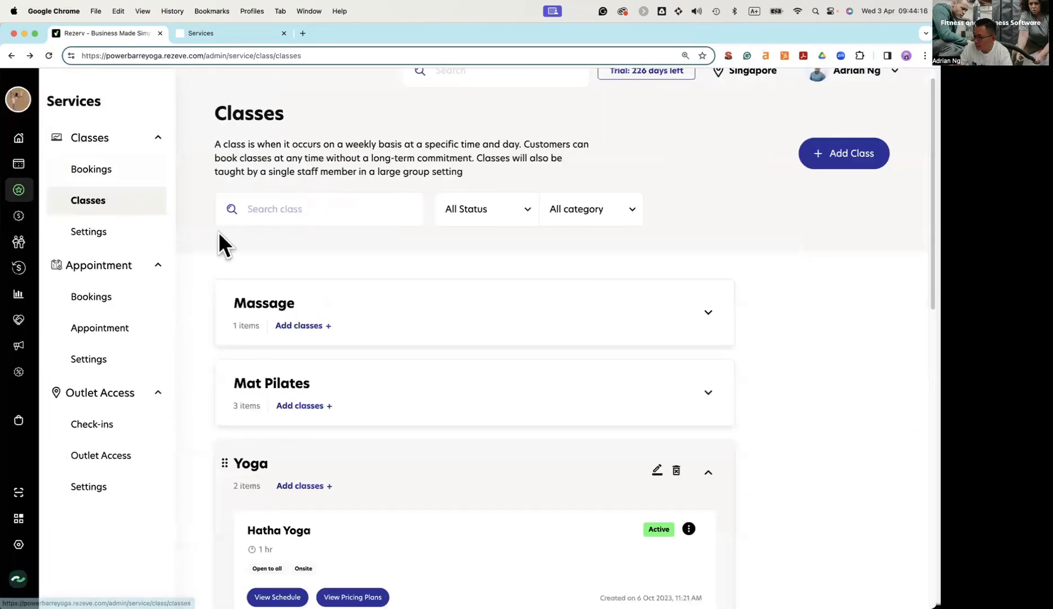
Step: View the packages and memberships under Pricing Plans, and expand the Credit Packs category in the package list
mouse_move(22, 200)
click(27, 218)
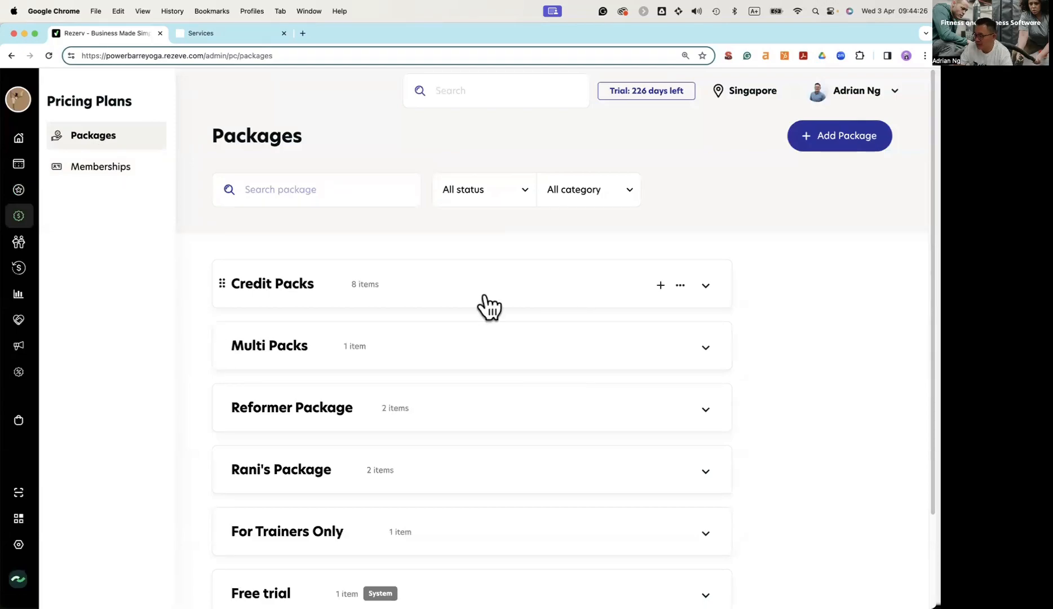
click(114, 175)
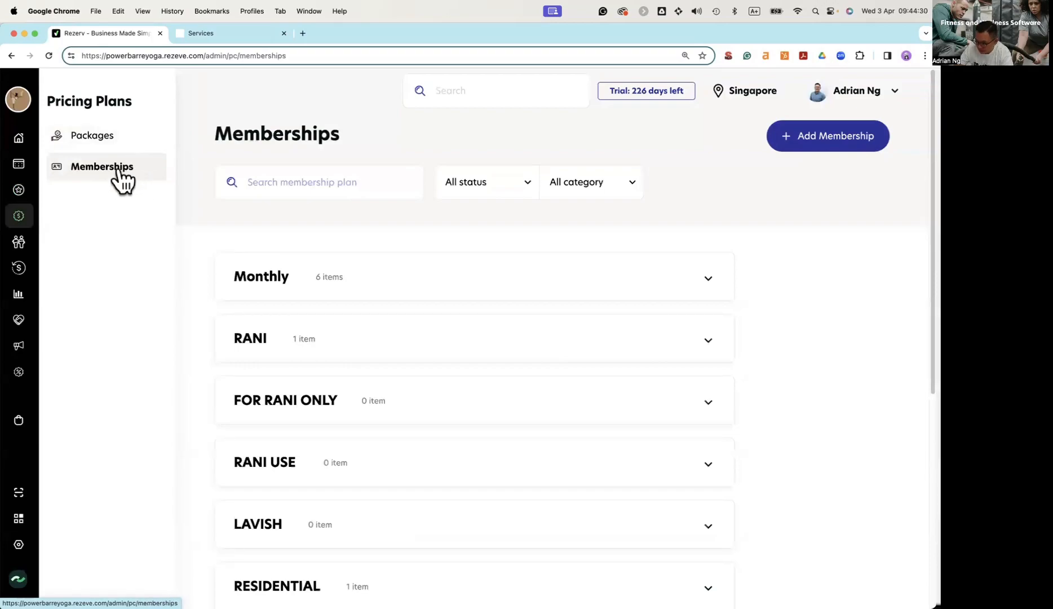
click(97, 141)
click(499, 284)
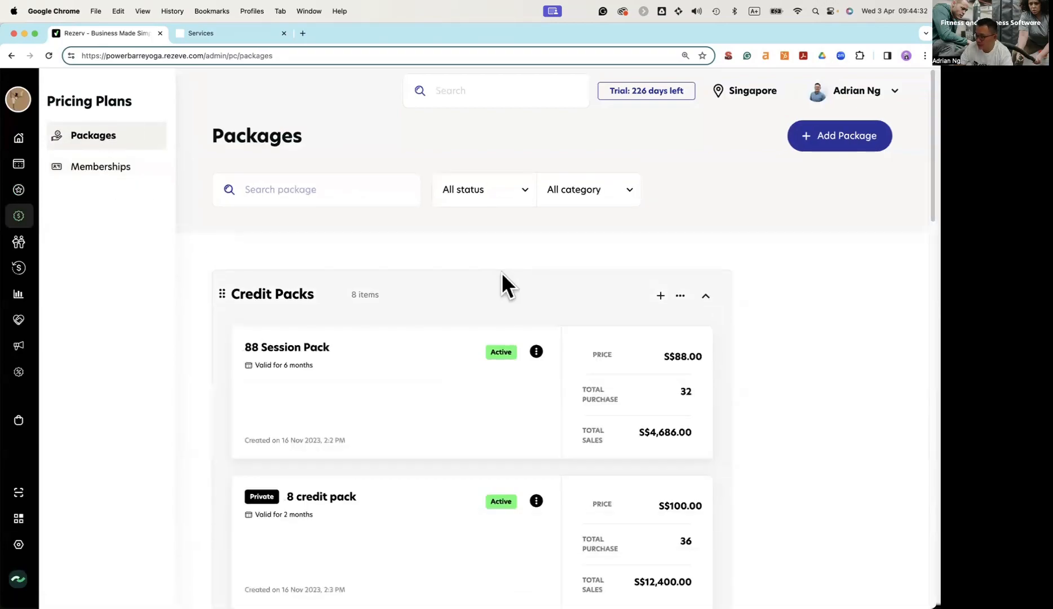
Step: Open the 88 Session Pack for editing and remove Nex Barbershop from its location access
click(405, 410)
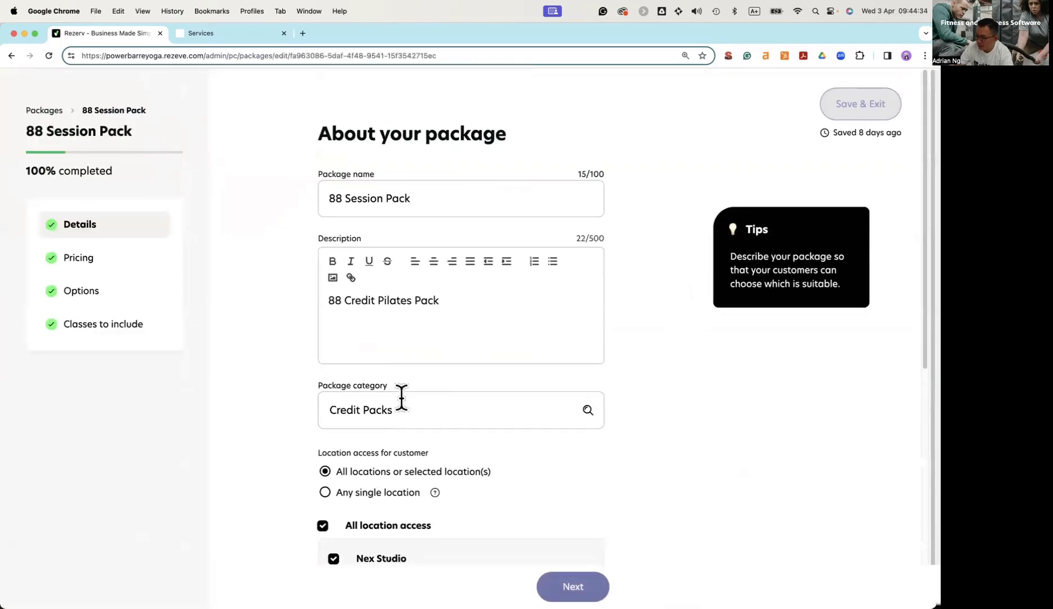
click(271, 229)
scroll(480, 469, down, 5)
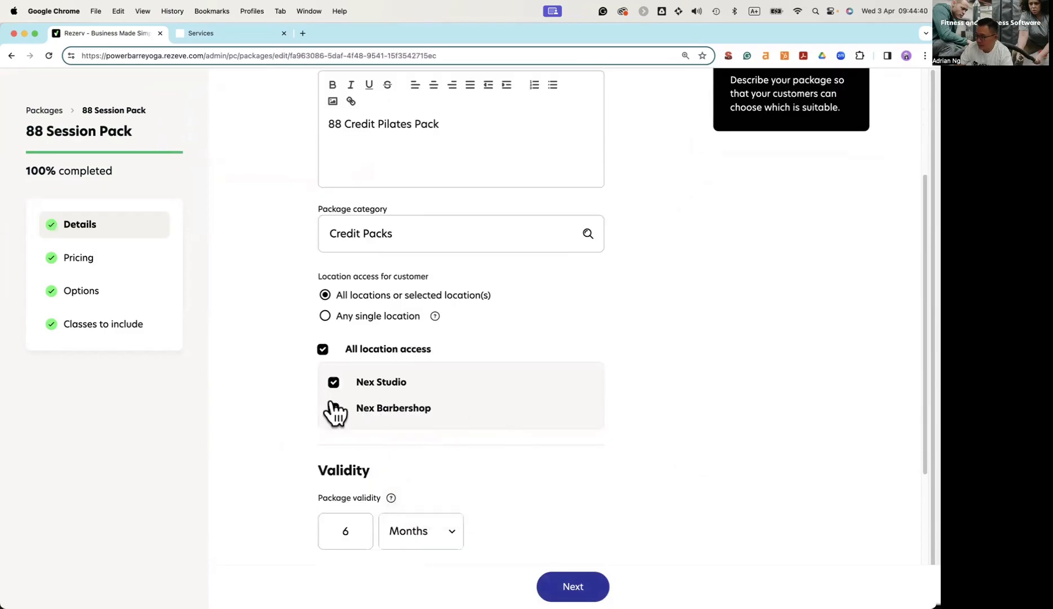
click(333, 407)
scroll(394, 287, up, 4)
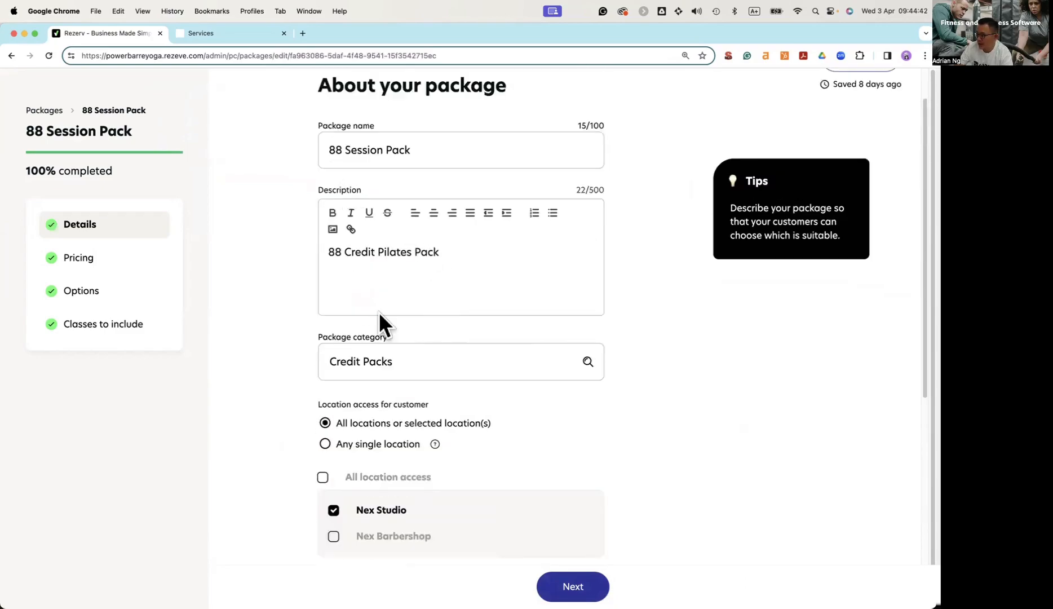
Step: Set the package's activation date to start on Date of purchase and view the available package validity units
scroll(349, 366, down, 4)
scroll(367, 417, down, 3)
scroll(360, 496, down, 1)
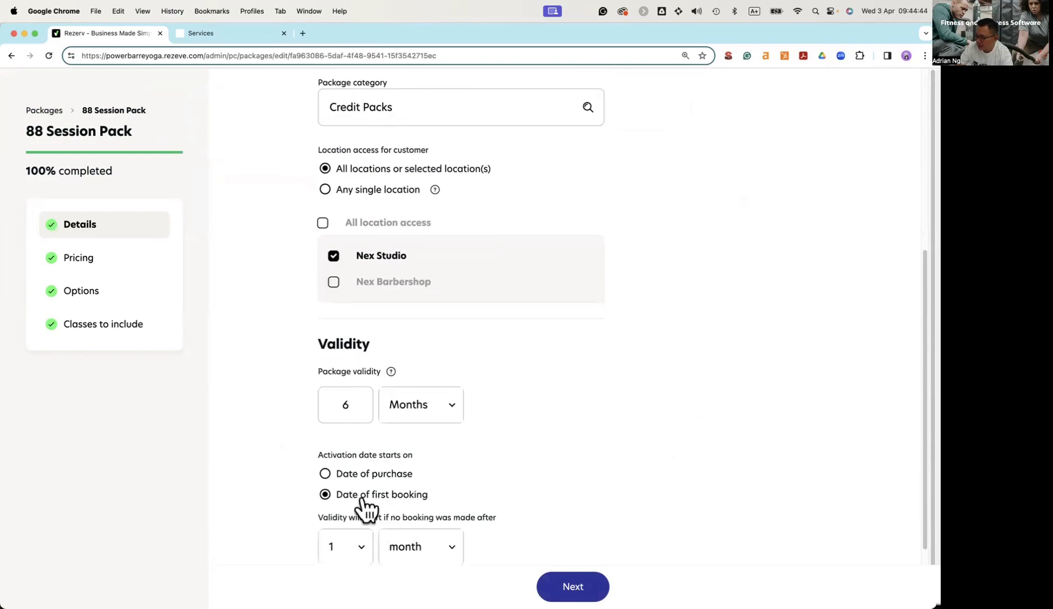
click(350, 474)
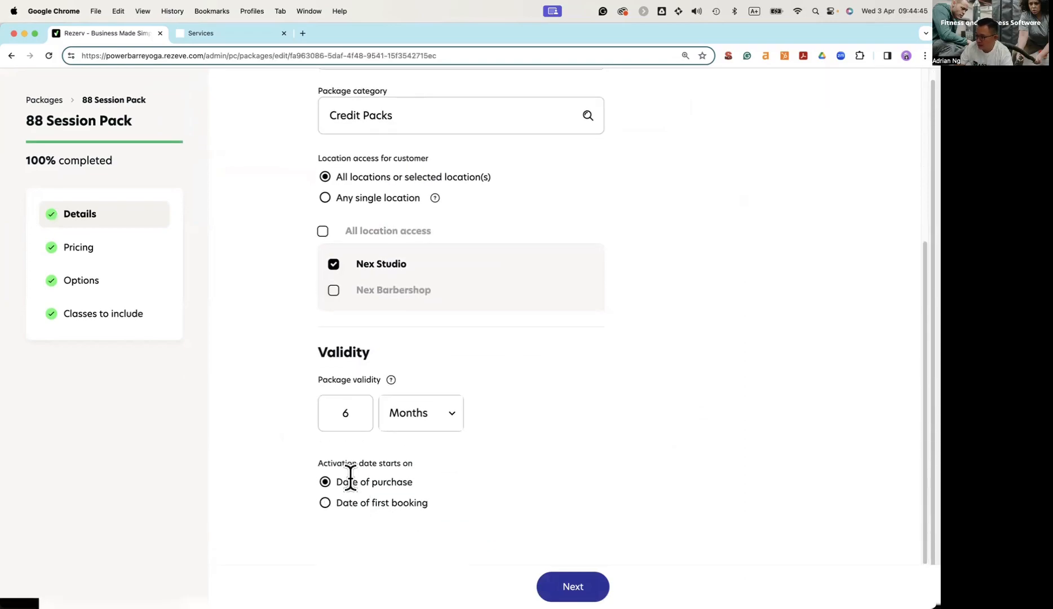
click(423, 425)
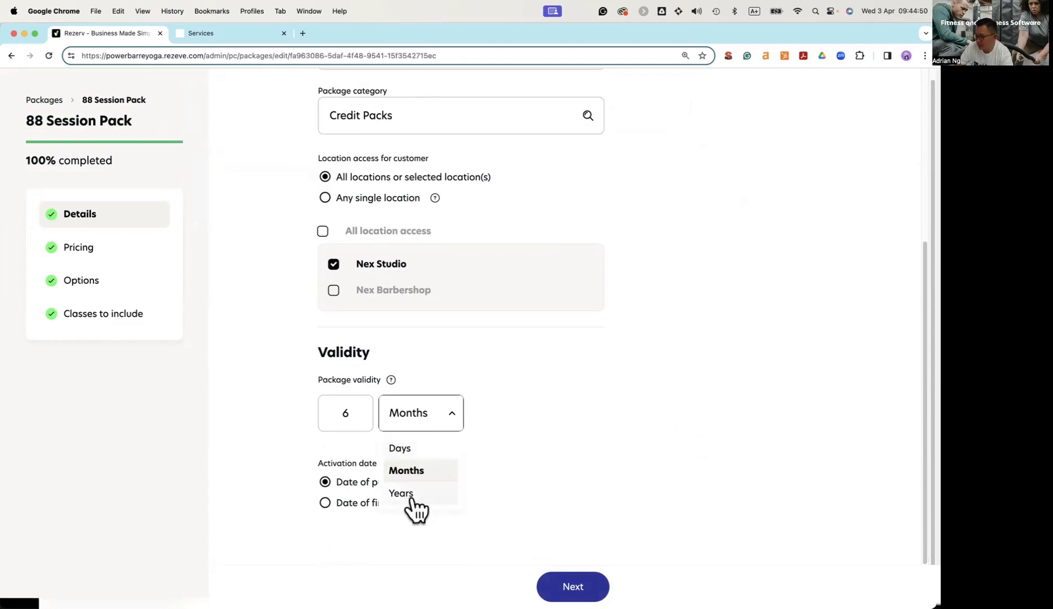
click(293, 426)
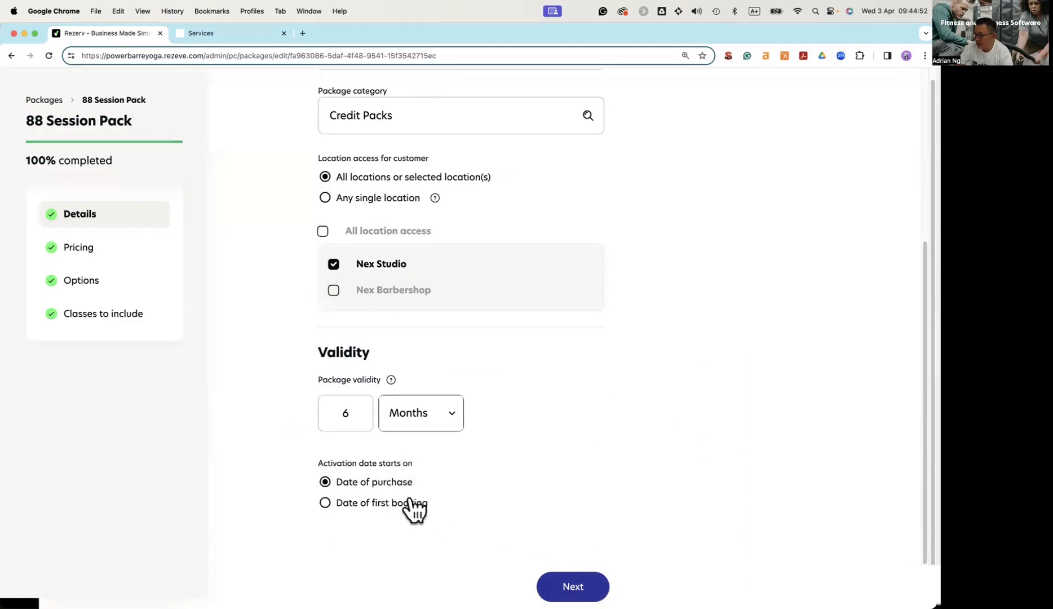
Step: Set the activation date to start on Date of first booking and view the period units for when no booking is made
click(361, 509)
scroll(510, 501, down, 2)
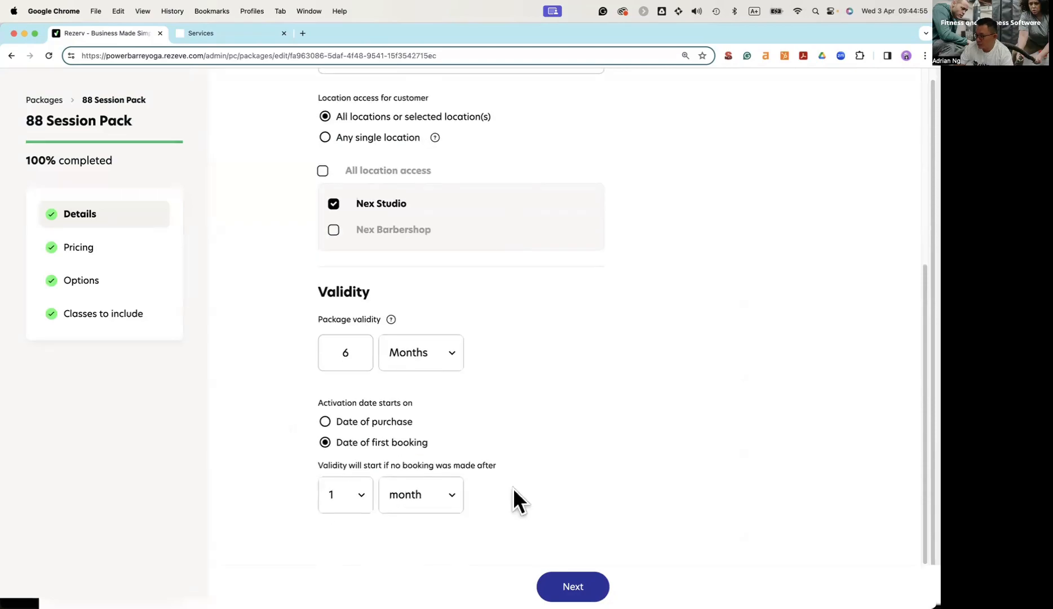
click(421, 490)
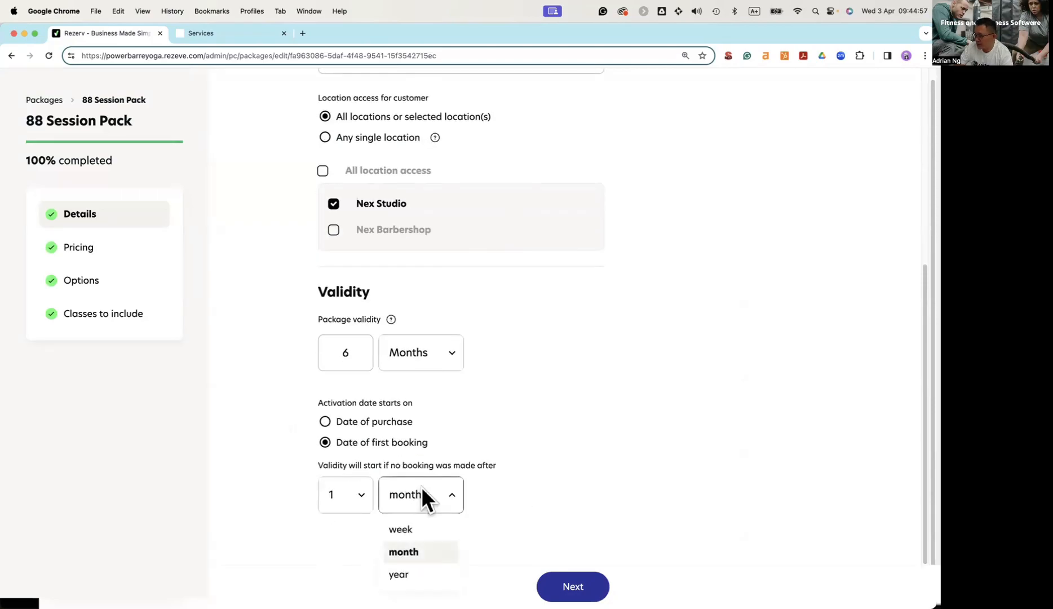
click(513, 404)
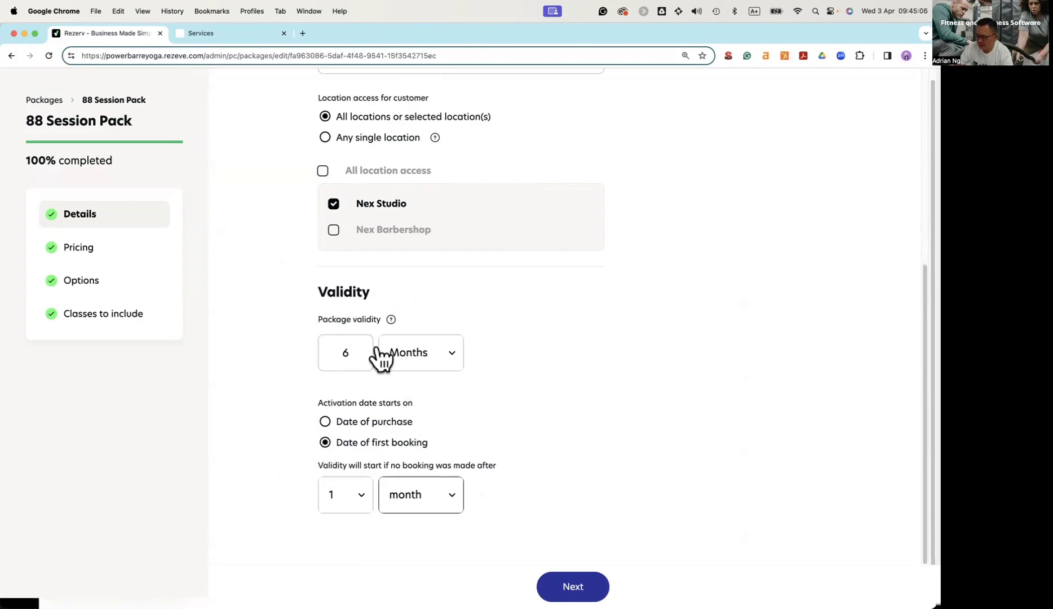
Step: Highlight the label explaining when the package's validity starts if no booking was made
drag(347, 444, 702, 418)
click(705, 415)
drag(311, 459, 538, 467)
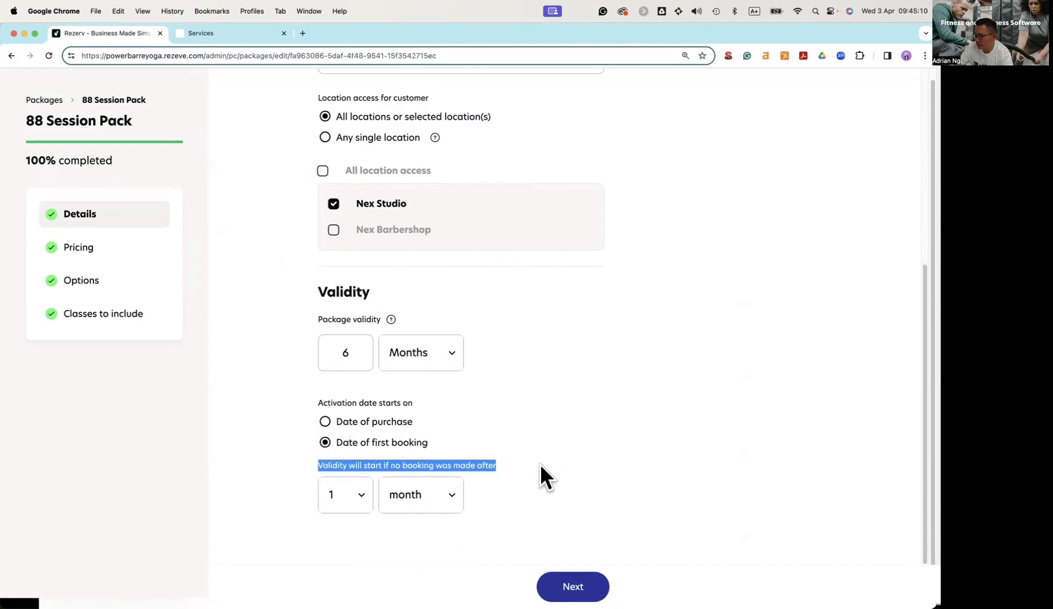
click(311, 479)
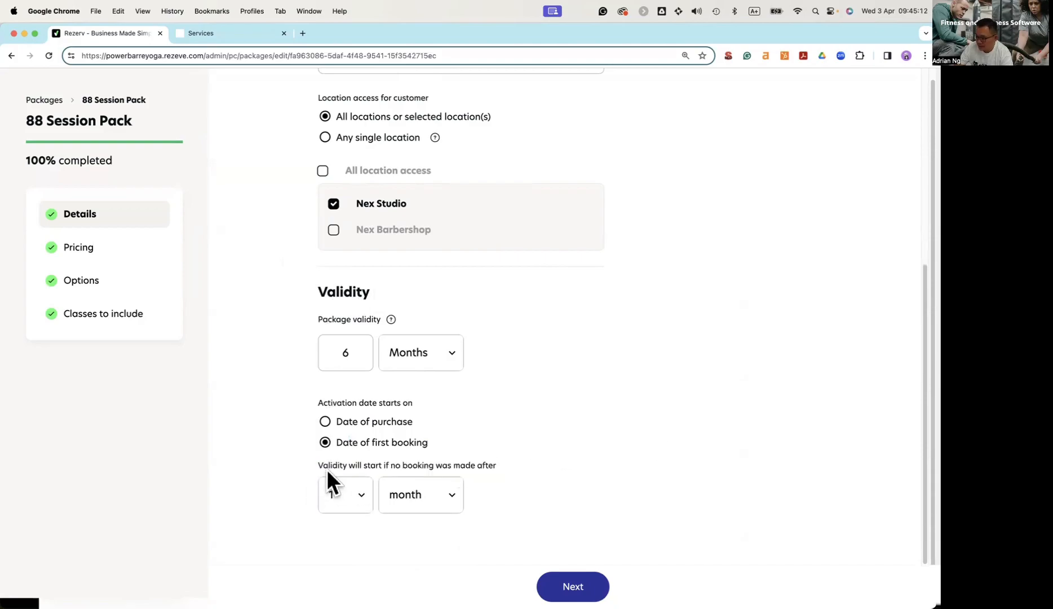
drag(348, 463, 485, 467)
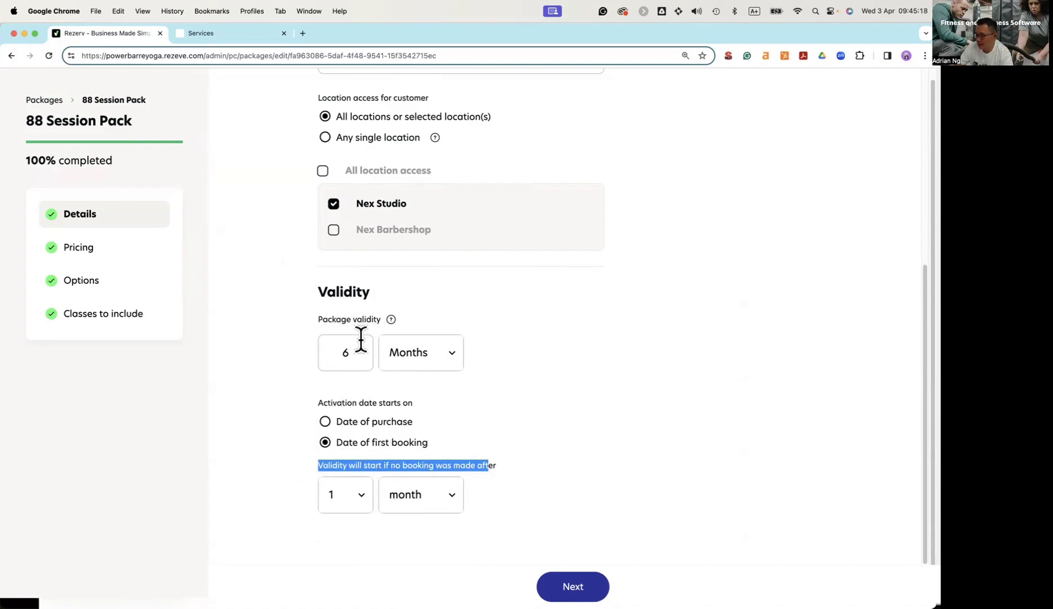
Step: Review the 88 Session Pack's pricing for each customer group and its number of credits
click(138, 252)
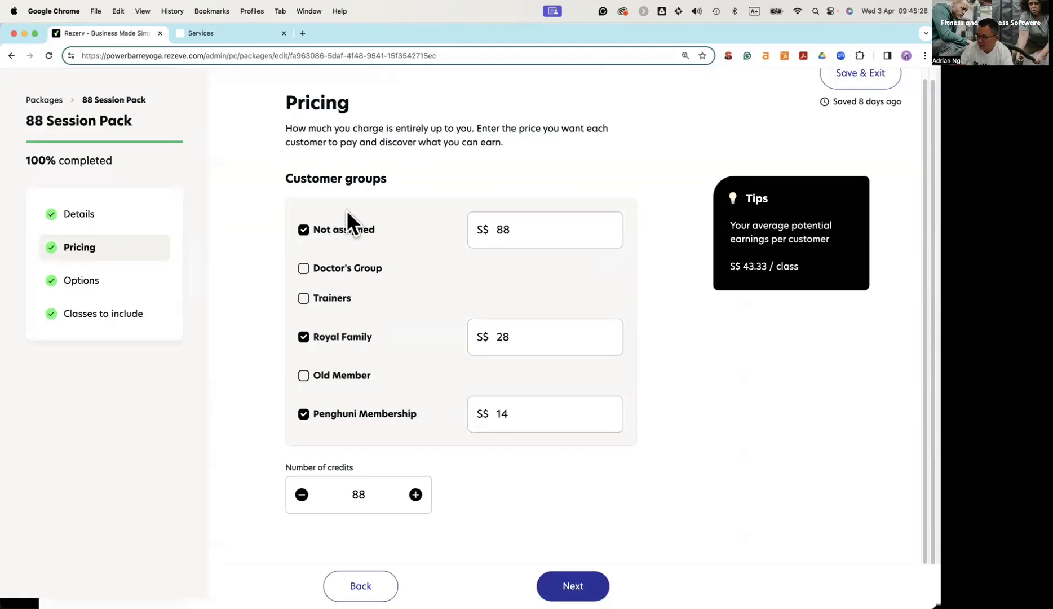
click(498, 228)
drag(498, 229, 240, 332)
click(337, 355)
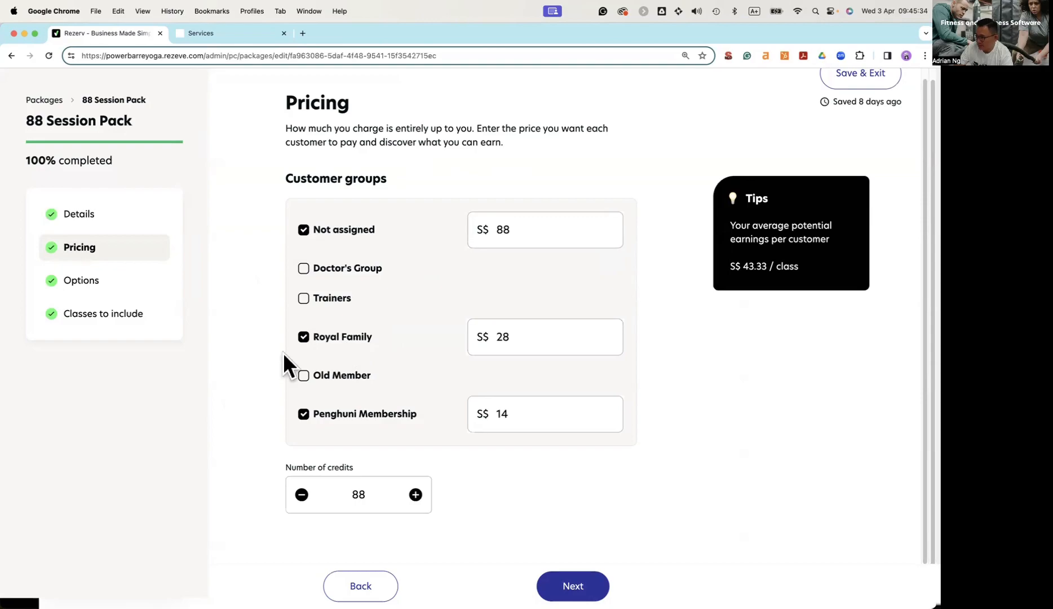
Step: Switch to the customer-facing online store and view the 88 Session Pack's customer-group price on the Packages page
click(201, 38)
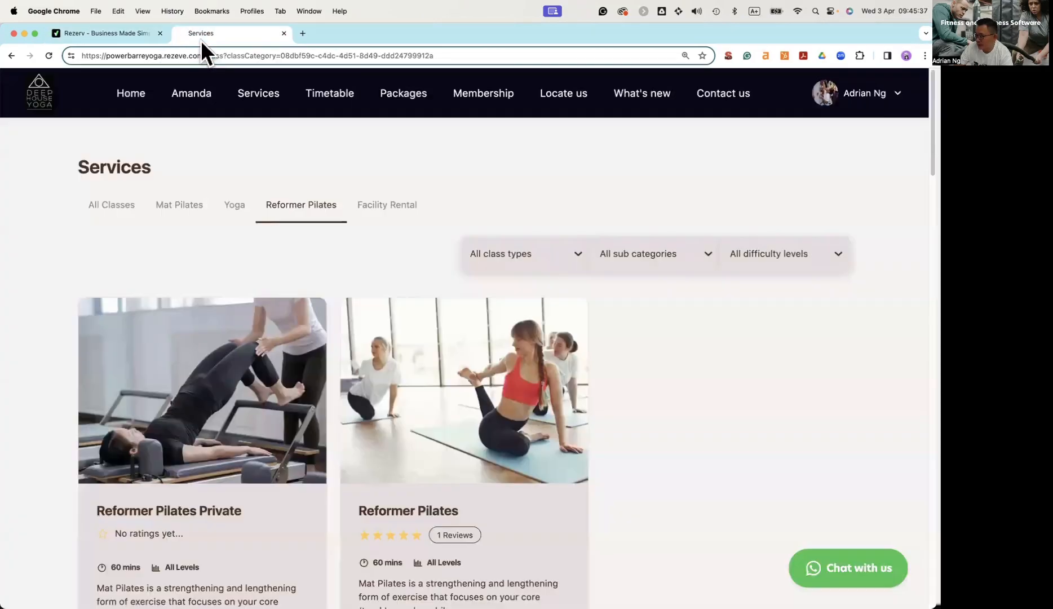
click(403, 99)
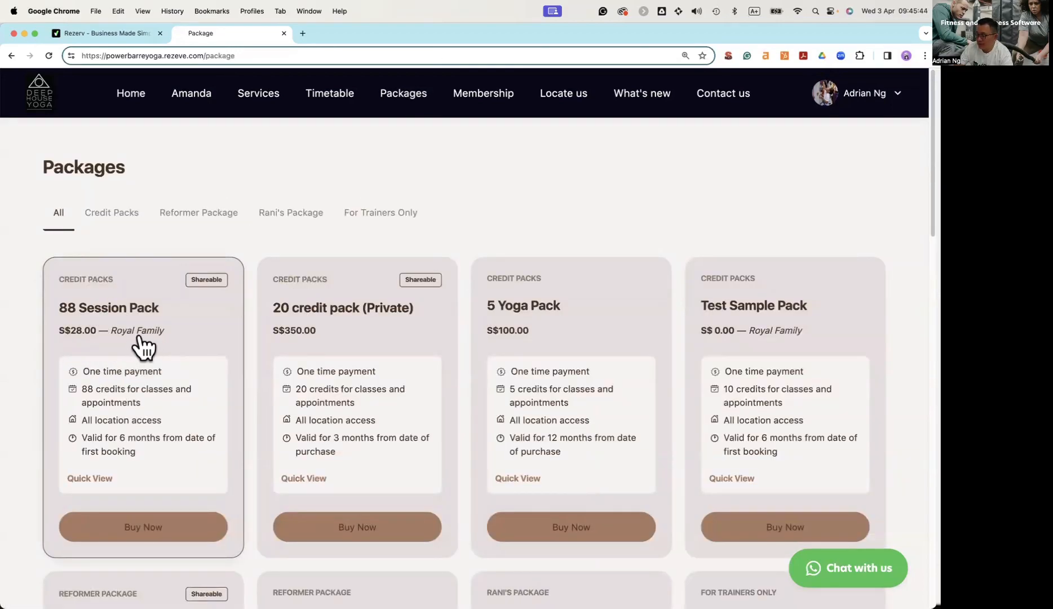
Step: Switch back to the admin portal and highlight the Royal Family price of the 88 Session Pack
click(102, 34)
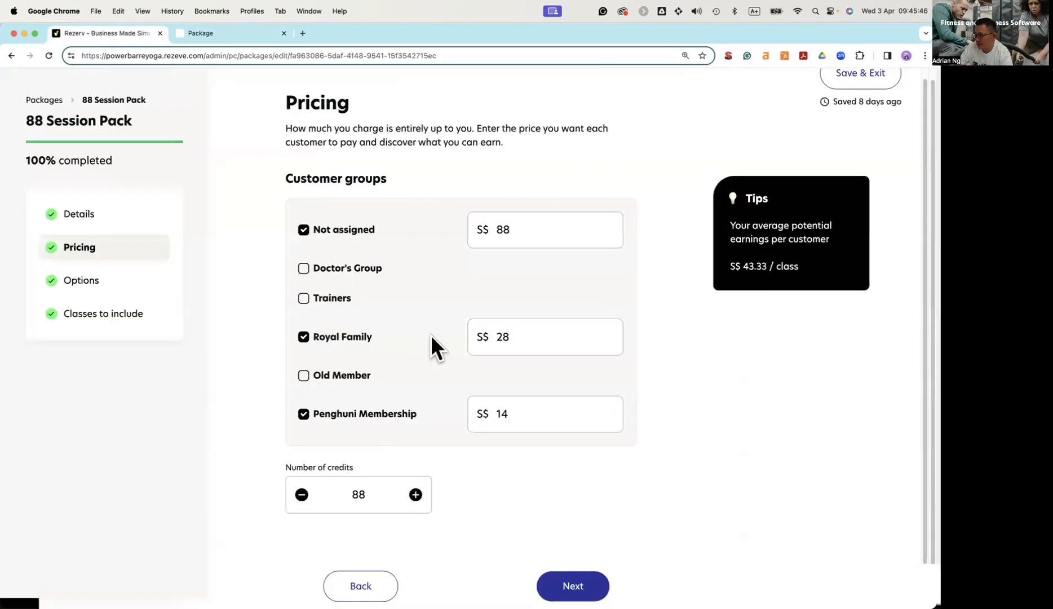
click(526, 336)
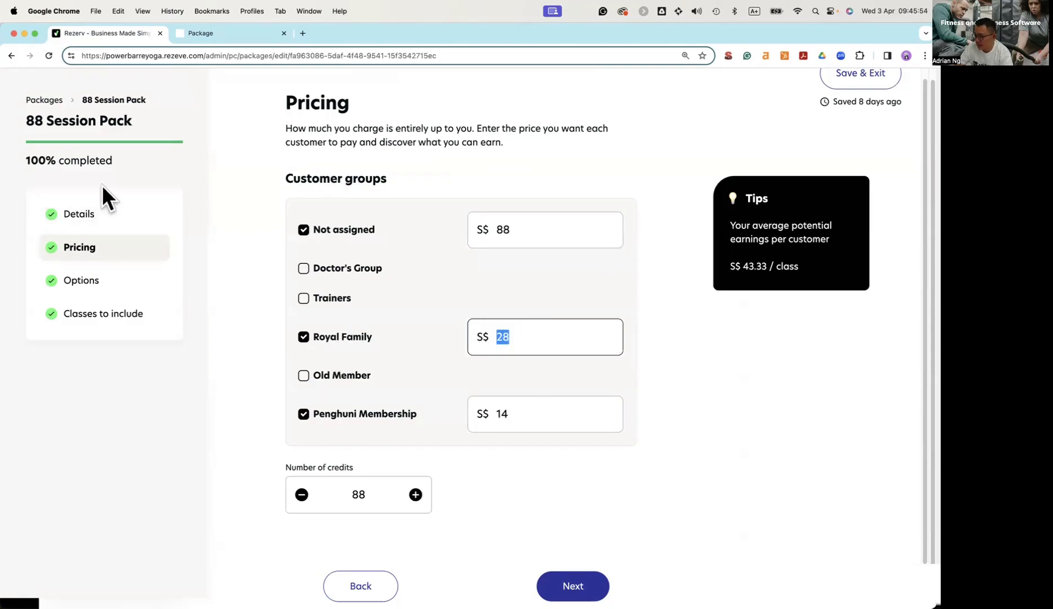
Step: Remove the per-customer purchase limit from the 88 Session Pack's purchase options
click(144, 285)
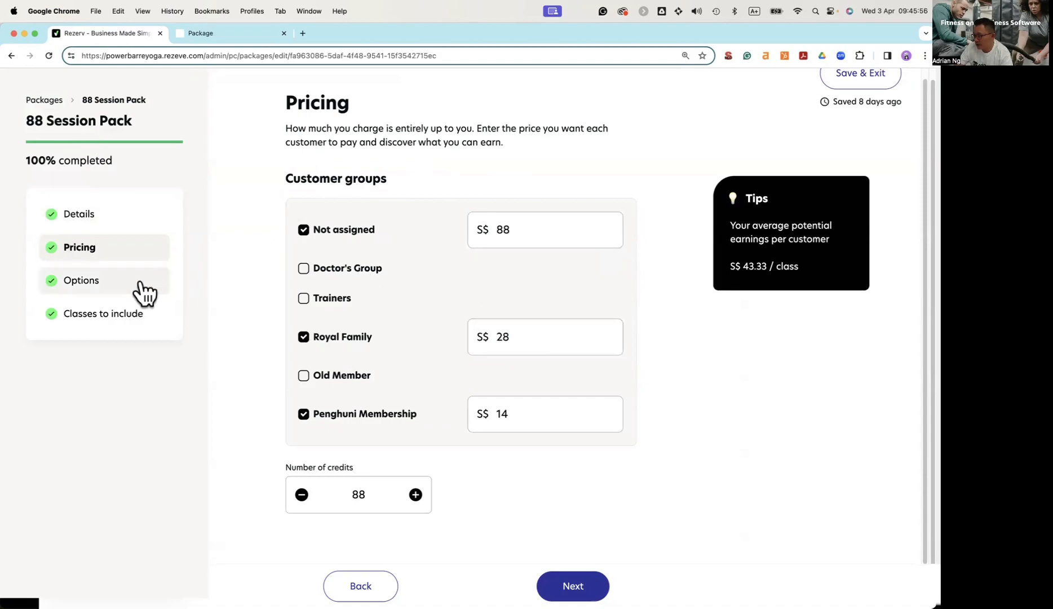
click(358, 223)
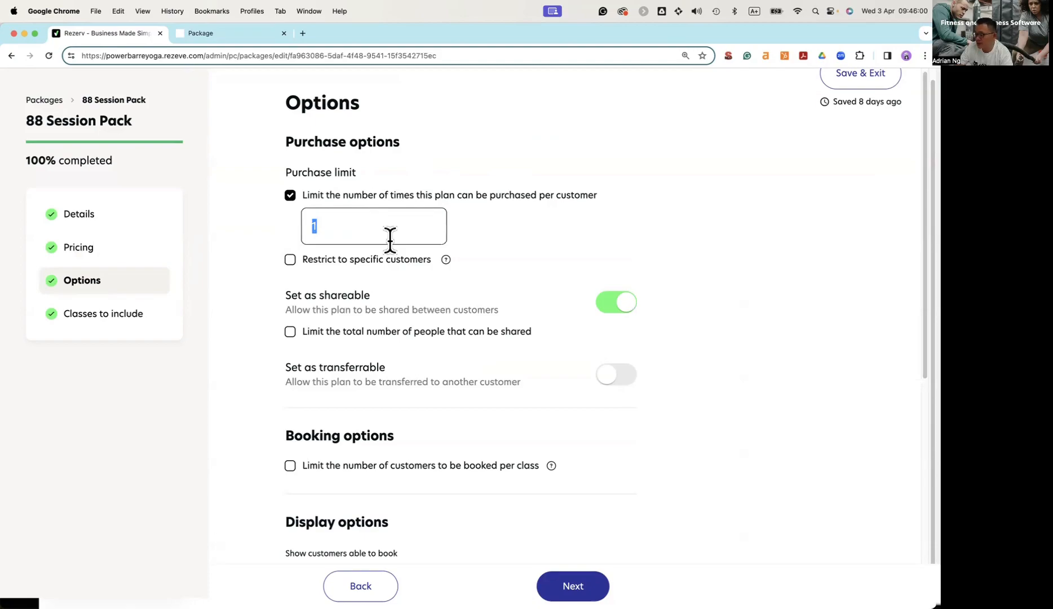
click(342, 228)
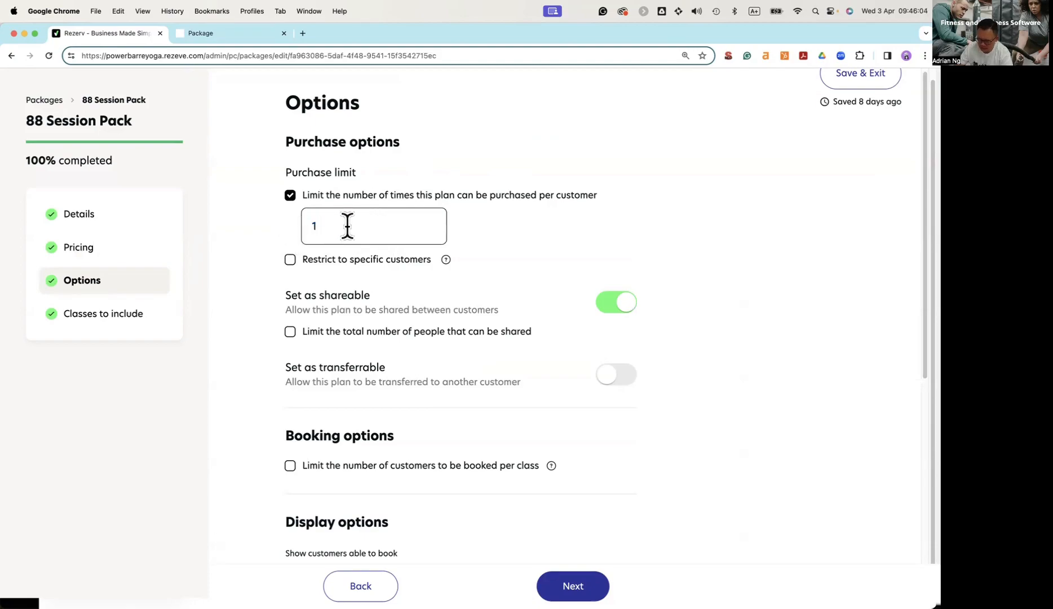
click(290, 195)
Step: Highlight the shareable setting, view the 88 Session Pack's sharing form in the online store customer's own packages, and close it
drag(284, 252, 523, 277)
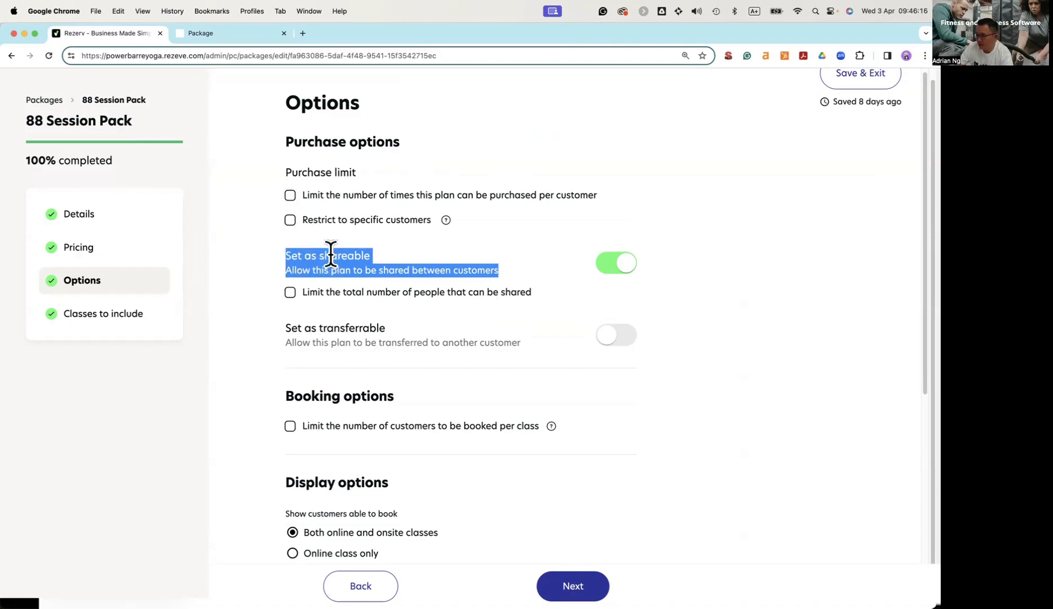
click(219, 34)
click(841, 97)
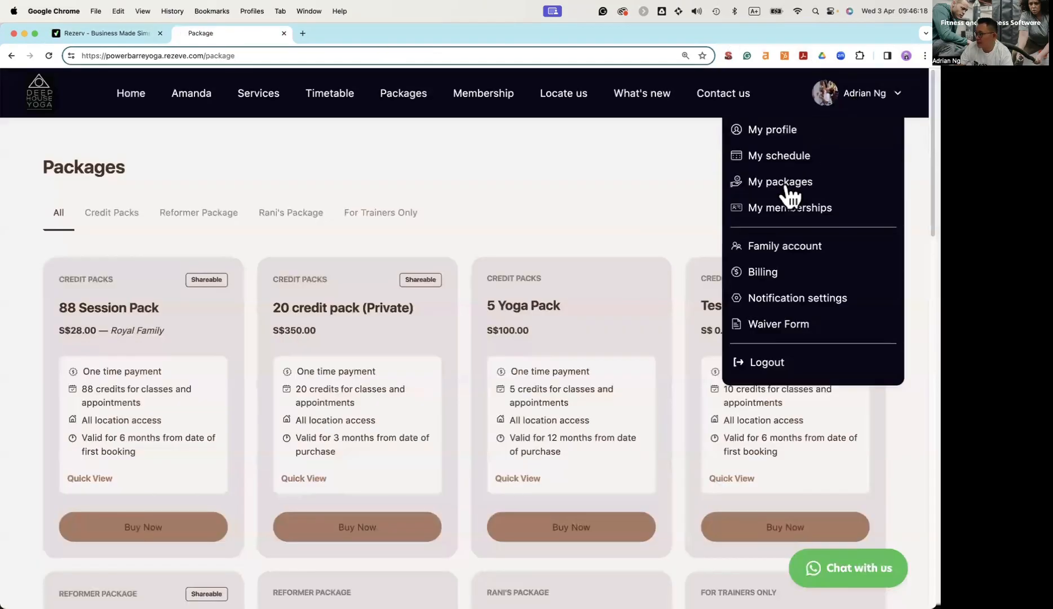
click(786, 182)
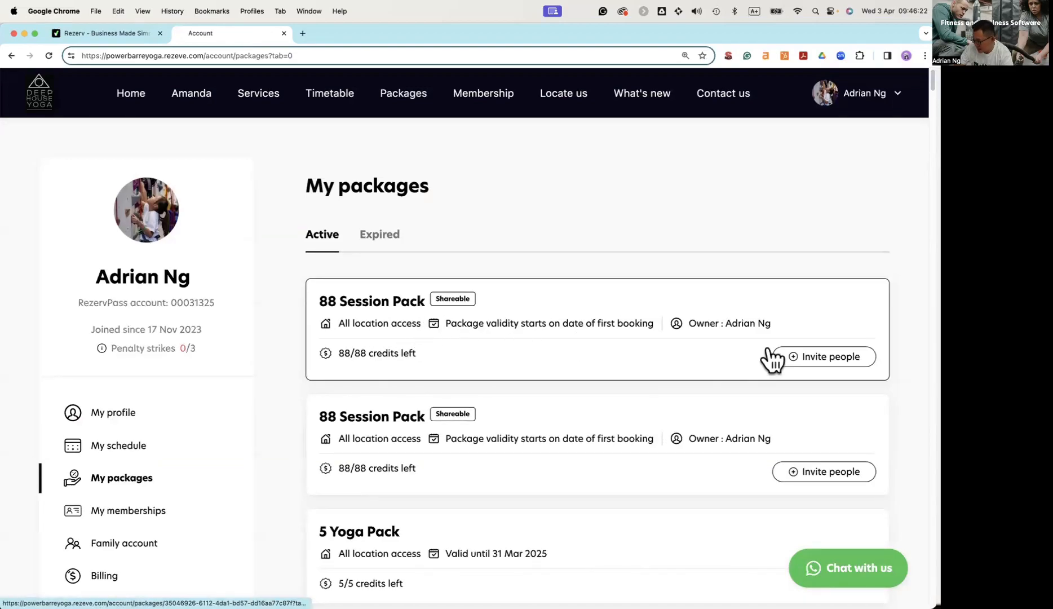
click(834, 369)
click(307, 308)
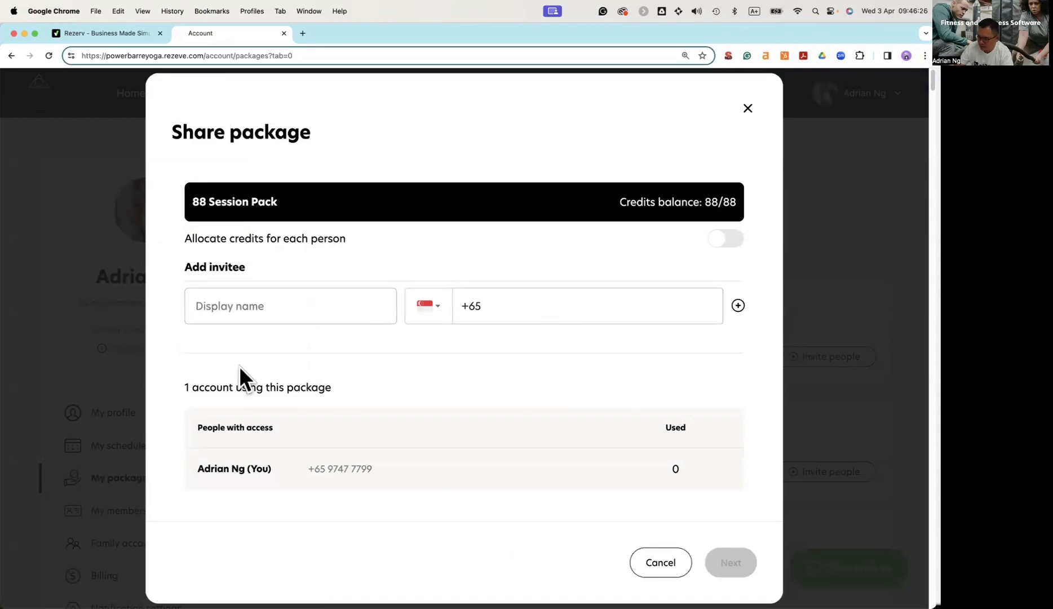
click(658, 563)
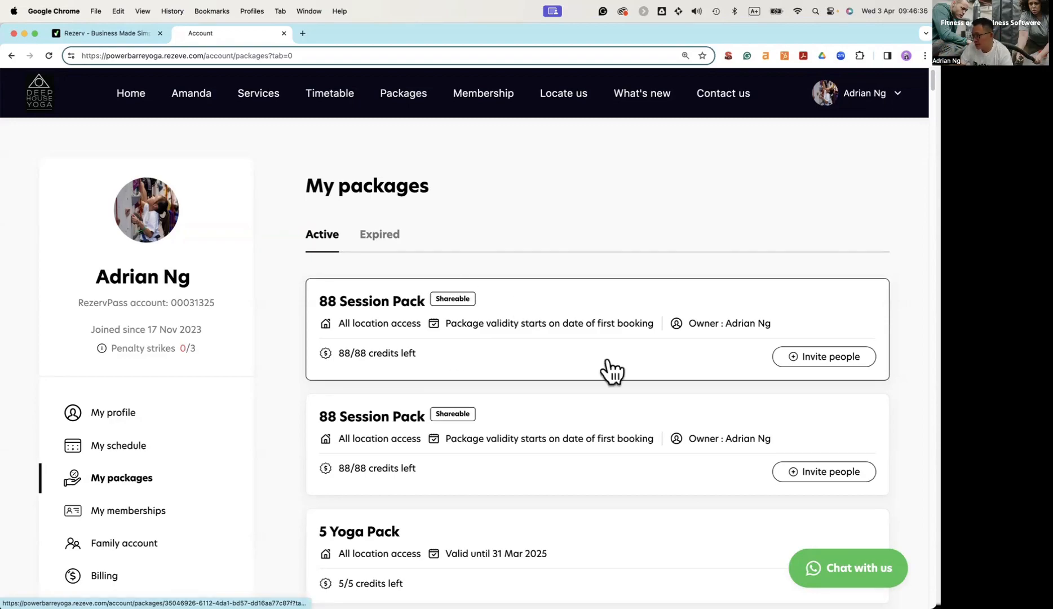
Step: Back in the admin portal, try limiting the number of customers booked per class in the package's booking options
click(108, 33)
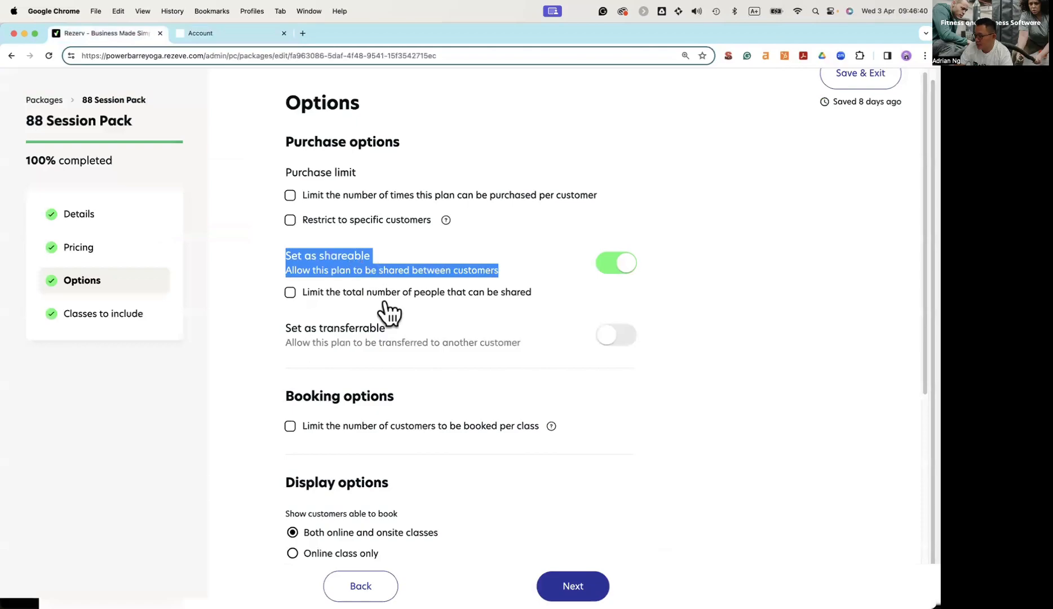
scroll(414, 395, down, 1)
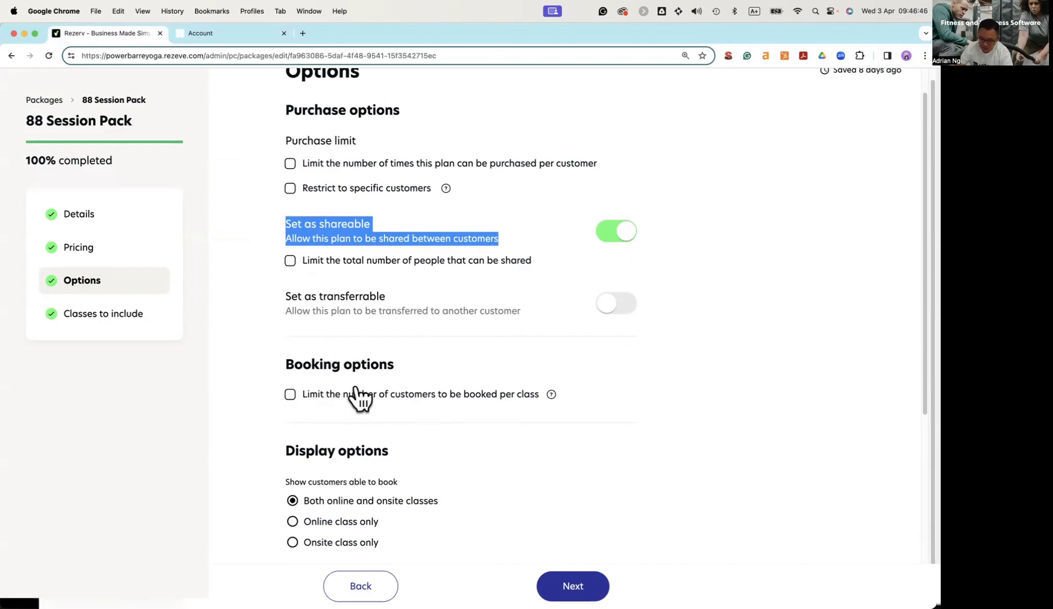
click(392, 399)
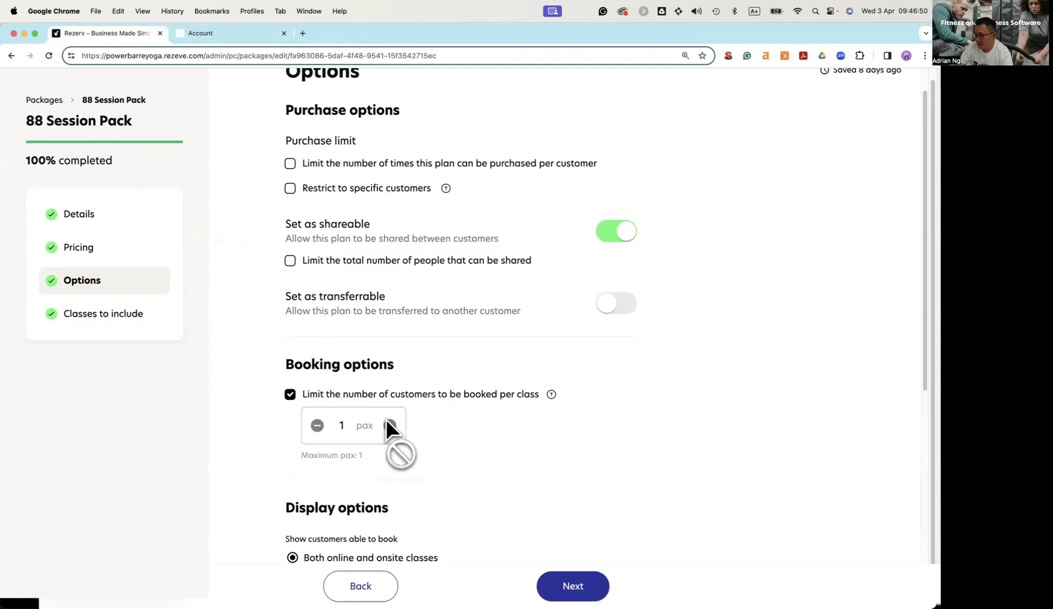
click(290, 394)
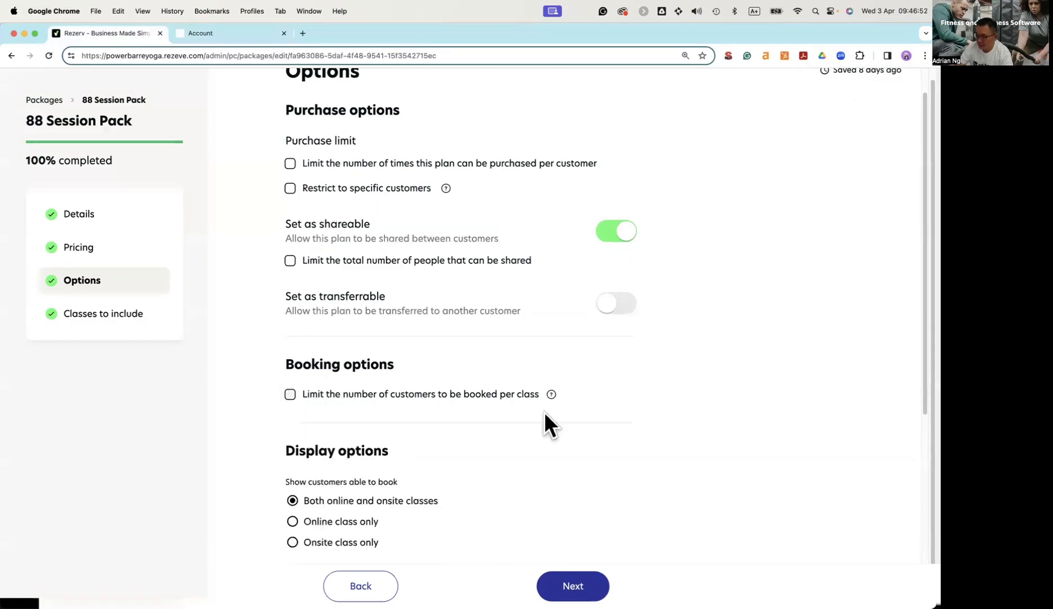
Step: Review the package's display options, private plan setting and schedule availability
scroll(543, 411, down, 3)
scroll(544, 411, down, 3)
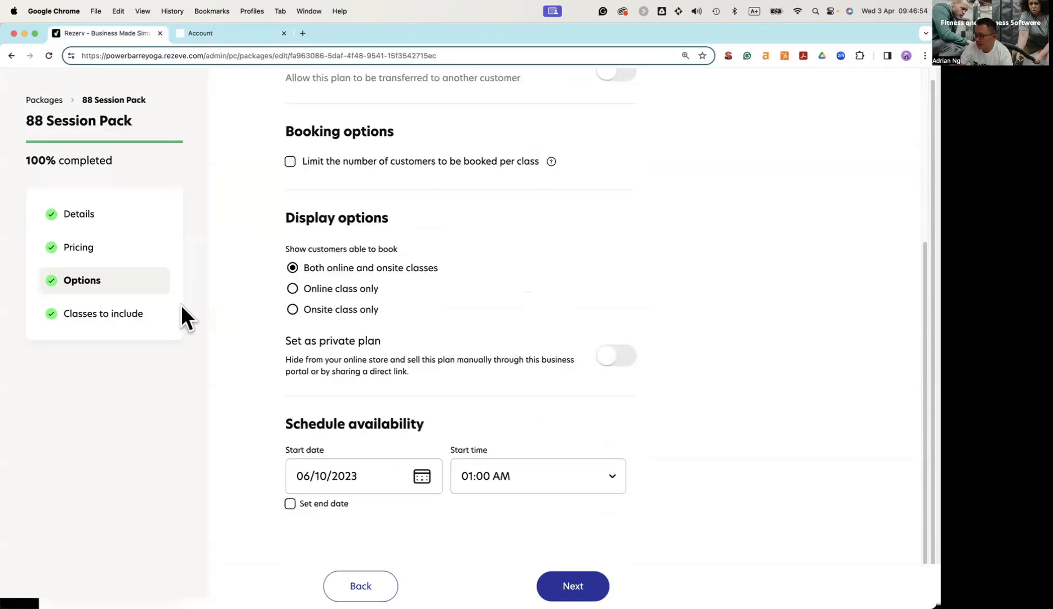
scroll(349, 242, up, 3)
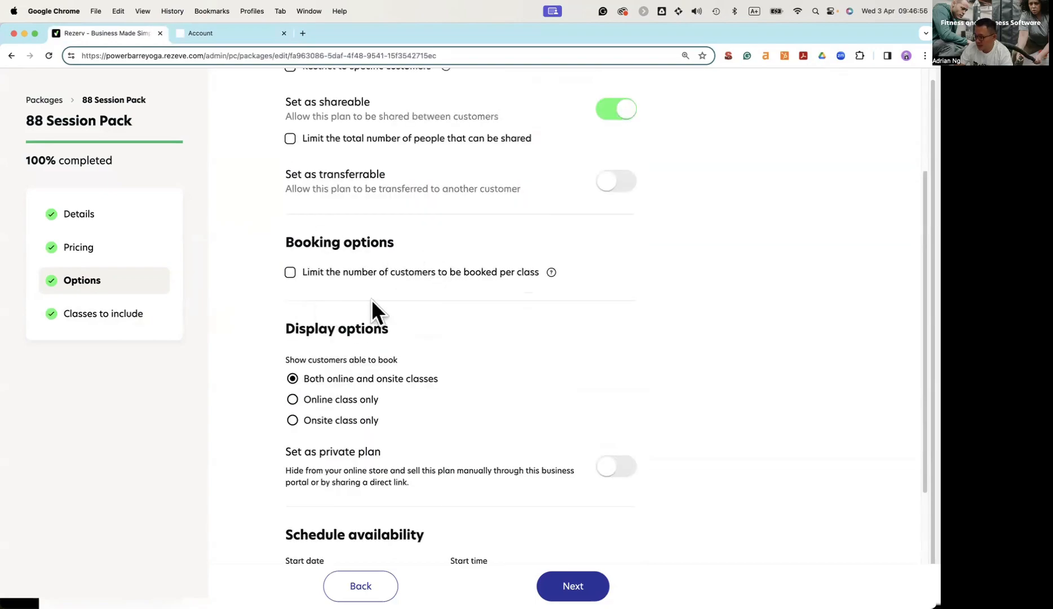
Step: Open the package's included classes and deselect all of them
click(115, 316)
click(293, 288)
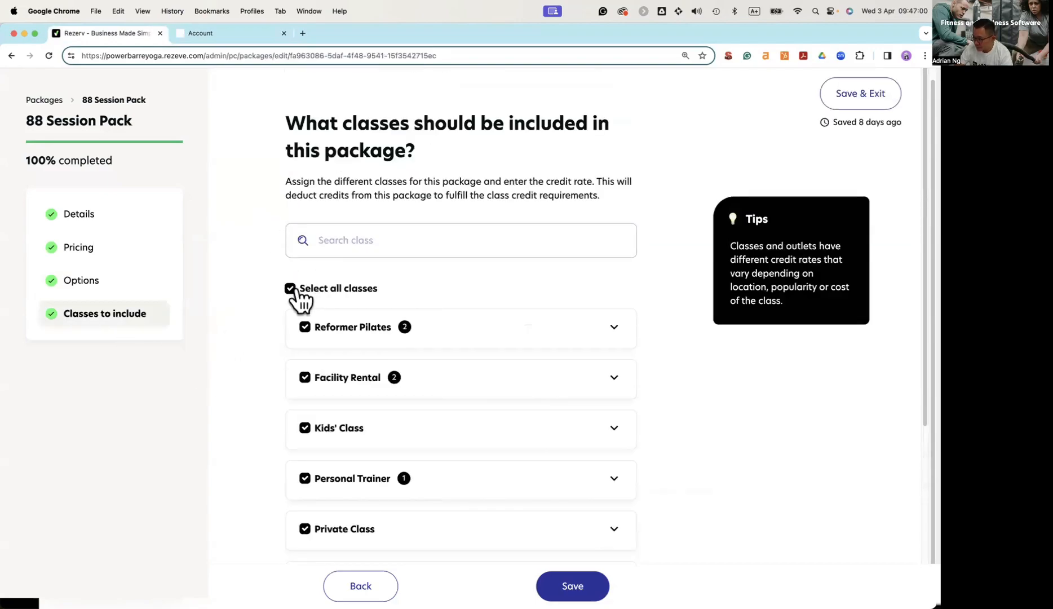
click(293, 289)
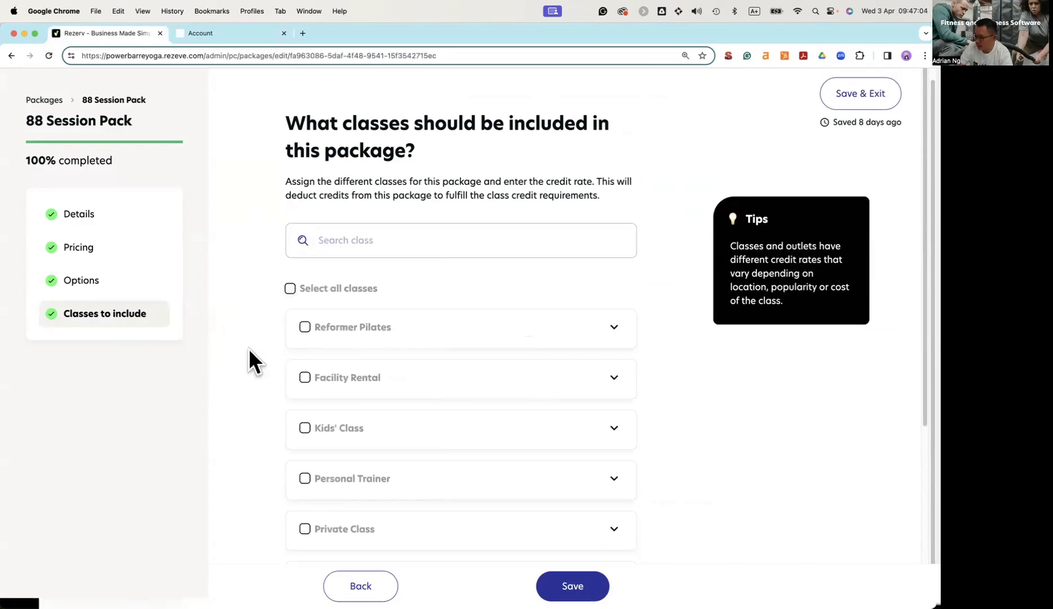
Step: Include the Hot Yoga and Hatha Yoga classes in the 88 Session Pack at 1 credit each
scroll(248, 348, down, 1)
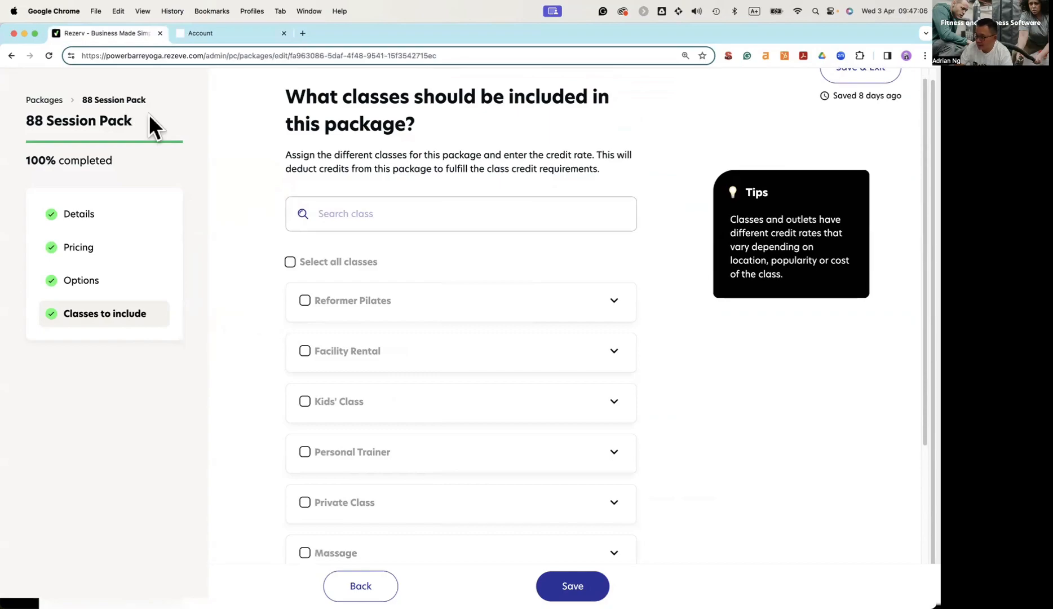
drag(133, 120, 28, 122)
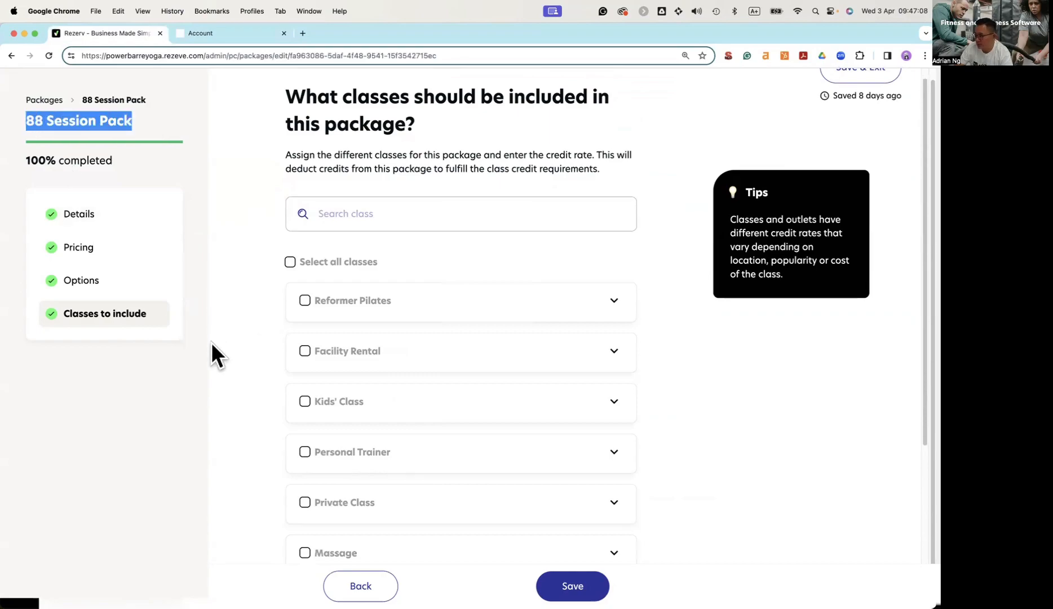
scroll(223, 345, down, 4)
click(431, 482)
scroll(441, 469, down, 3)
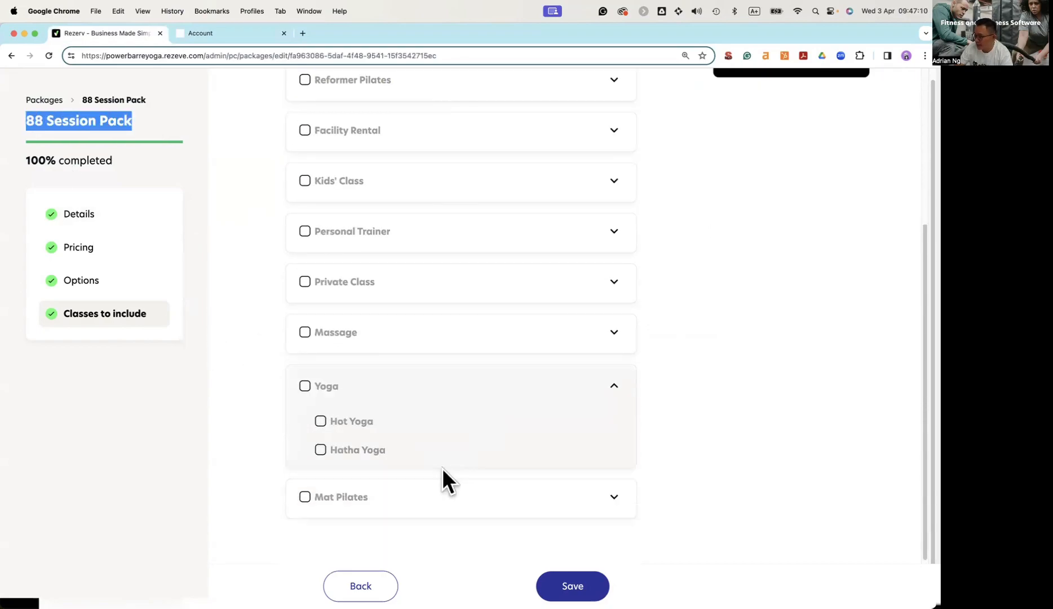
click(320, 421)
click(321, 467)
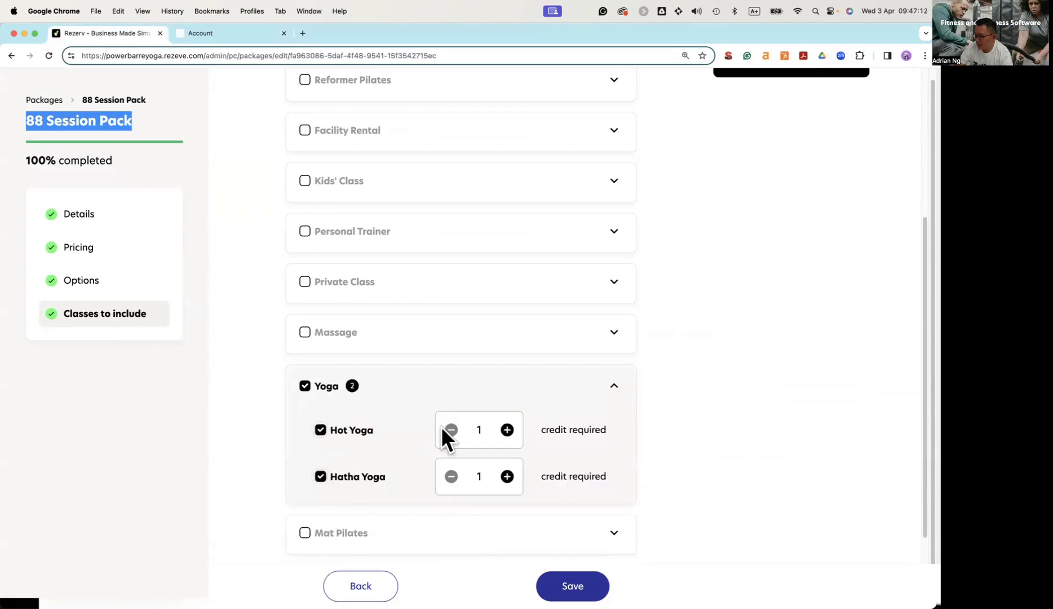
Step: Include Reformer Pilates at 2 credits and Personal Training at 3 credits in the package
scroll(492, 425, up, 2)
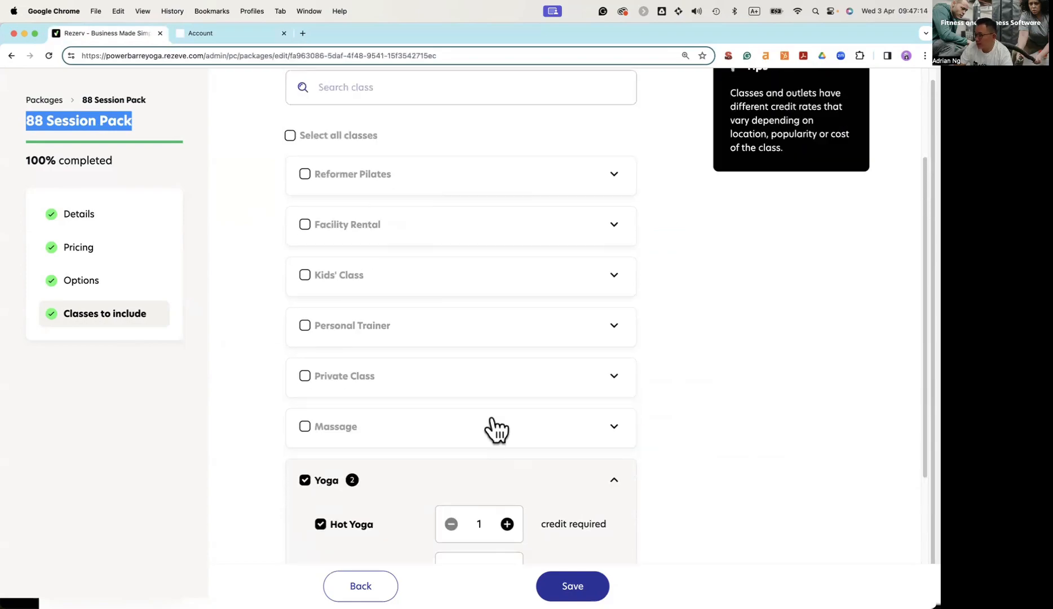
click(614, 176)
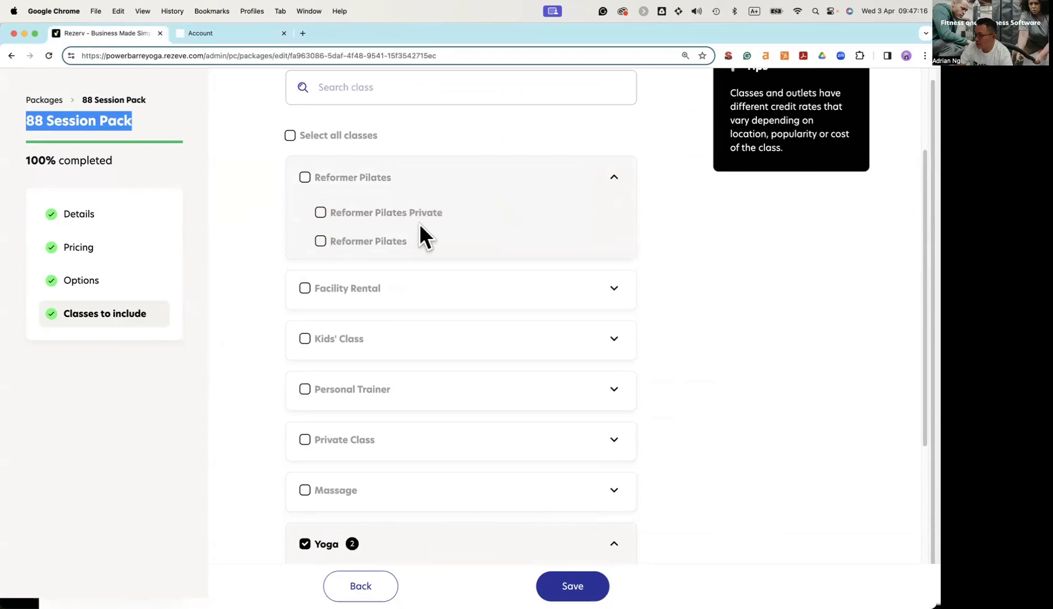
click(376, 250)
click(451, 249)
click(506, 250)
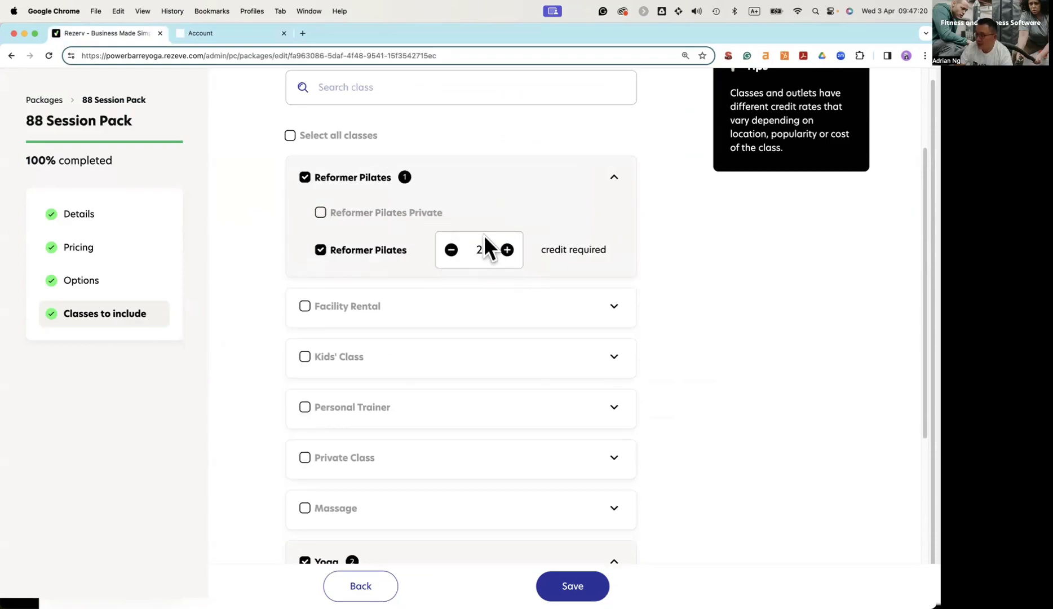
click(614, 407)
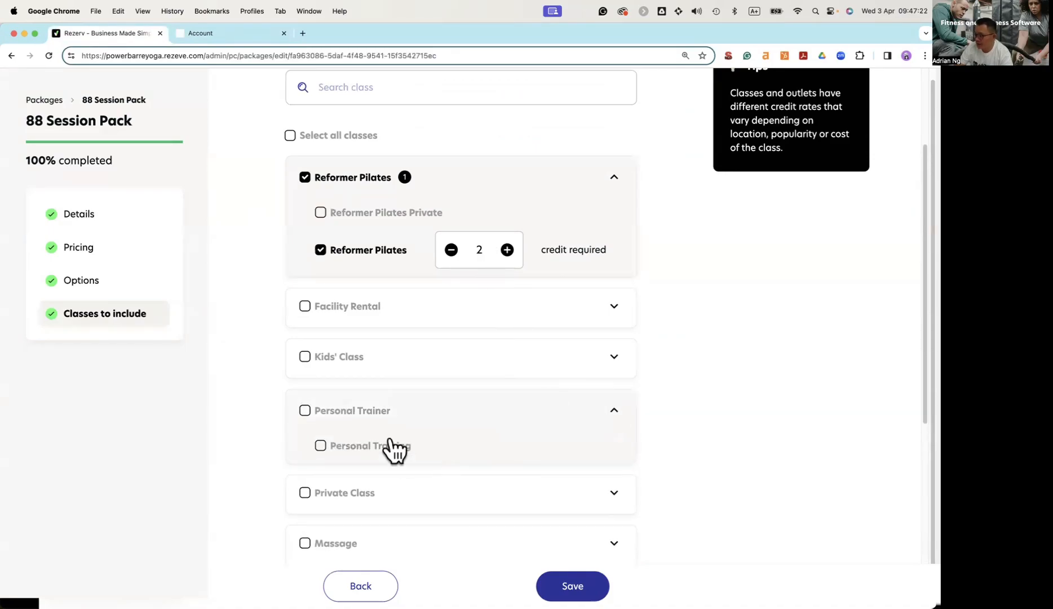
click(383, 453)
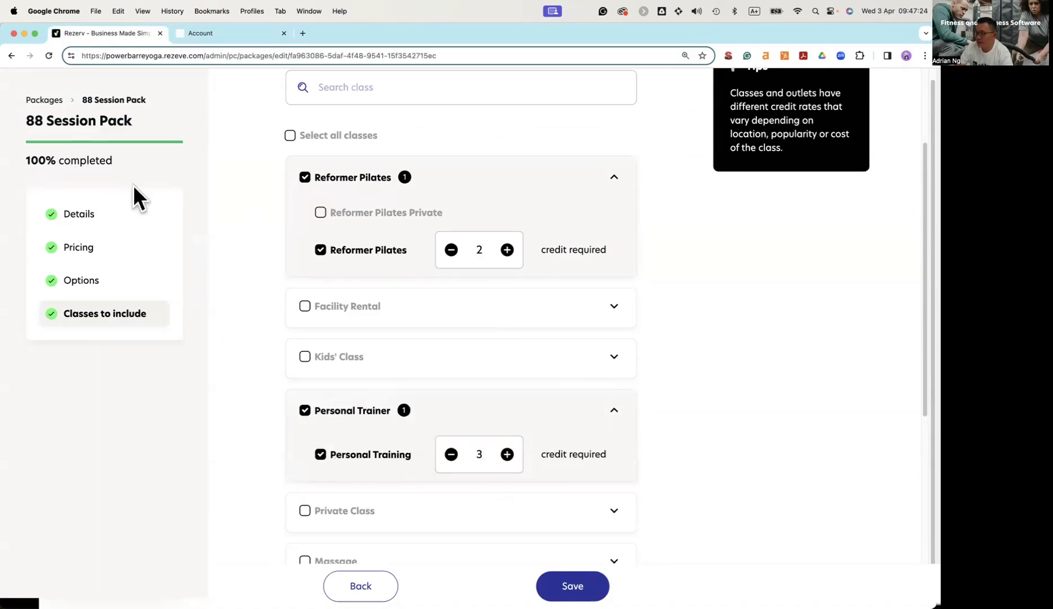
Step: Review the credits required for each class included in the 88 Session Pack and highlight the package name
drag(127, 125, 9, 129)
click(225, 441)
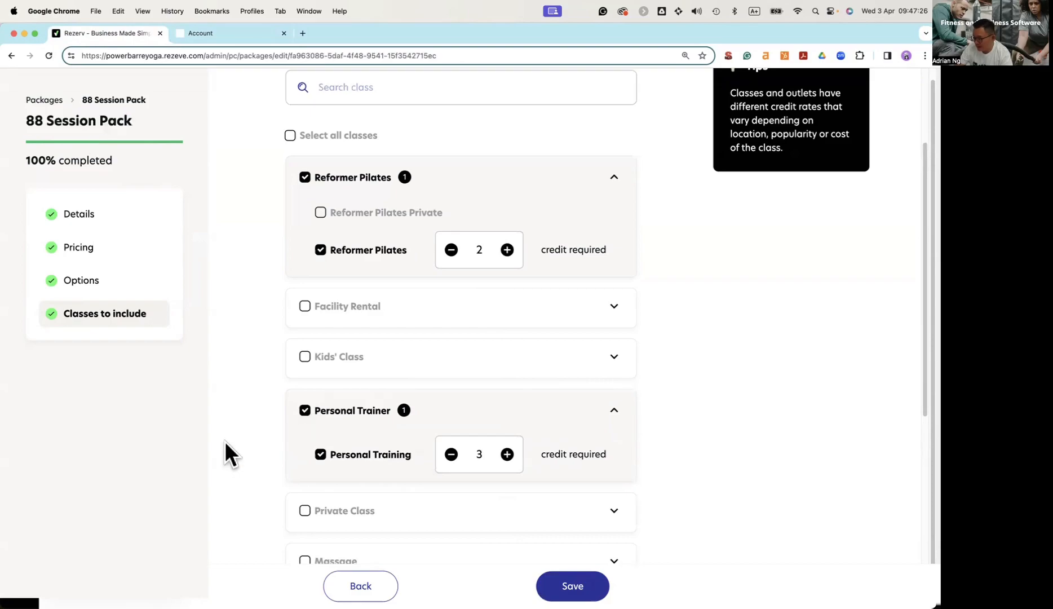
scroll(226, 440, down, 3)
scroll(228, 443, down, 3)
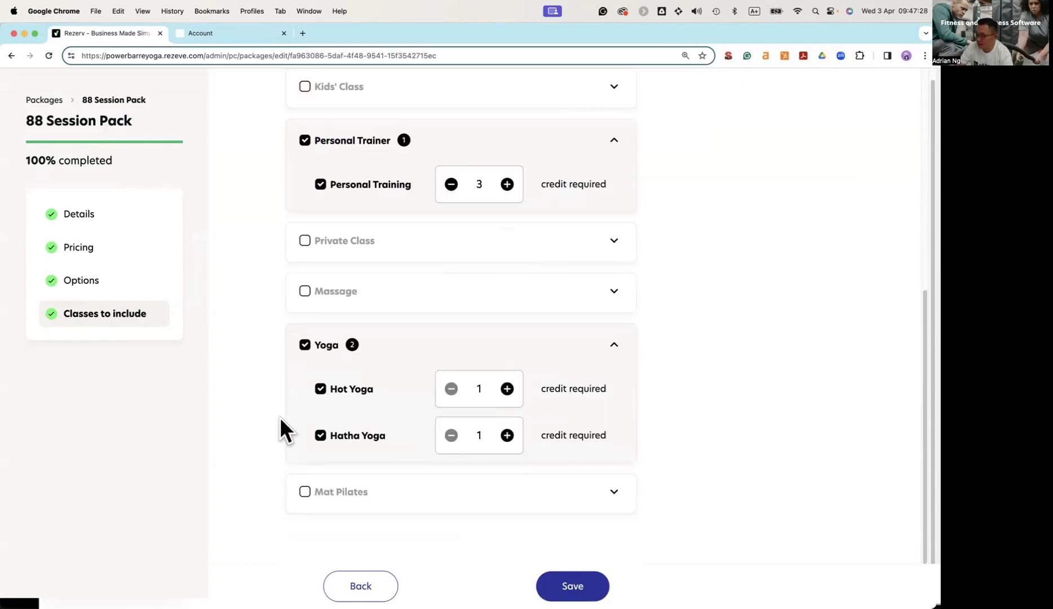
scroll(249, 441, up, 8)
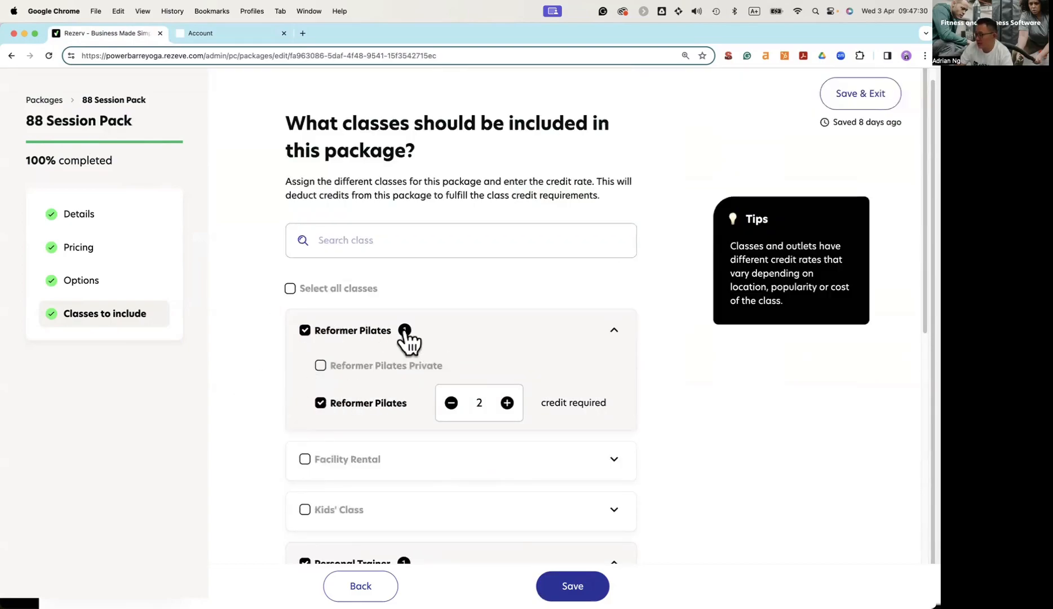
scroll(333, 369, down, 7)
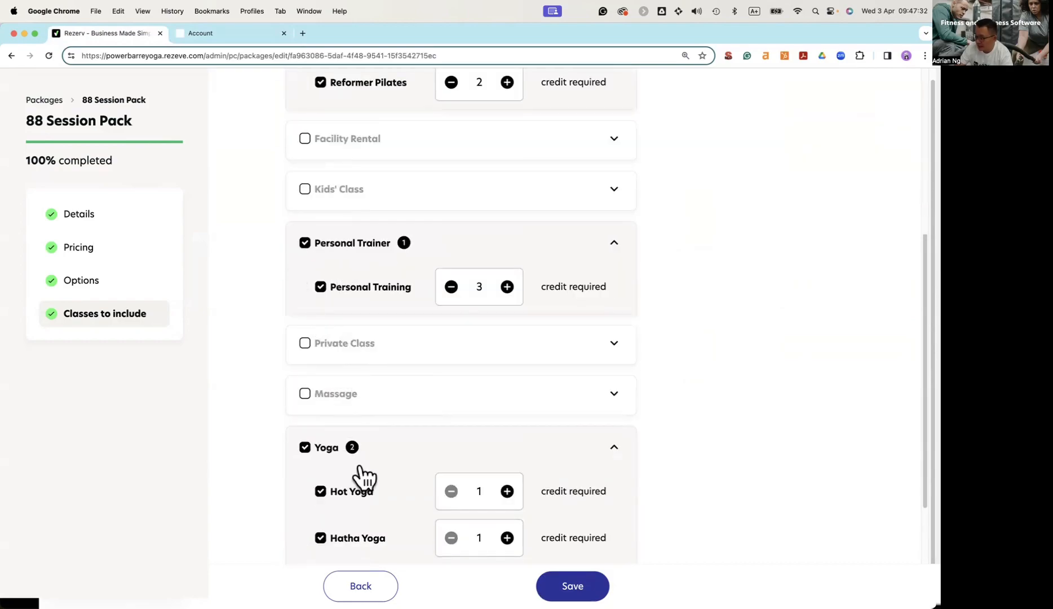
scroll(338, 445, down, 2)
scroll(330, 470, up, 9)
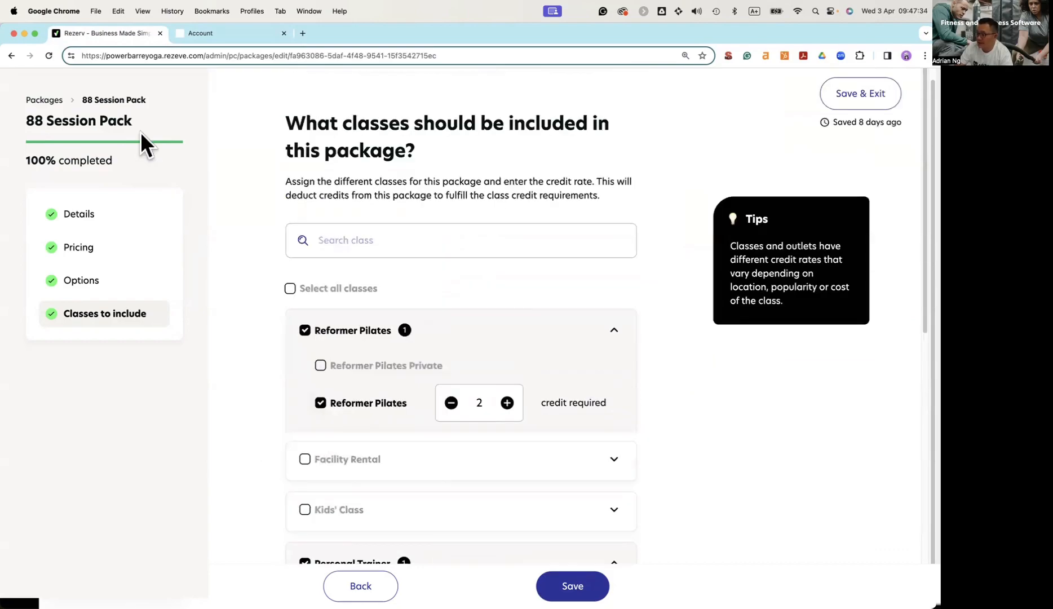
drag(138, 119, 43, 131)
click(231, 409)
Step: Leave the package, go to the memberships list and open the Monthly membership plan for editing
click(45, 103)
click(113, 168)
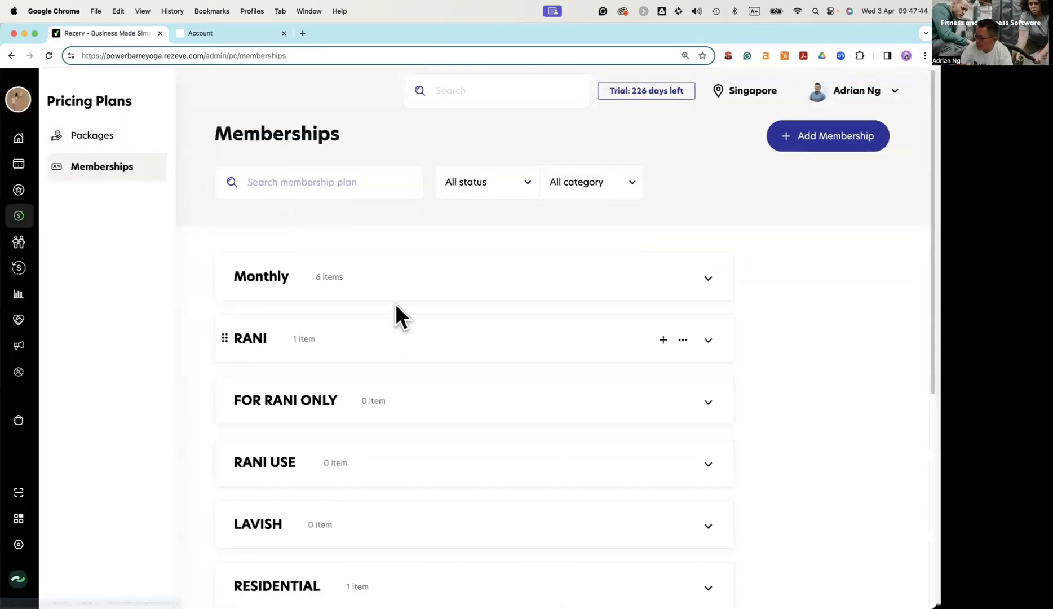
click(419, 291)
click(374, 377)
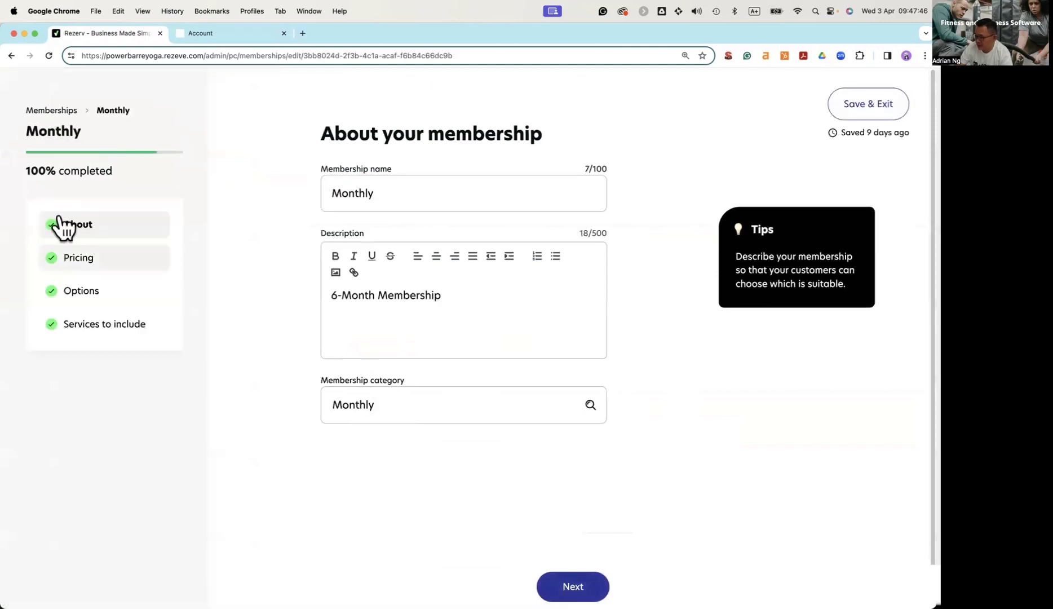
Step: Set the Monthly membership's price for the Not assigned customer group to S$ 300
click(123, 269)
scroll(315, 337, down, 1)
click(495, 243)
text(00)
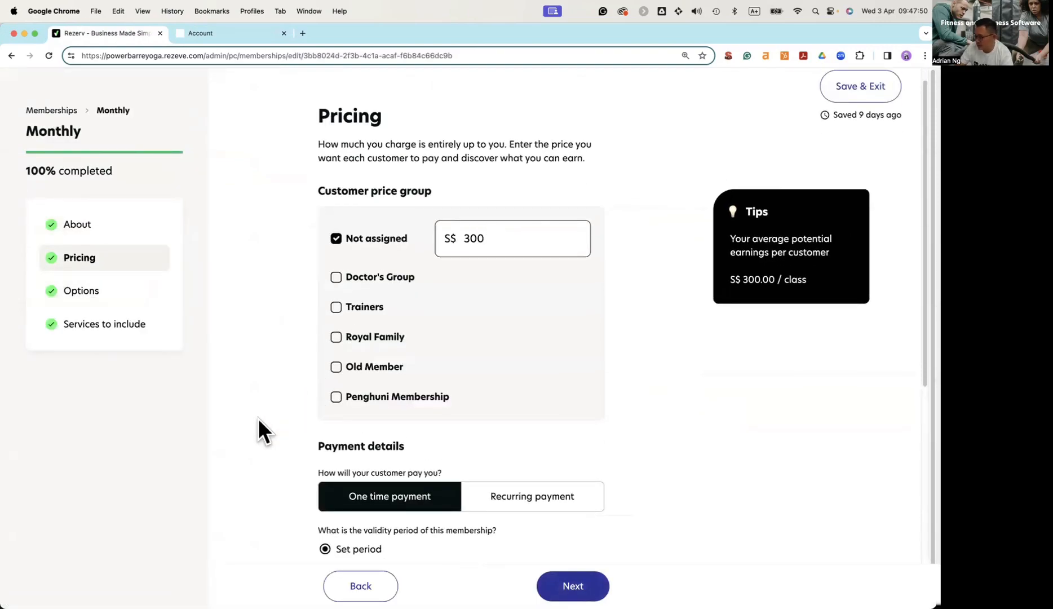
Step: Limit the one-time-payment Monthly membership to 50 bookings within the cycle
scroll(376, 496, down, 3)
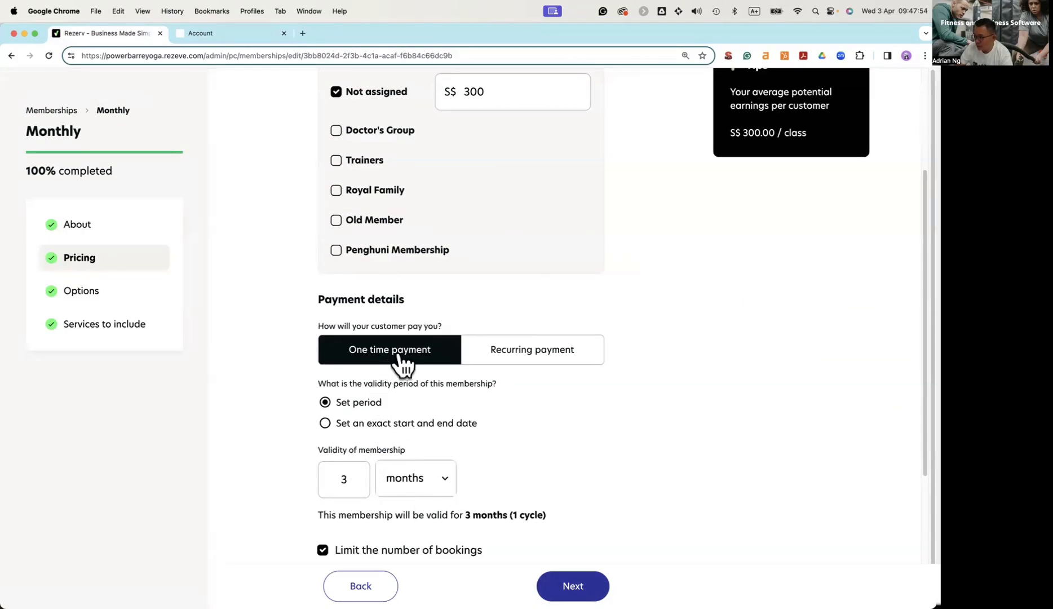
scroll(388, 383, down, 1)
scroll(388, 462, down, 2)
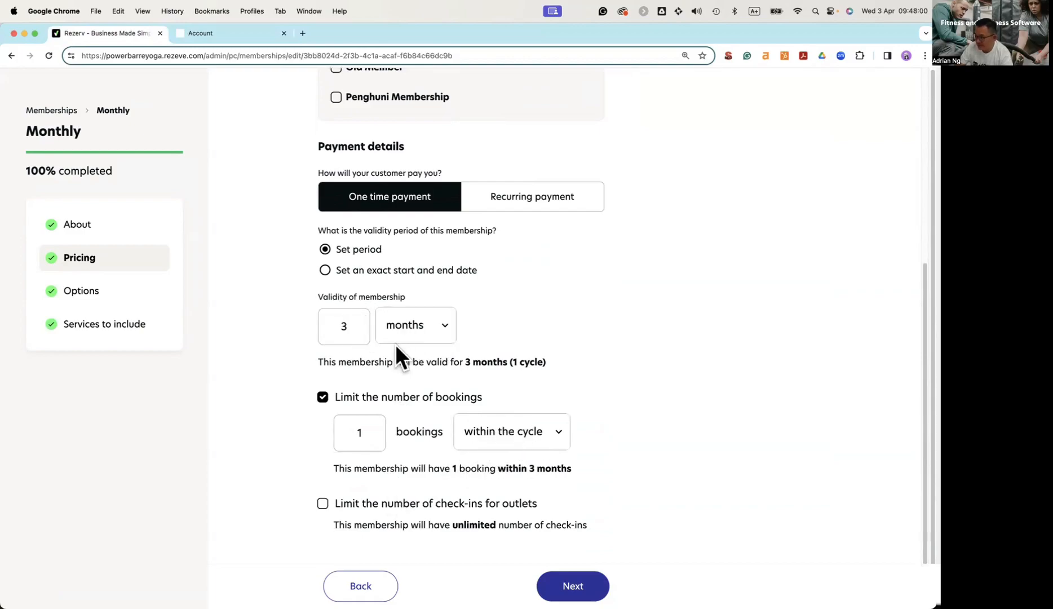
double_click(341, 432)
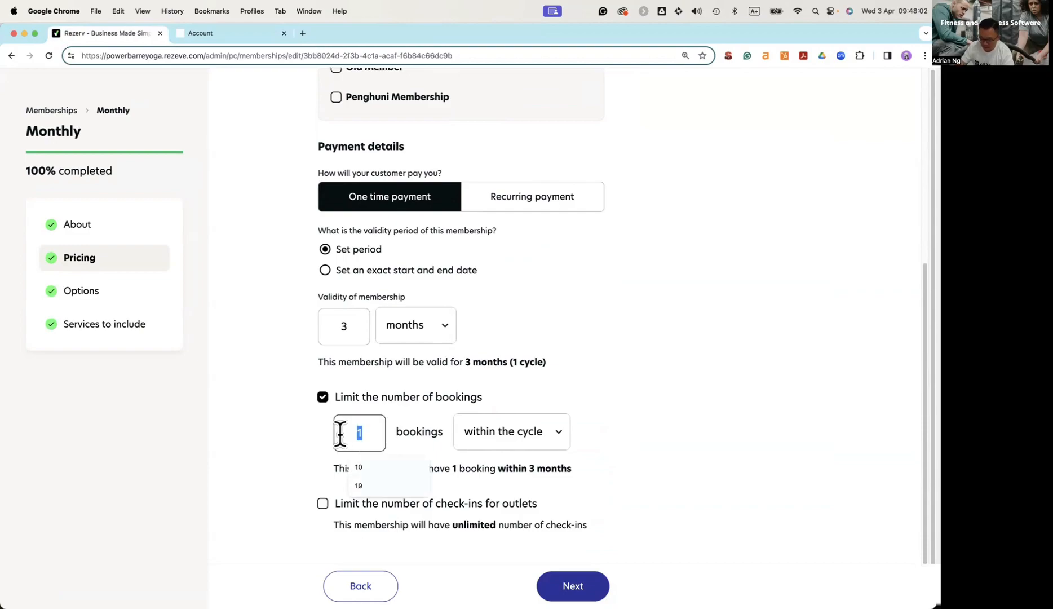
text(50)
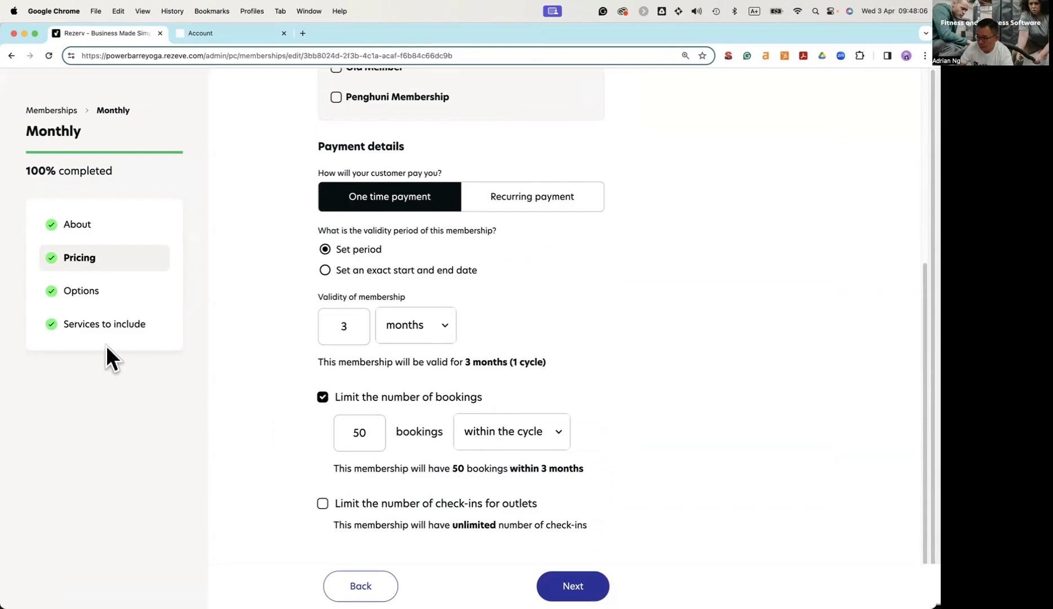
Step: Change the membership's booking limit to 10 bookings per month
click(513, 442)
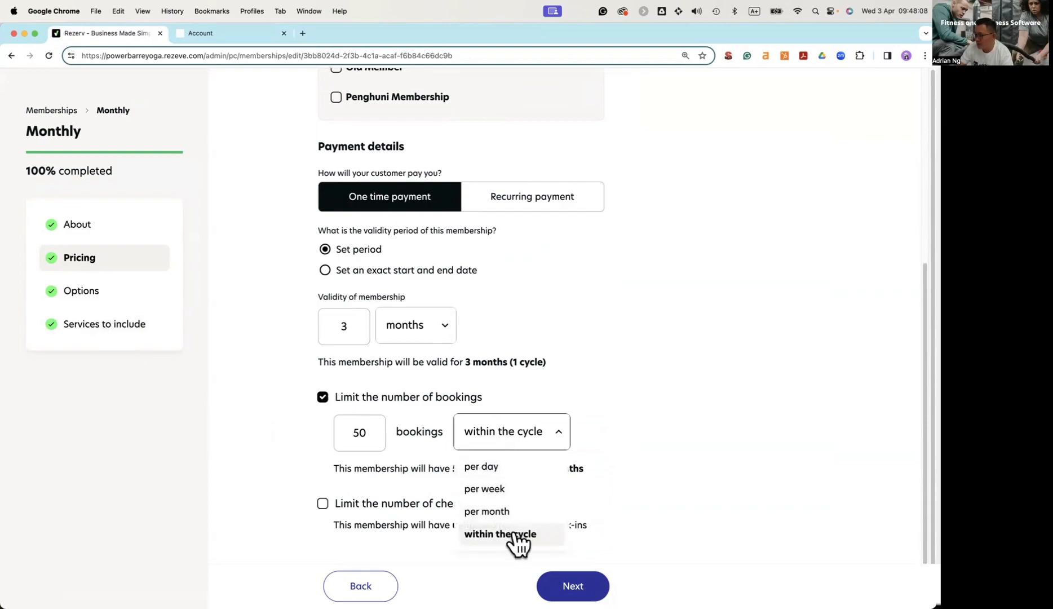
click(496, 513)
click(372, 435)
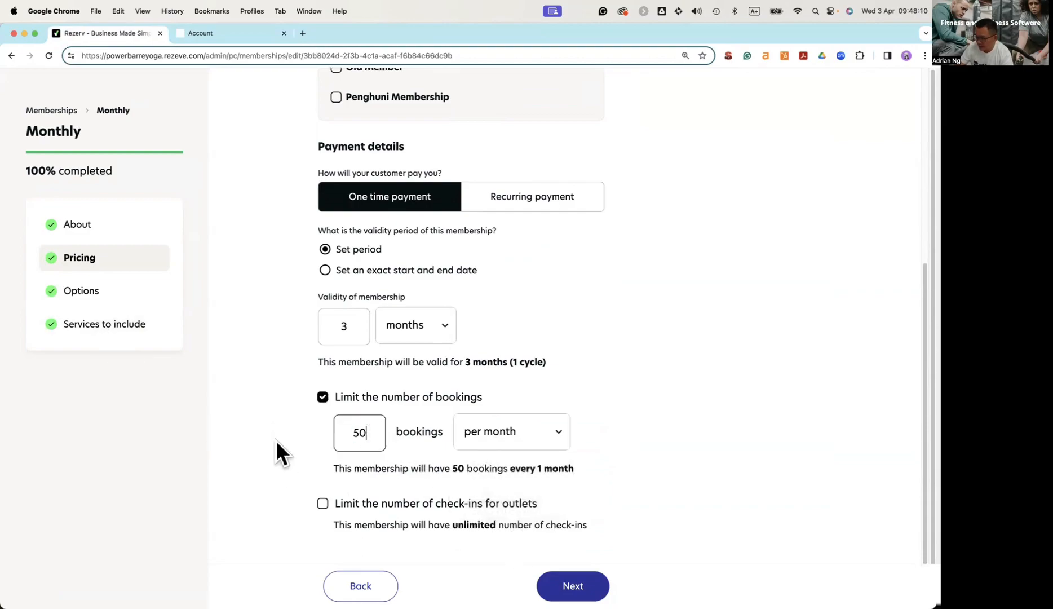
key(BackSpace)
key(BackSpace)
text(10)
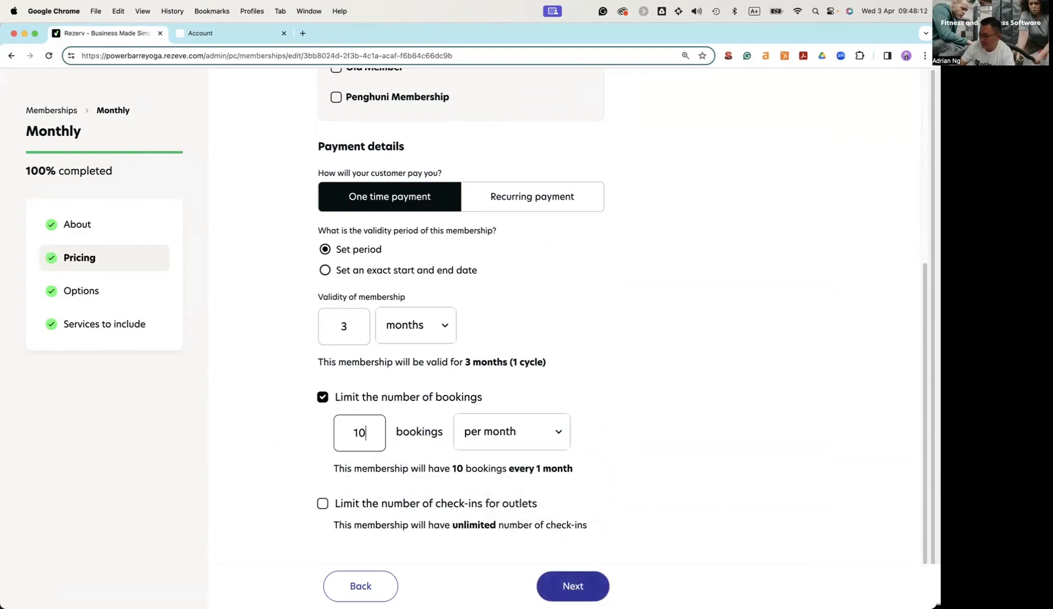
click(254, 446)
Step: Enable the limit on outlet check-ins and set it to 20 check-ins per month
scroll(420, 271, up, 3)
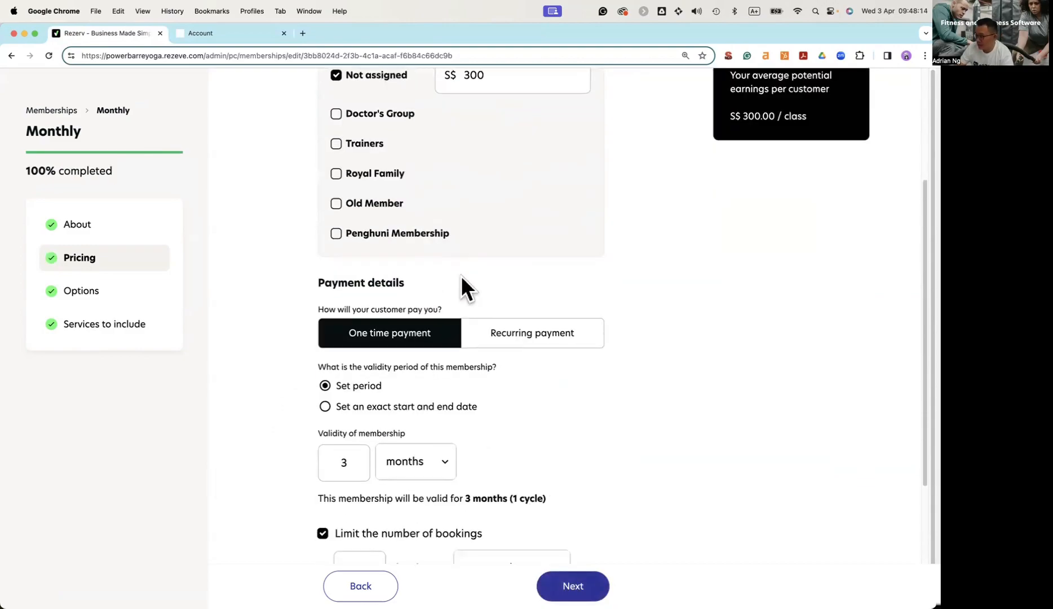
scroll(365, 445, down, 2)
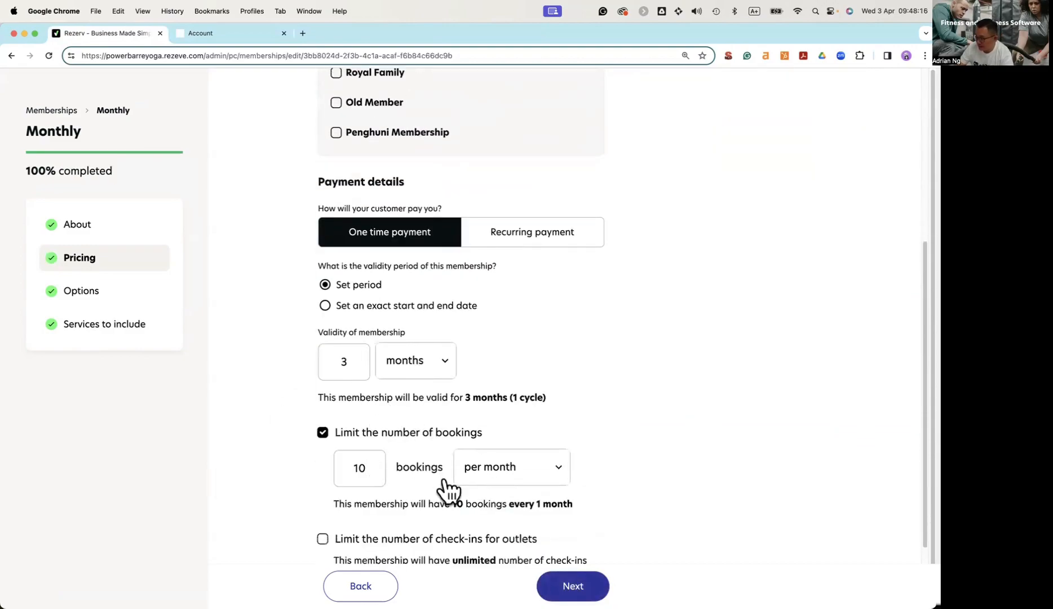
scroll(470, 489, down, 1)
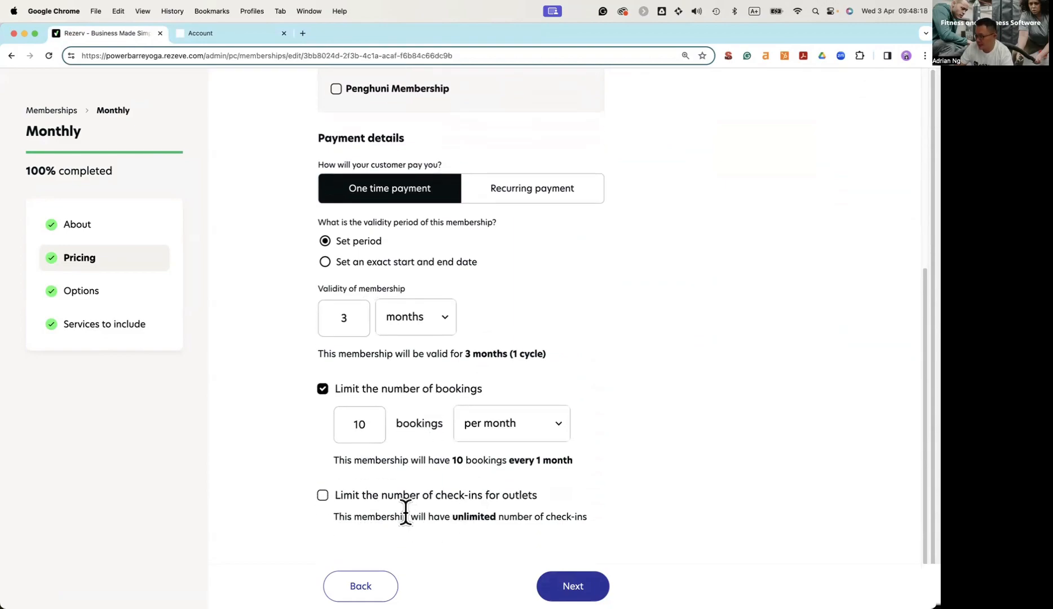
click(393, 497)
scroll(516, 510, down, 1)
click(494, 484)
click(497, 558)
drag(366, 481, 340, 476)
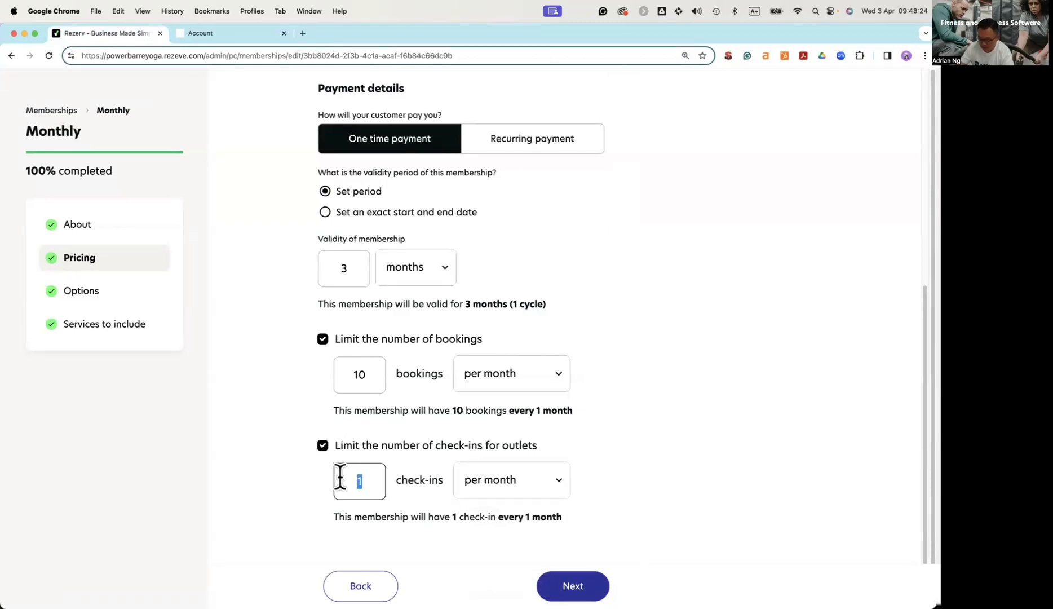
text(20)
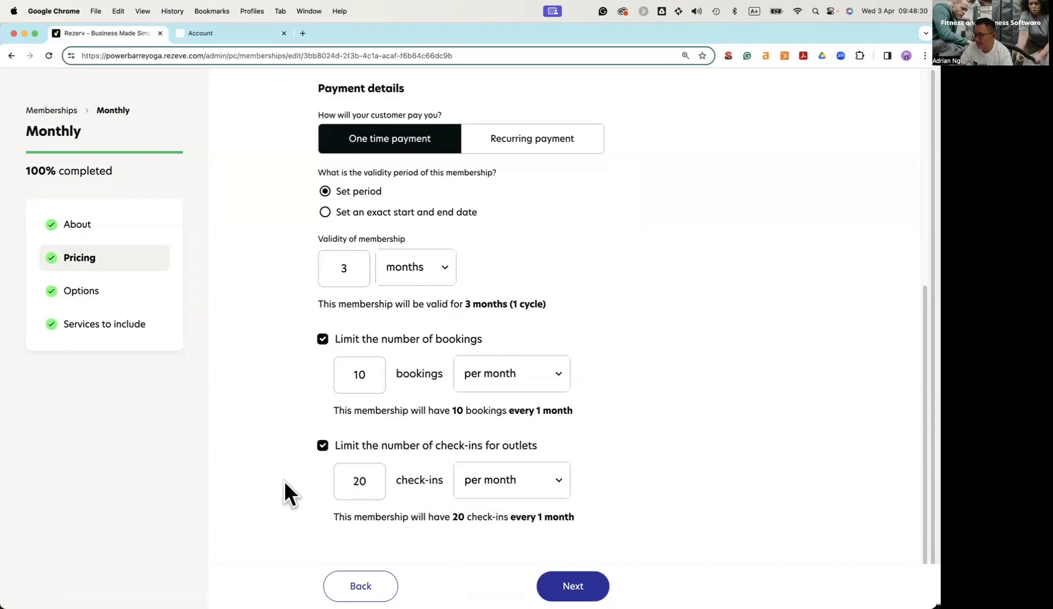
Step: Switch the Monthly membership to recurring payment and review its recurrence, end date and commitment settings
scroll(283, 480, up, 4)
click(560, 354)
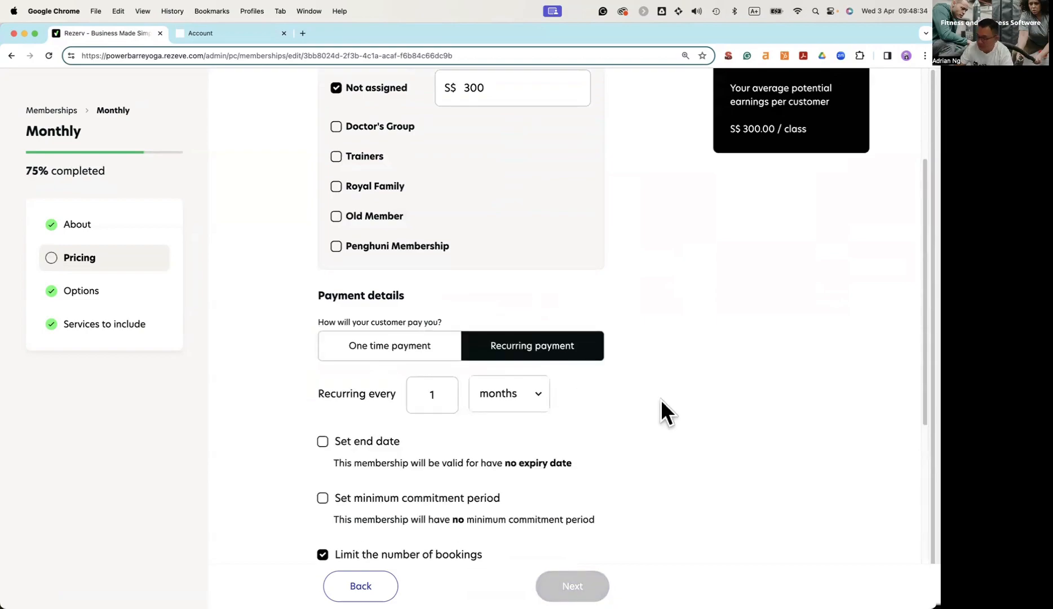
scroll(661, 399, up, 2)
scroll(660, 398, down, 3)
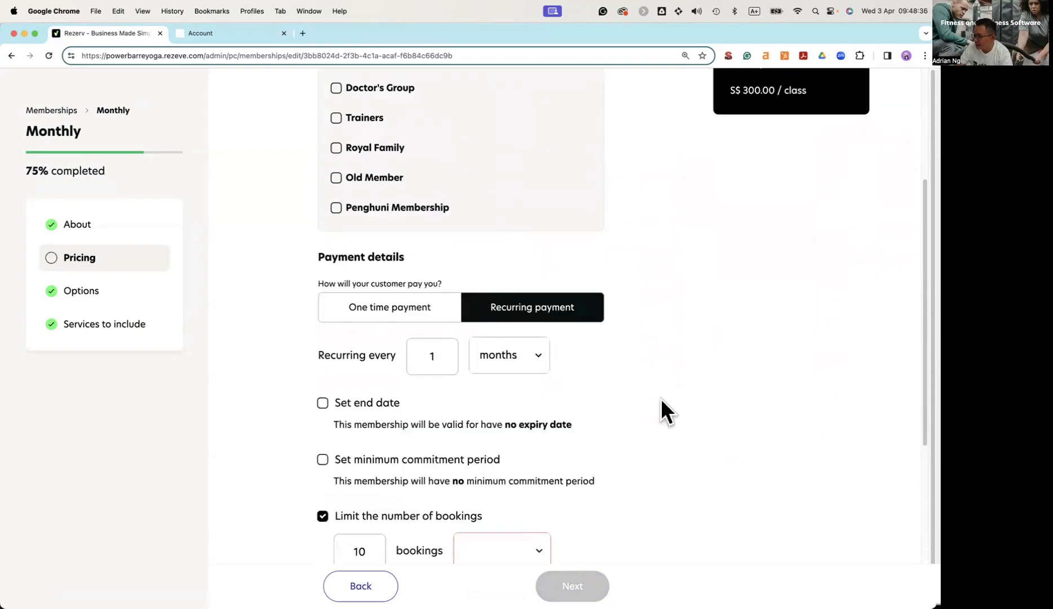
scroll(413, 358, up, 3)
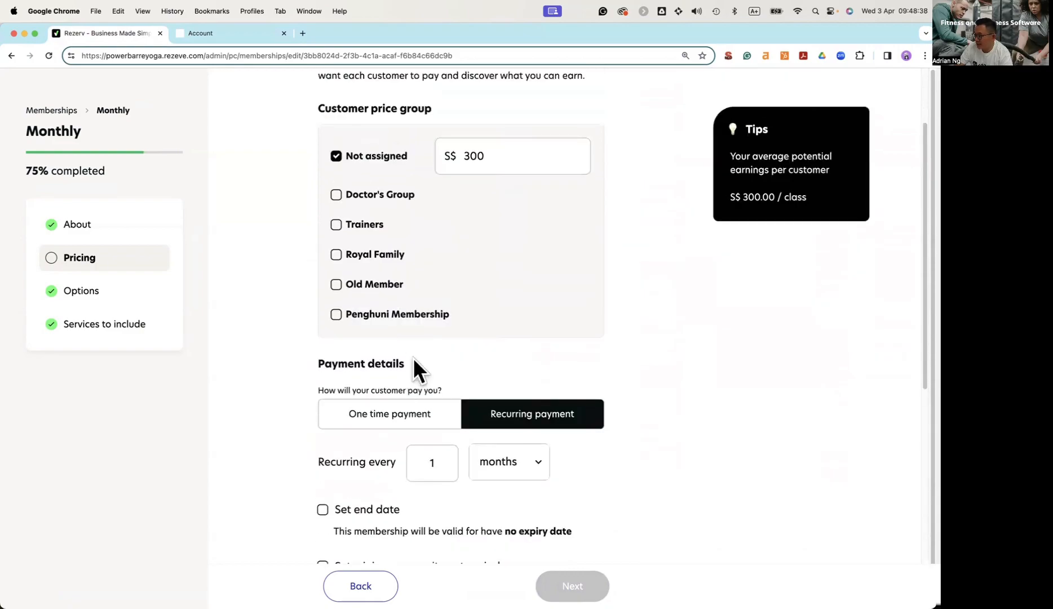
scroll(493, 214, down, 3)
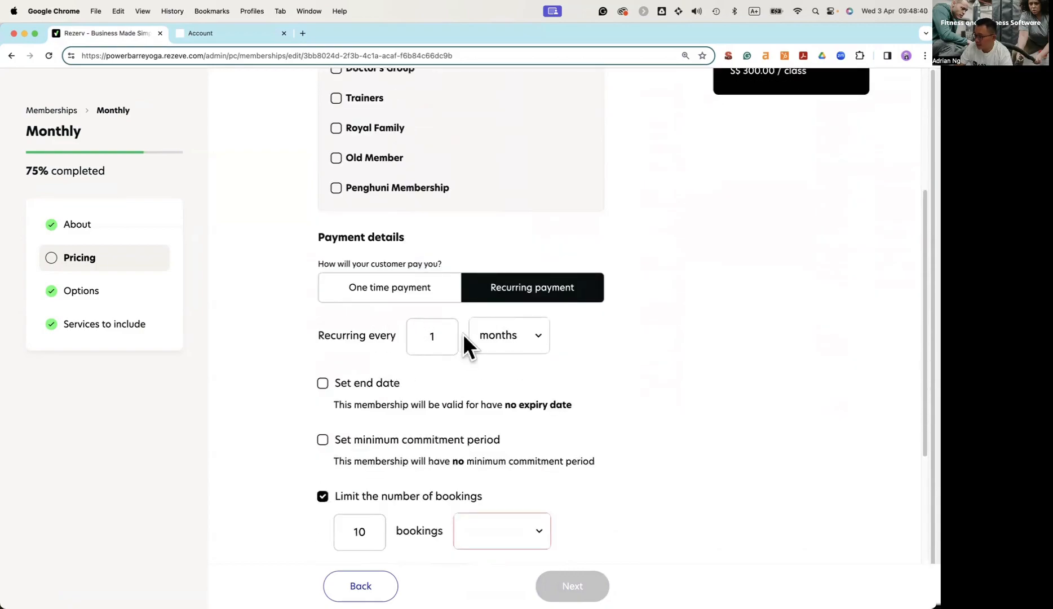
scroll(444, 399, down, 1)
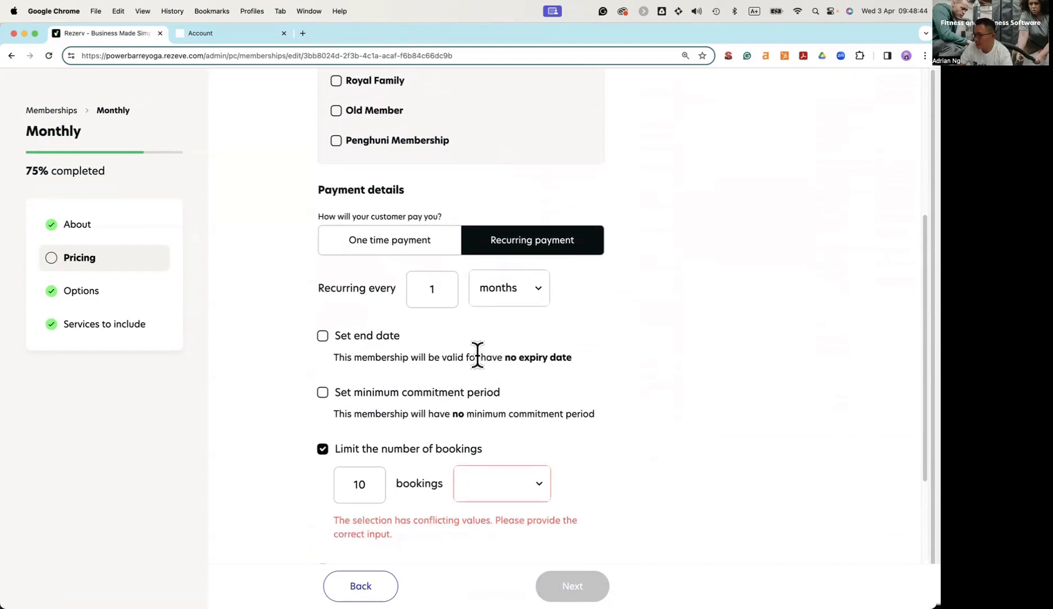
Step: Set both the booking limit and the outlet check-in limit to apply per cycle
scroll(476, 363, down, 3)
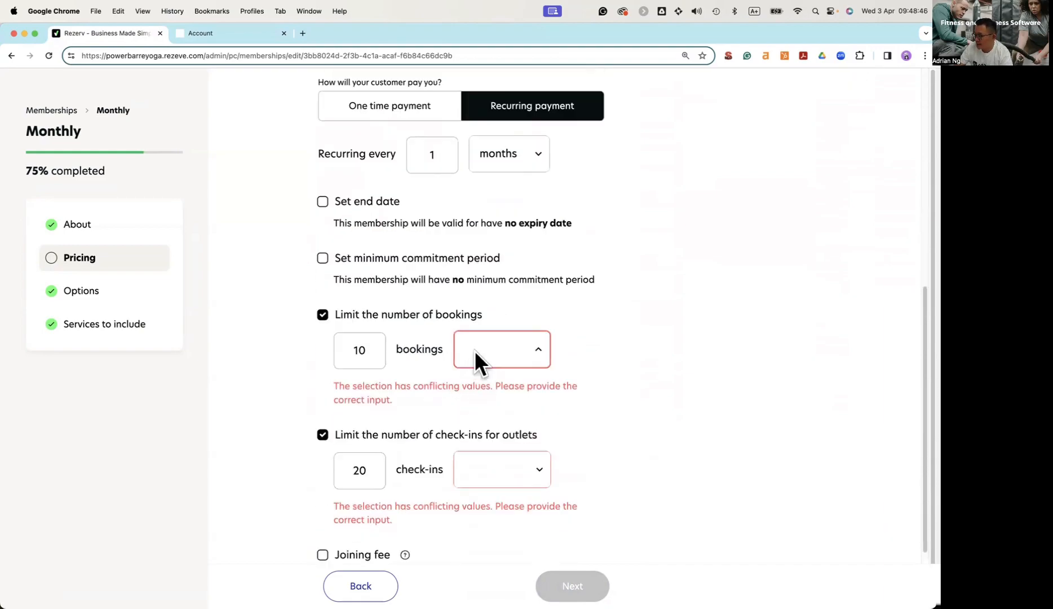
click(476, 355)
click(486, 410)
click(492, 459)
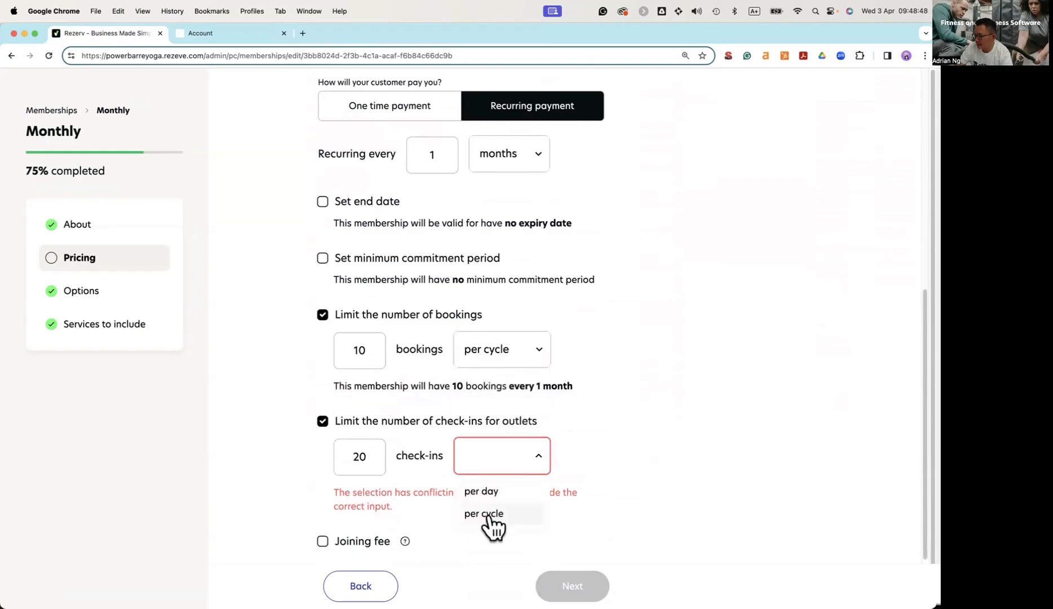
click(486, 513)
Step: Try a joining fee of S$ 100 on the membership and turn the fee off again
scroll(478, 462, up, 2)
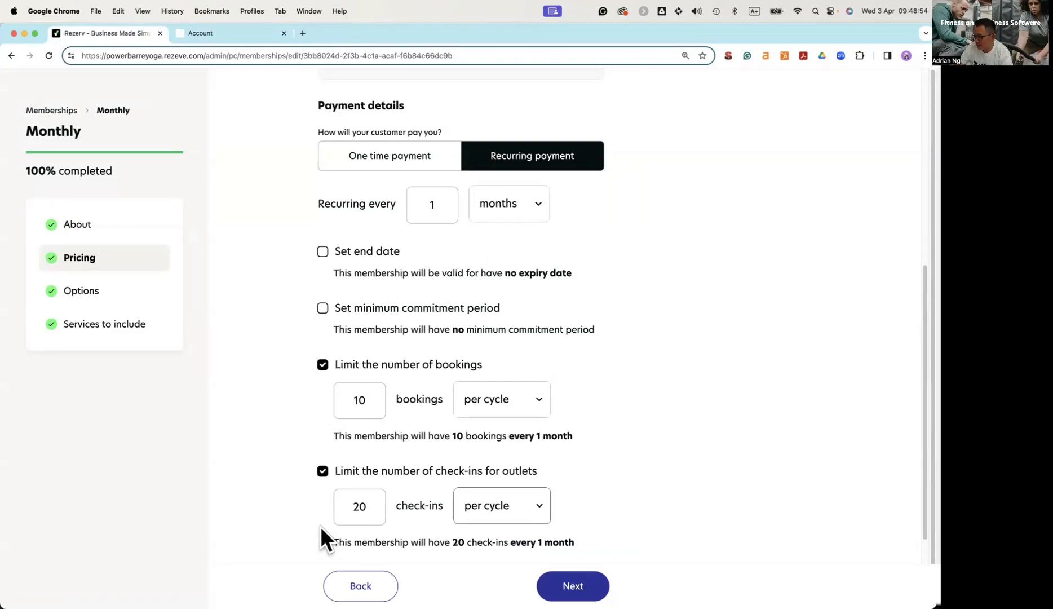
scroll(395, 509, down, 2)
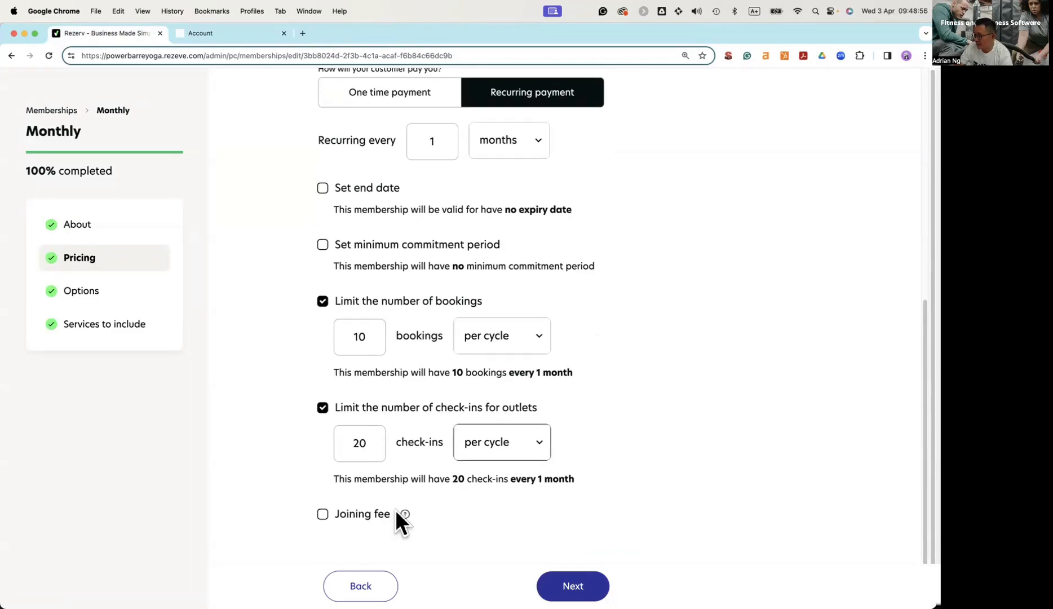
click(343, 524)
click(345, 546)
text(100)
click(238, 538)
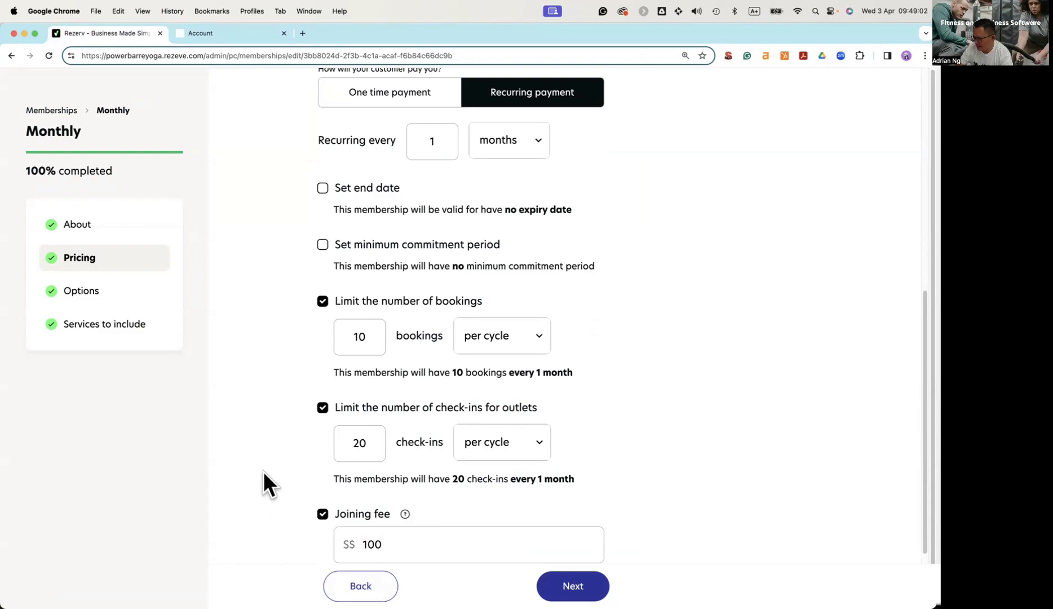
click(322, 516)
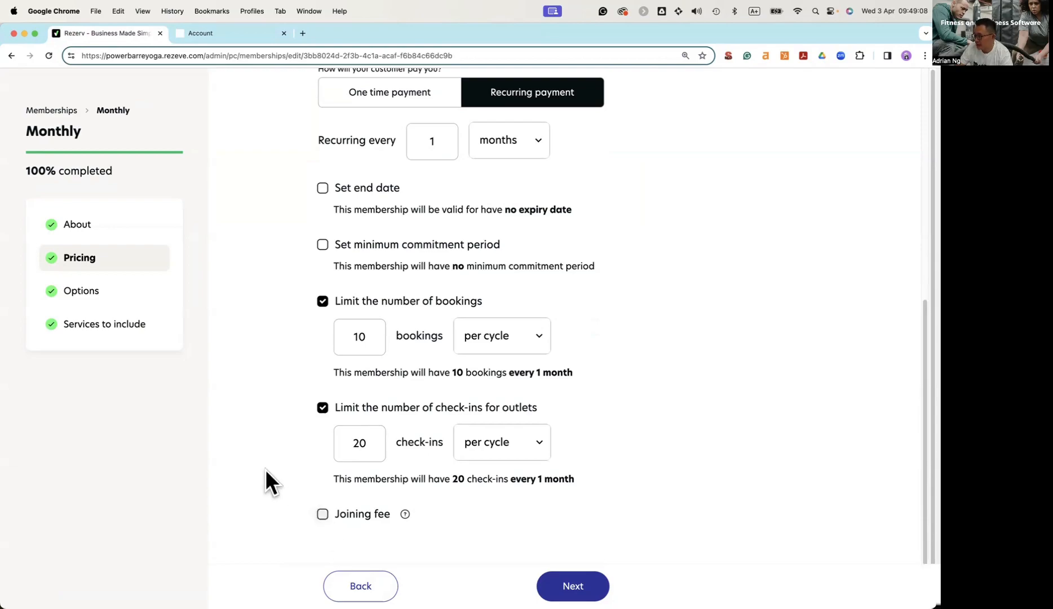
Step: Enable an end date for the membership with a validity of 12 cycles and highlight the resulting validity statement
scroll(318, 200, up, 1)
scroll(318, 200, up, 2)
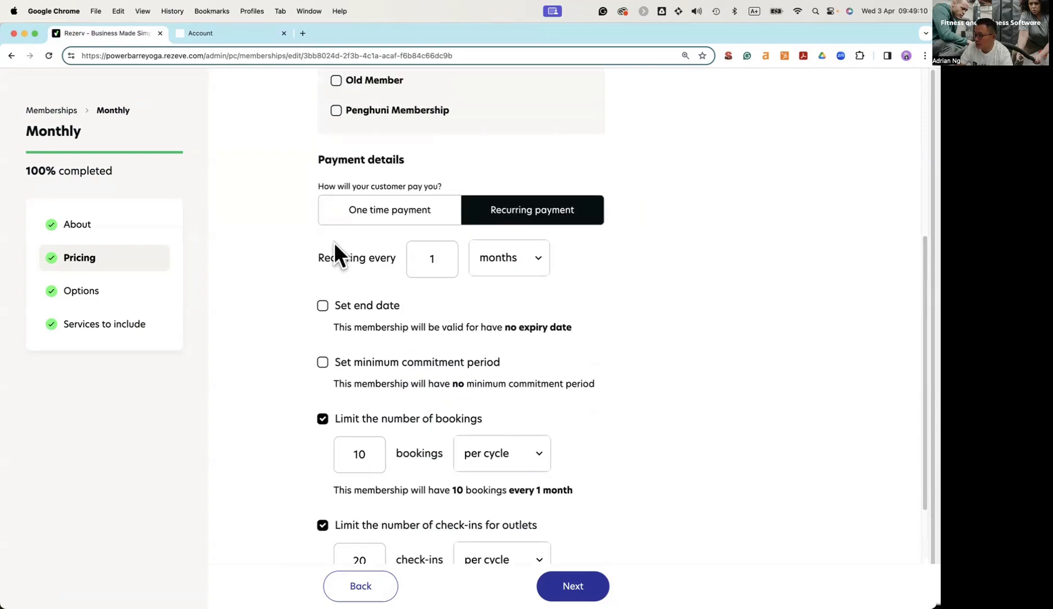
scroll(334, 242, down, 1)
click(323, 262)
double_click(376, 310)
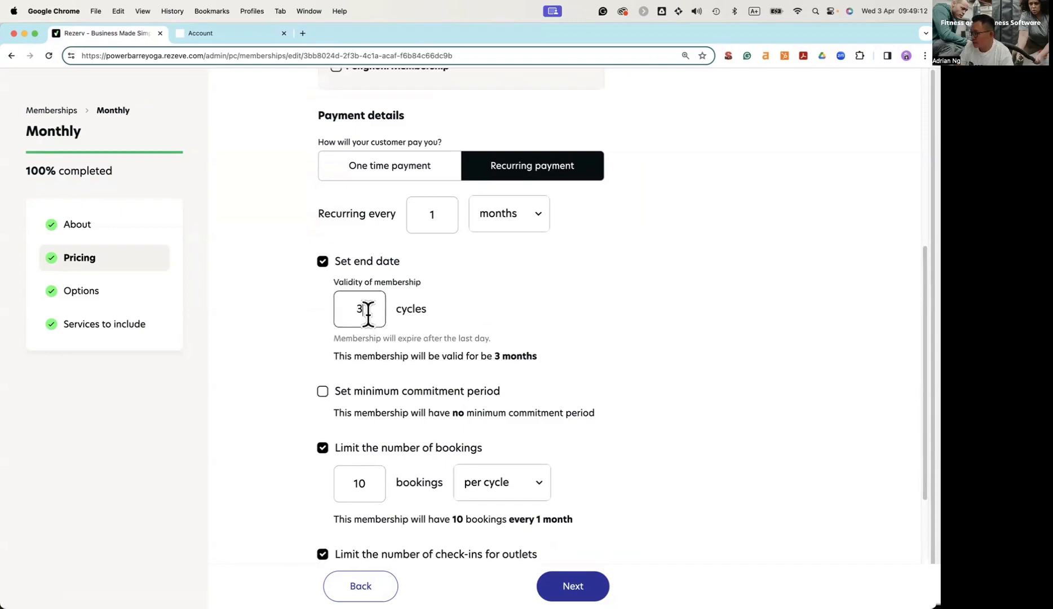
text(12)
scroll(272, 329, up, 1)
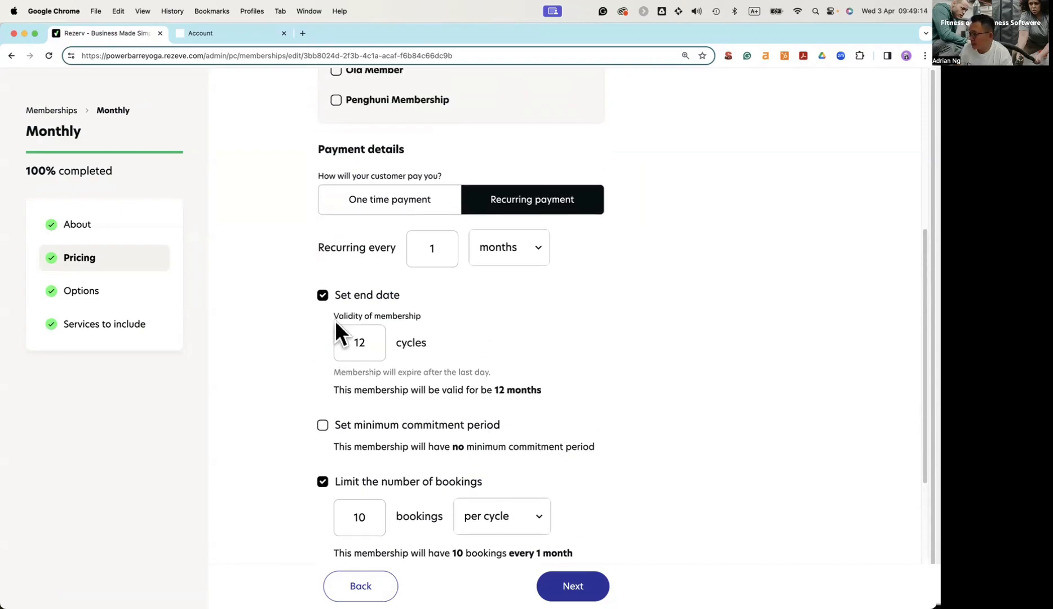
drag(338, 389, 543, 404)
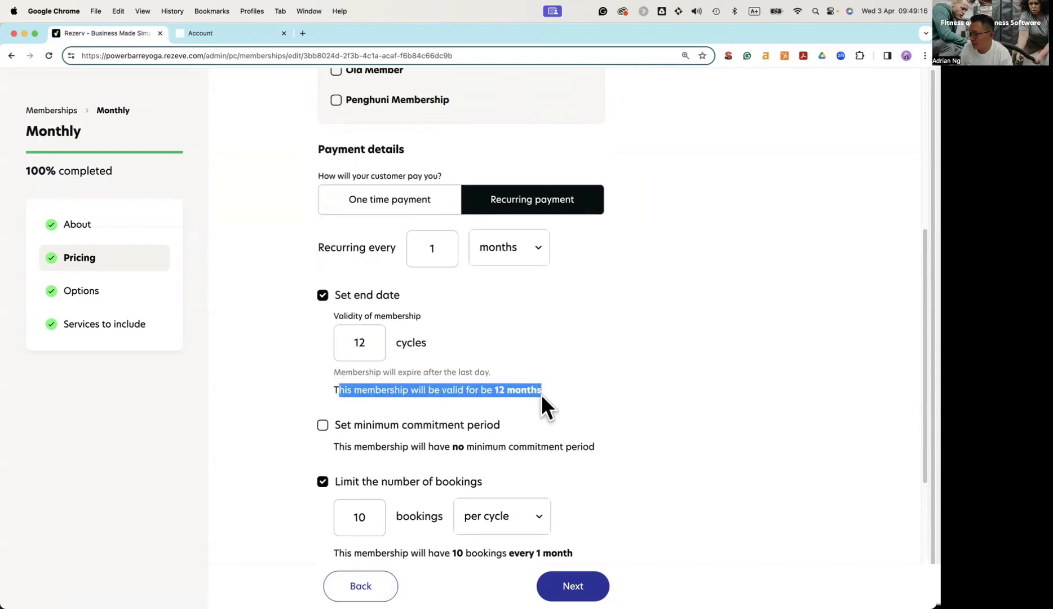
Step: Enable a minimum commitment period of 6 cycles with a cancellation fee of S$ 500
click(416, 432)
click(340, 471)
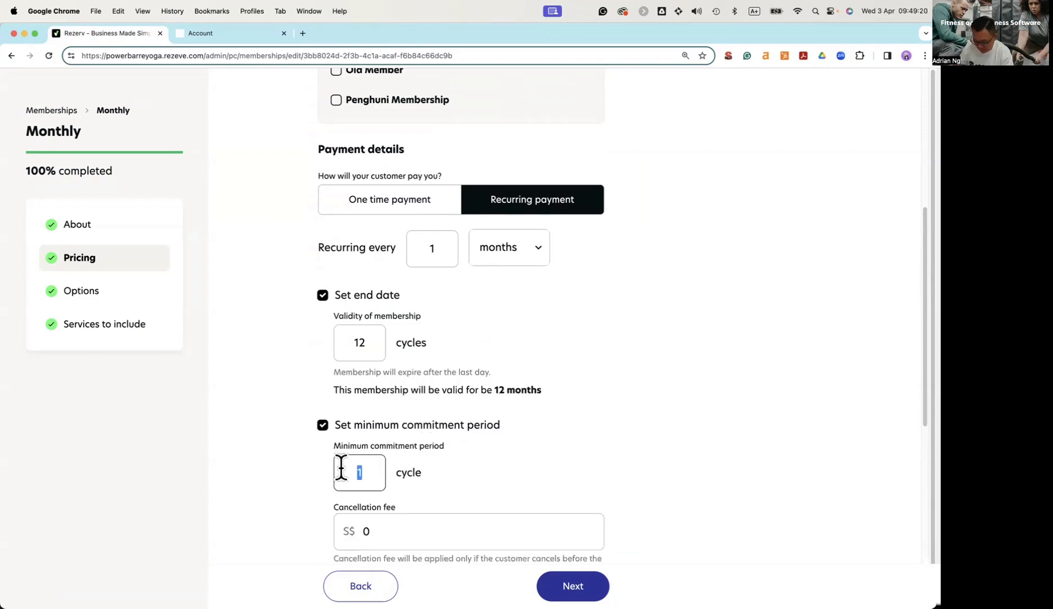
text(6)
click(393, 535)
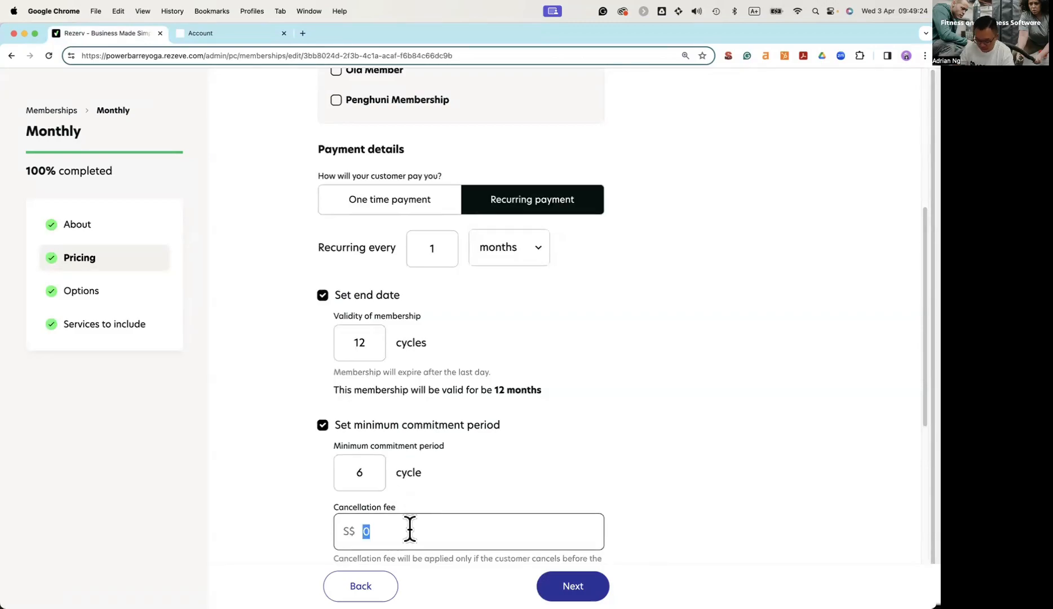
text(500)
click(231, 499)
scroll(308, 473, down, 2)
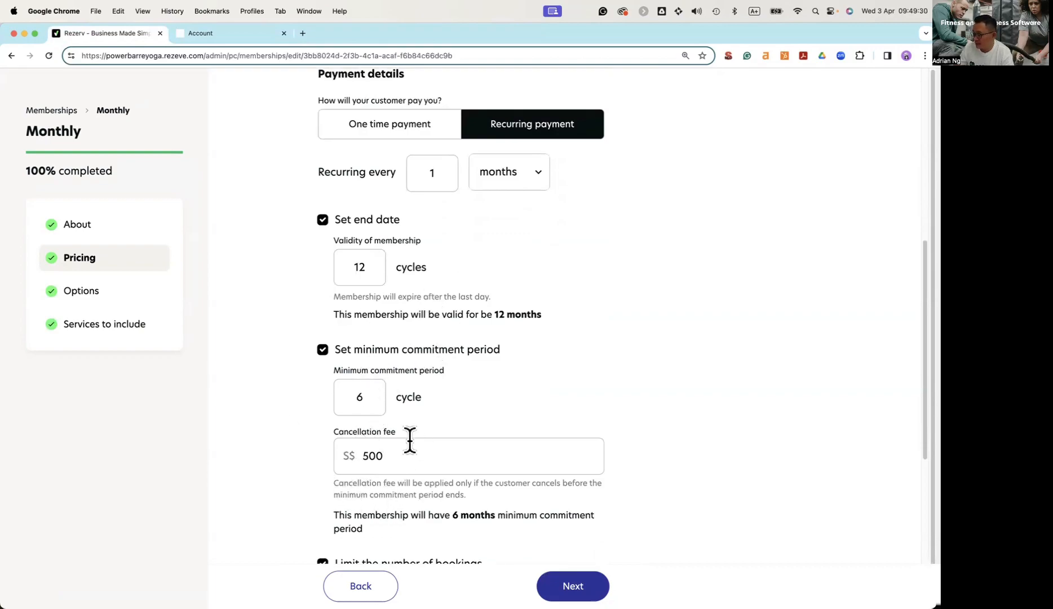
Step: Review the Monthly membership's options and included services, looking through the classes that can be added and expanding the Yoga category
scroll(343, 366, up, 6)
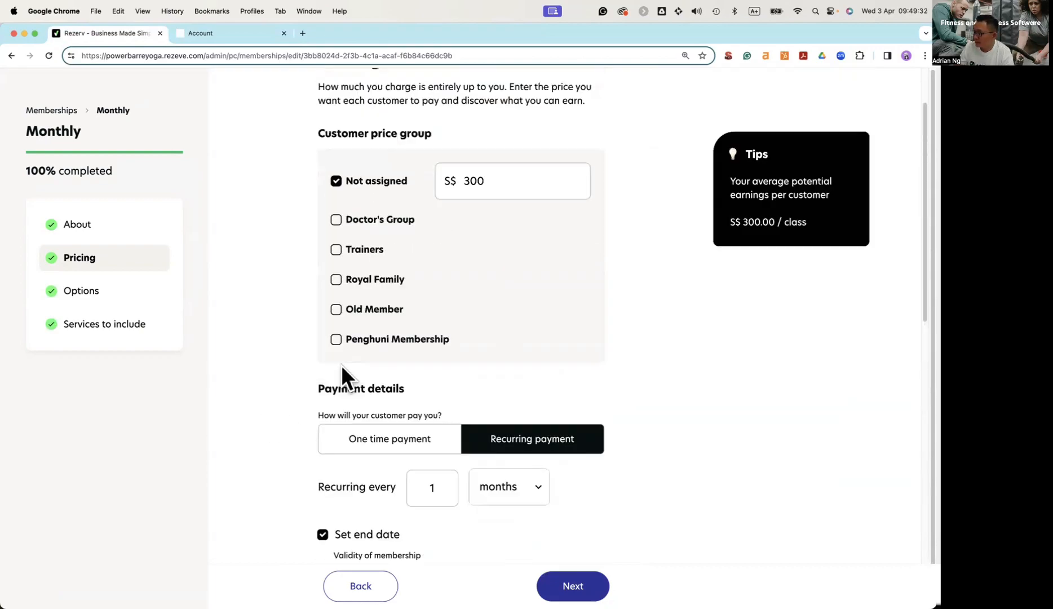
click(84, 296)
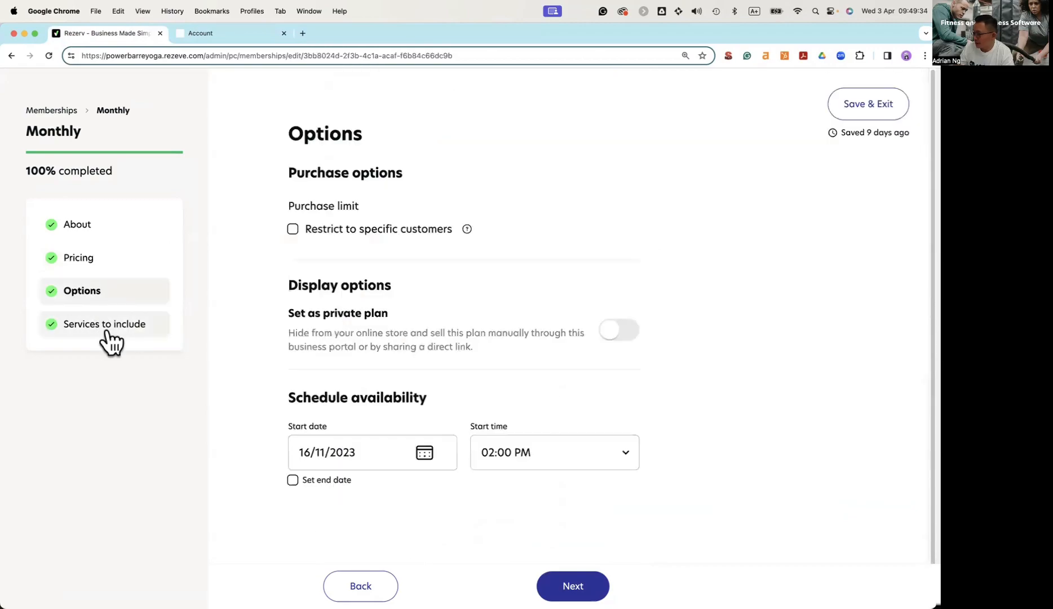
click(137, 333)
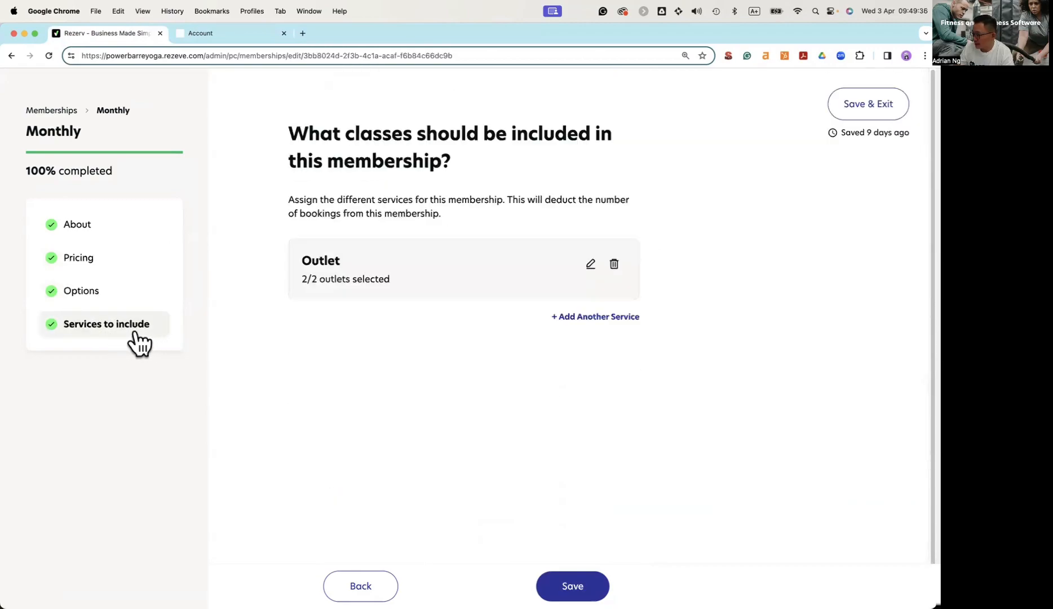
click(593, 264)
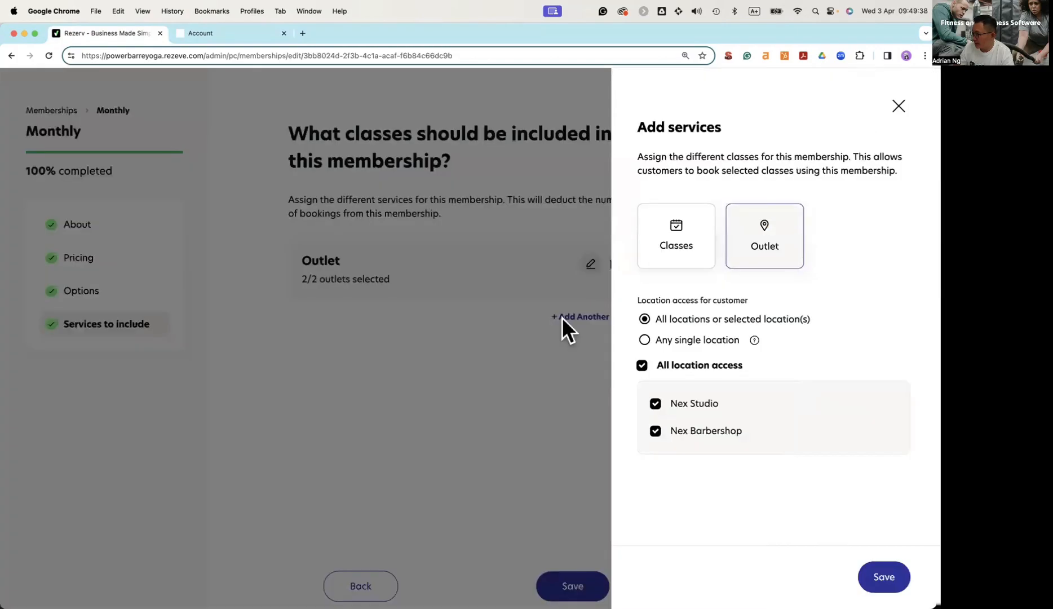
click(685, 253)
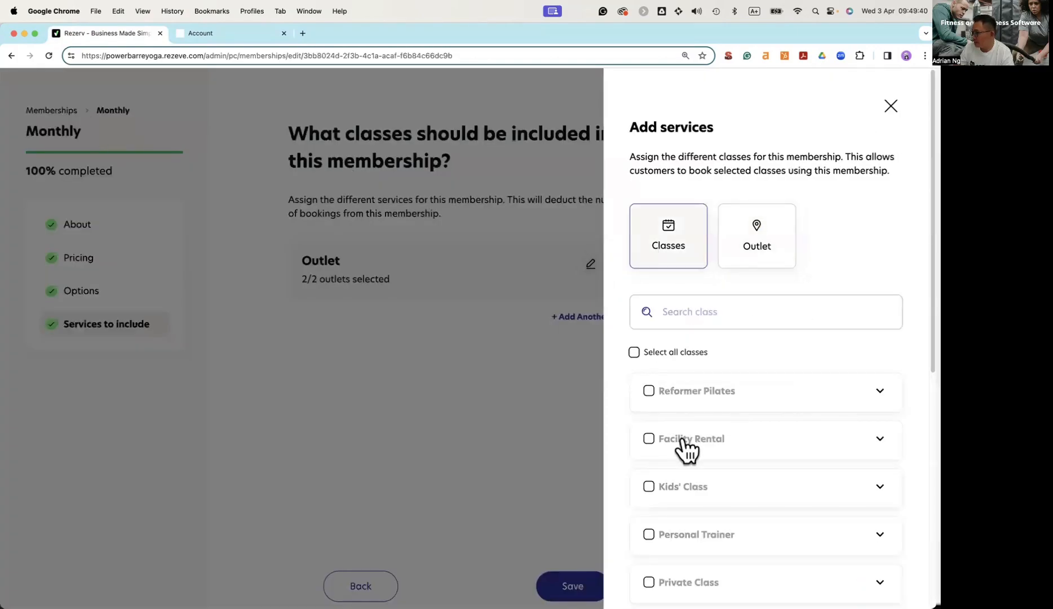
scroll(781, 455, down, 3)
scroll(767, 450, down, 3)
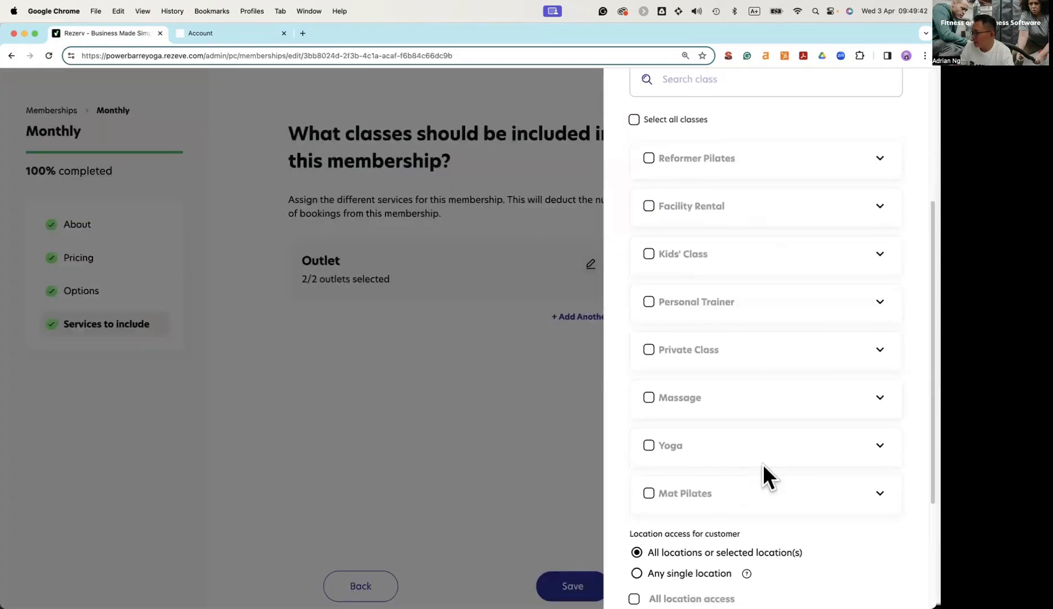
click(760, 459)
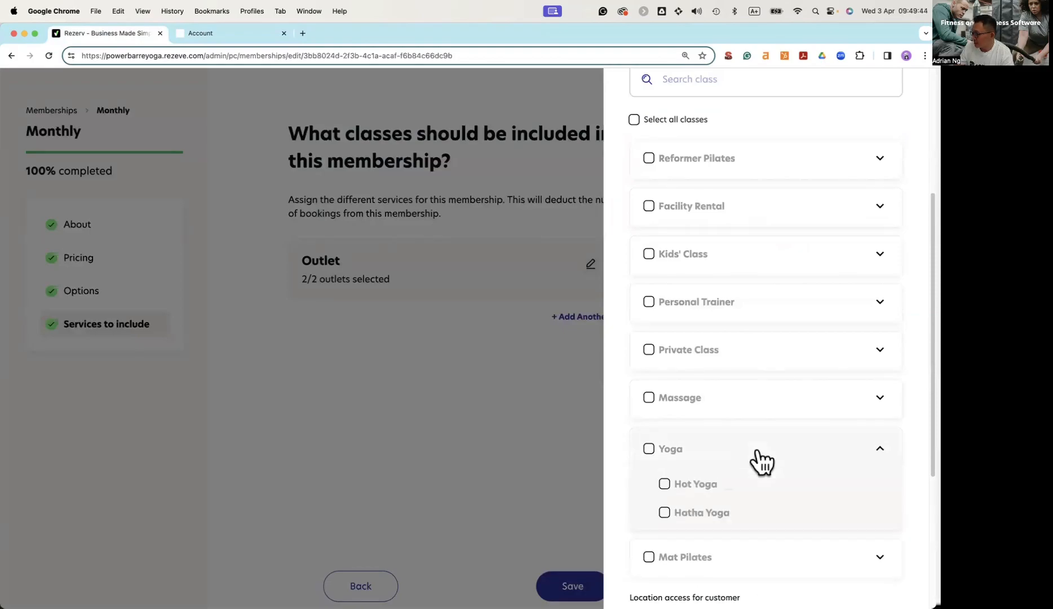
click(647, 446)
scroll(780, 459, up, 10)
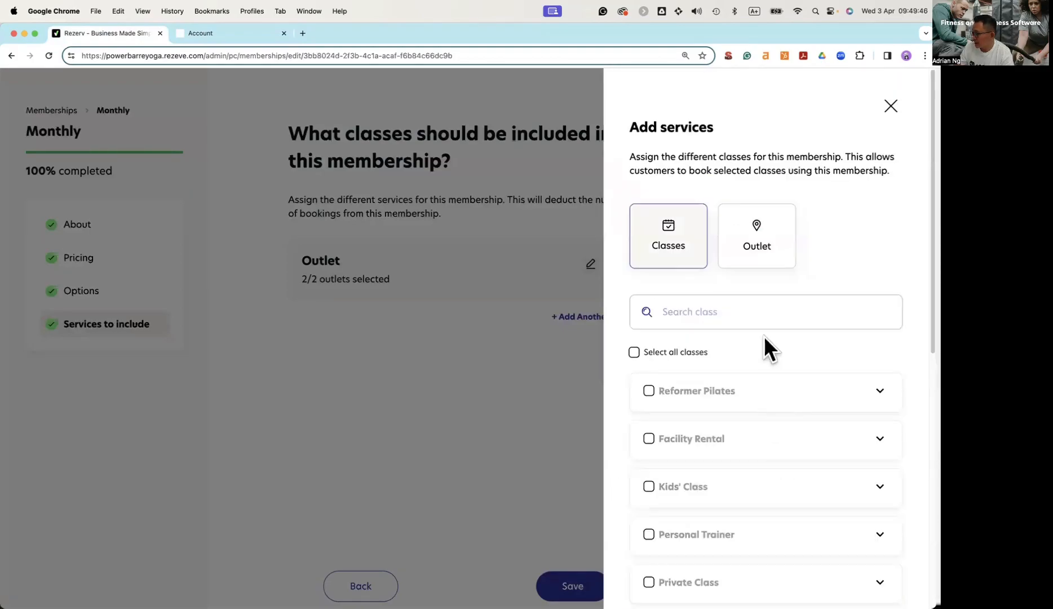
Step: Try excluding Nex Barbershop from the membership's outlet access, decline the save confirmation and return to the memberships list
click(764, 257)
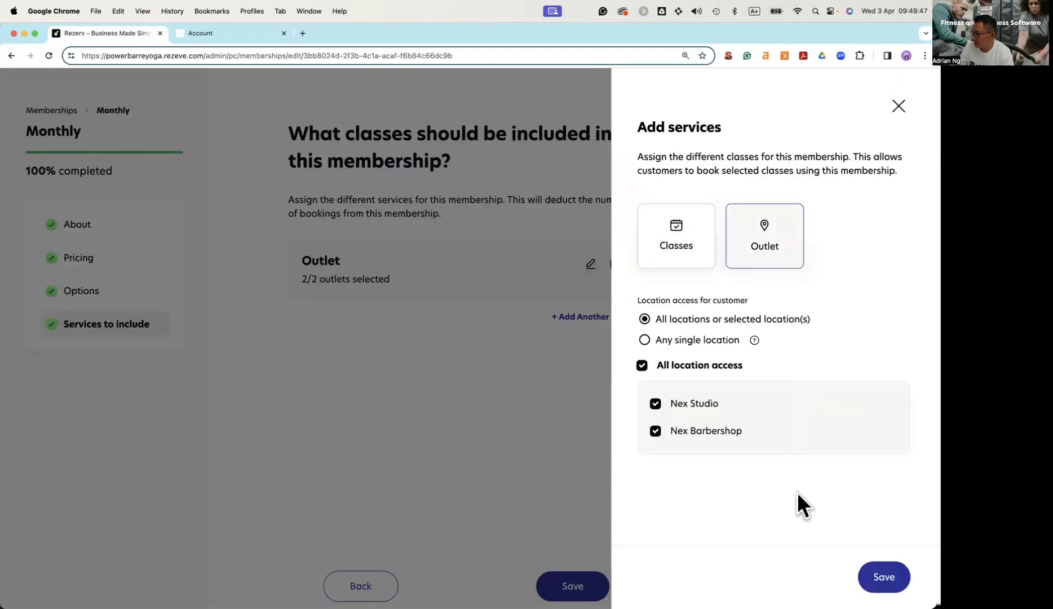
click(656, 431)
click(862, 576)
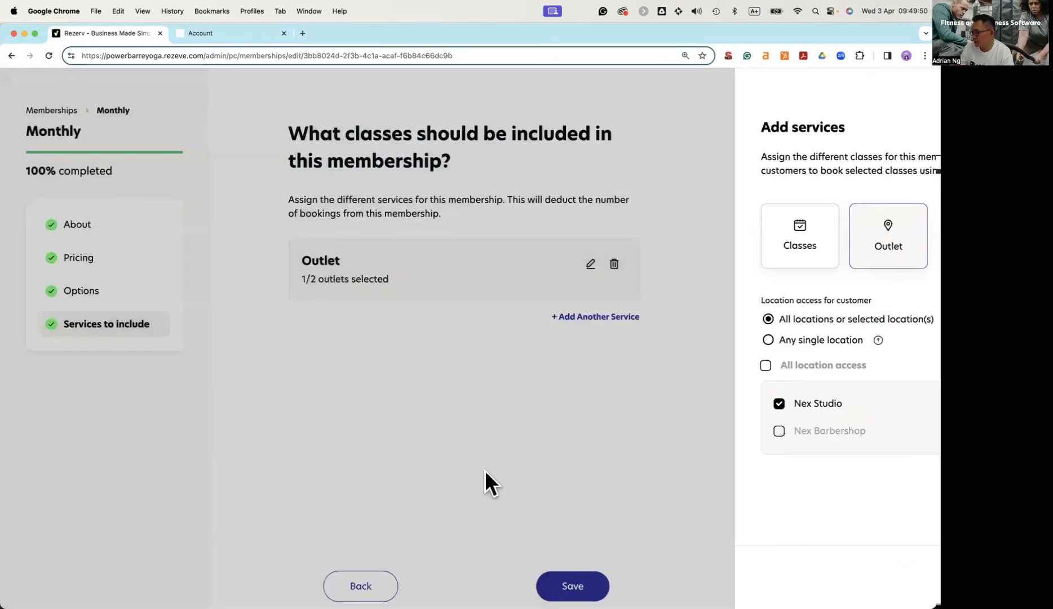
click(858, 110)
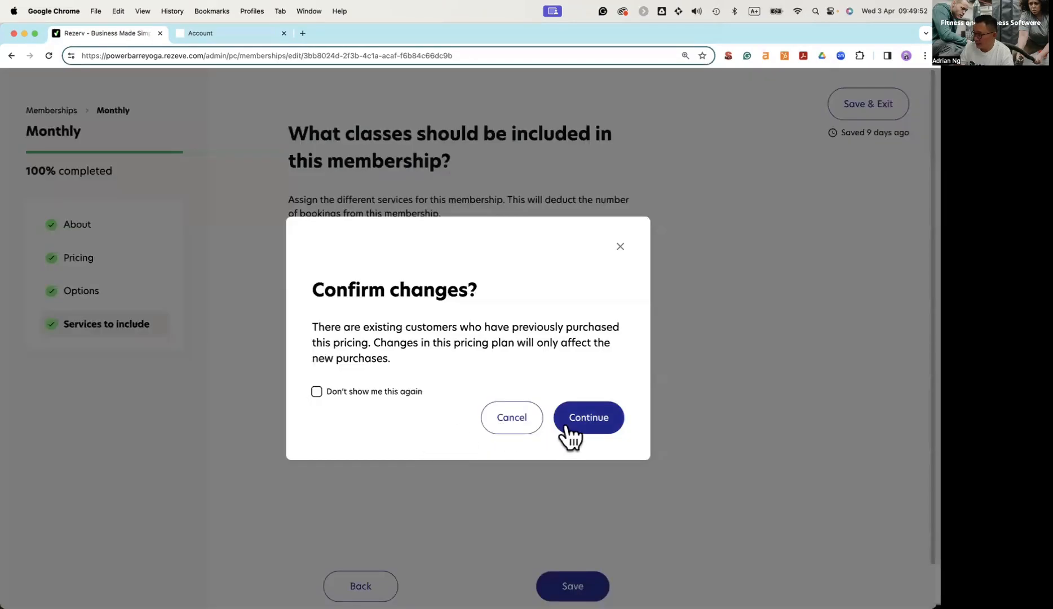
click(513, 424)
click(55, 111)
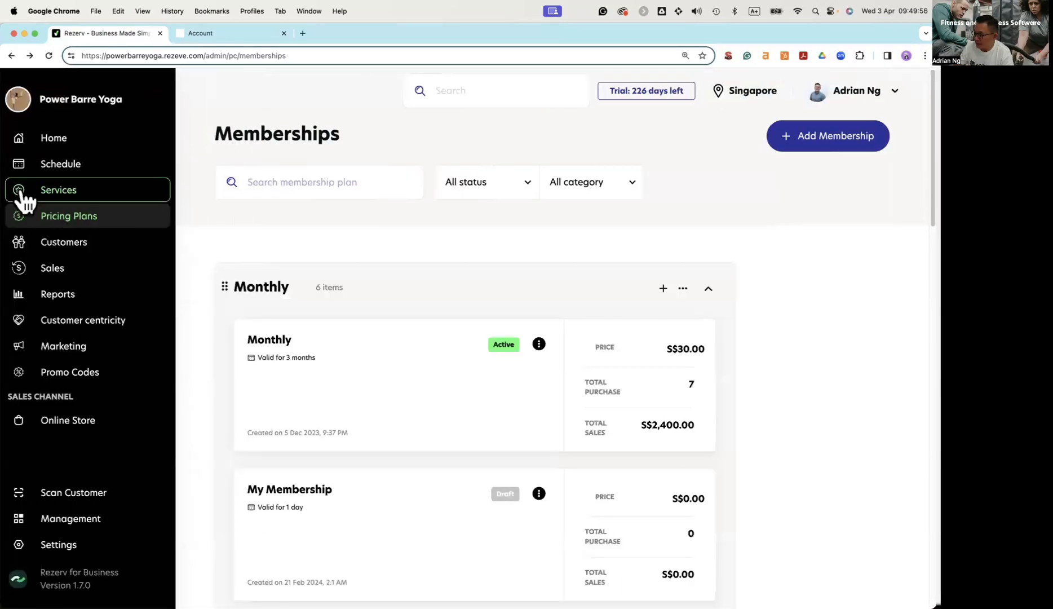
Step: In the class settings, set the late cancellation window to 6 hours before the class begins
click(21, 195)
click(126, 241)
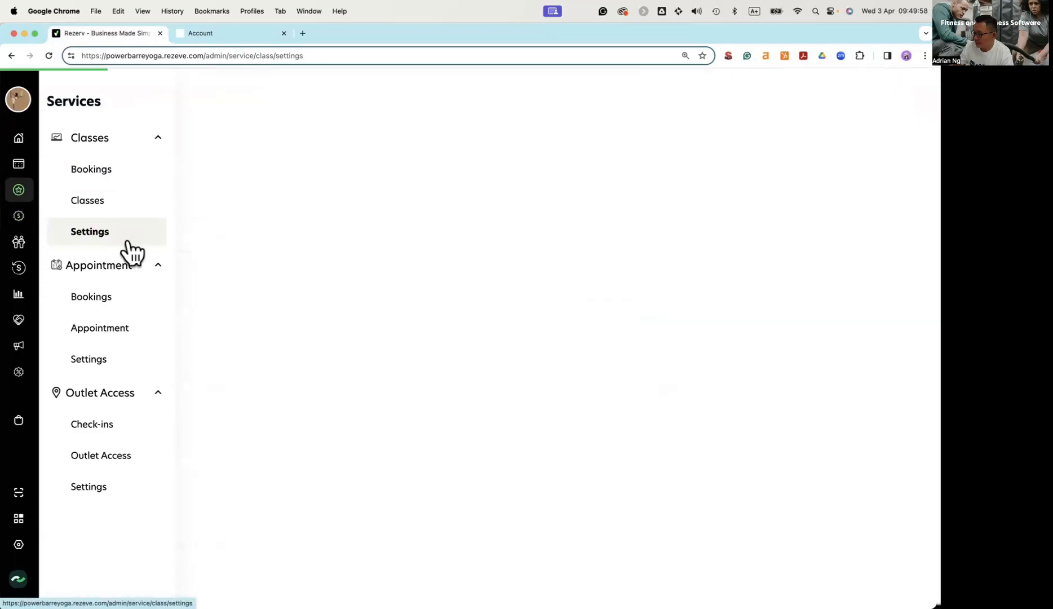
scroll(496, 376, down, 15)
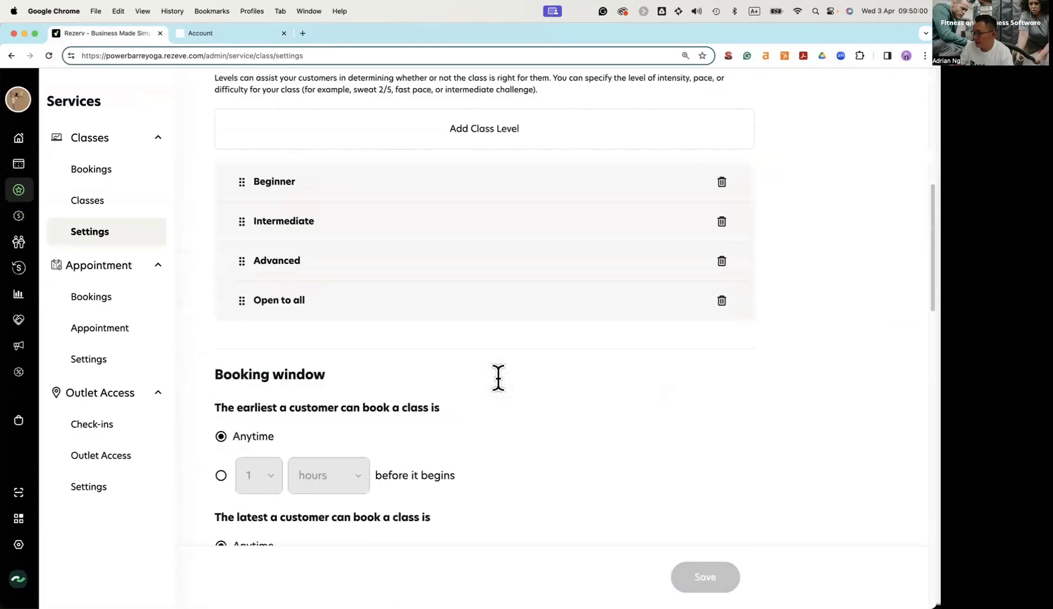
scroll(498, 378, down, 10)
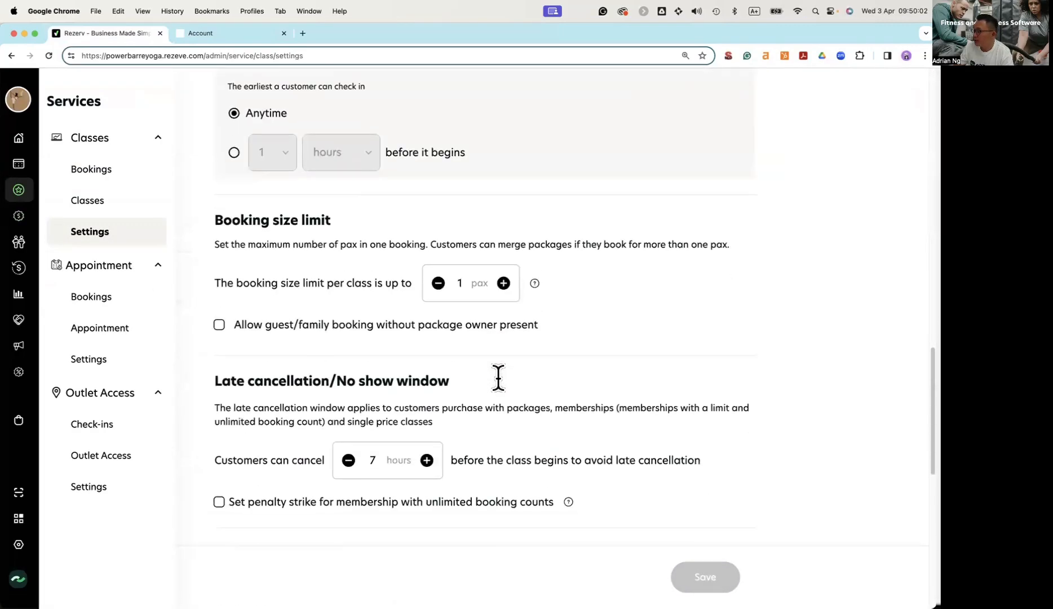
scroll(499, 376, down, 1)
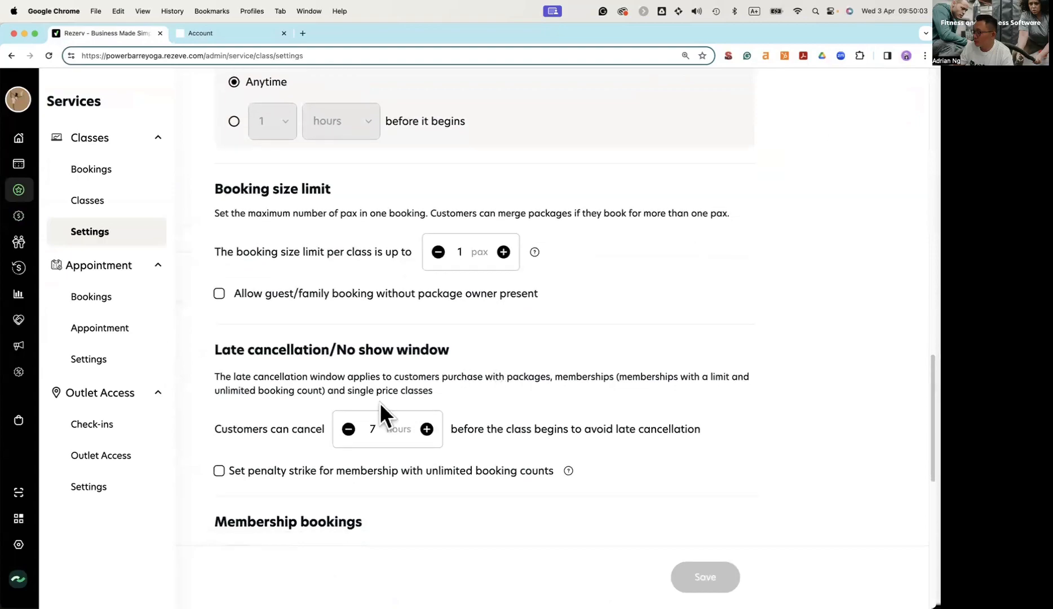
click(348, 428)
mouse_move(85, 149)
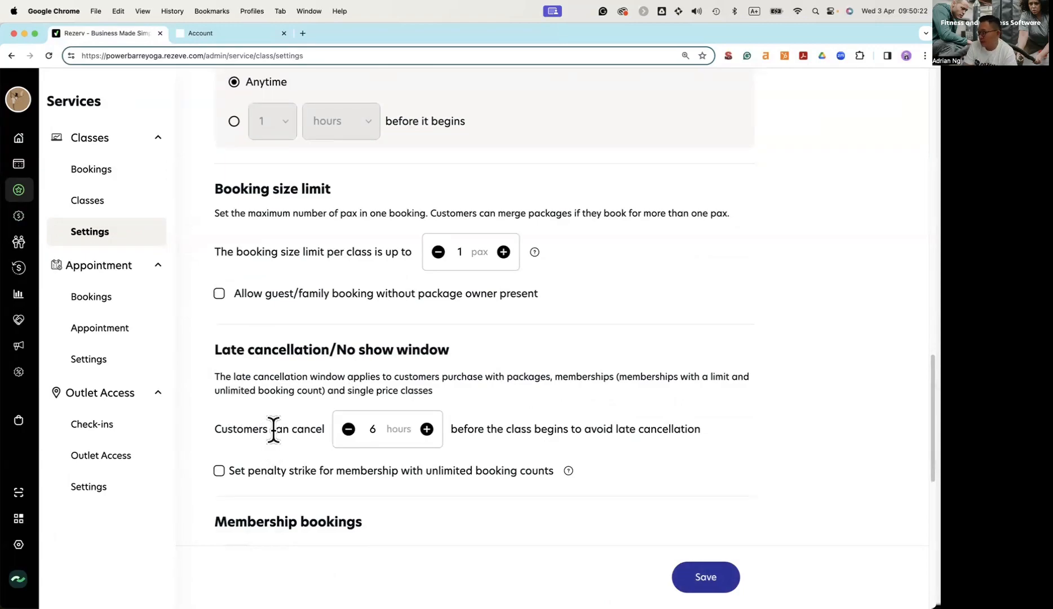
scroll(450, 472, down, 1)
Step: Show next week in the schedule and cancel all classes on Tuesday, 09 Apr 2024
click(35, 170)
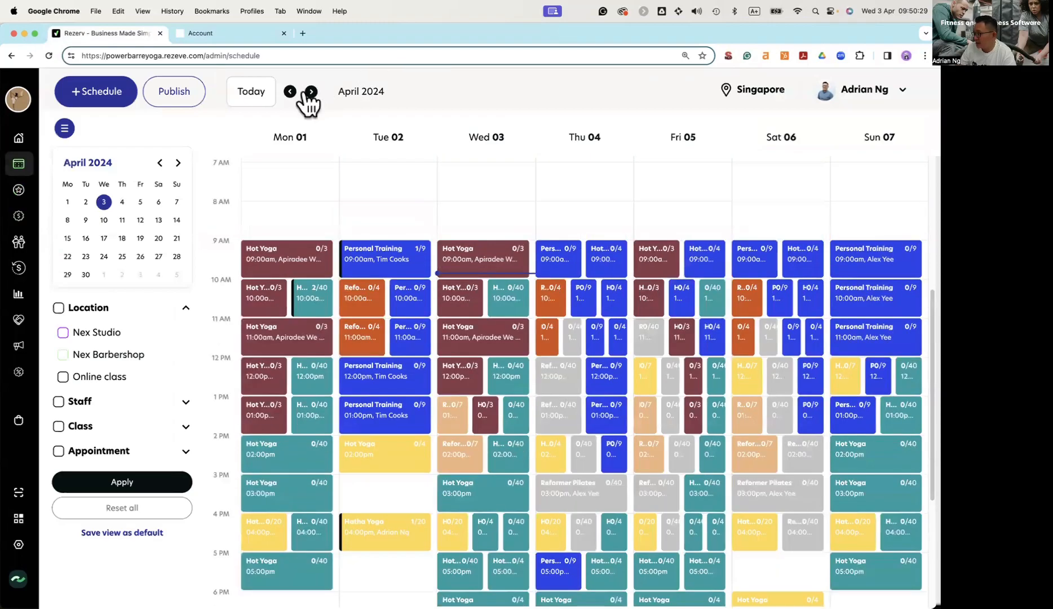
click(310, 91)
scroll(460, 260, up, 4)
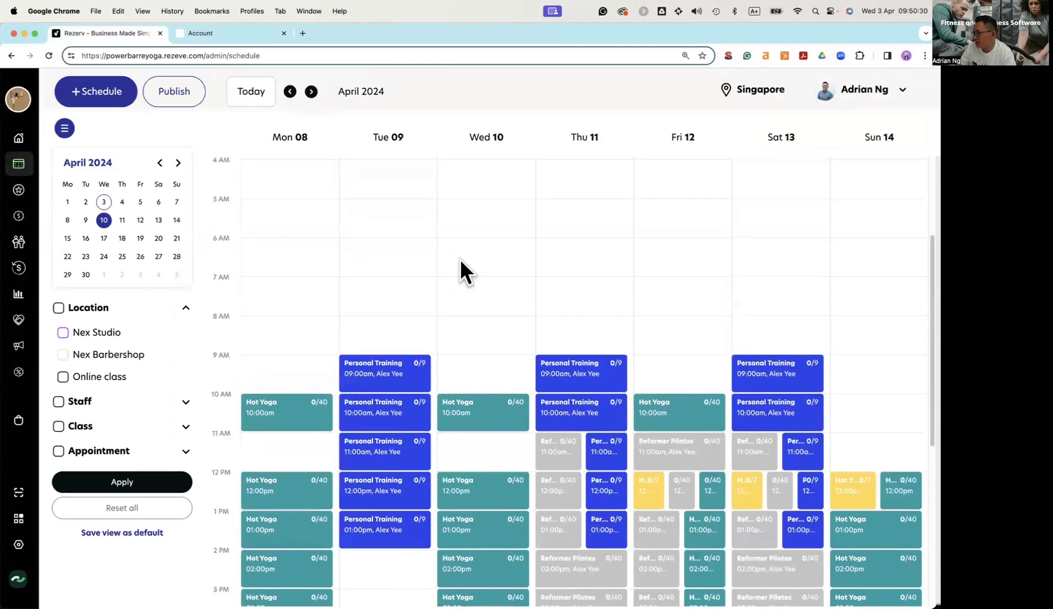
scroll(460, 271, down, 2)
mouse_move(383, 138)
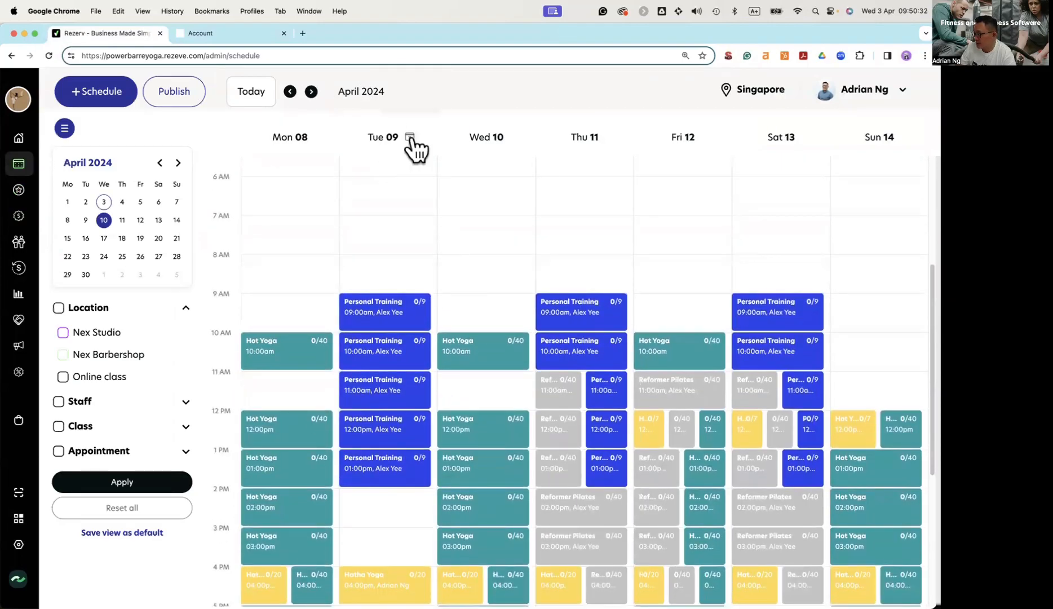
click(410, 138)
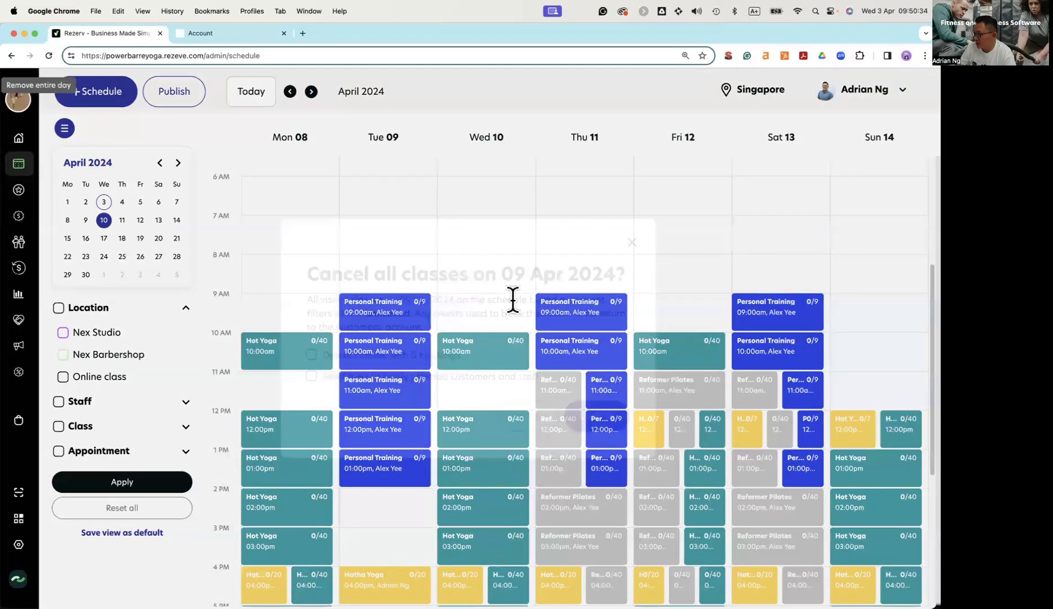
key(Return)
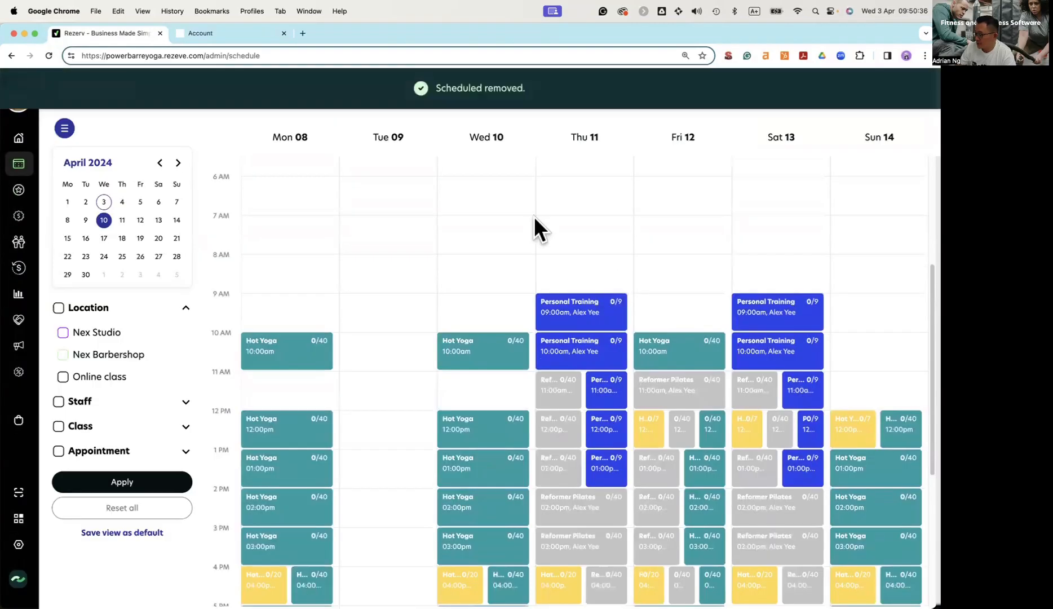
Step: Cancel all classes on Wednesday, 10 Apr 2024, and look over the cleared days in the calendar
click(507, 138)
click(434, 356)
click(597, 416)
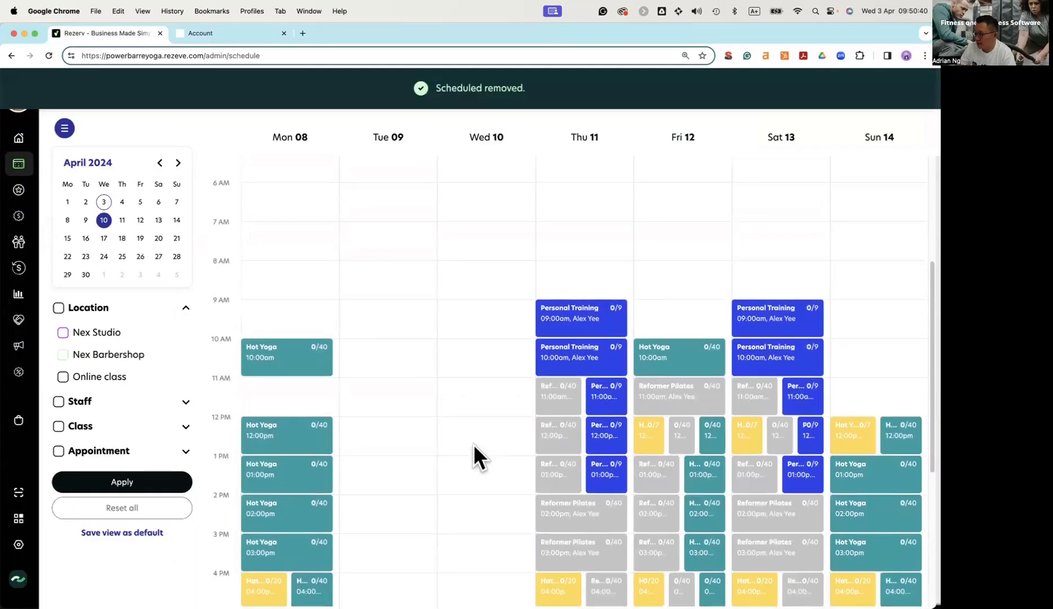
scroll(372, 284, down, 2)
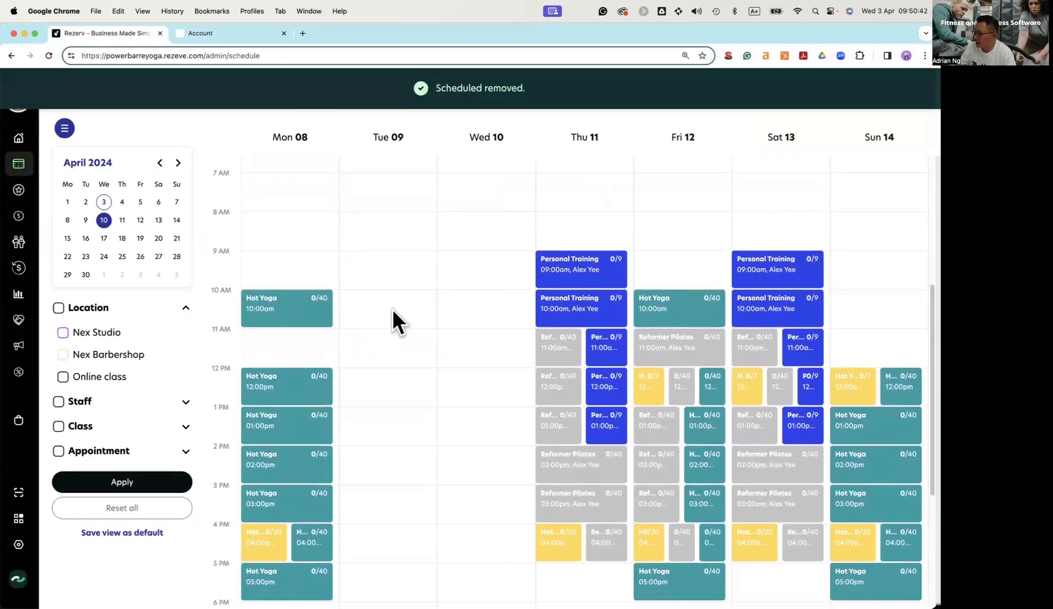
scroll(426, 290, down, 1)
scroll(384, 248, up, 1)
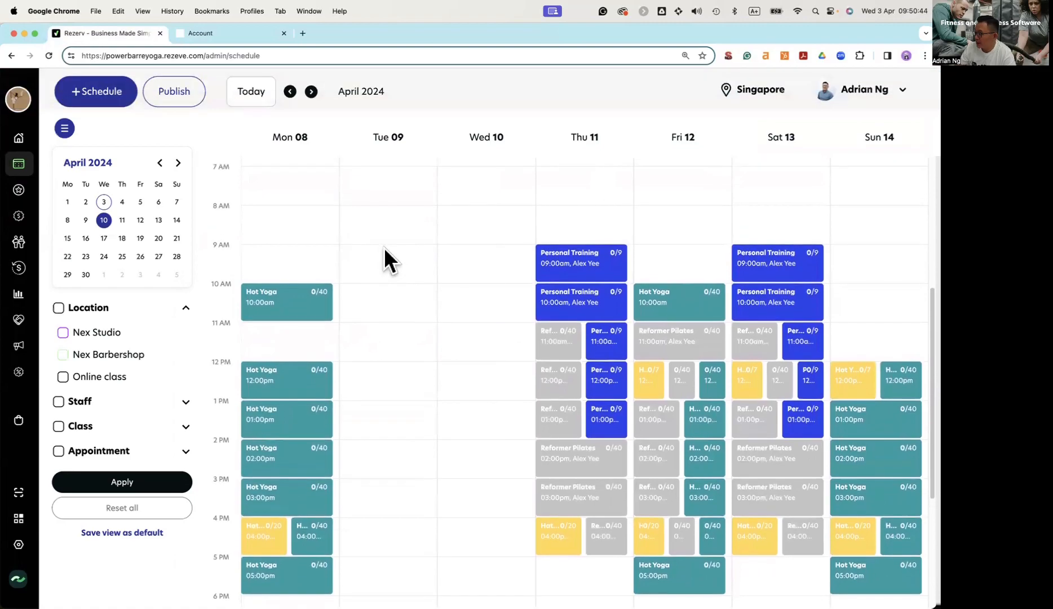
Step: Start a new Hot Yoga class schedule on 09/04/2024 at 08:00 AM with a light blue calendar color
click(385, 214)
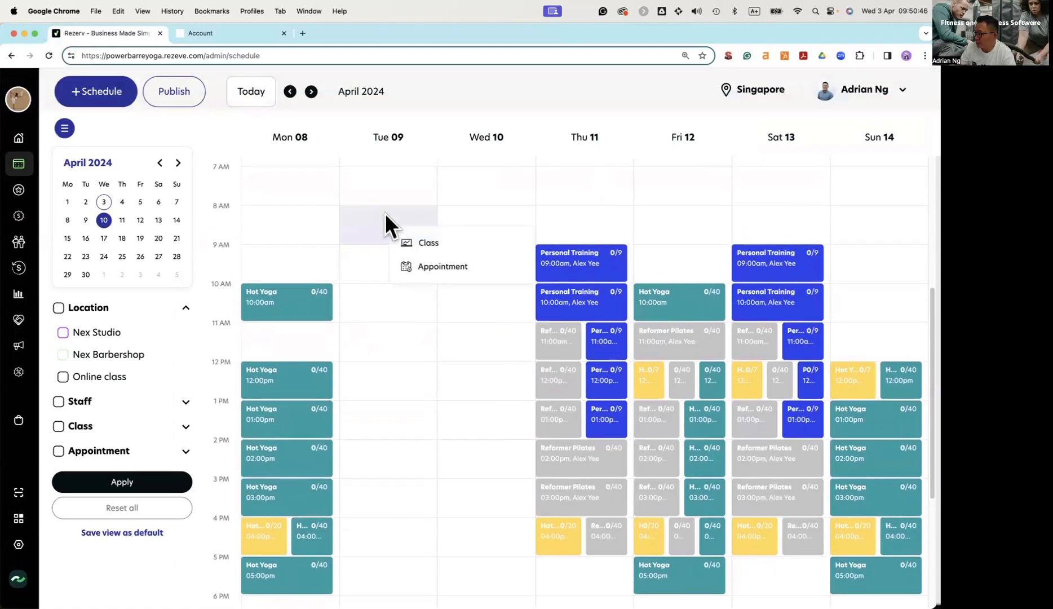
click(431, 248)
click(565, 183)
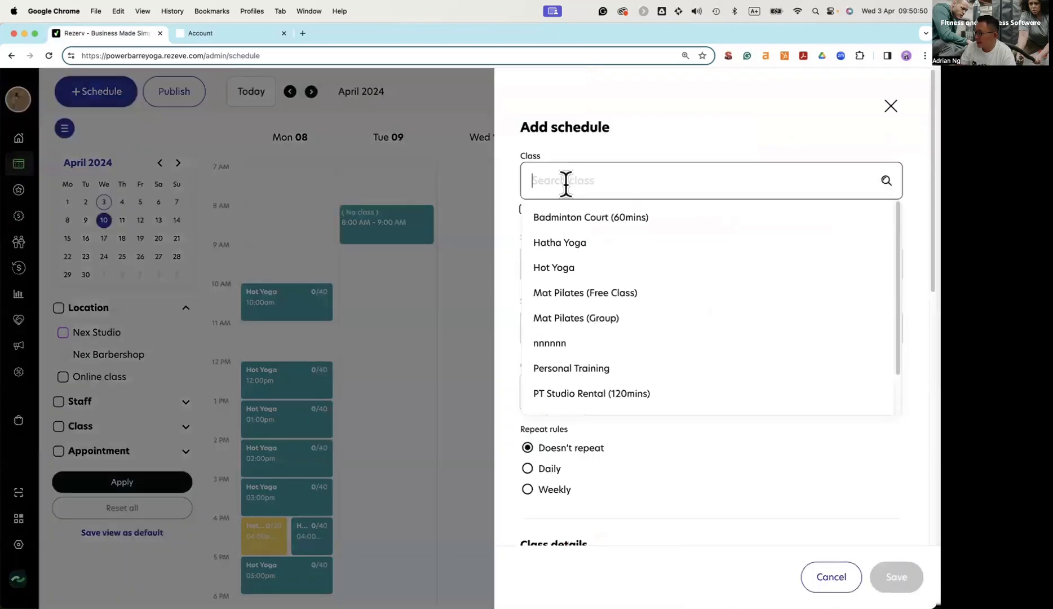
click(585, 271)
click(545, 393)
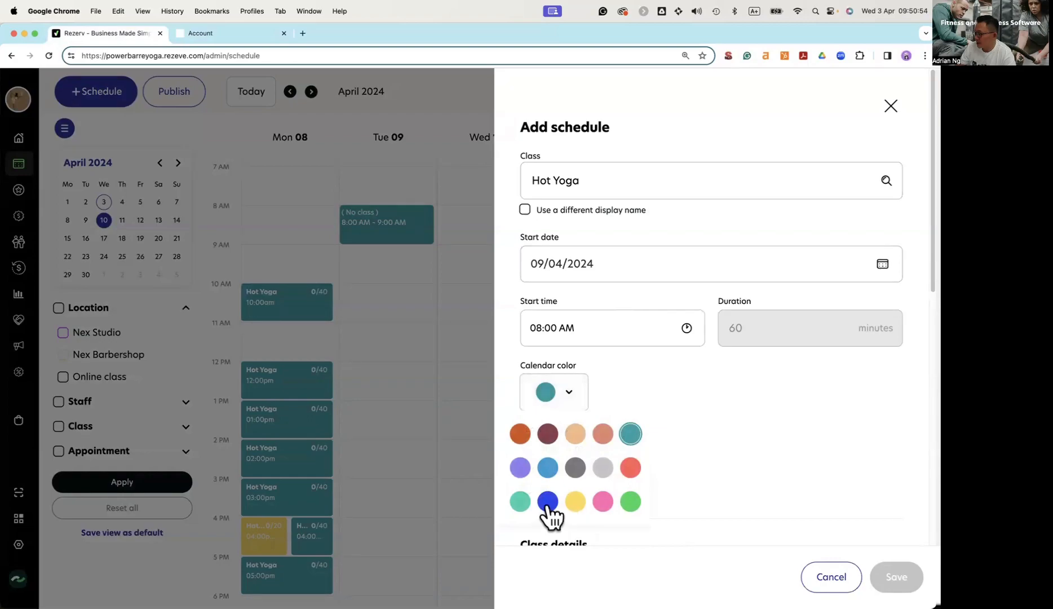
click(547, 468)
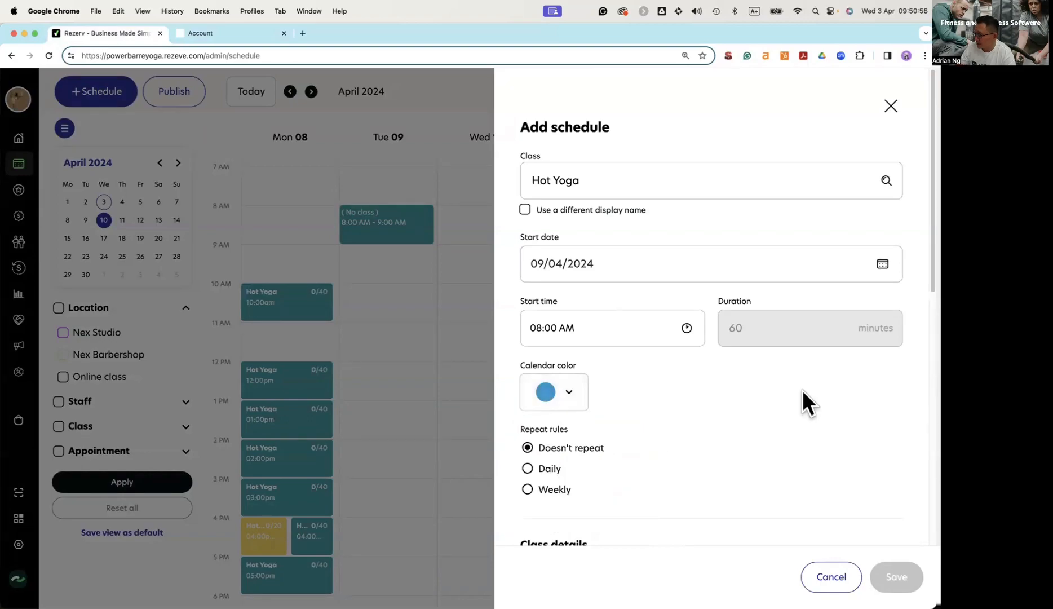
Step: Make the Hot Yoga schedule repeat weekly and add Wednesday, Friday and Sunday to its repeat days
scroll(742, 437, down, 5)
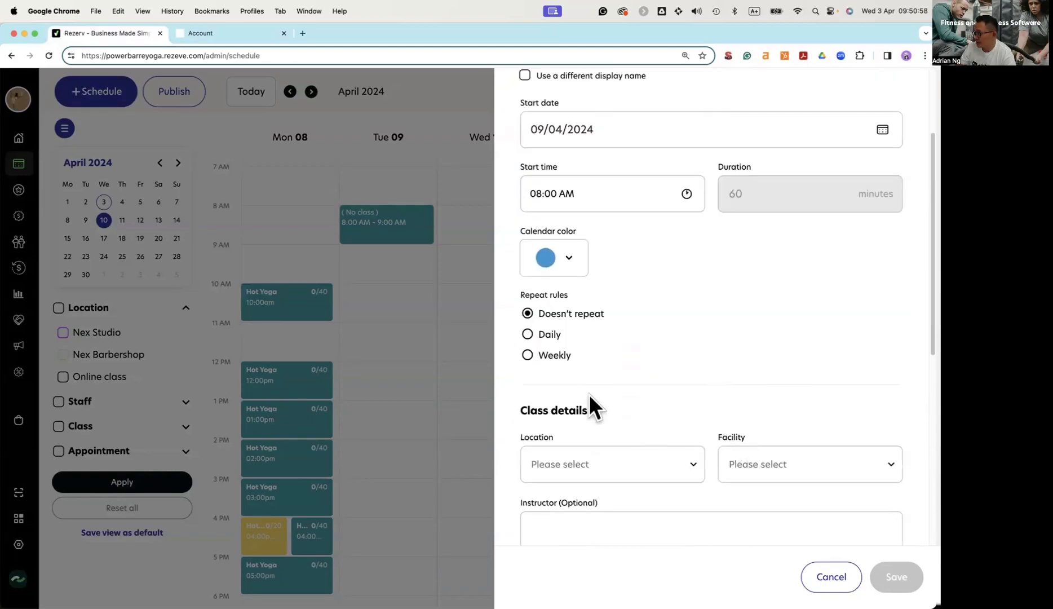
click(551, 357)
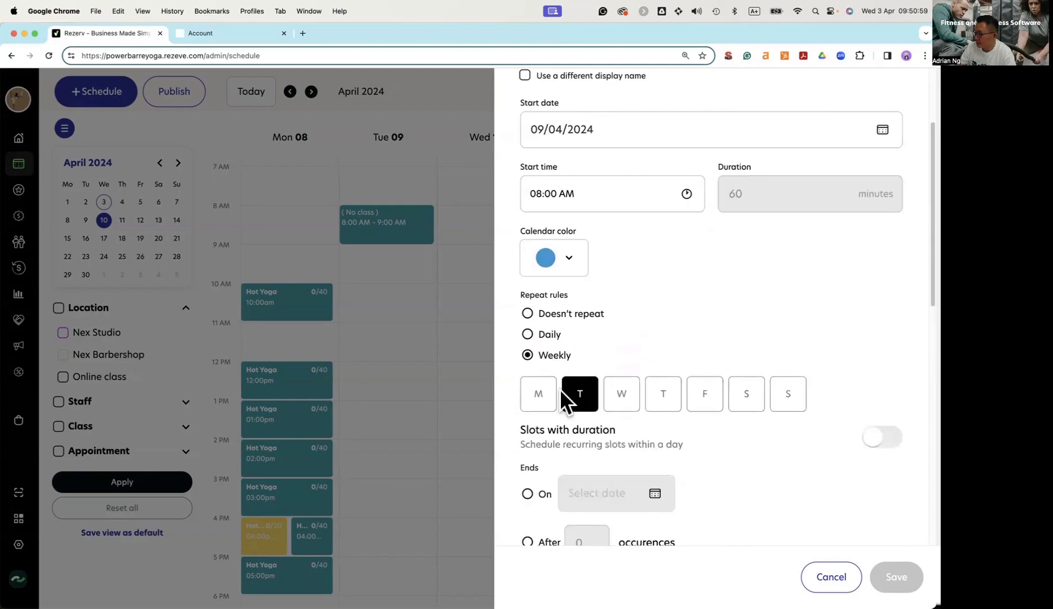
click(622, 401)
click(705, 401)
click(786, 402)
Step: Set the weekly repetition of the class to end on 13/04/2024
scroll(733, 451, down, 3)
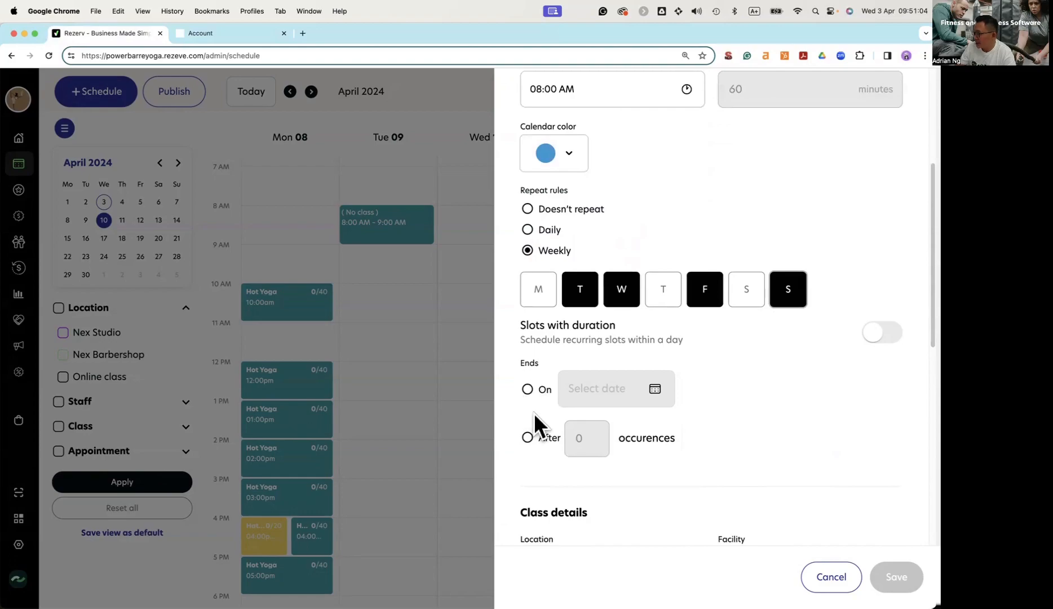
click(528, 390)
click(579, 392)
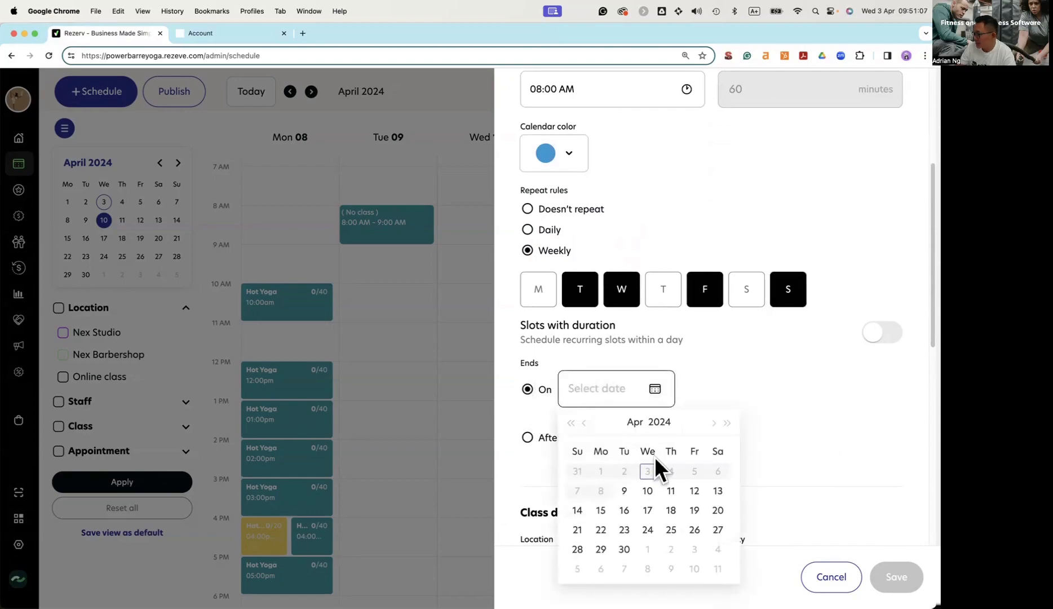
click(718, 491)
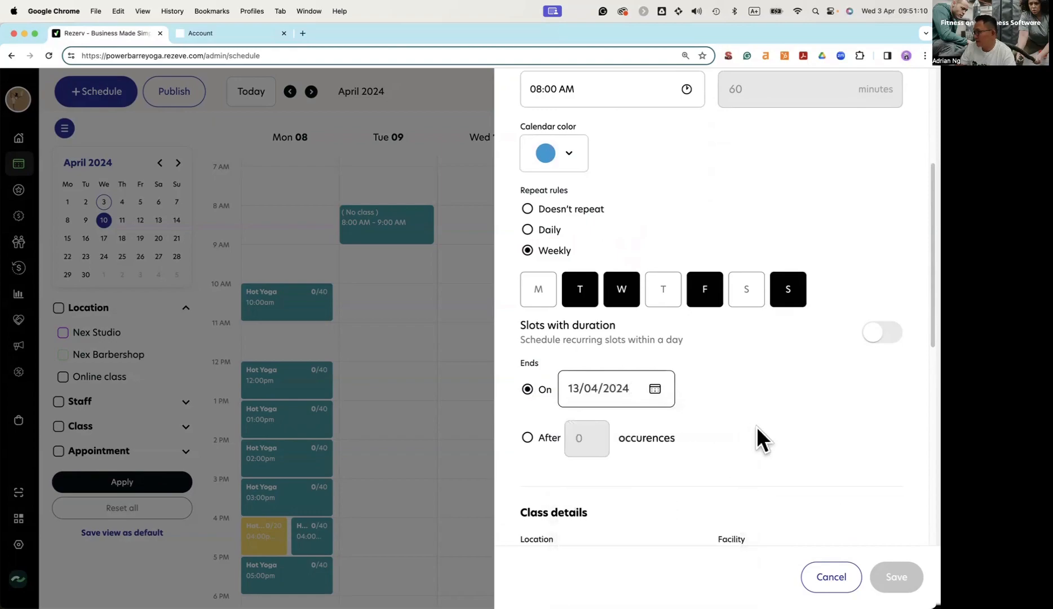
scroll(791, 397, up, 6)
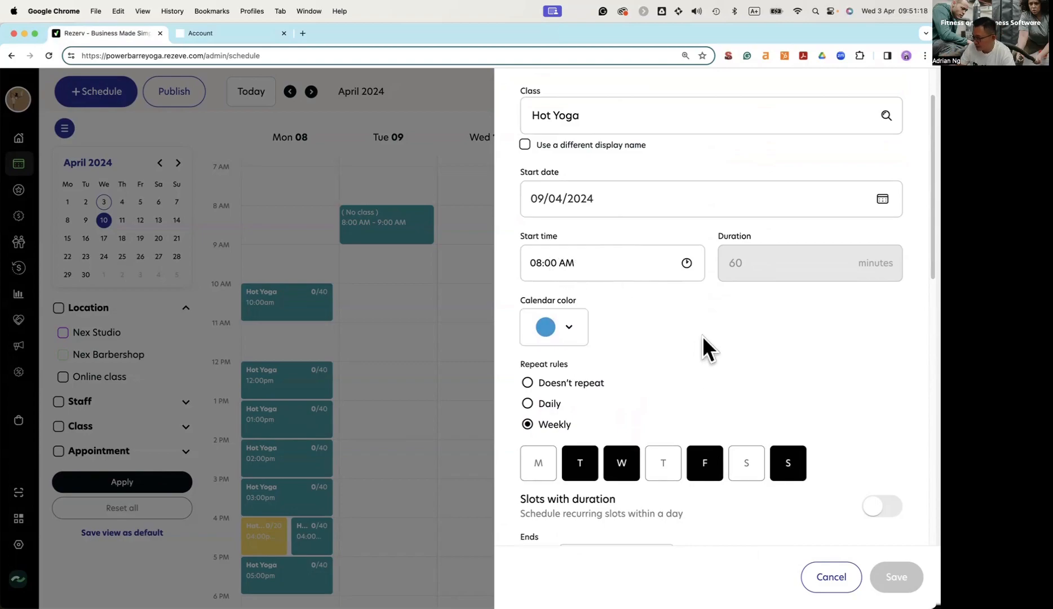
Step: Turn on slots with duration for the Hot Yoga schedule and set the slot hours to run from 08:00 AM to 12:00 PM
scroll(851, 355, down, 3)
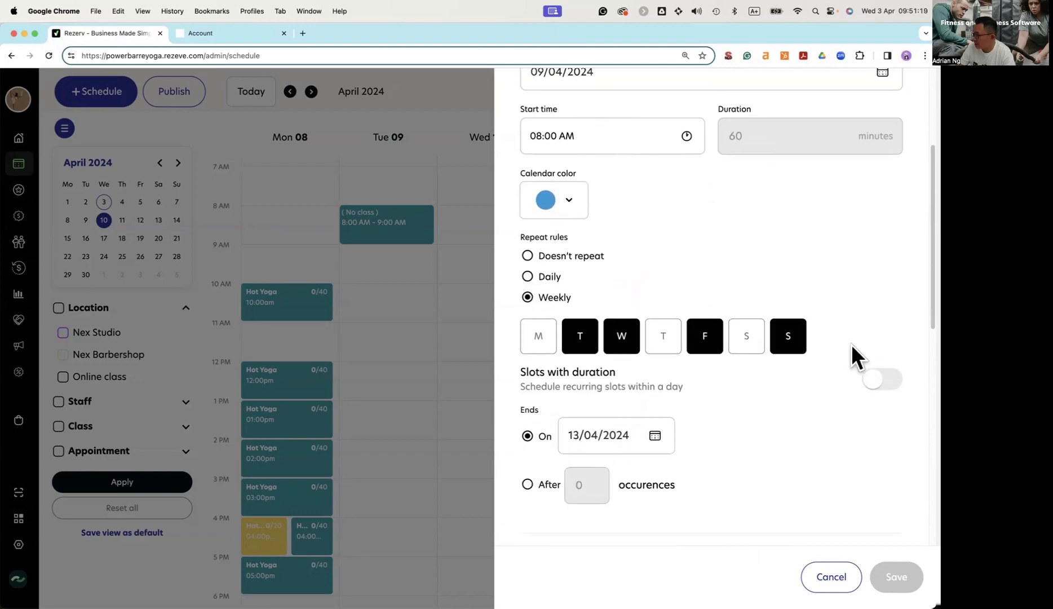
click(876, 388)
scroll(772, 405, down, 3)
scroll(772, 405, up, 2)
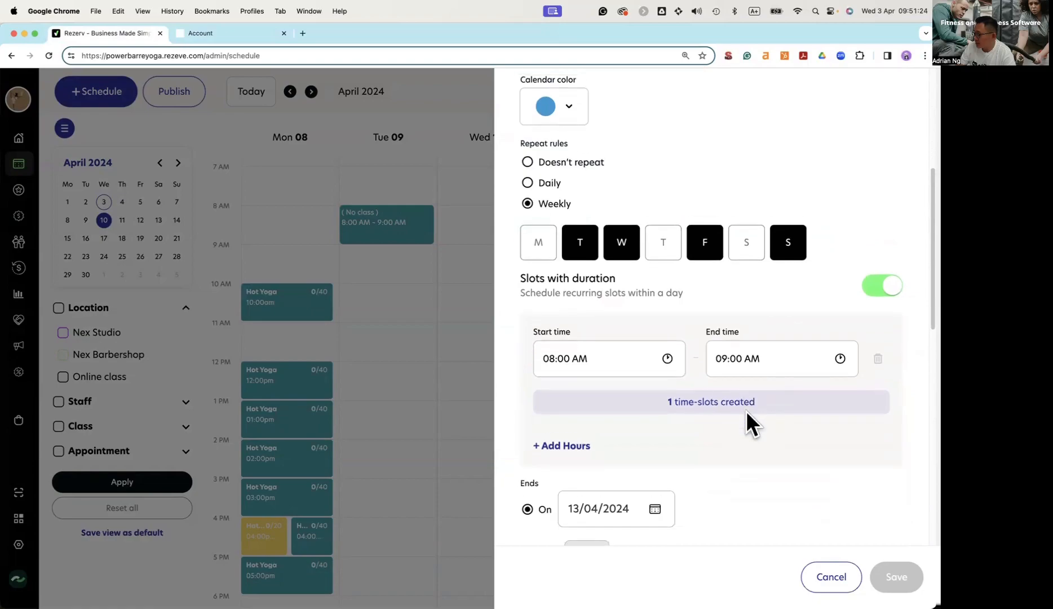
click(728, 358)
scroll(848, 427, down, 3)
scroll(848, 427, down, 15)
scroll(856, 431, down, 2)
click(842, 373)
drag(665, 401, 758, 404)
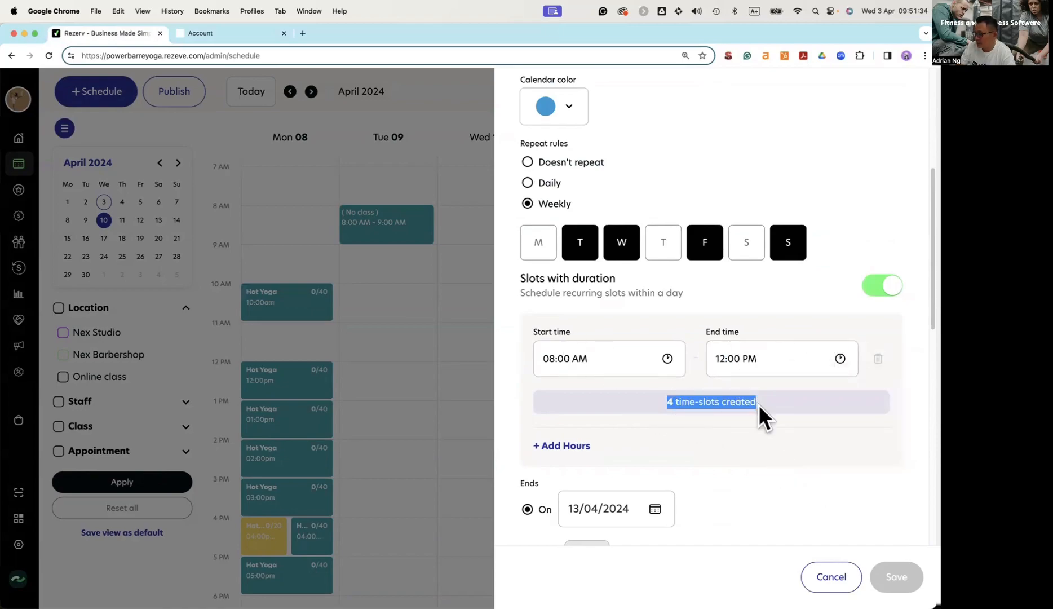
click(759, 456)
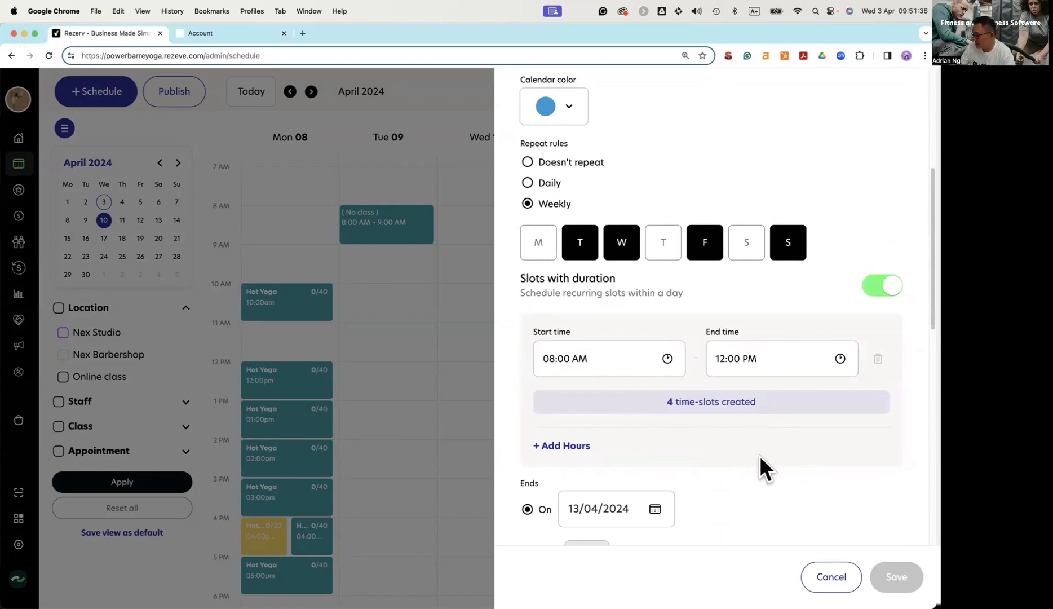
Step: Set the class location to Nex Studio and the facility to Secondary Studio
scroll(759, 455, up, 3)
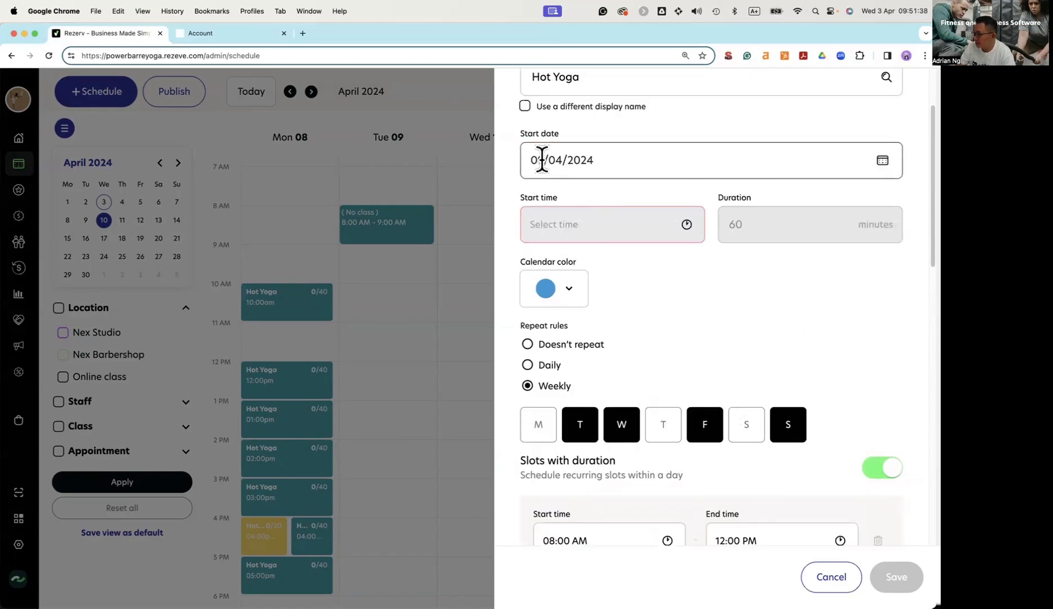
scroll(707, 363, down, 5)
scroll(708, 363, down, 2)
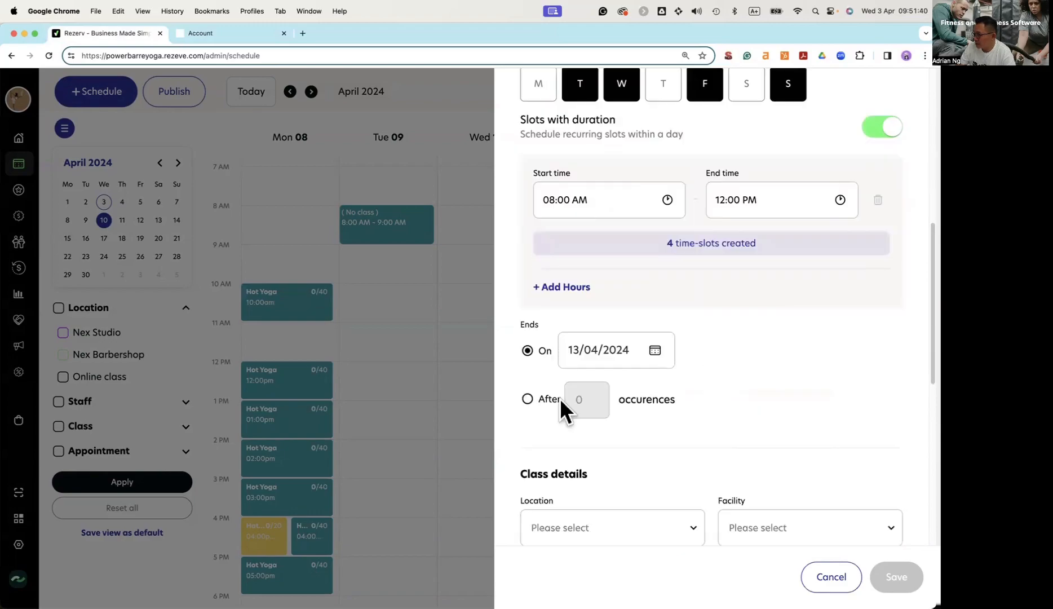
scroll(769, 401, up, 3)
scroll(779, 411, down, 4)
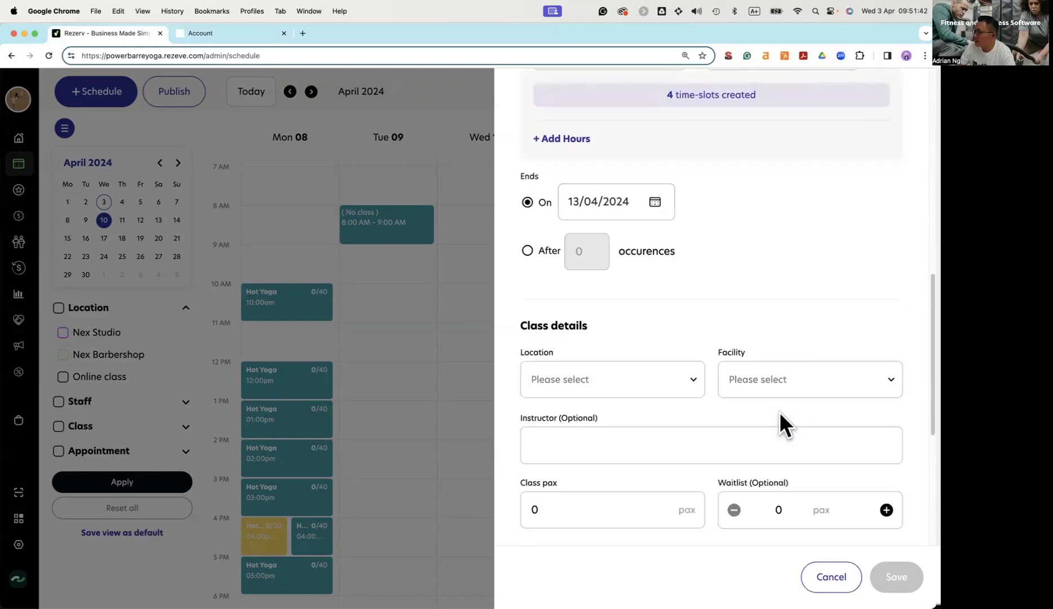
click(613, 374)
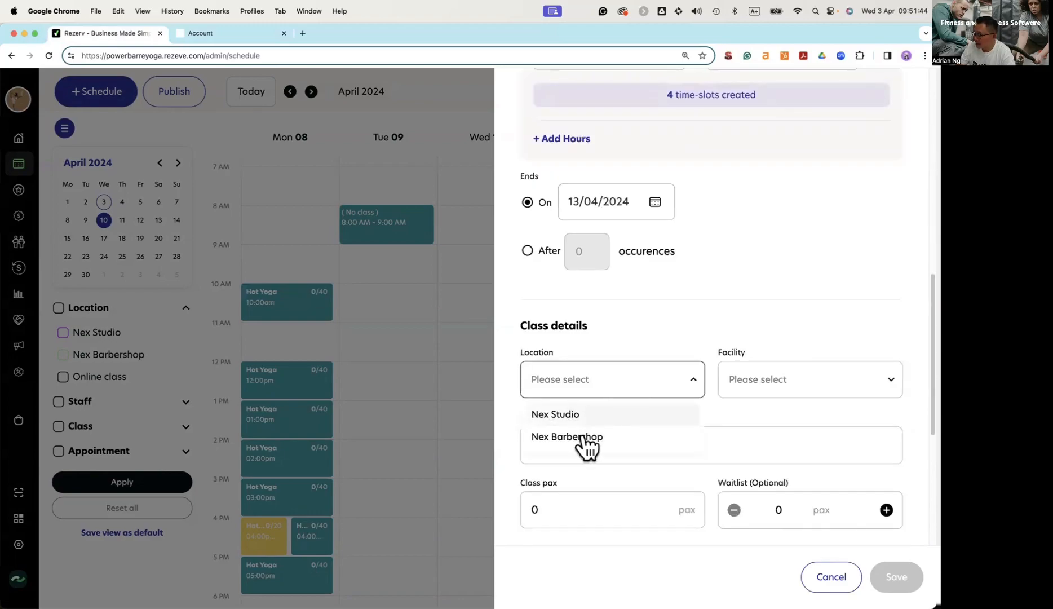
click(565, 417)
click(764, 379)
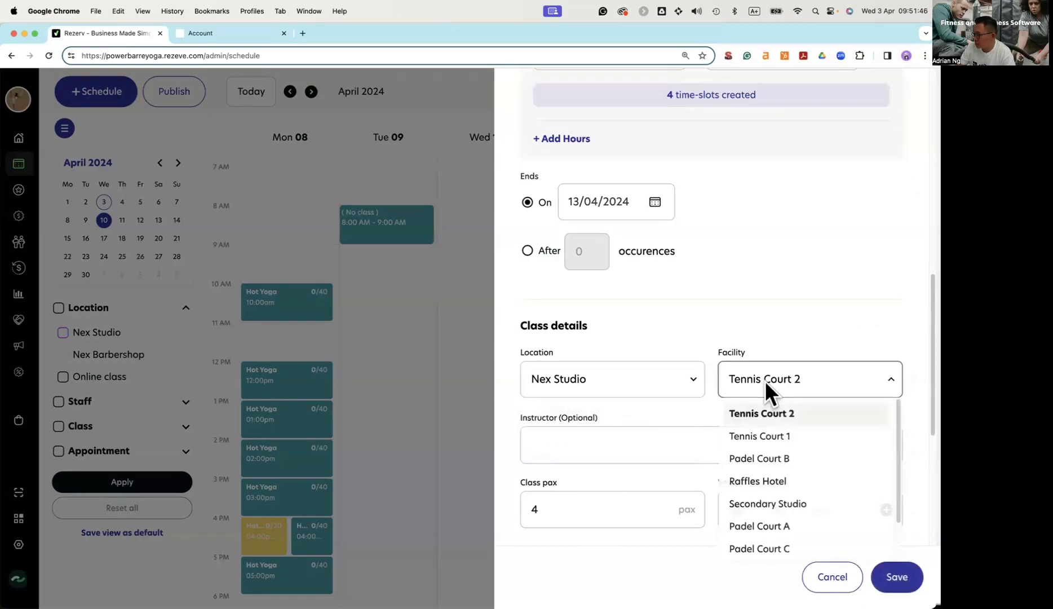
scroll(806, 479, down, 2)
scroll(808, 477, up, 1)
scroll(804, 473, up, 1)
scroll(806, 474, down, 2)
click(799, 462)
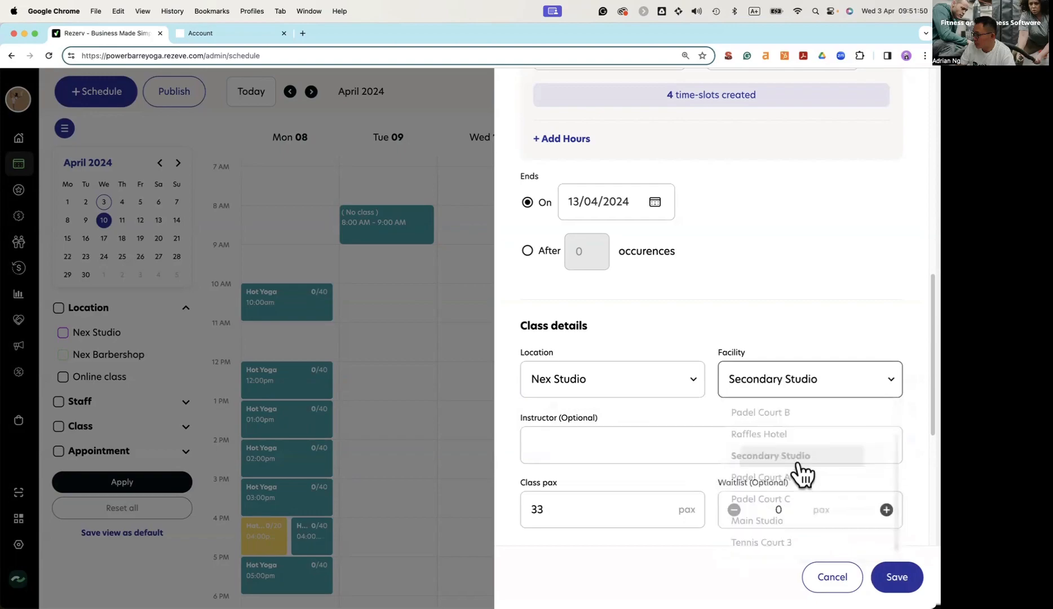
Step: Complete the class details with an instructor, a class size of 9 pax and a waitlist of 2 pax
click(638, 451)
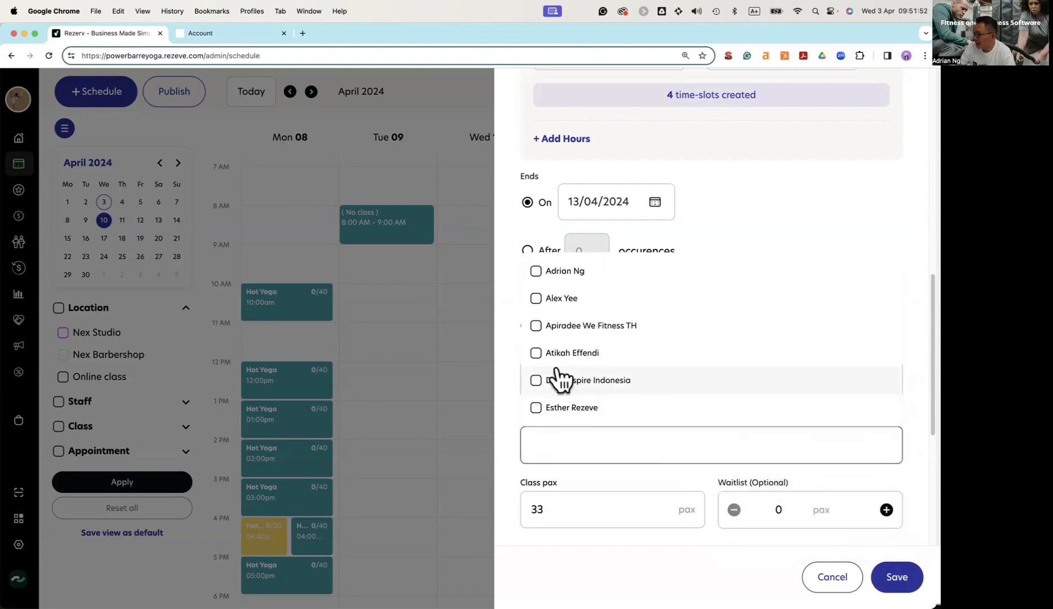
click(573, 360)
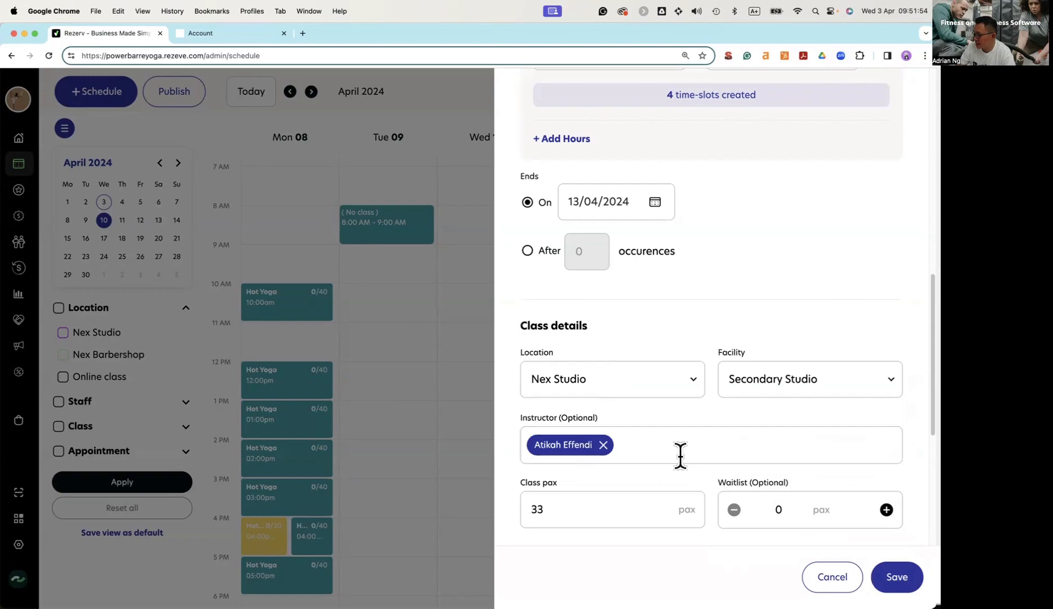
double_click(604, 507)
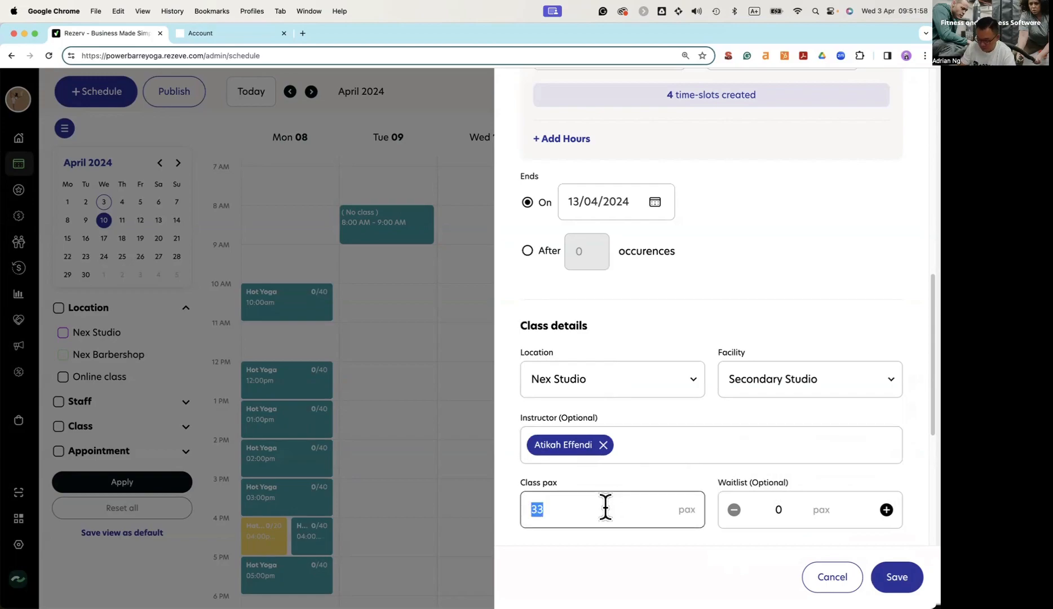
click(626, 538)
scroll(832, 513, down, 1)
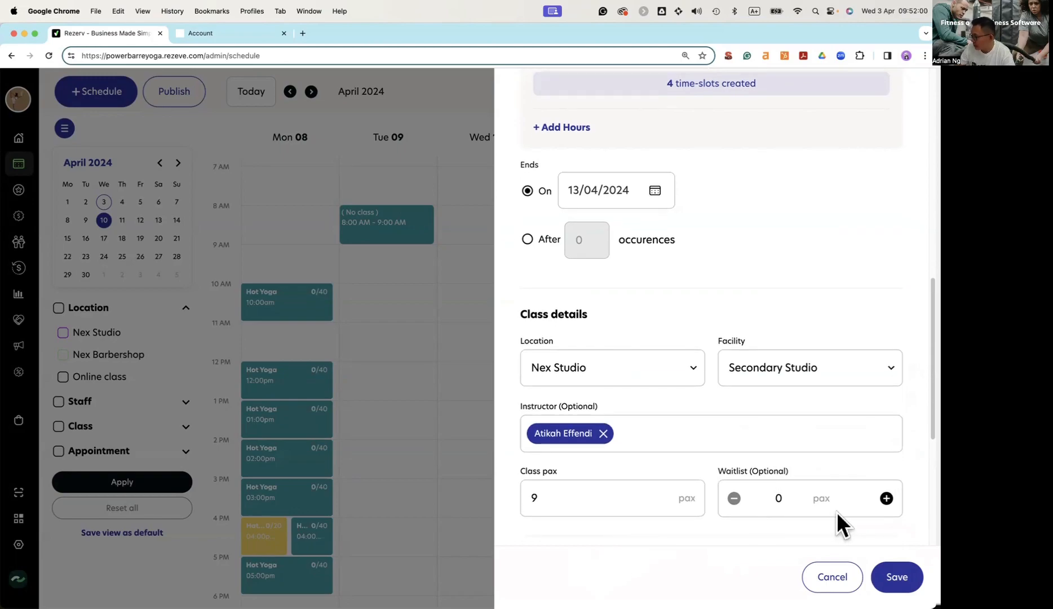
scroll(729, 489, down, 5)
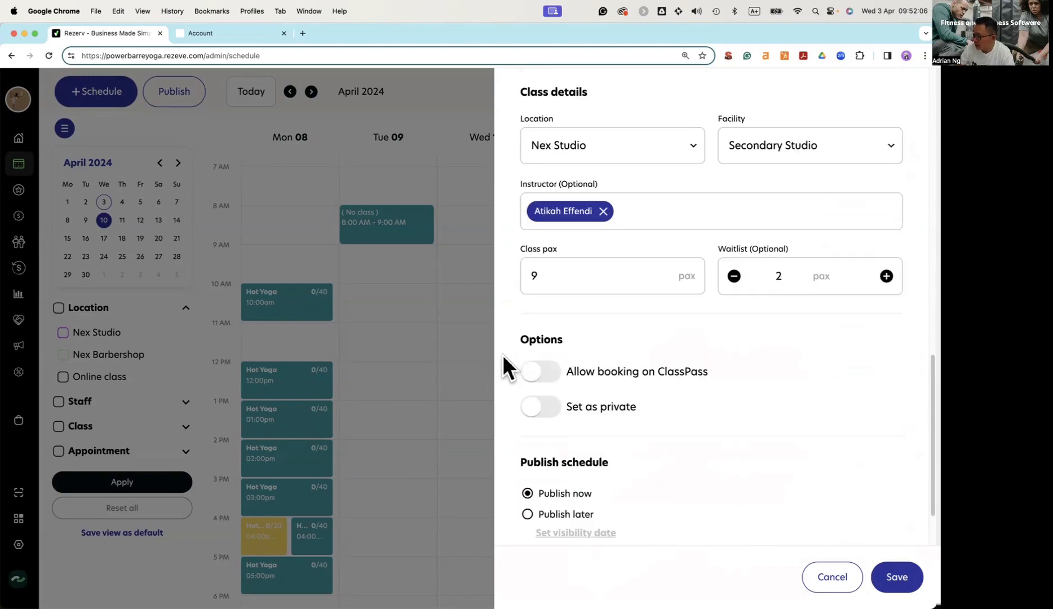
Step: Review and save the recurring Hot Yoga schedule with immediate publishing, and look over its classes in the week calendar
scroll(655, 385, up, 10)
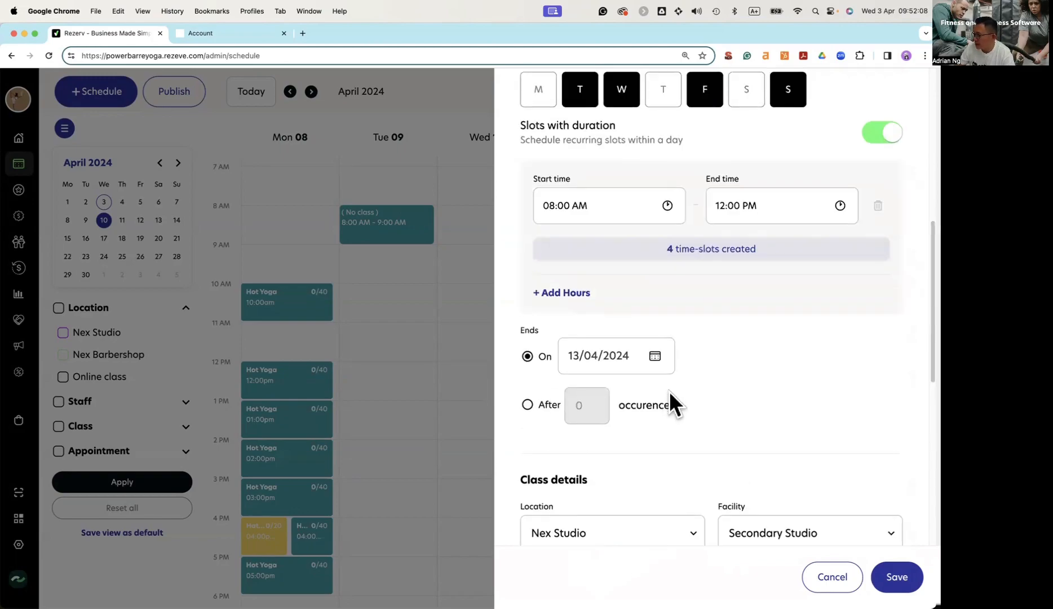
scroll(712, 398, down, 12)
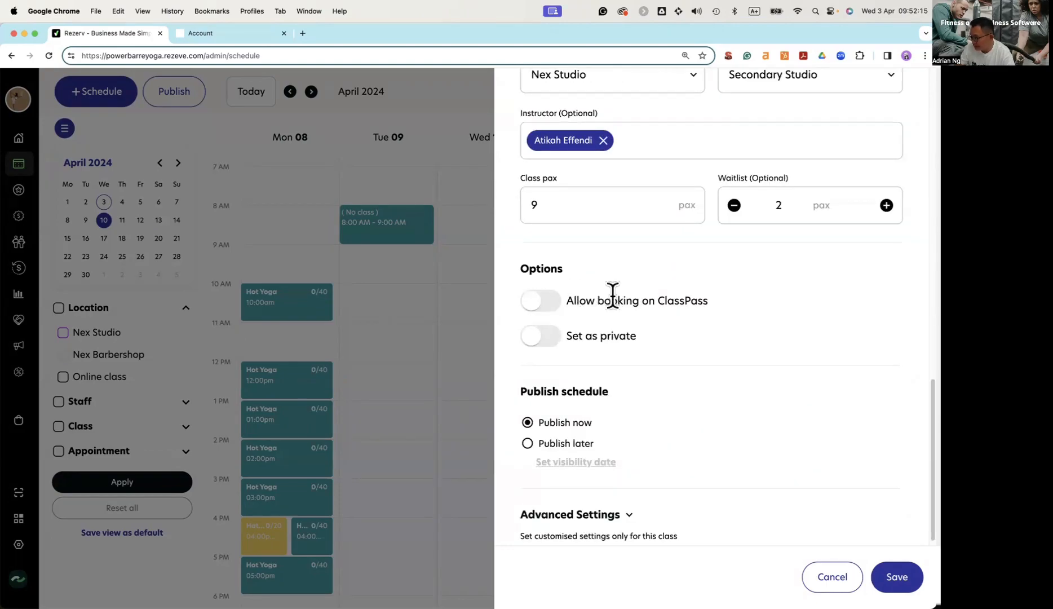
scroll(764, 412, down, 1)
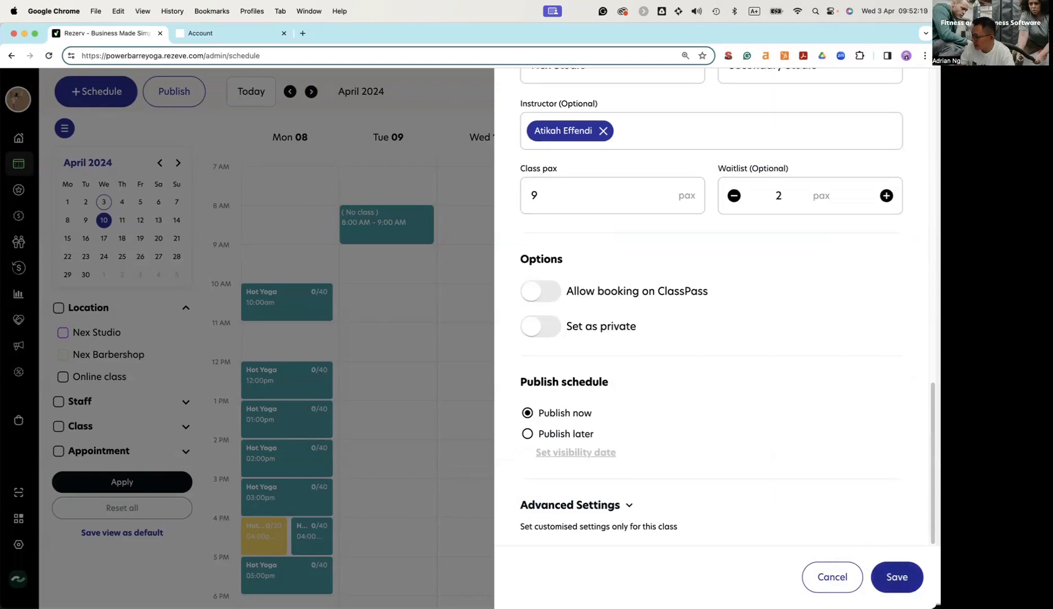
click(896, 576)
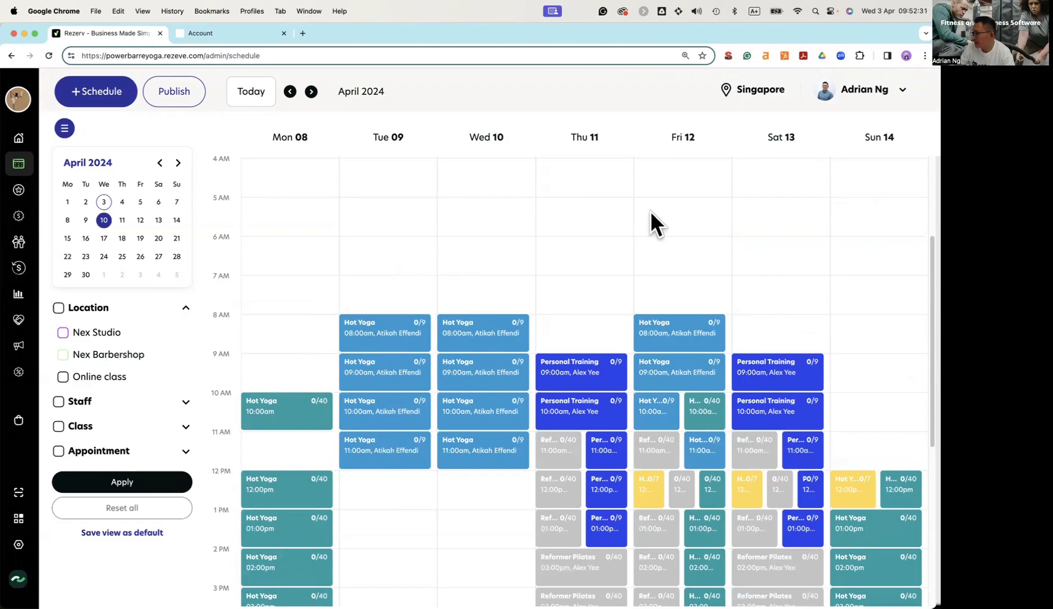
scroll(489, 394, down, 2)
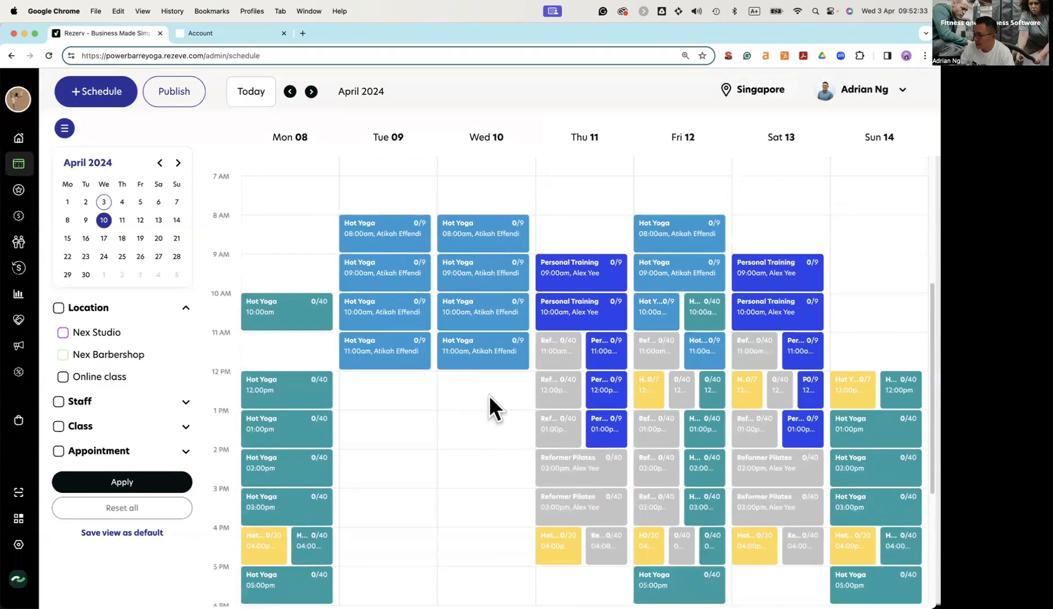
scroll(488, 394, down, 1)
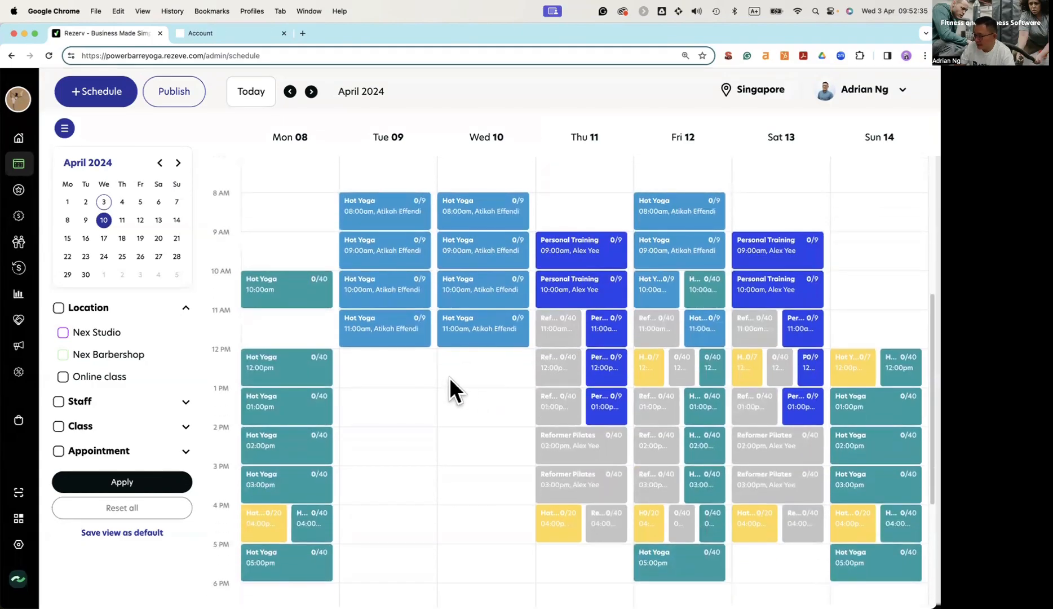
scroll(449, 376, up, 1)
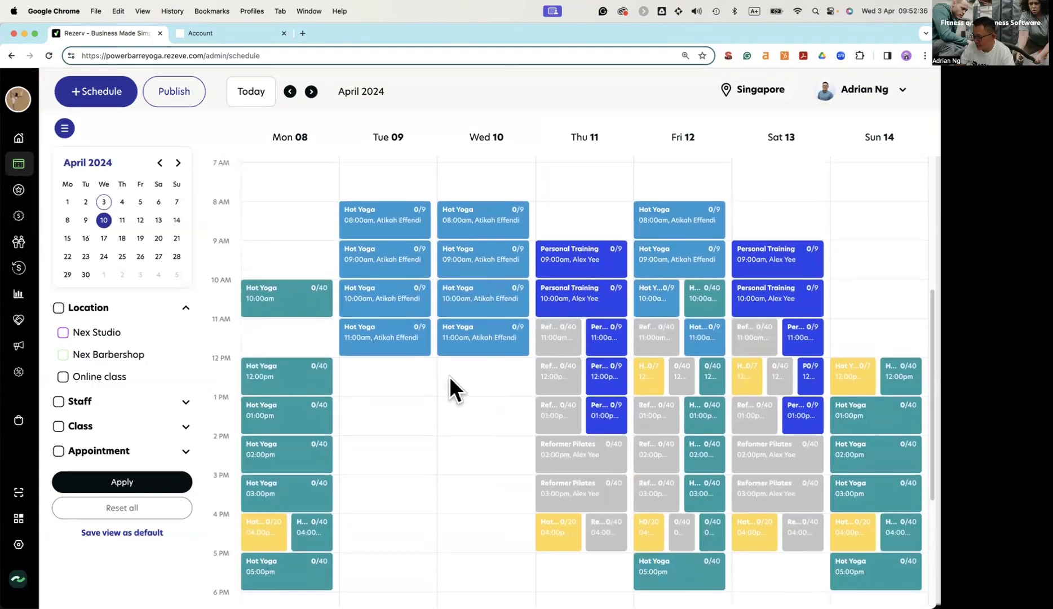
Step: Move the Tuesday 09 April 11:00 AM Hot Yoga class to 12:30 PM for this date only
click(388, 345)
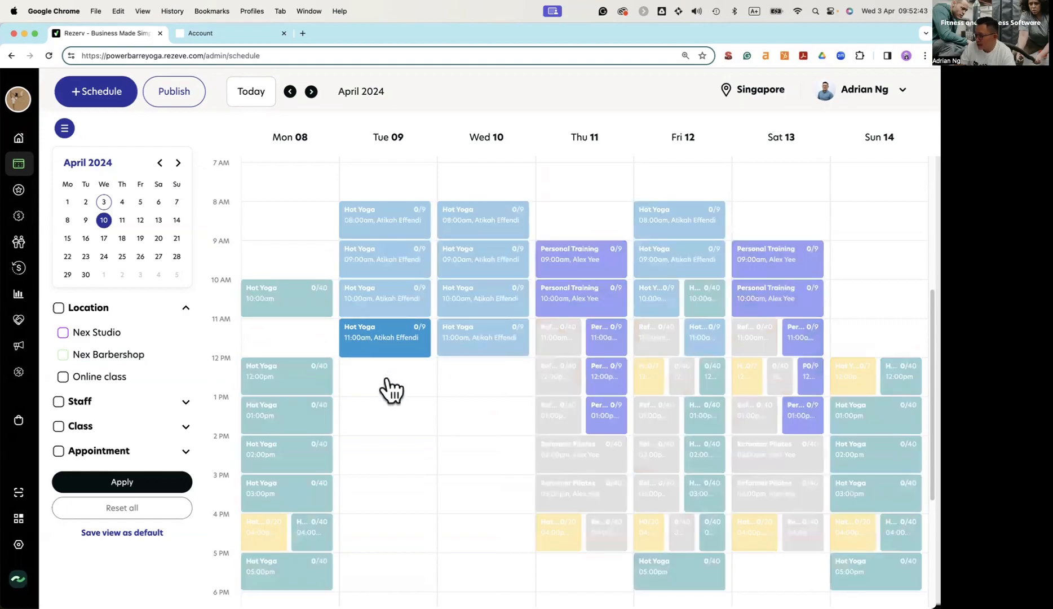
drag(391, 388, 392, 389)
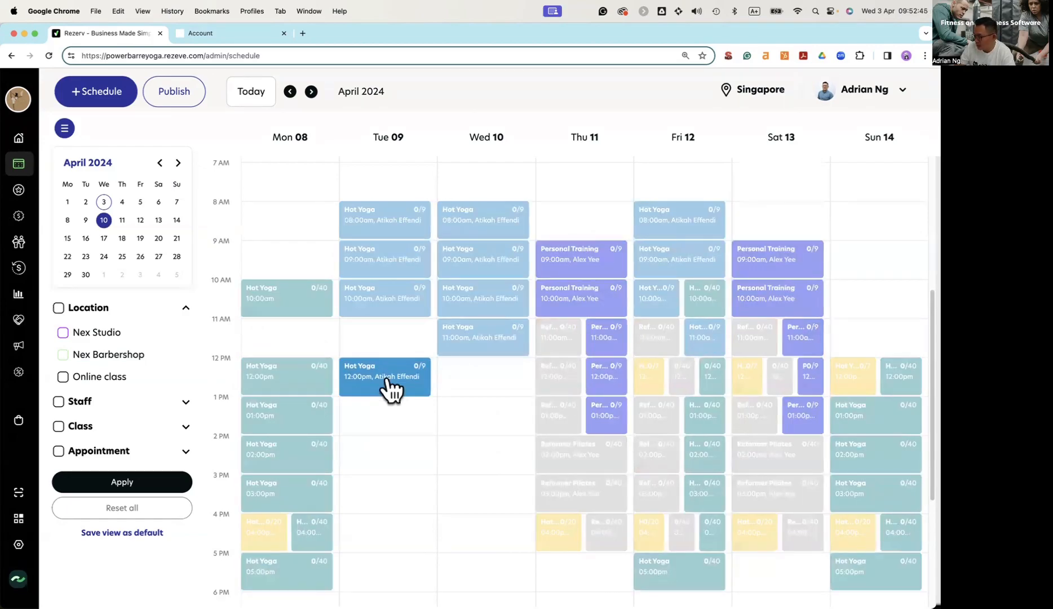
drag(392, 389, 394, 408)
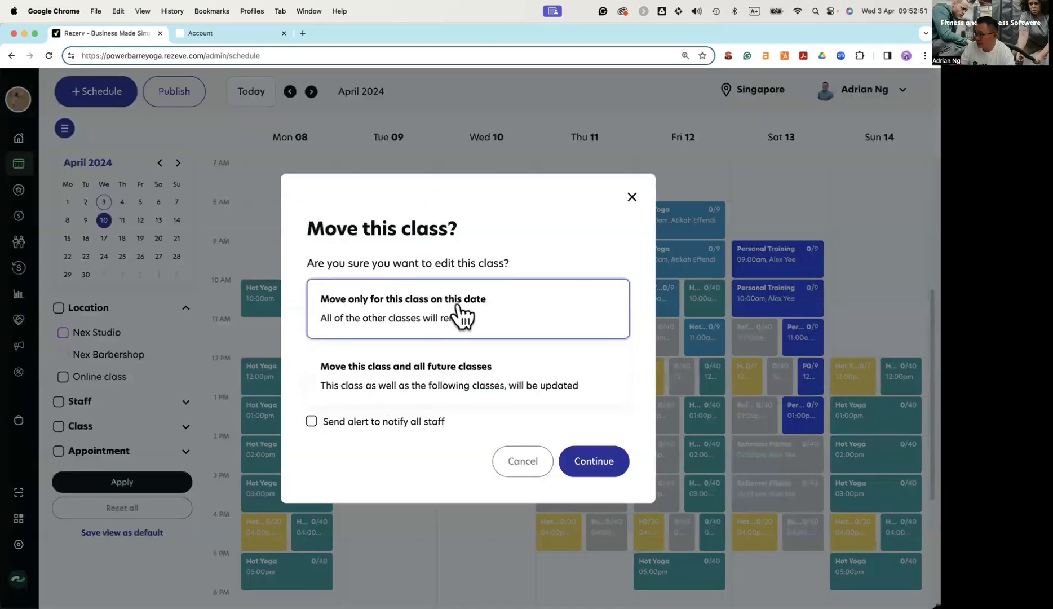
click(443, 380)
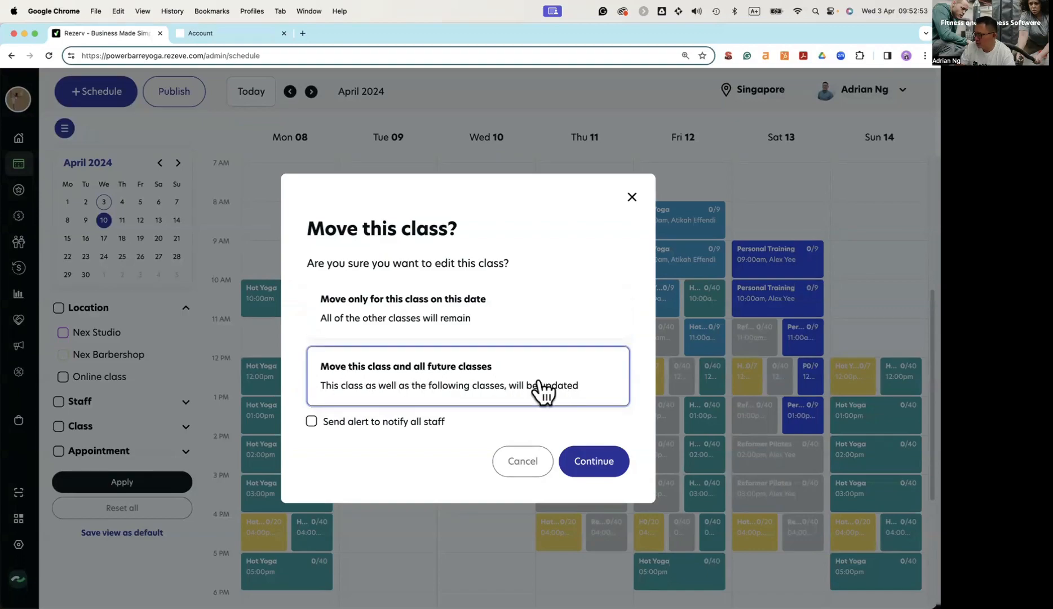
click(440, 313)
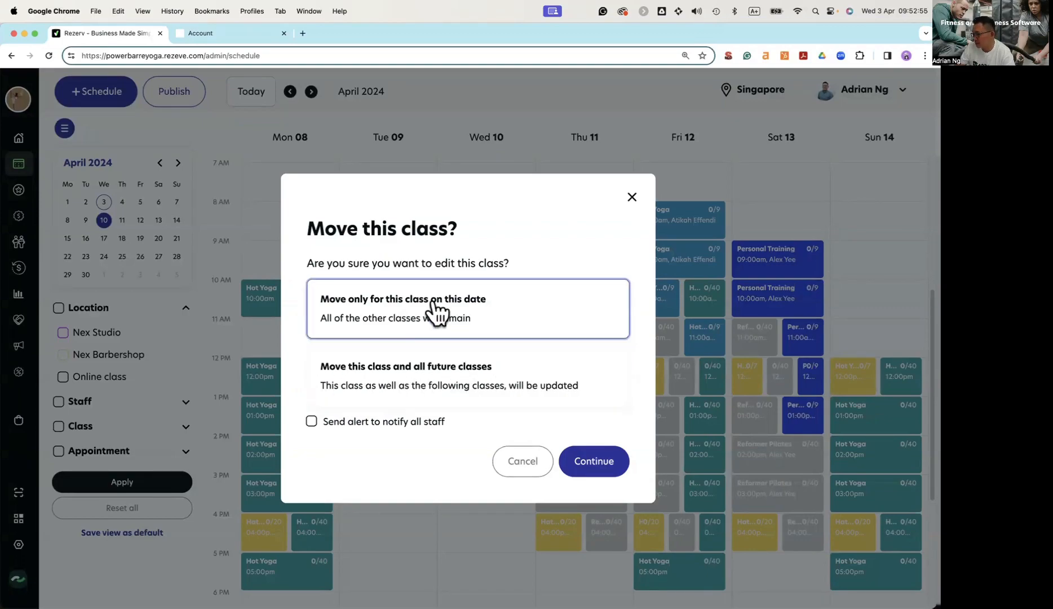
click(583, 473)
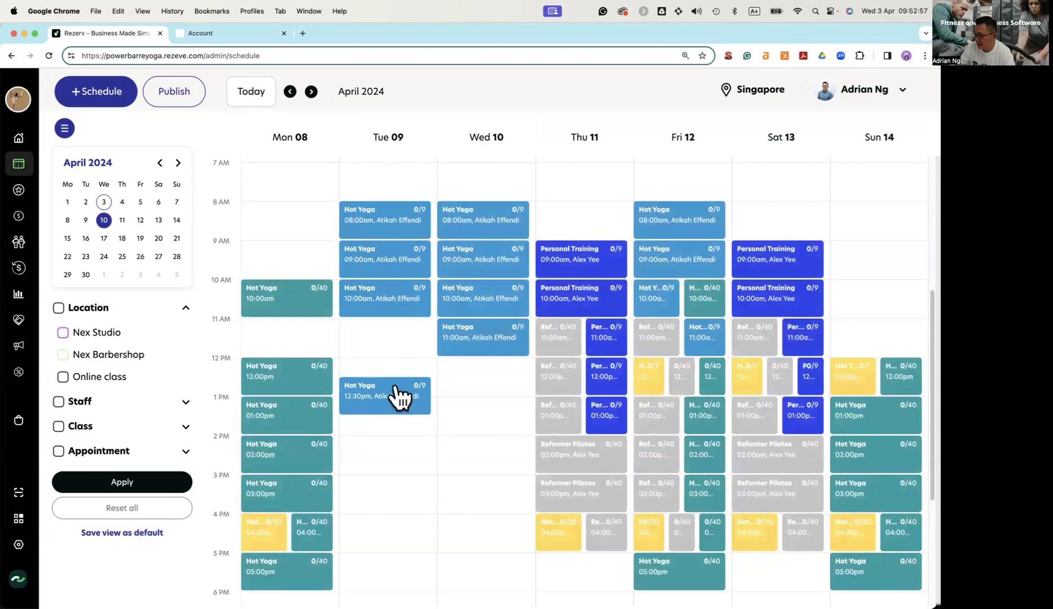
Step: Duplicate the Tuesday 12:30 PM Hot Yoga class and move the copy to Sunday 14 April at 08:00 AM
click(381, 401)
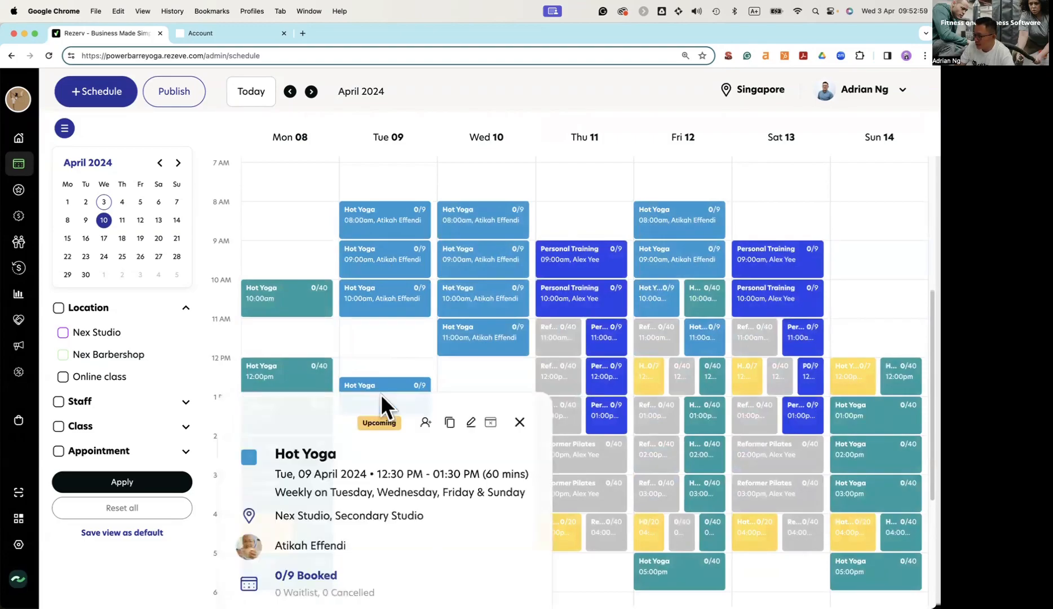
click(450, 424)
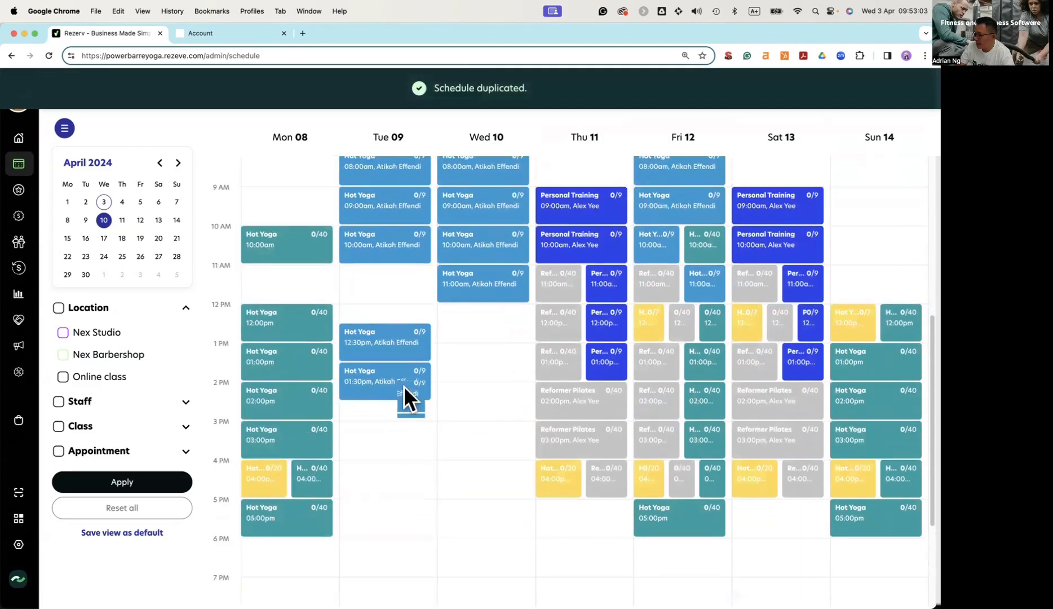
drag(382, 464, 875, 257)
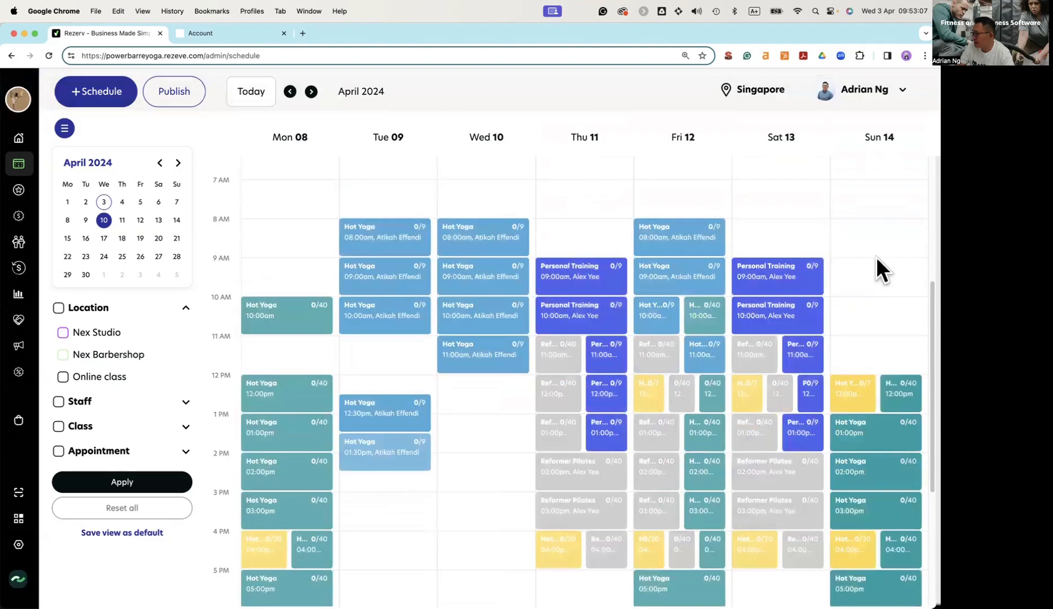
click(591, 394)
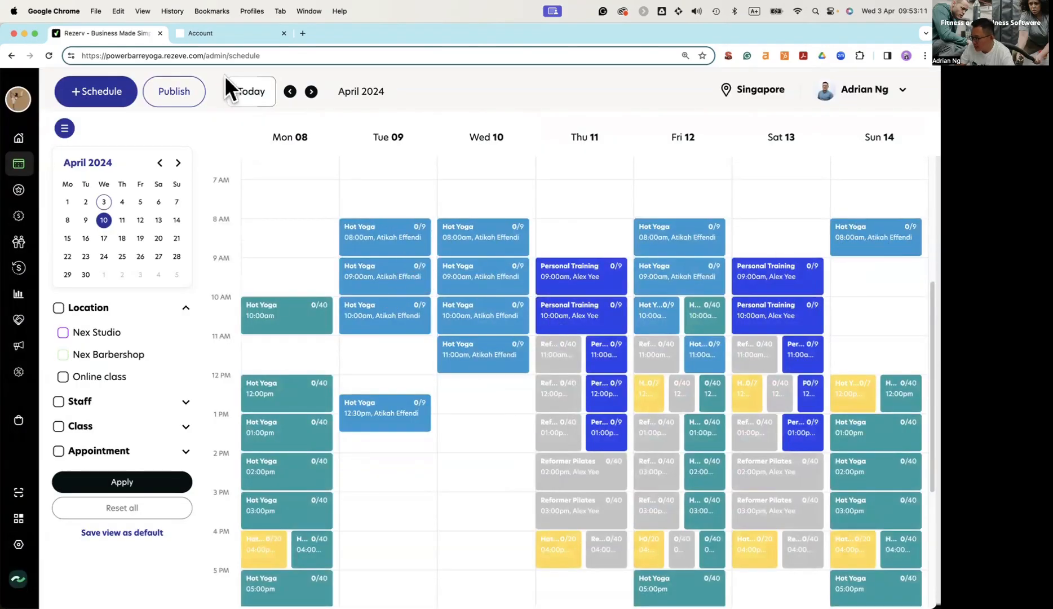
Step: Switch to the online store's timetable and check the classes listed for Tuesday, 9 Apr against the admin calendar
click(202, 33)
click(330, 93)
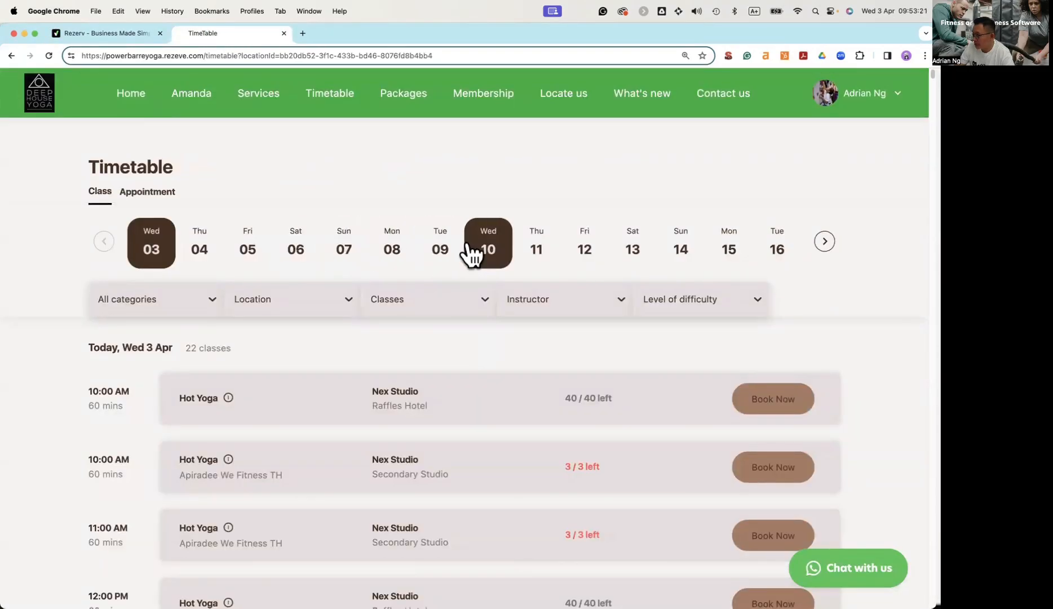
click(124, 34)
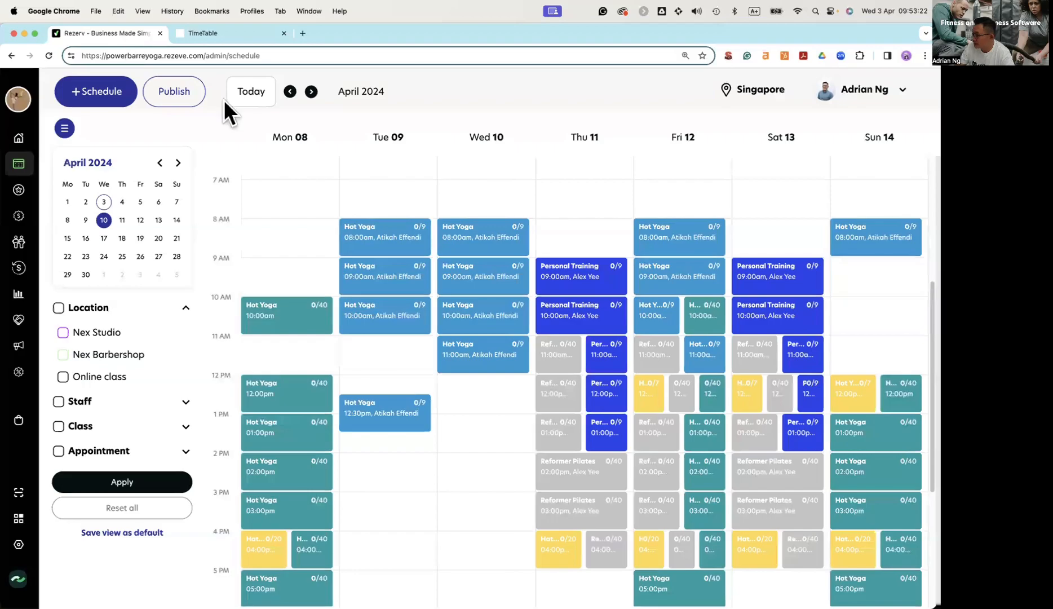
click(233, 35)
click(439, 248)
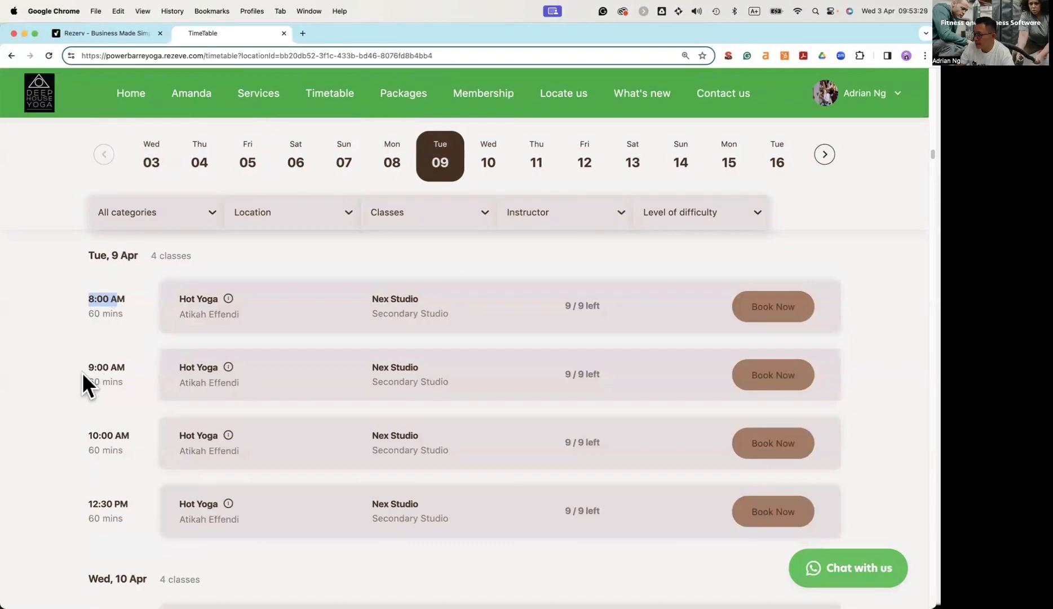
Step: Review the Tuesday, 9 Apr class times and the spots left for the 12:30 PM Hot Yoga class
double_click(94, 434)
click(109, 505)
click(225, 517)
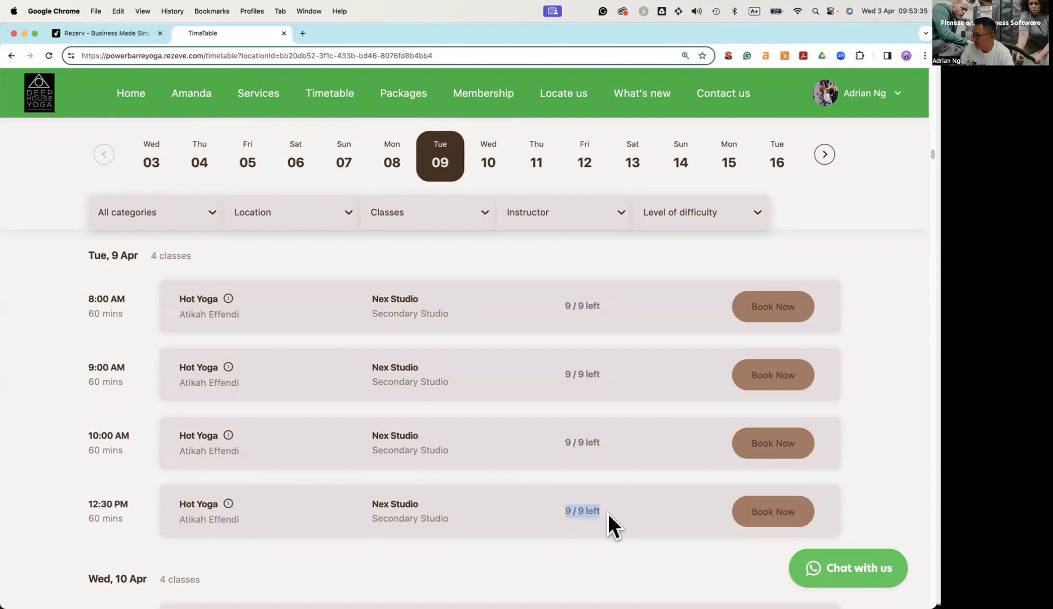
Step: Start booking the Tuesday, 9 Apr 8:00 AM Hot Yoga class and choose spot 3
click(774, 309)
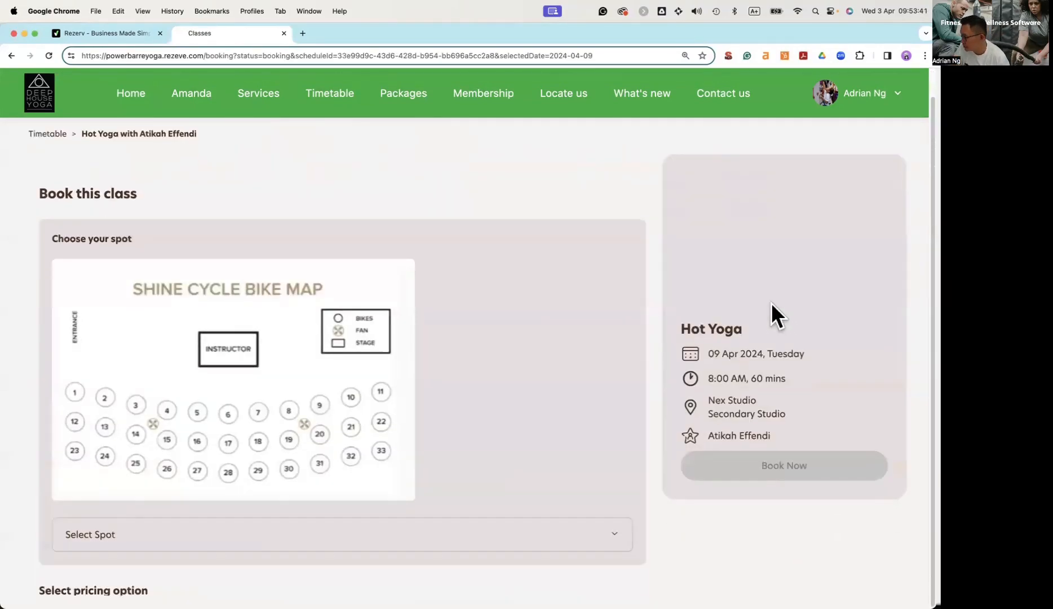
scroll(703, 502, down, 3)
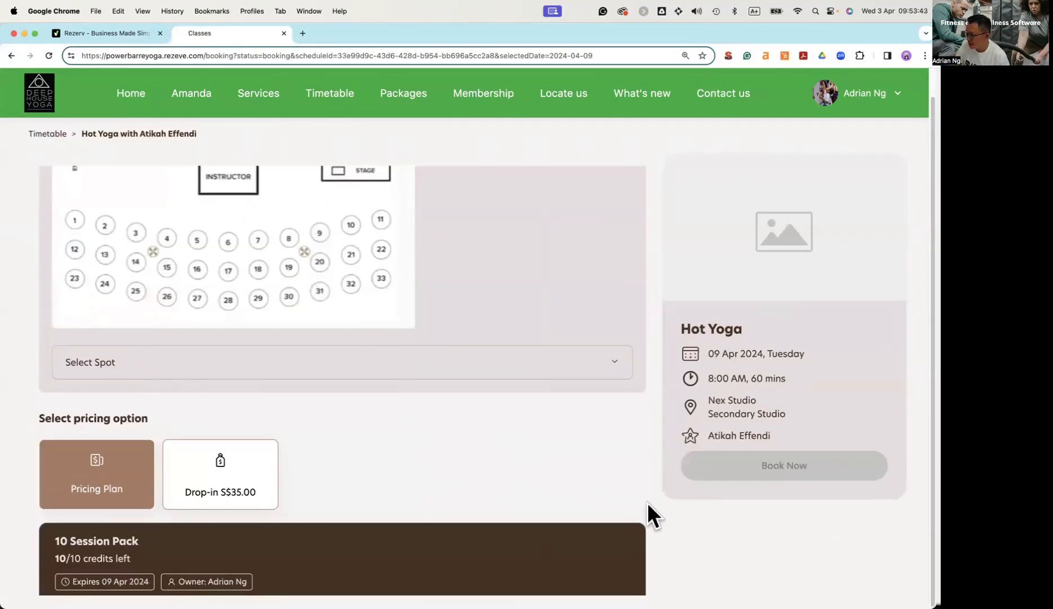
click(344, 364)
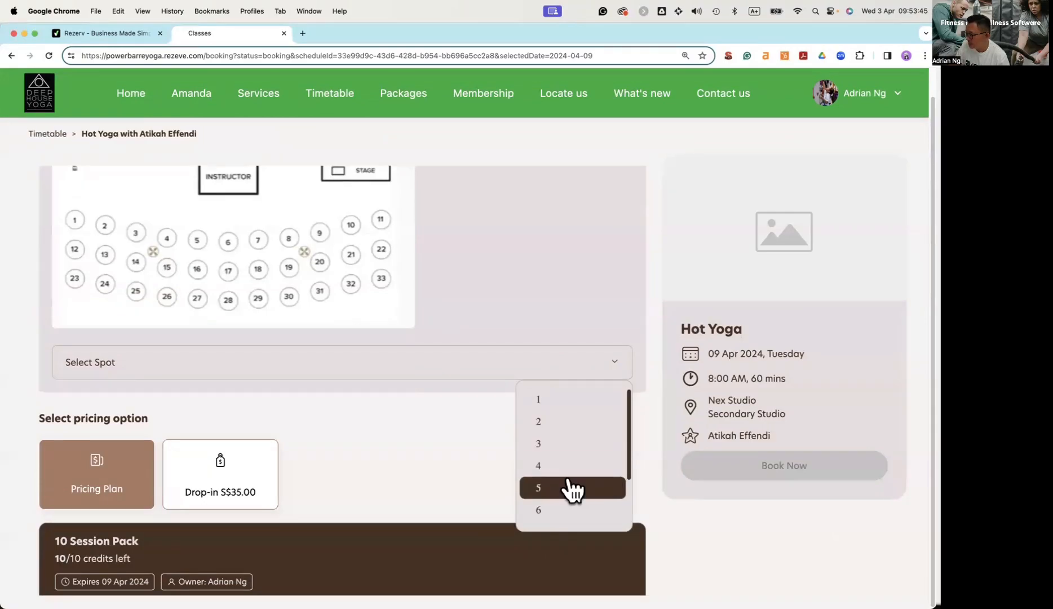
click(572, 451)
Step: Switch the booking's pricing option to Drop-in S$35.00 and back to Pricing Plan
scroll(431, 448, down, 2)
click(326, 510)
scroll(253, 394, down, 2)
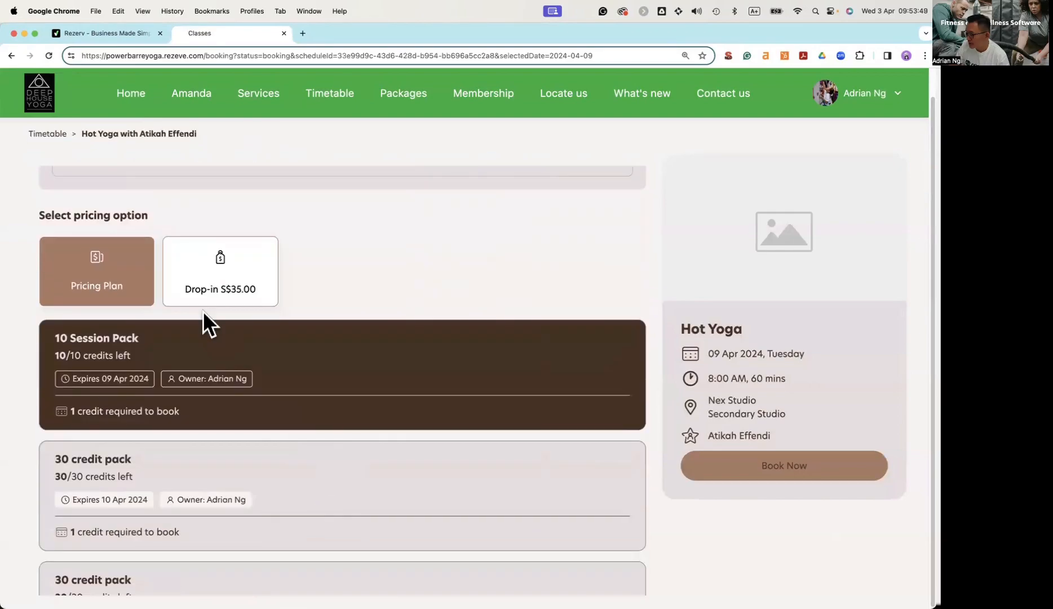
click(201, 299)
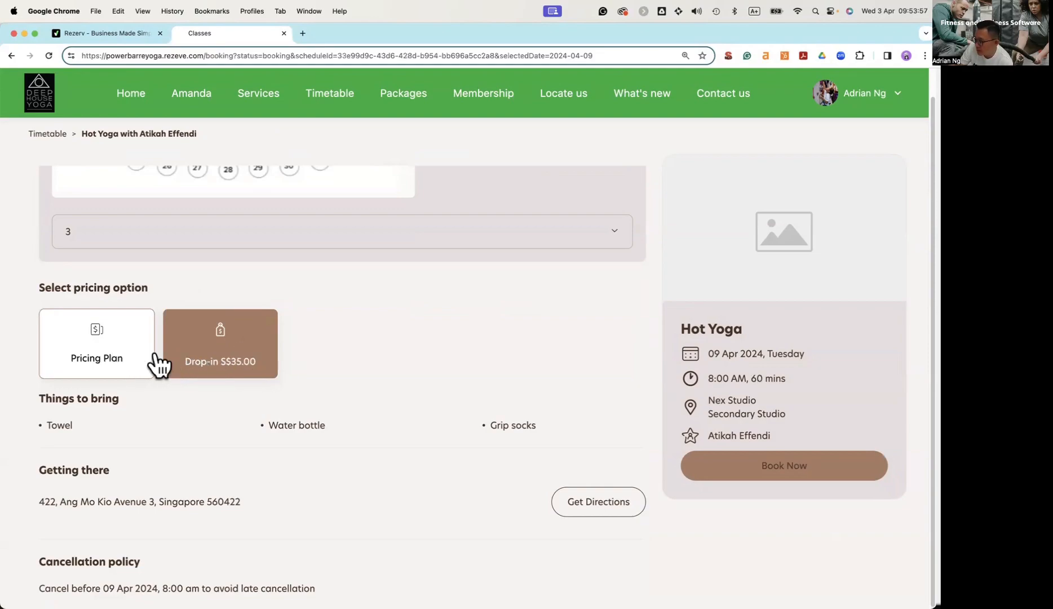
click(78, 357)
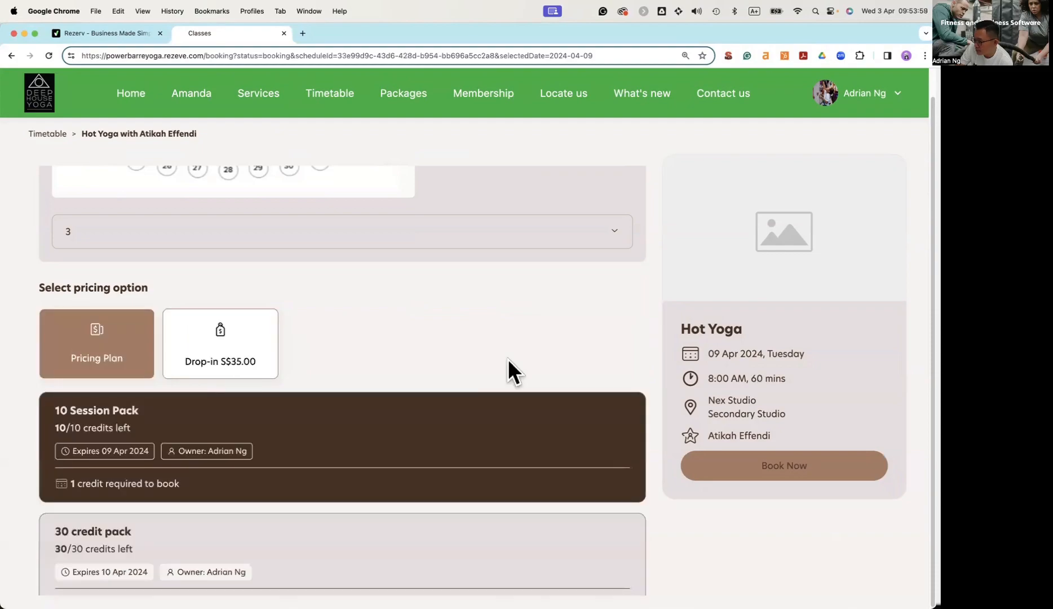
Step: Try the 10 Session Pack and the 30 credit packs as the pricing plan for the booking
scroll(473, 376, down, 2)
click(361, 373)
click(369, 458)
click(363, 373)
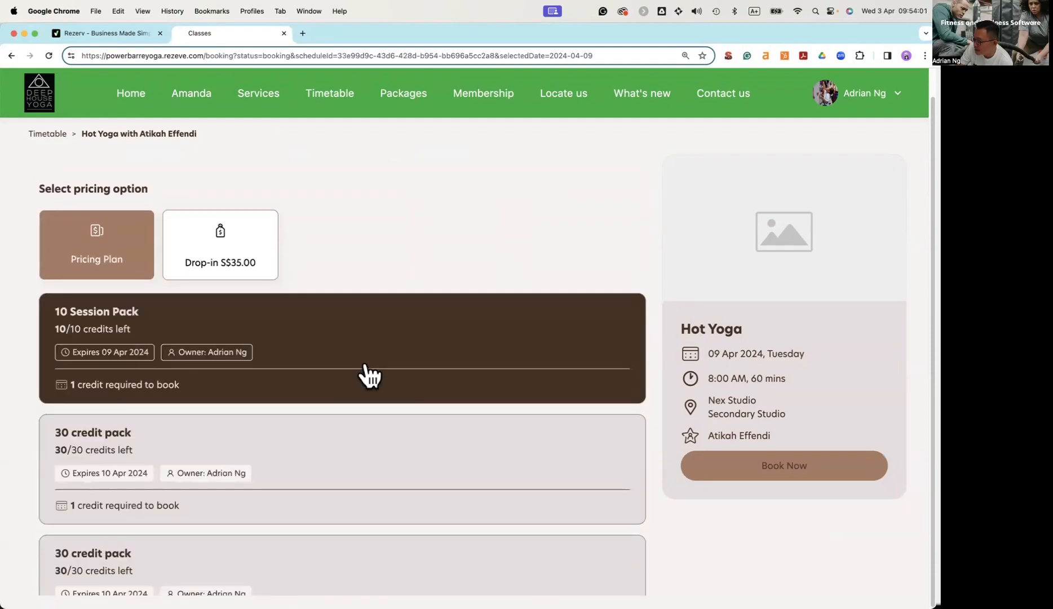
click(197, 468)
click(217, 575)
click(213, 504)
click(242, 395)
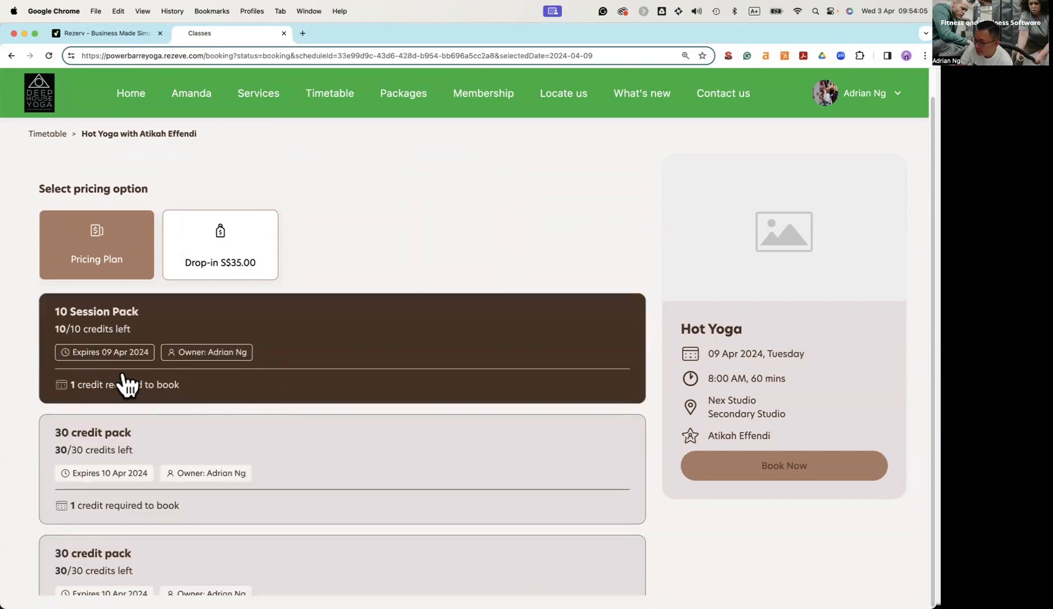
click(125, 457)
click(87, 572)
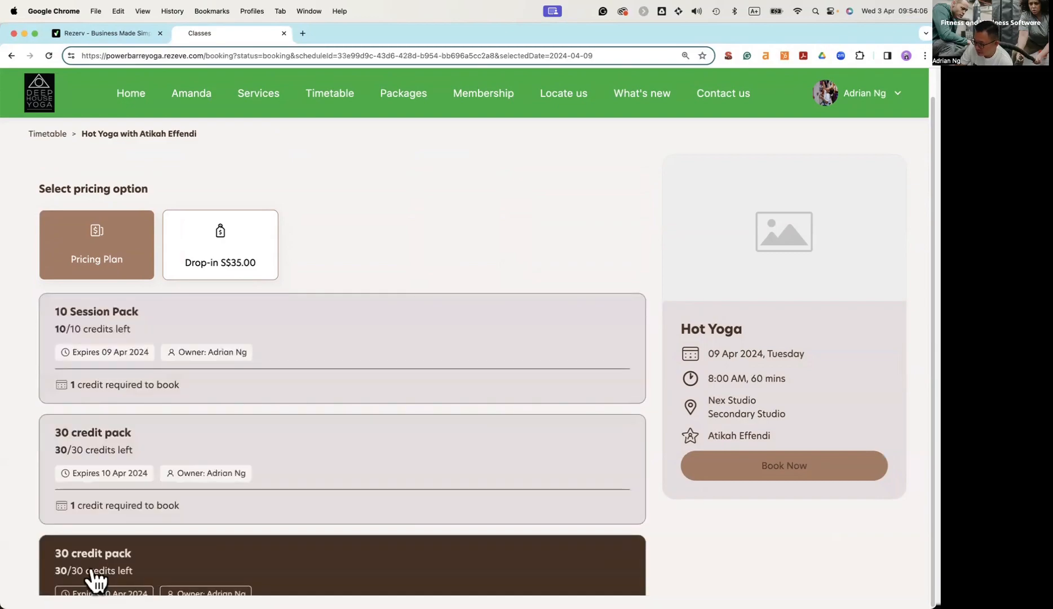
Step: Choose the 10 Session Pack as the pricing plan and book the class
click(155, 388)
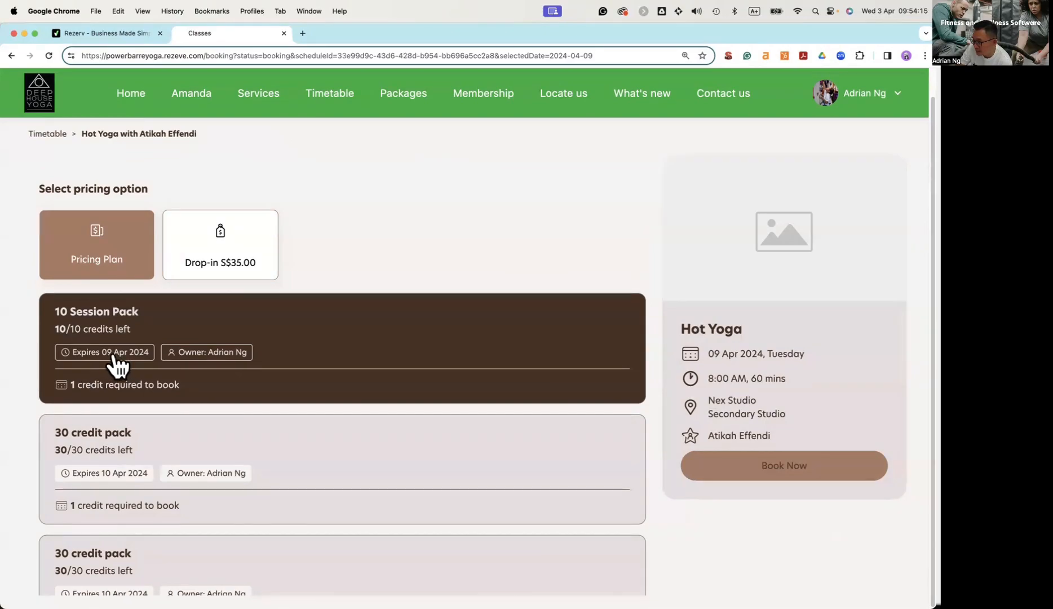
click(121, 480)
click(109, 316)
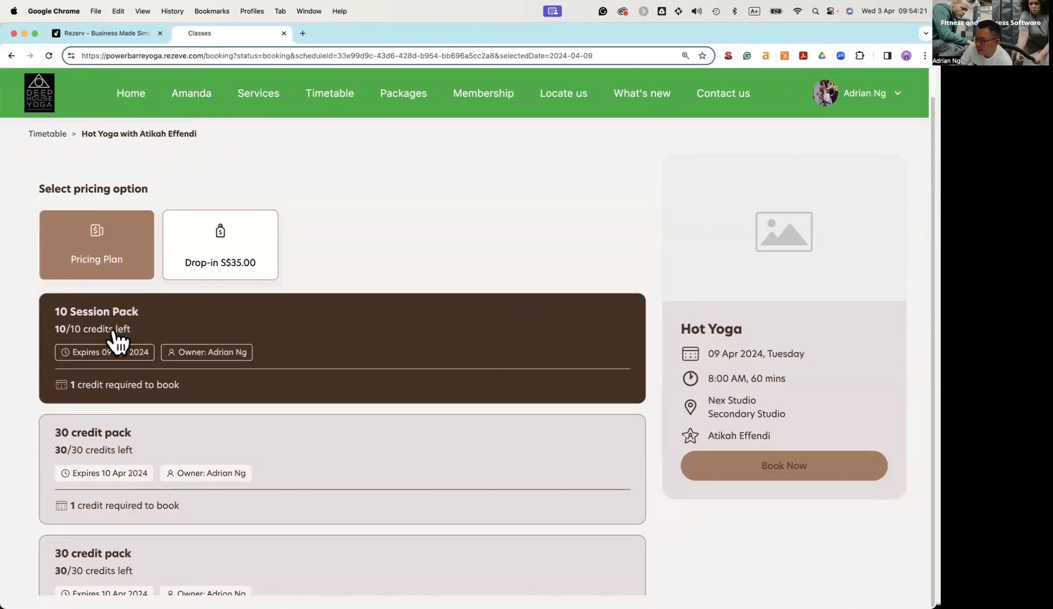
click(685, 475)
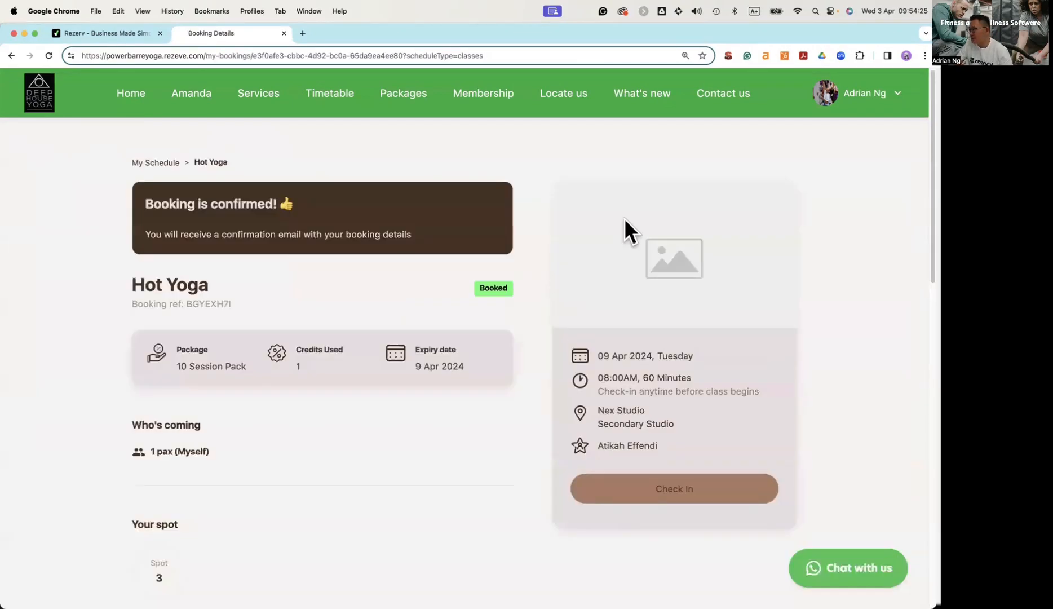
Step: Open the customer's My Schedule page and review the upcoming bookings
click(857, 99)
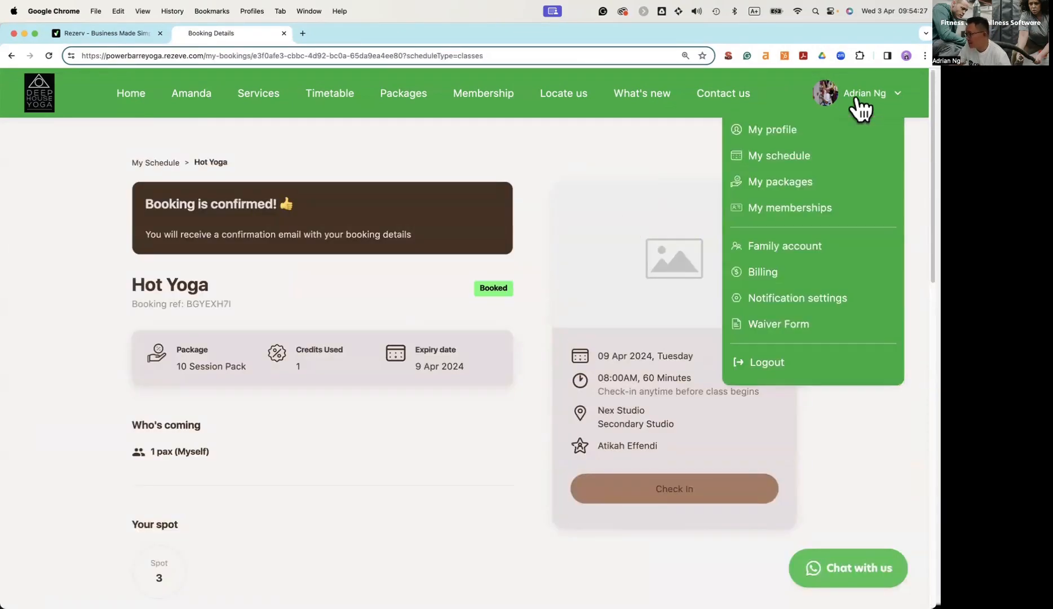
click(778, 155)
scroll(681, 392, down, 1)
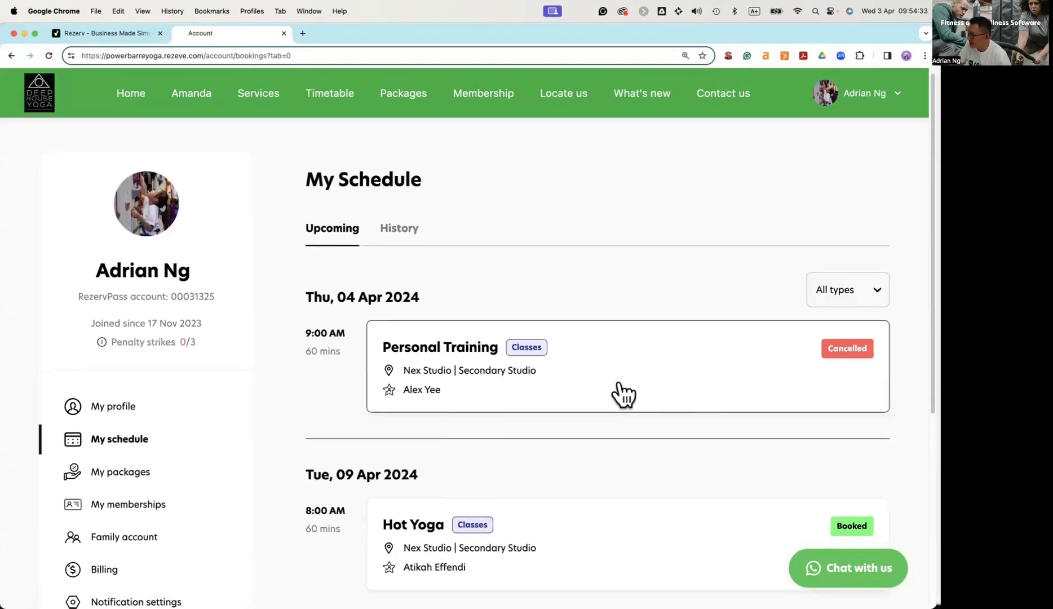
scroll(769, 393, down, 5)
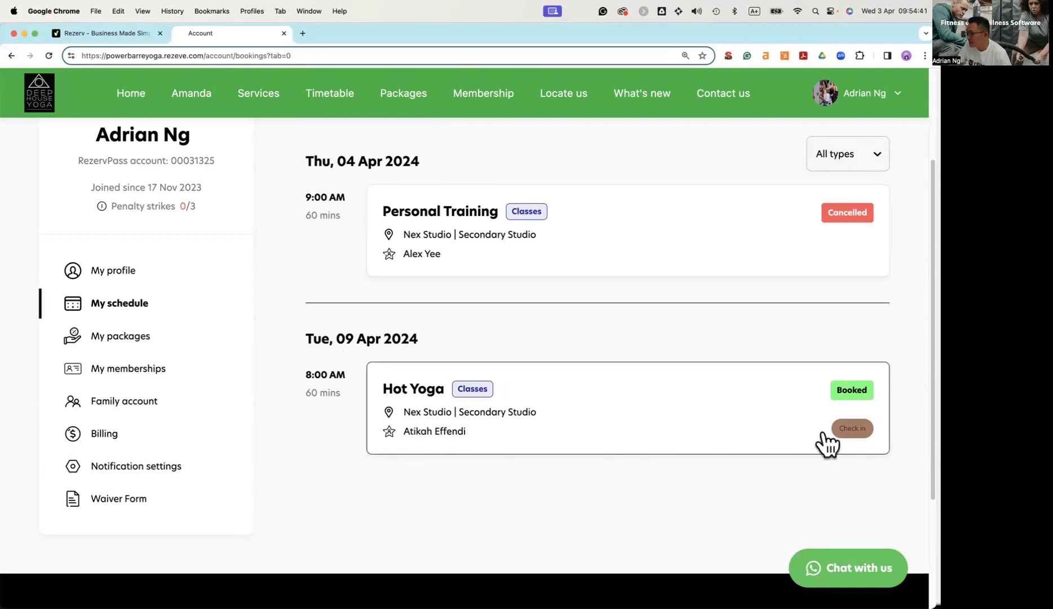
scroll(517, 418, up, 3)
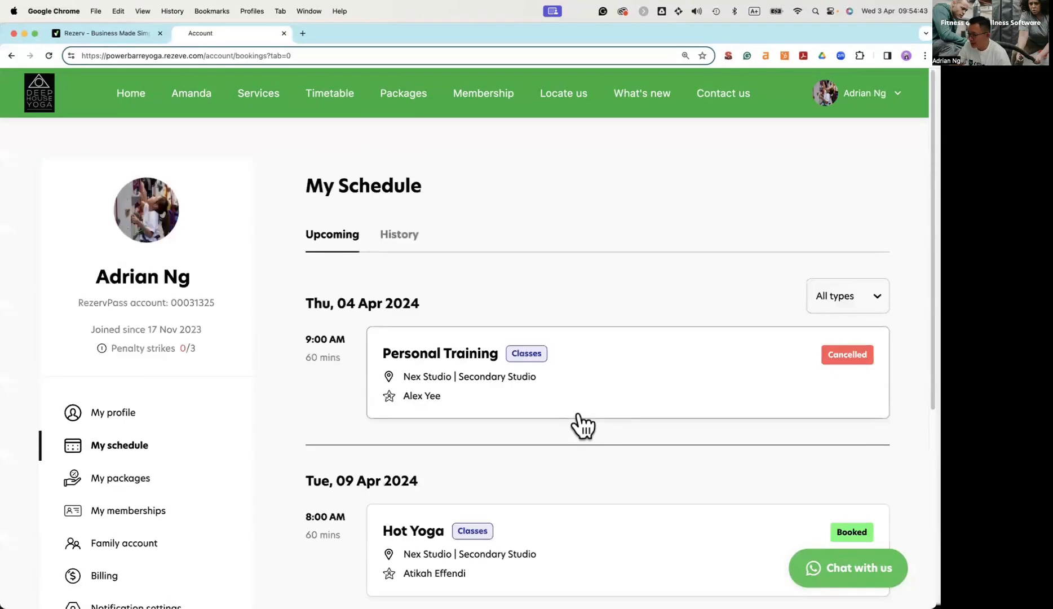
Step: Review the schedule history, including the class rating option for the completed Mon, 01 Apr 2024 Hot Yoga class
click(400, 236)
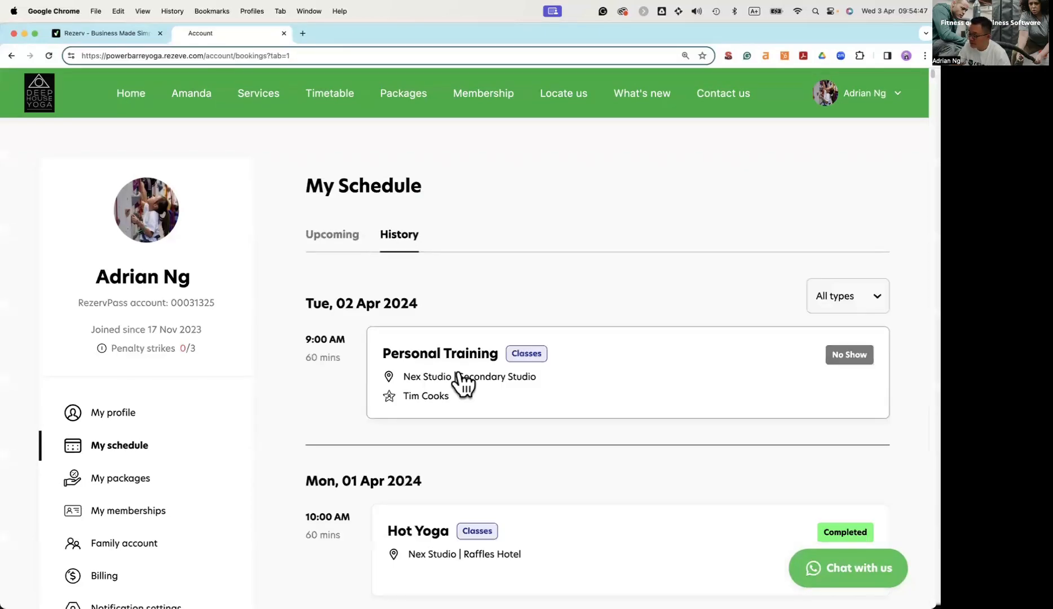
scroll(580, 372, down, 5)
scroll(575, 361, down, 1)
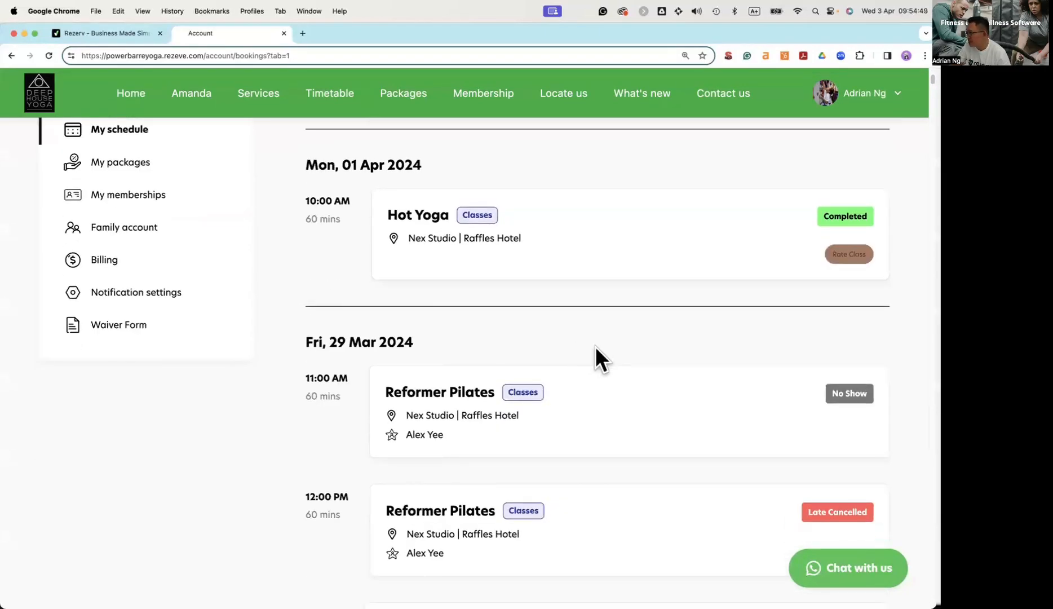
click(847, 254)
click(607, 178)
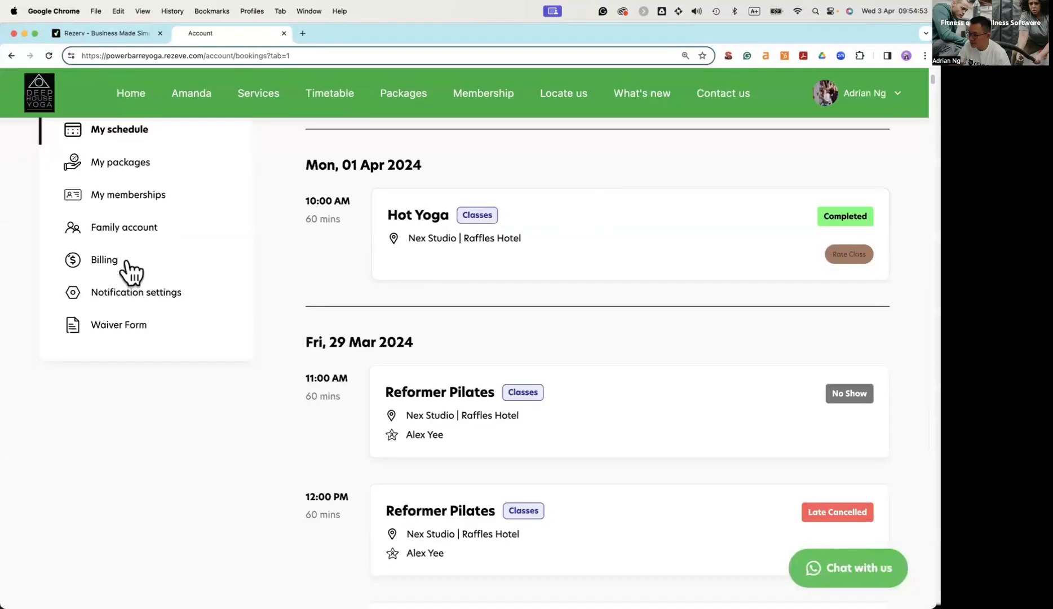
Step: Open My packages and look over the active and the expired packages
scroll(207, 277, up, 5)
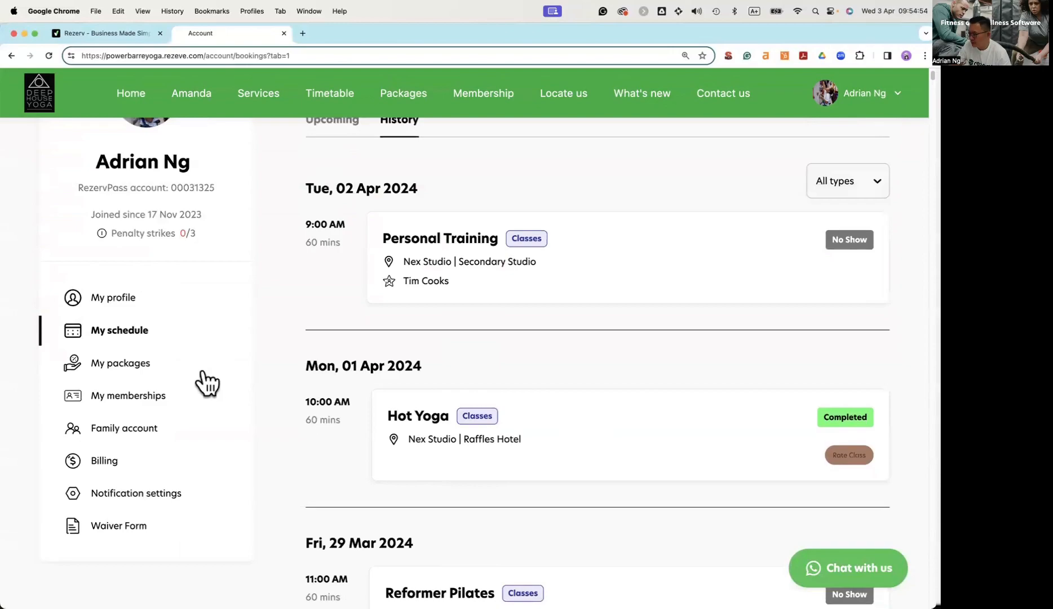
click(102, 367)
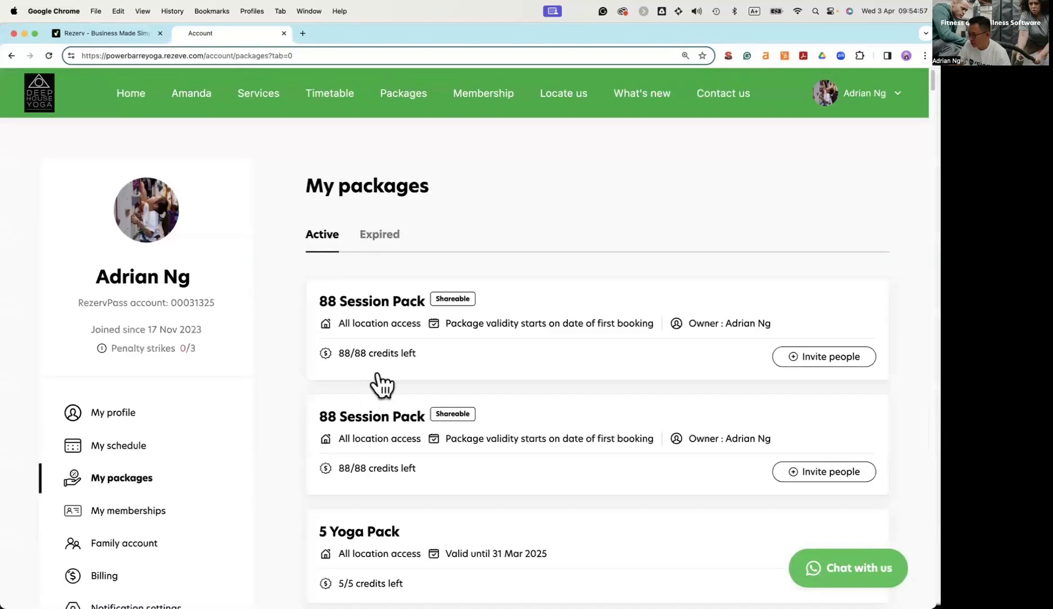
click(384, 243)
scroll(563, 445, down, 1)
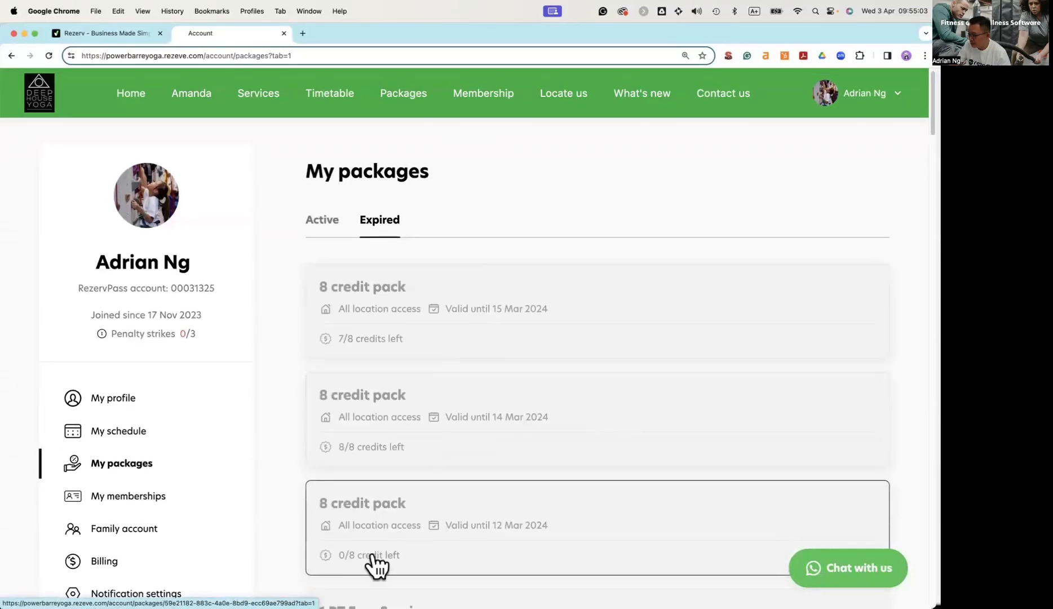
Step: Examine the payment summary, bookings and remaining credits of the expired 8 credit pack valid until 12 Mar 2024
click(471, 545)
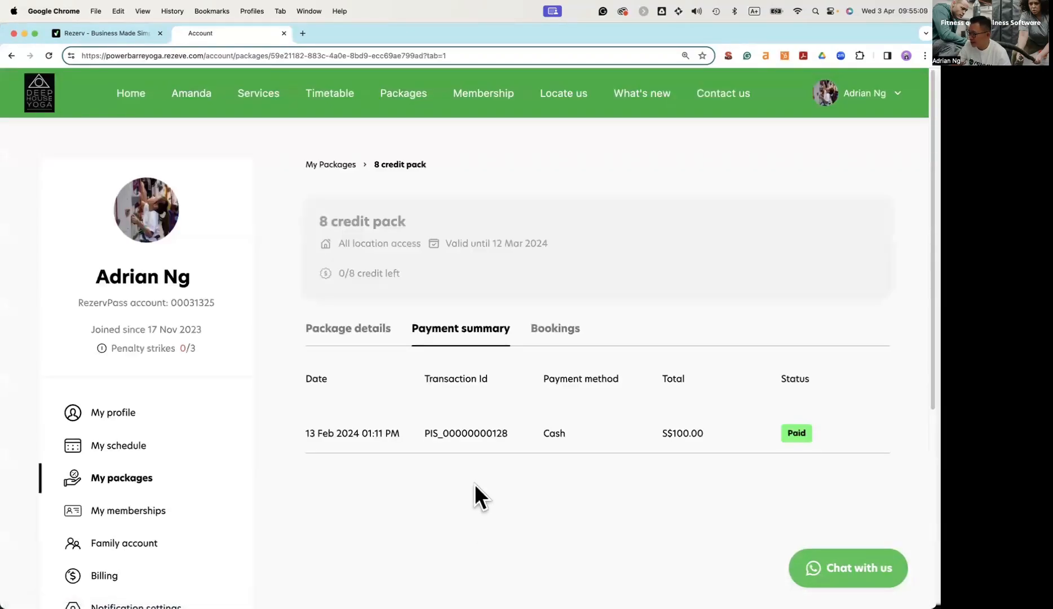
click(565, 342)
scroll(583, 418, down, 10)
scroll(586, 417, down, 15)
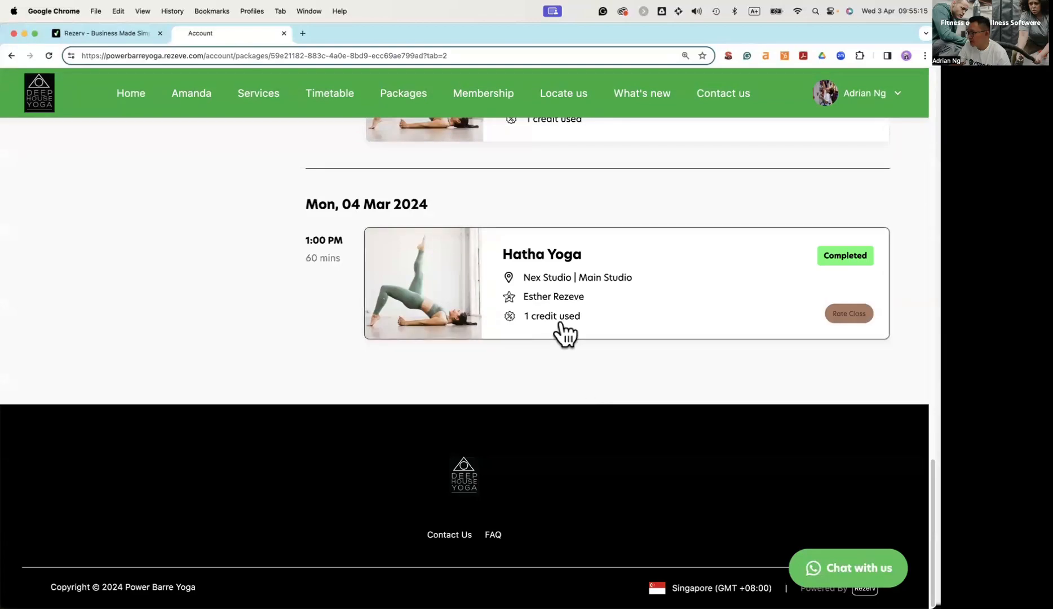
scroll(521, 394, up, 3)
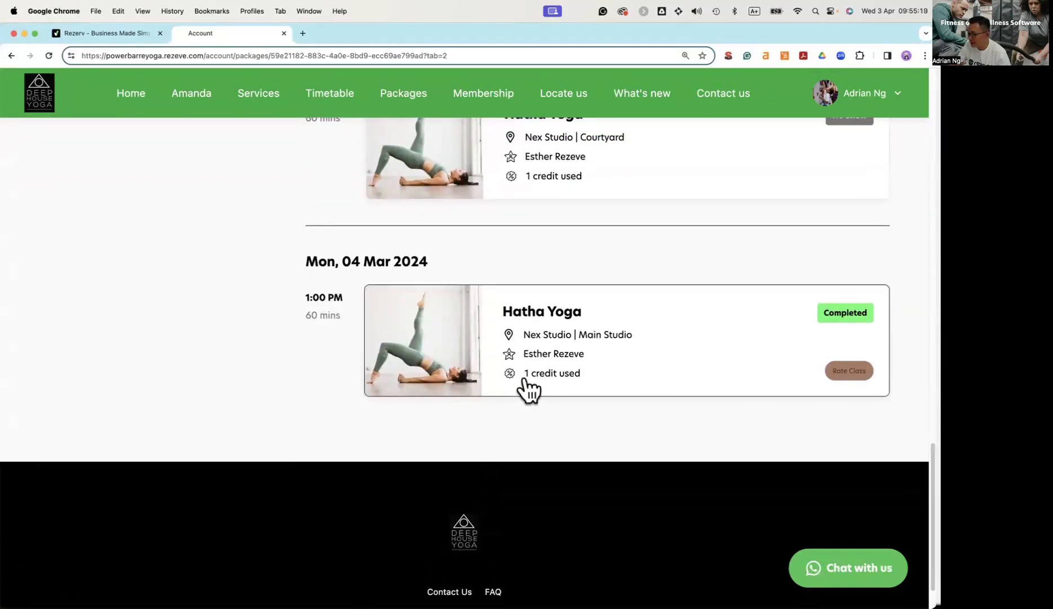
scroll(600, 411, up, 8)
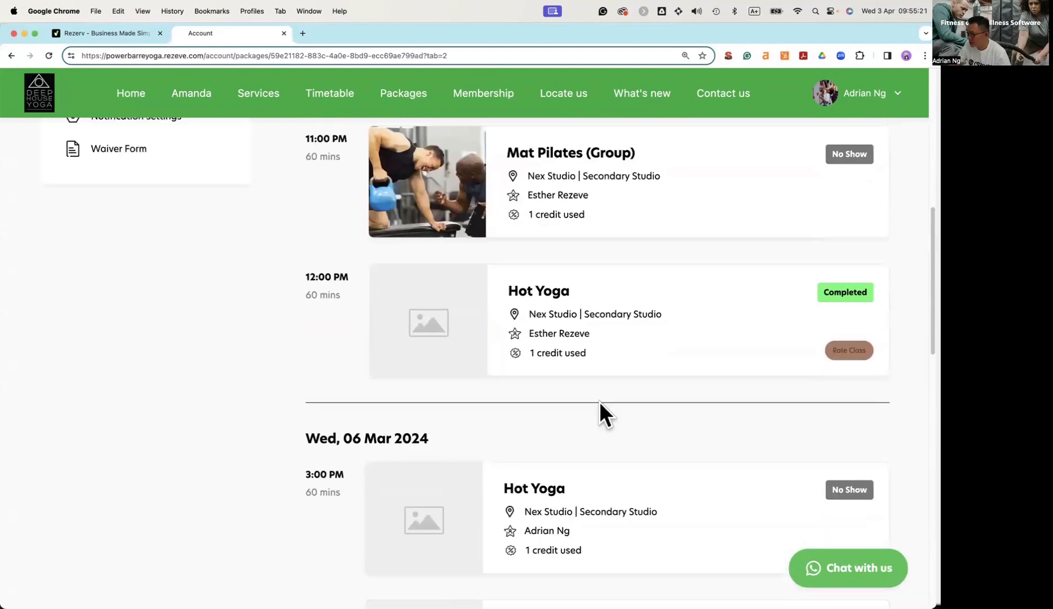
scroll(598, 402, up, 10)
drag(340, 273, 427, 276)
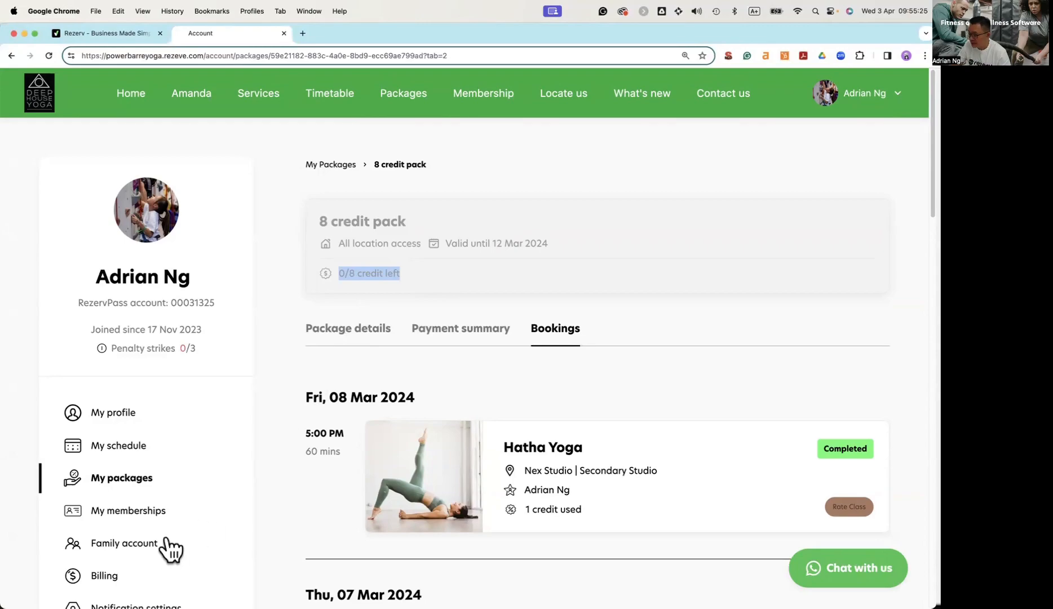
Step: Download and open the receipt for the 02 Apr 2024 88 Session Pack payment from the billing transaction history
click(102, 573)
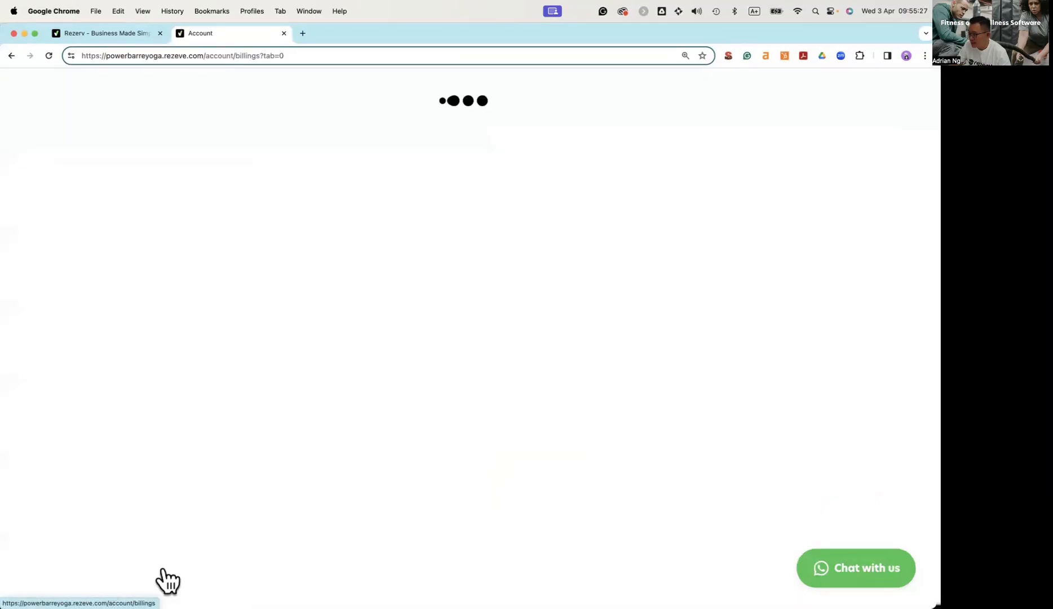
click(446, 236)
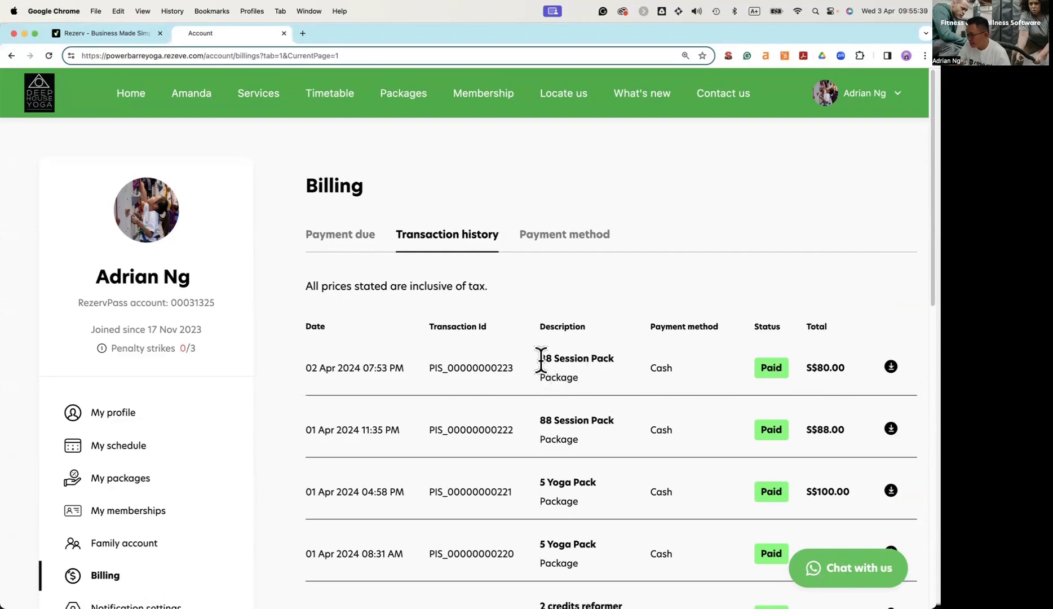
click(891, 366)
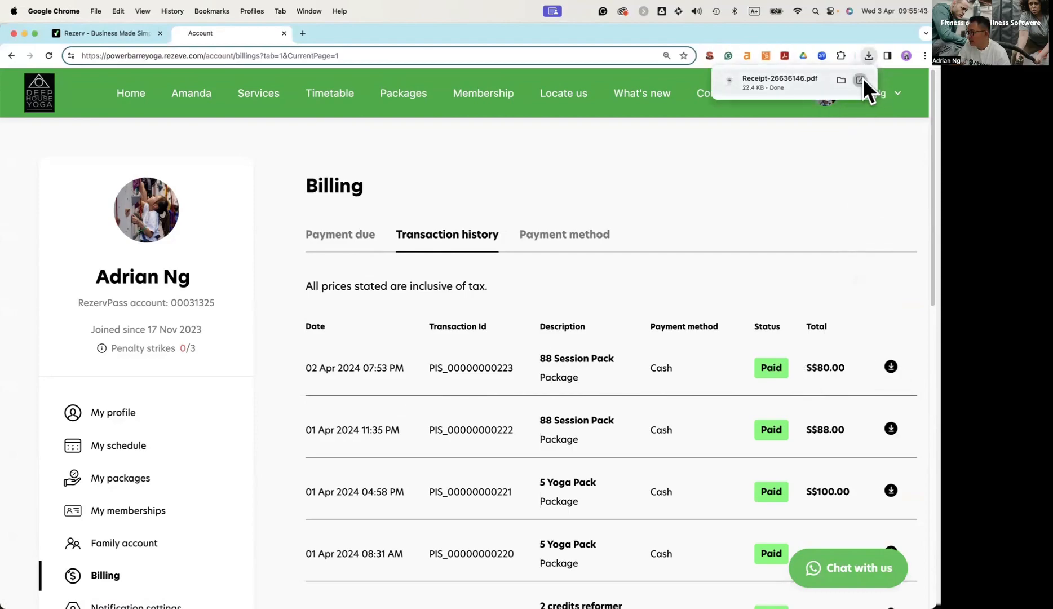
click(861, 78)
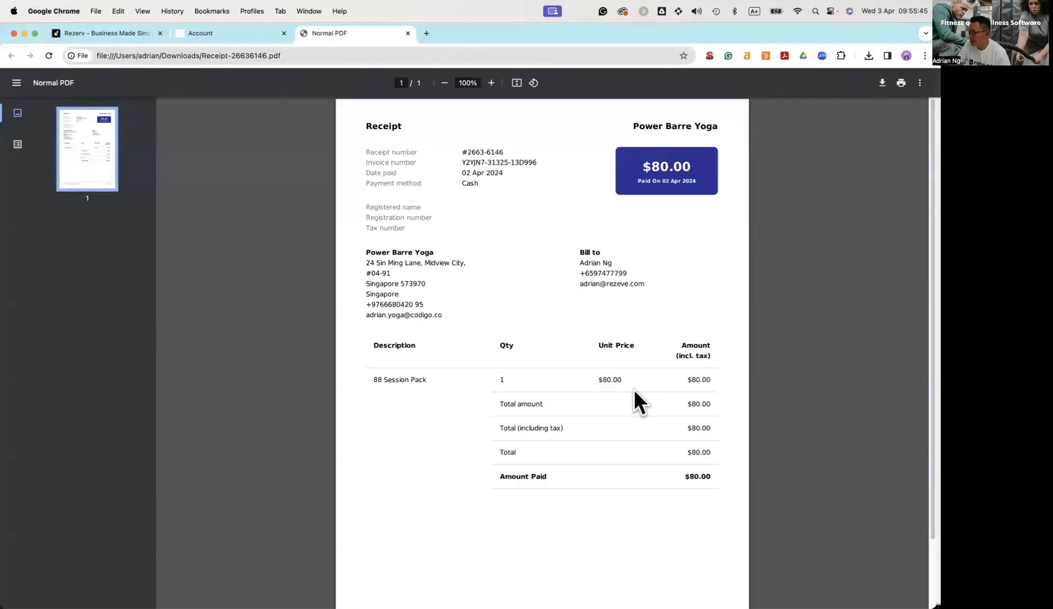
Step: Return to the Rezerv admin schedule and look over the week of 08 to 14 April
click(192, 33)
click(103, 35)
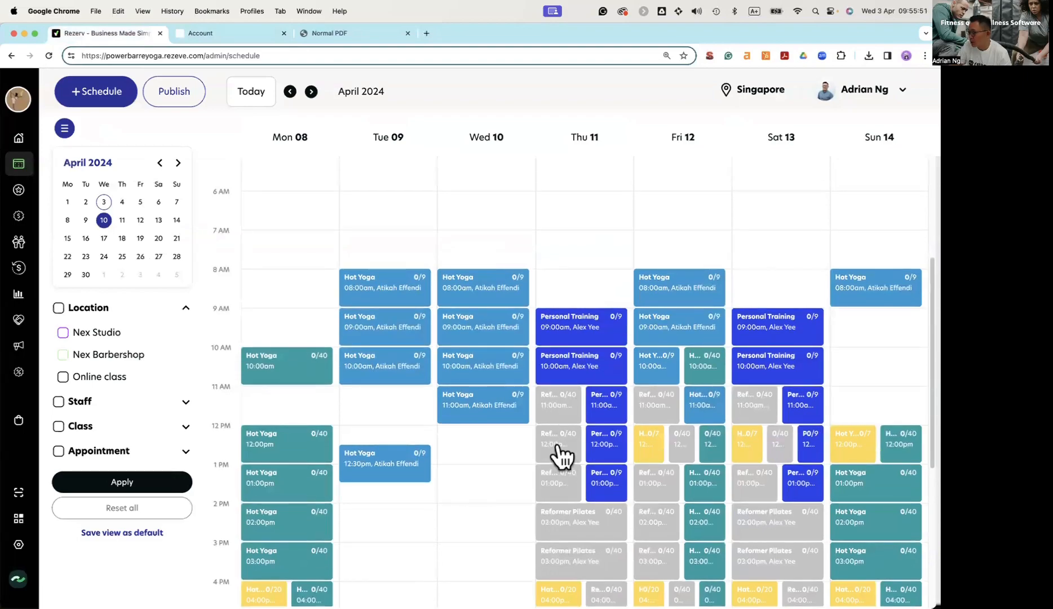
scroll(557, 439, down, 1)
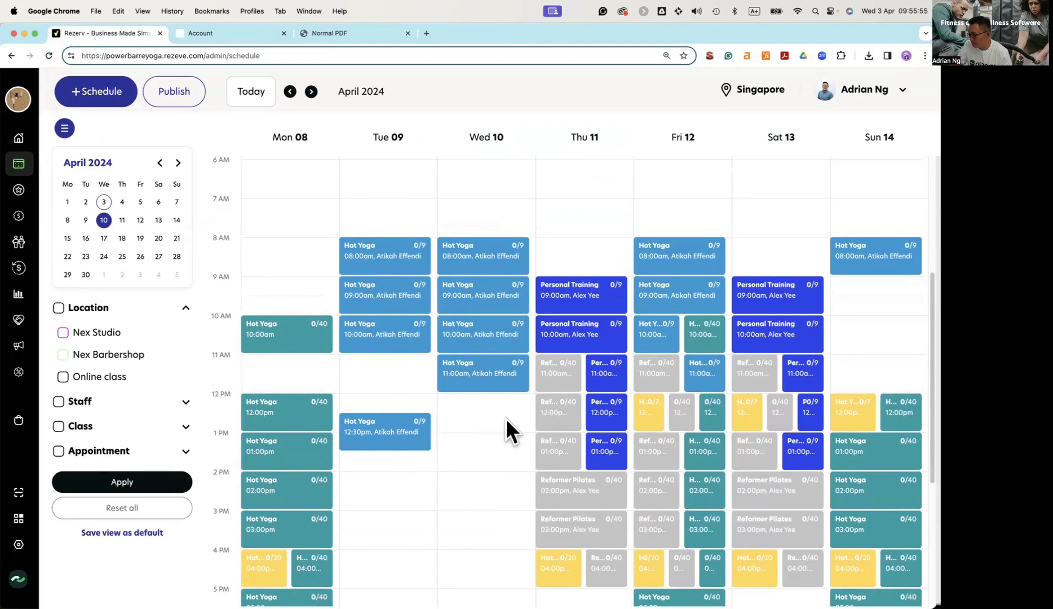
scroll(473, 435, down, 1)
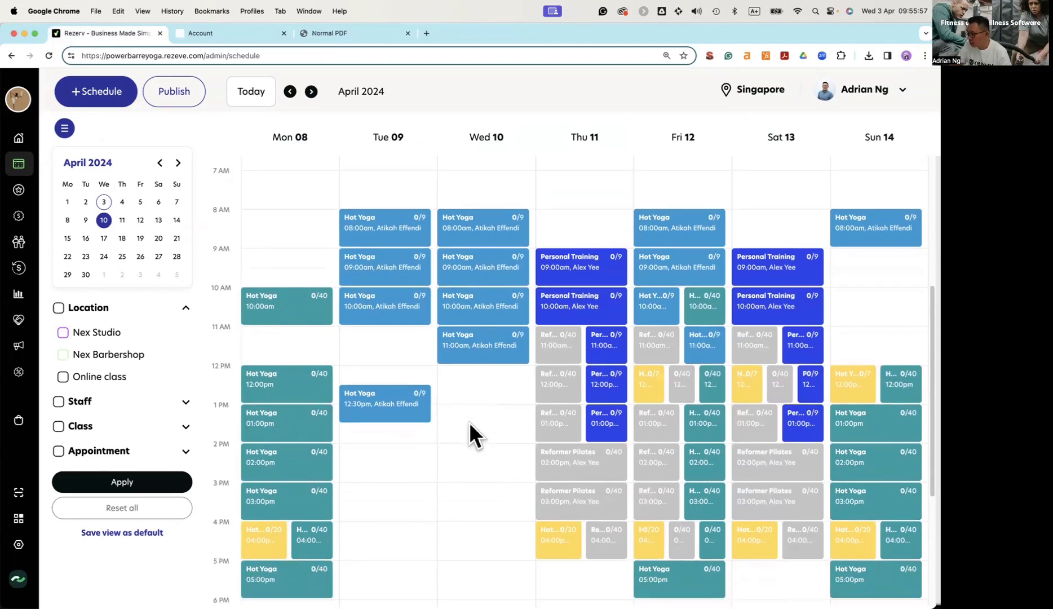
Step: Examine the daytime and evening class slots across the schedule for 08 to 14 April
scroll(473, 437, down, 3)
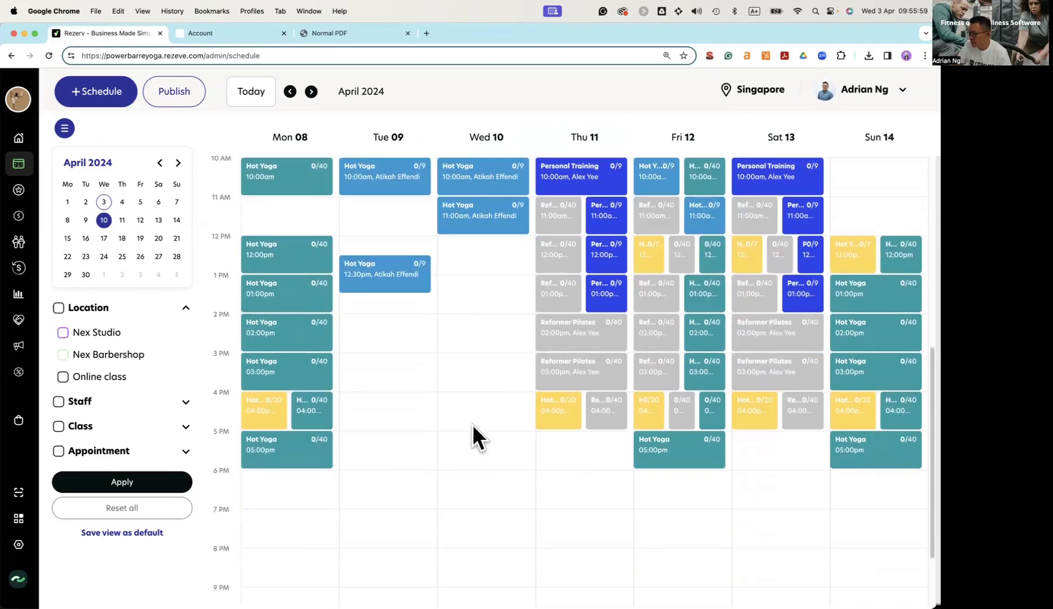
scroll(469, 420, up, 1)
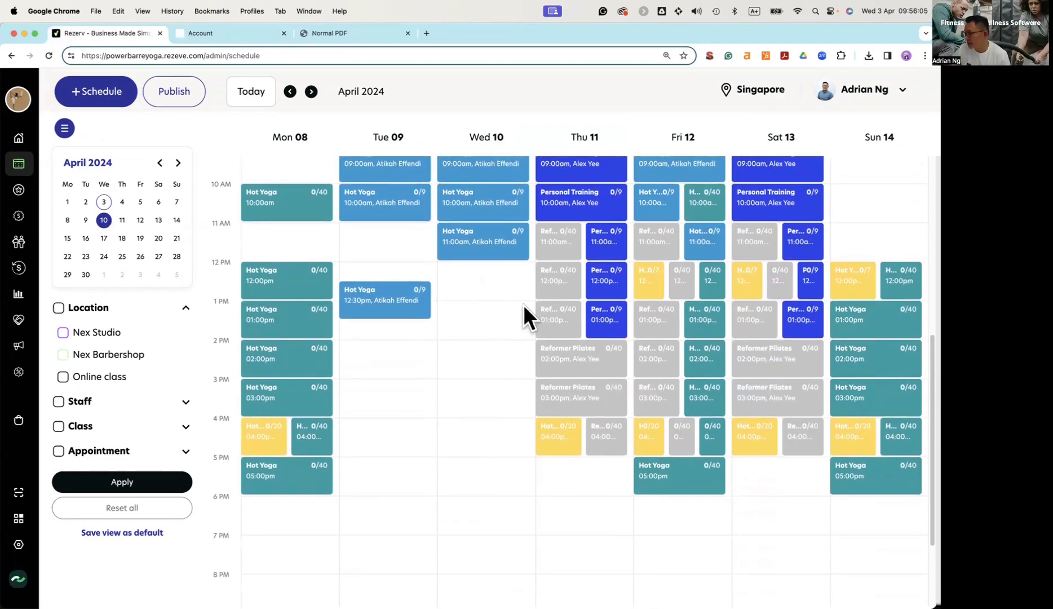
mouse_move(18, 502)
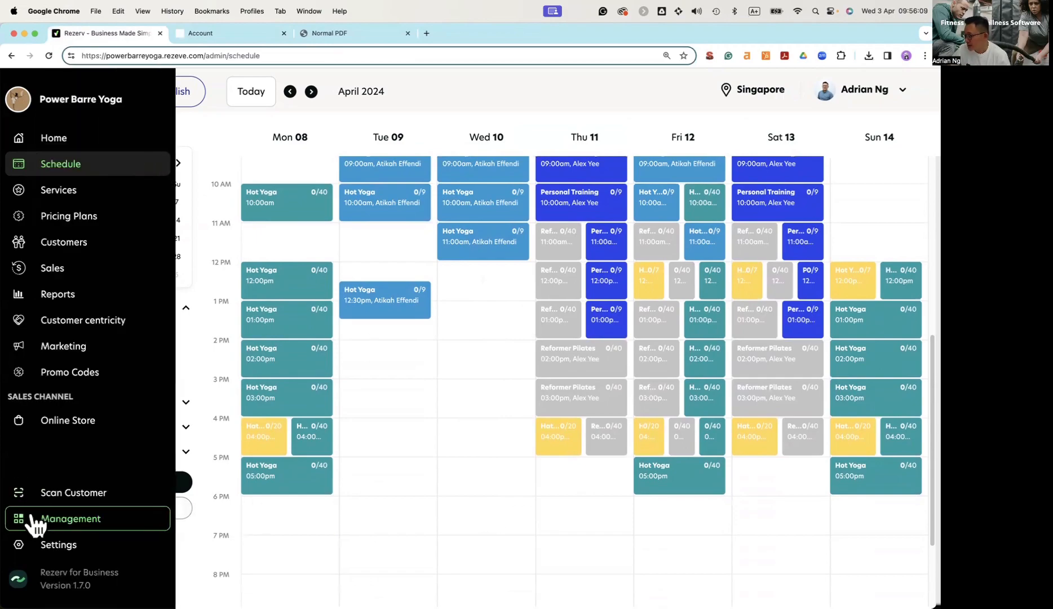
scroll(559, 477, up, 4)
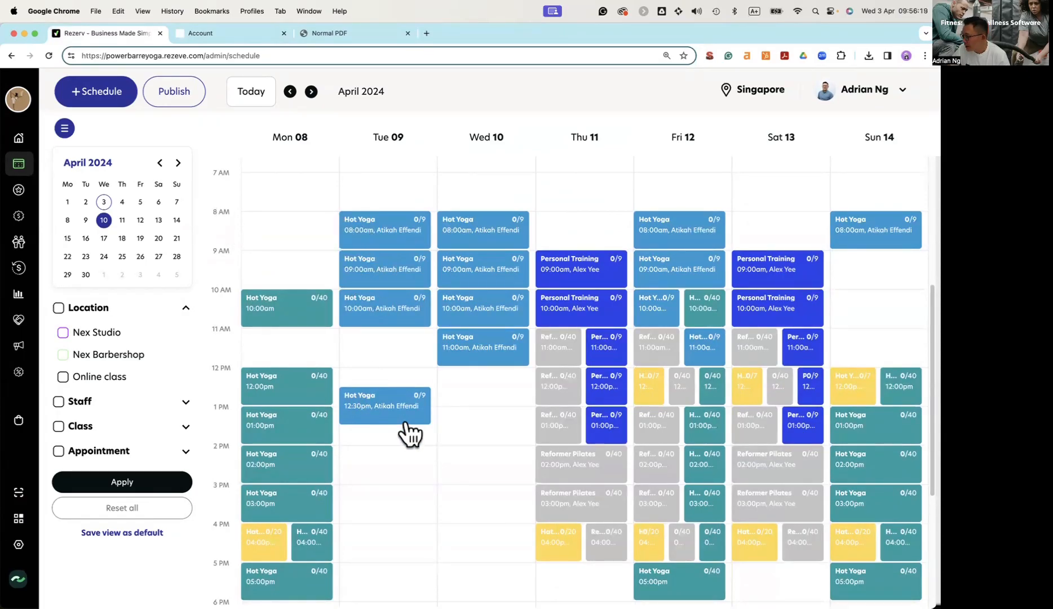
scroll(371, 418, up, 1)
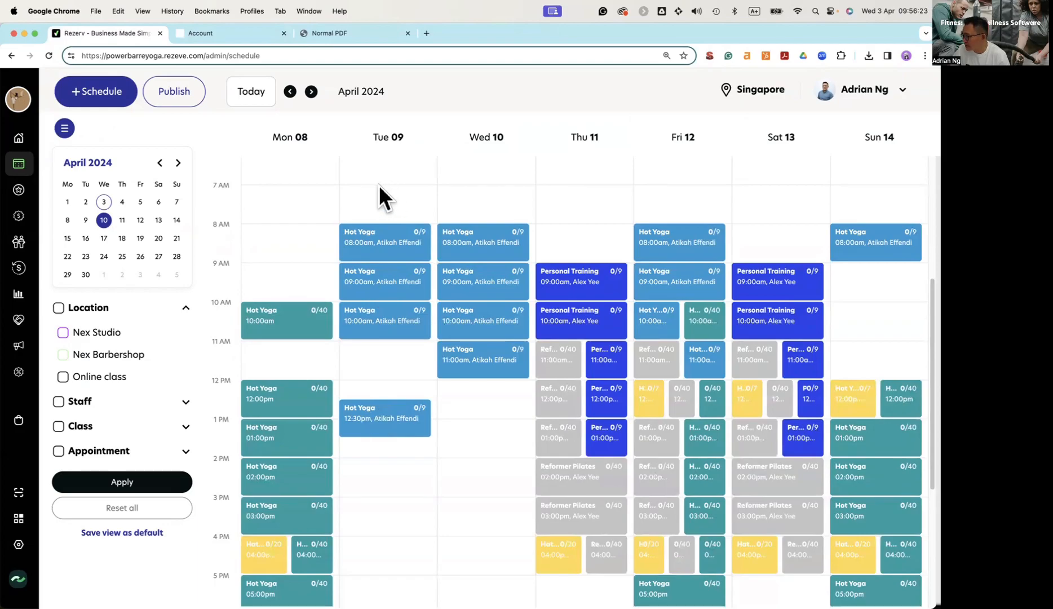
scroll(395, 225, down, 5)
scroll(403, 360, up, 5)
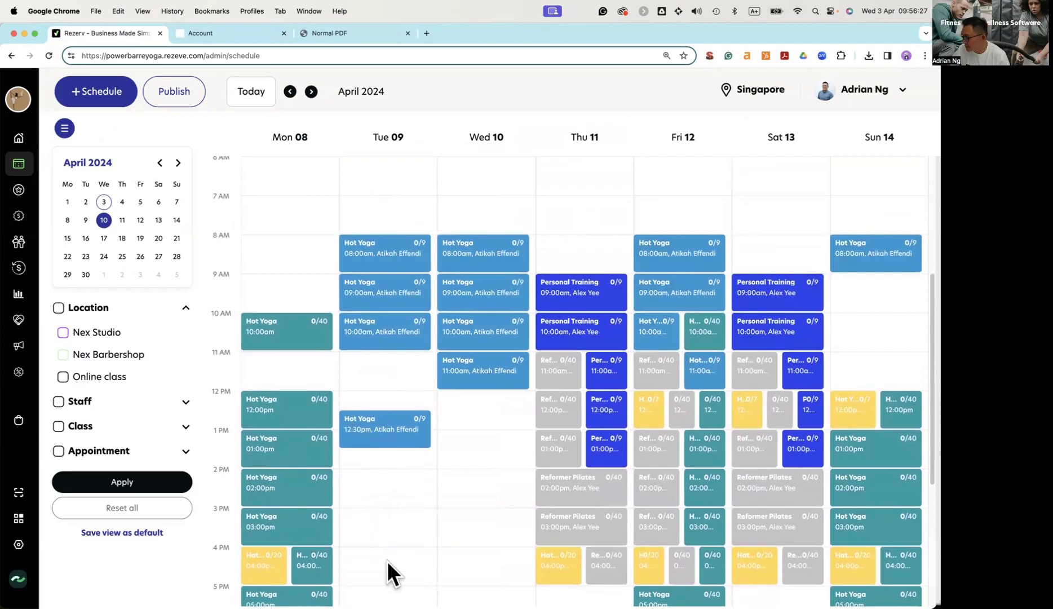
scroll(392, 481, down, 3)
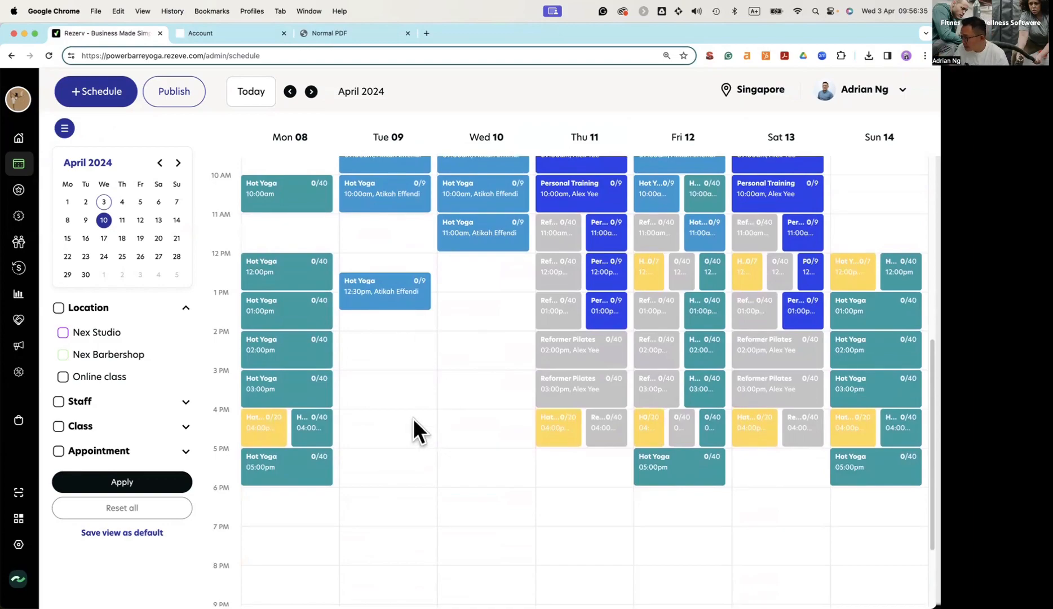
scroll(395, 410, up, 2)
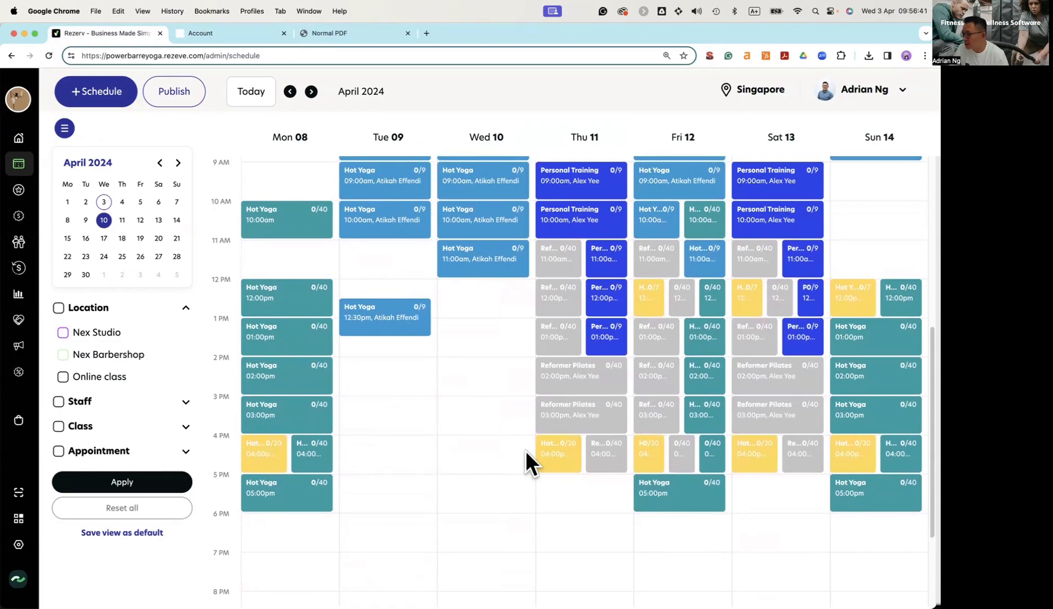
Step: Open the Tennis Court appointment from the Facility Rental category of the appointment services
mouse_move(36, 483)
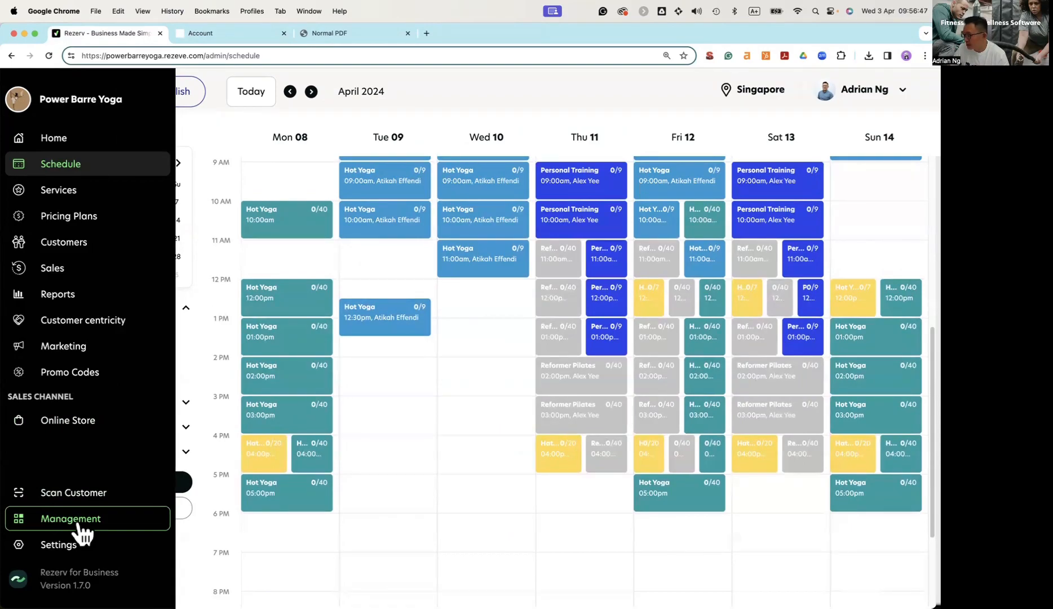
click(79, 192)
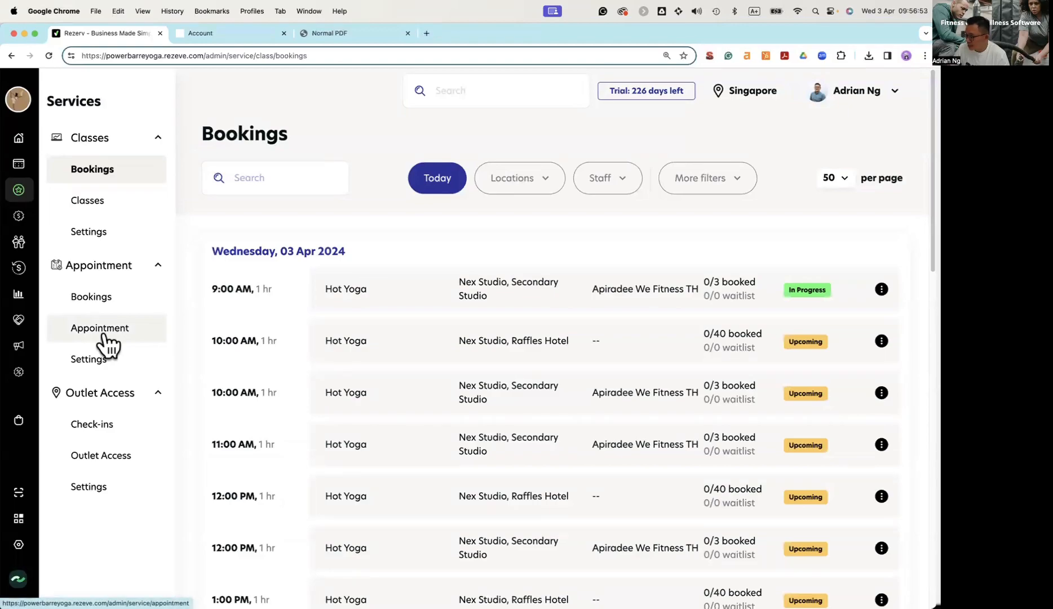
click(107, 338)
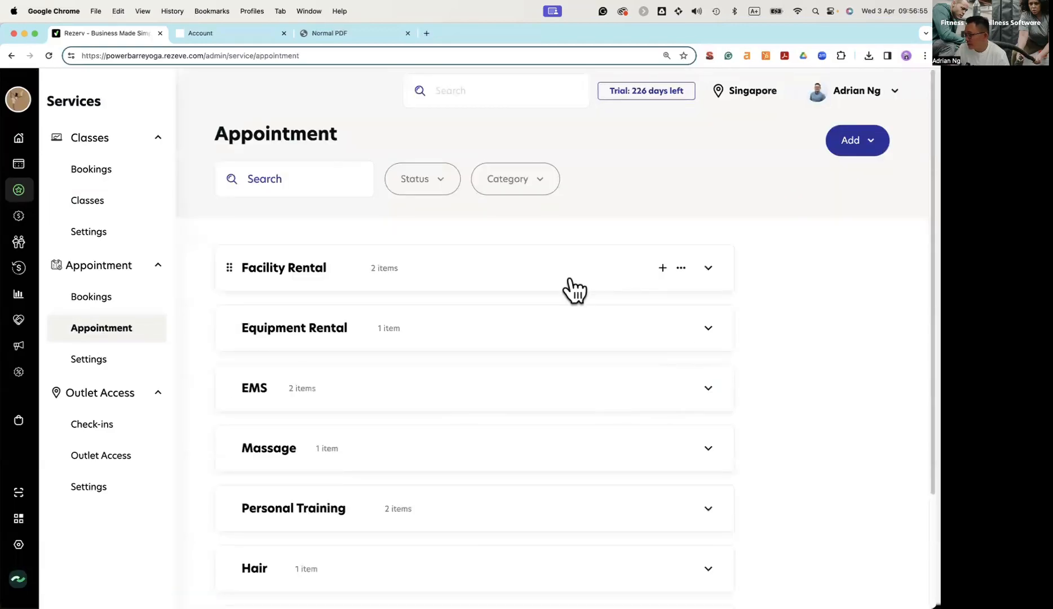
click(526, 272)
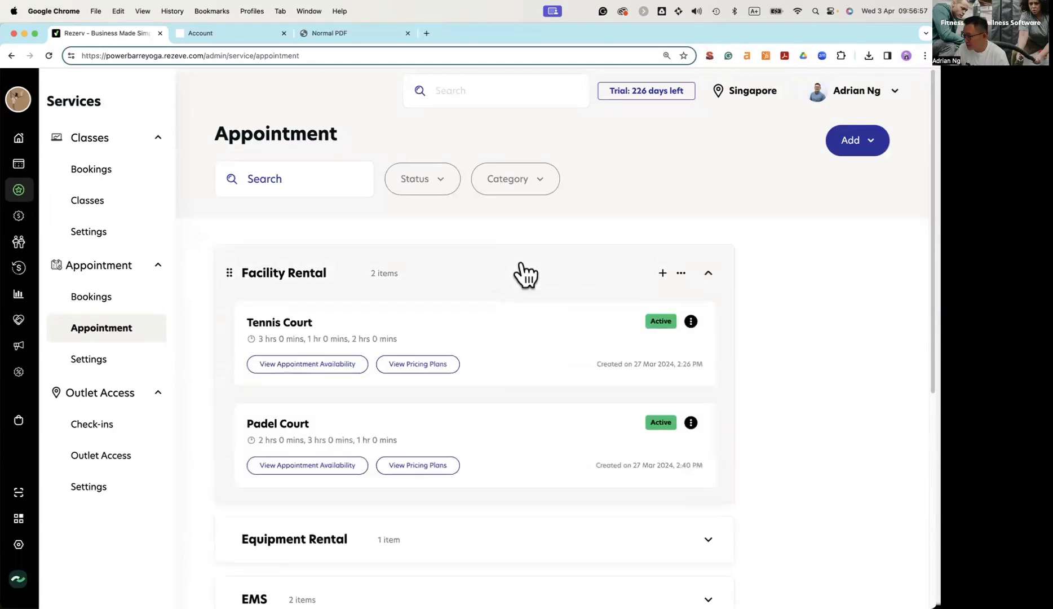
click(420, 333)
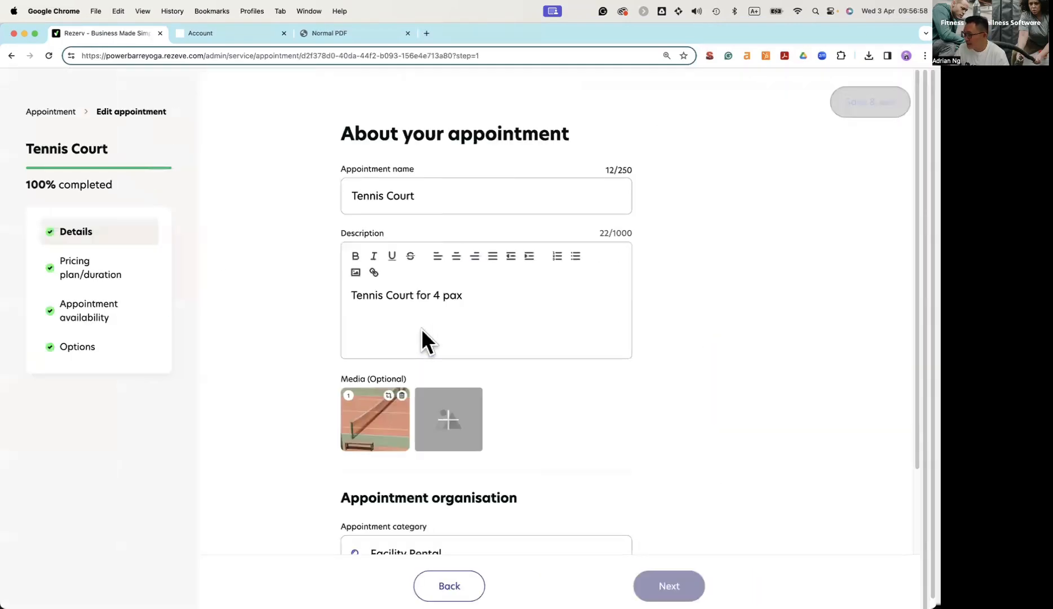
Step: Review the duration variants and drop-in prices in the Tennis Court pricing plan
click(115, 274)
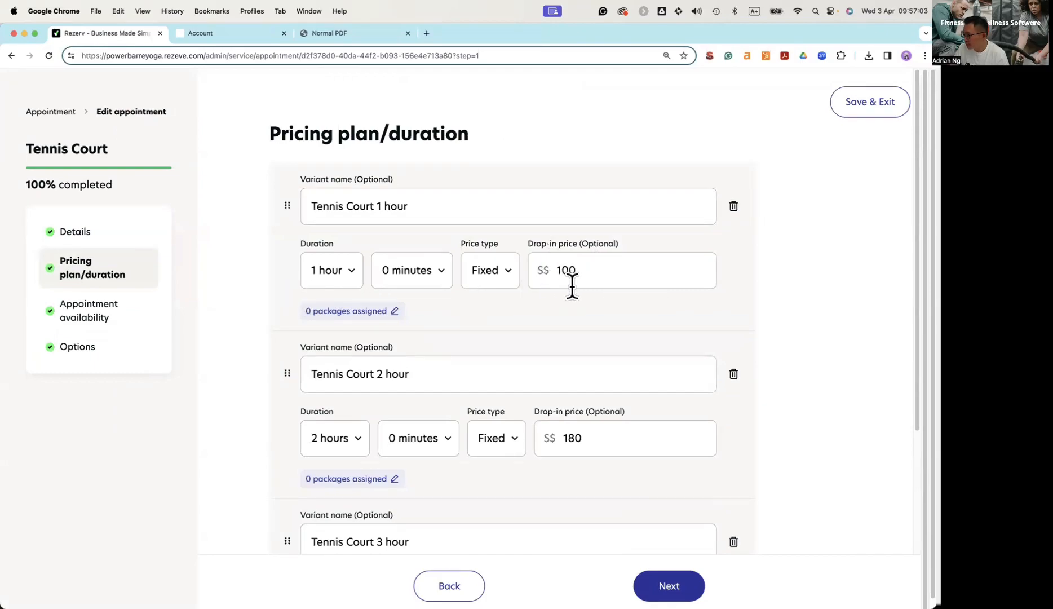
scroll(569, 284, down, 1)
scroll(571, 400, down, 3)
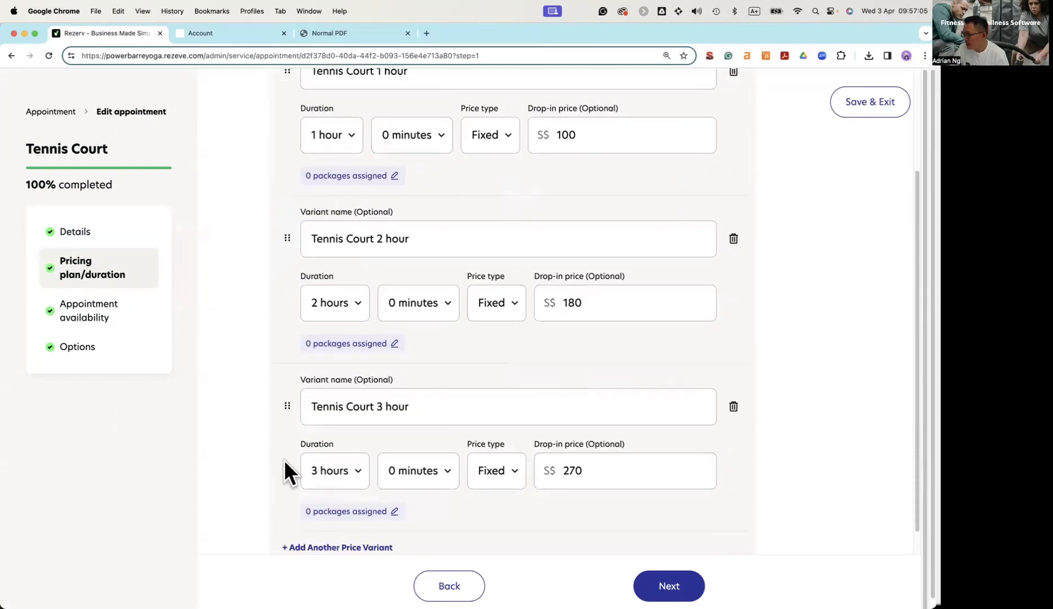
scroll(593, 477, up, 4)
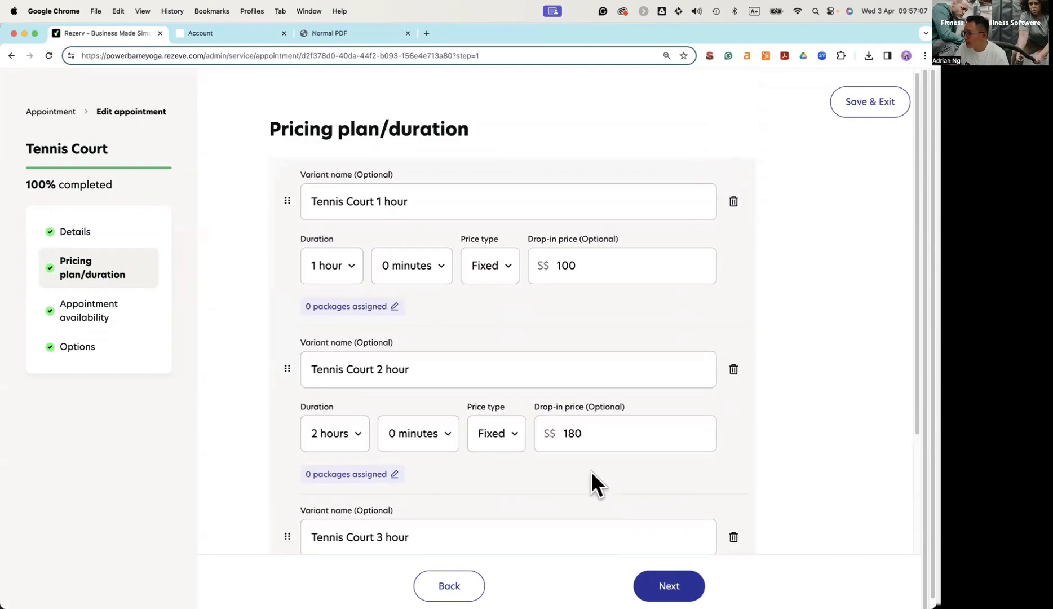
Step: Try assigning the 5 Yoga Pack at 1 credit to the Tennis Court 1 hour variant, without saving
click(355, 307)
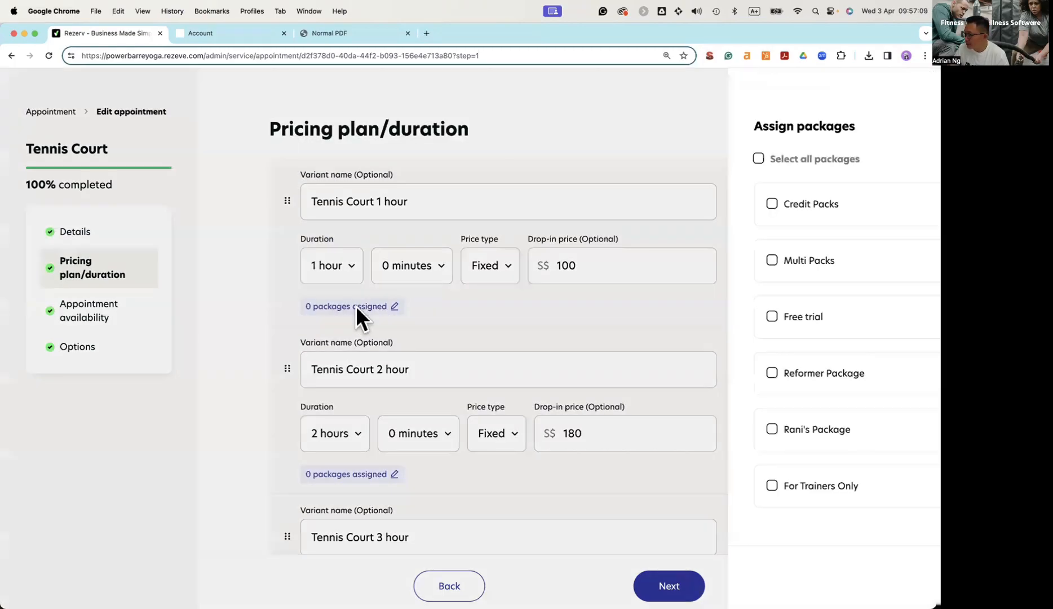
click(688, 213)
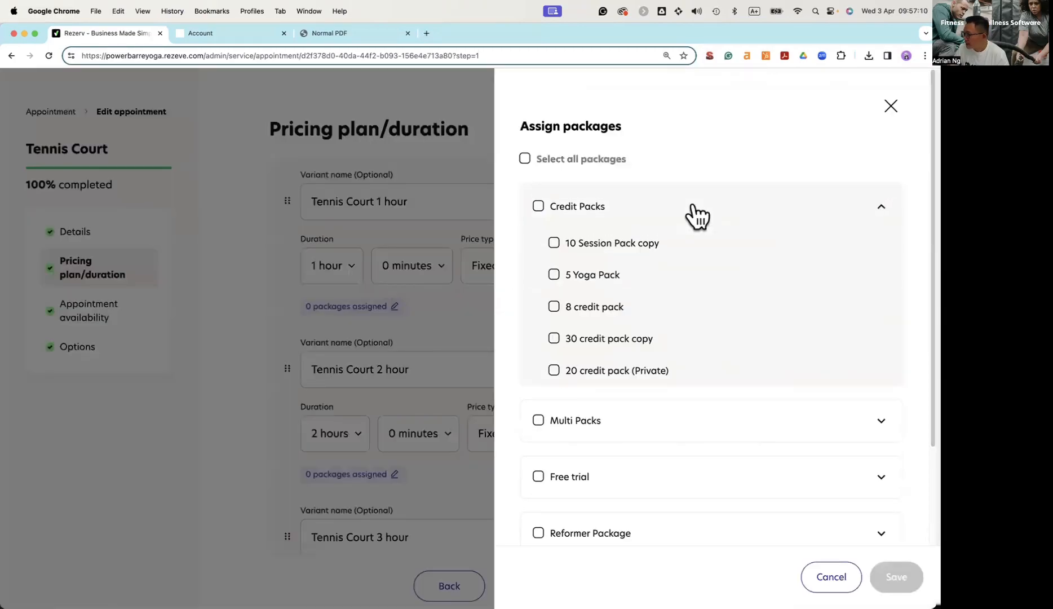
click(588, 276)
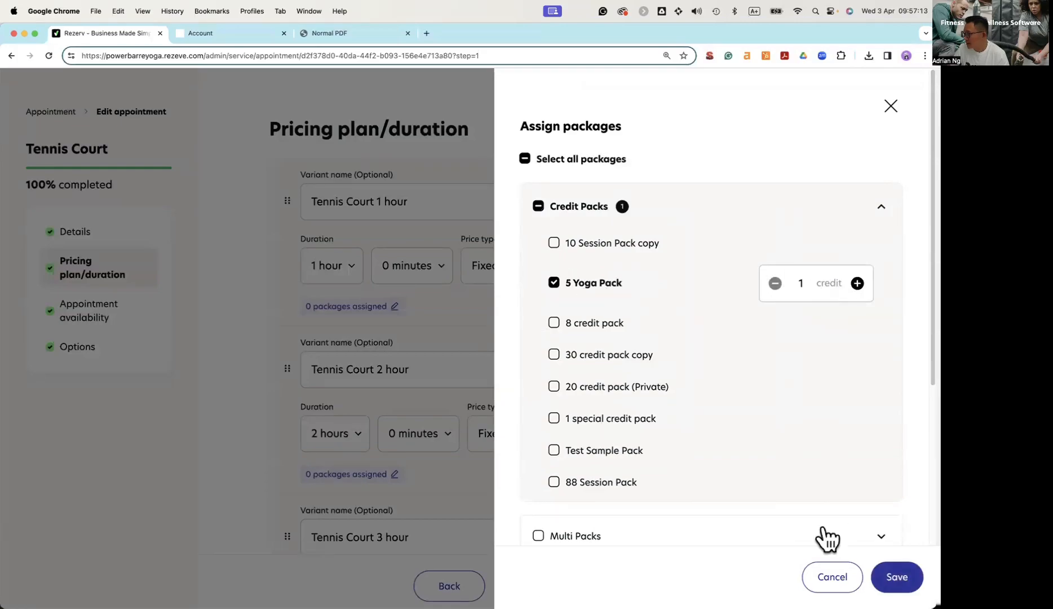
click(831, 576)
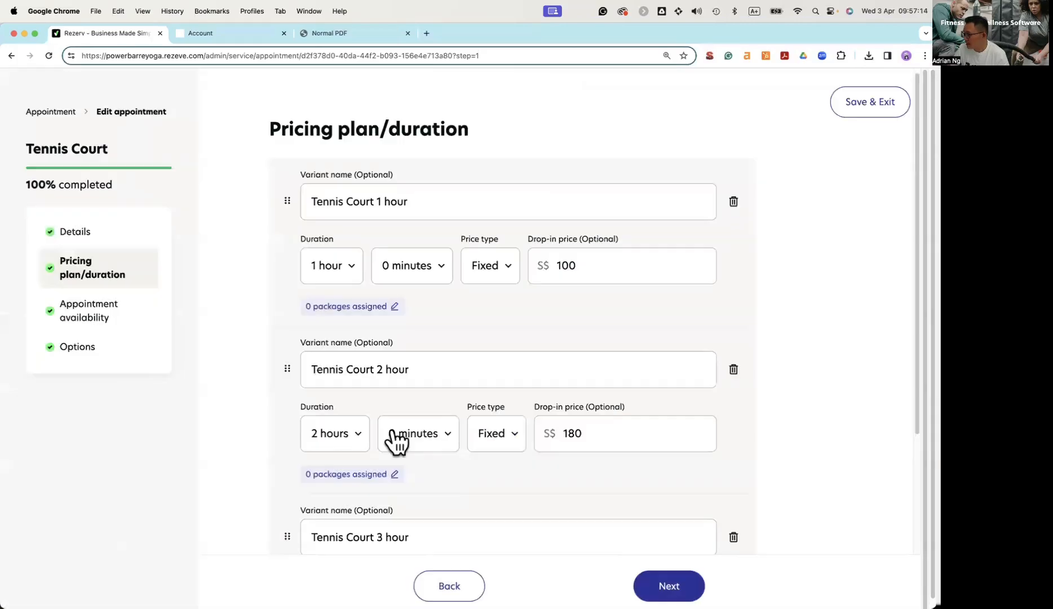
Step: Try assigning the 5 Yoga Pack to the Tennis Court 2 hour variant, without saving
click(321, 479)
click(686, 217)
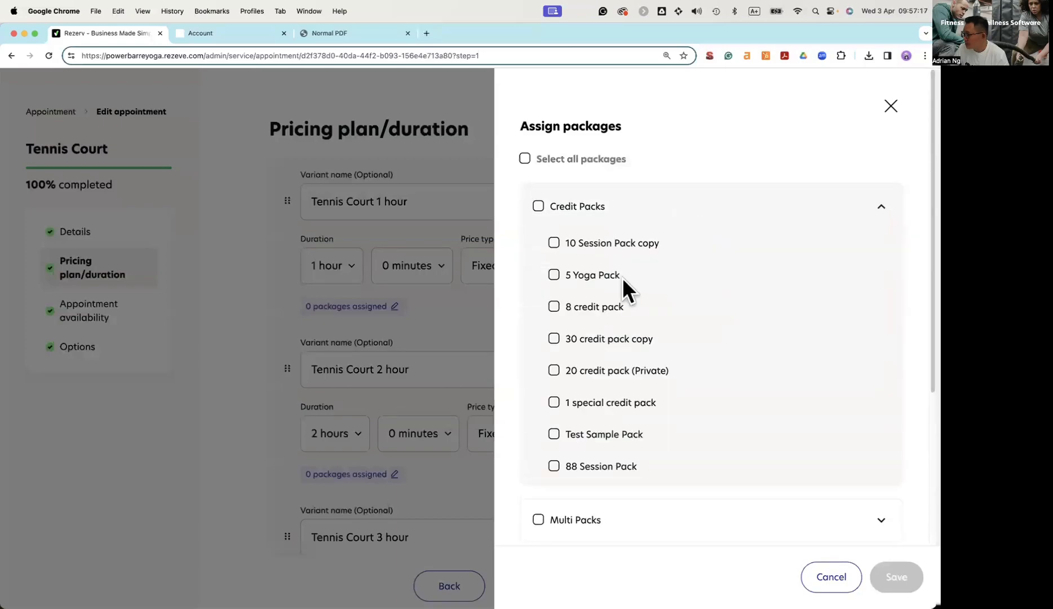
click(578, 288)
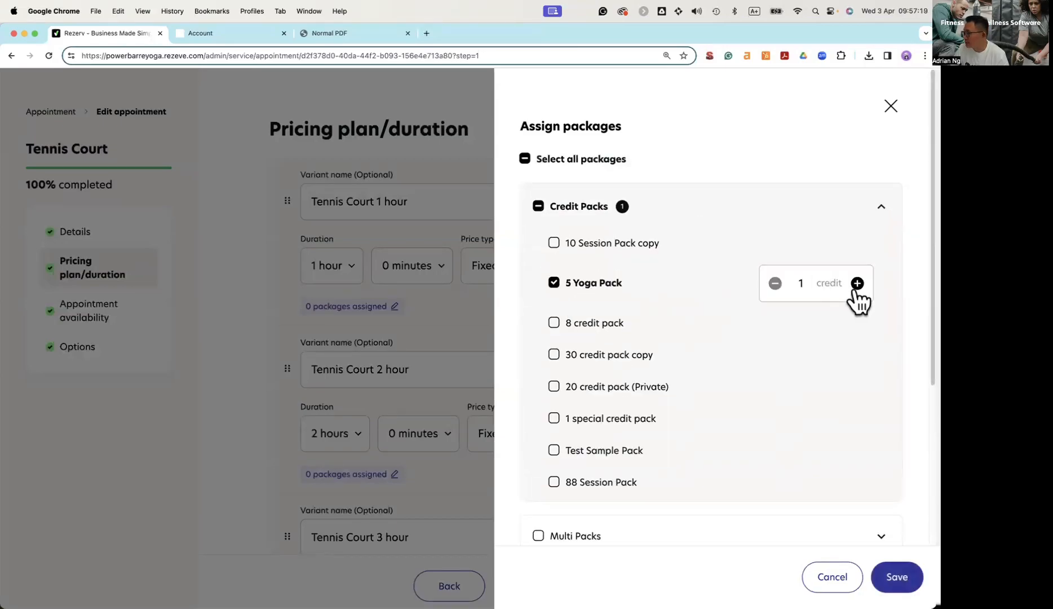
click(835, 574)
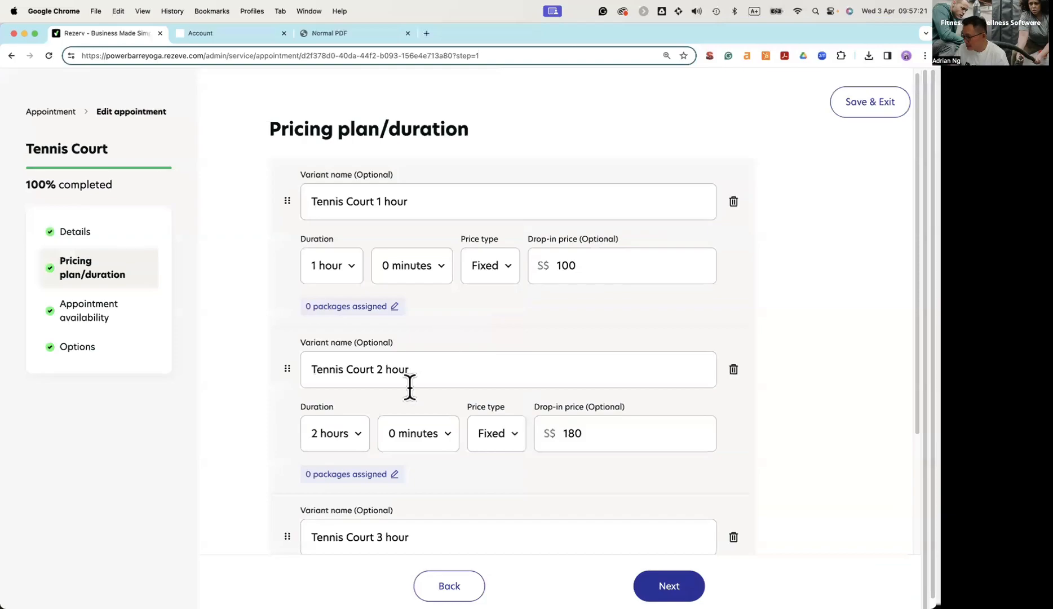
Step: Review Tennis Court's staff and resource availability settings and its booking interval, buffer time and minimum notice options
click(80, 314)
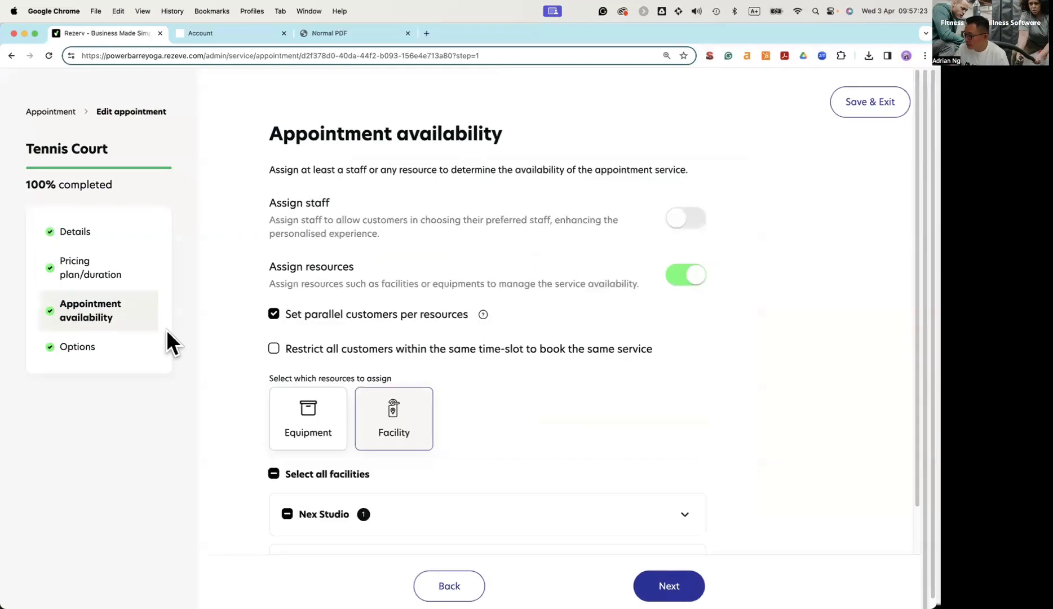
scroll(519, 358, down, 2)
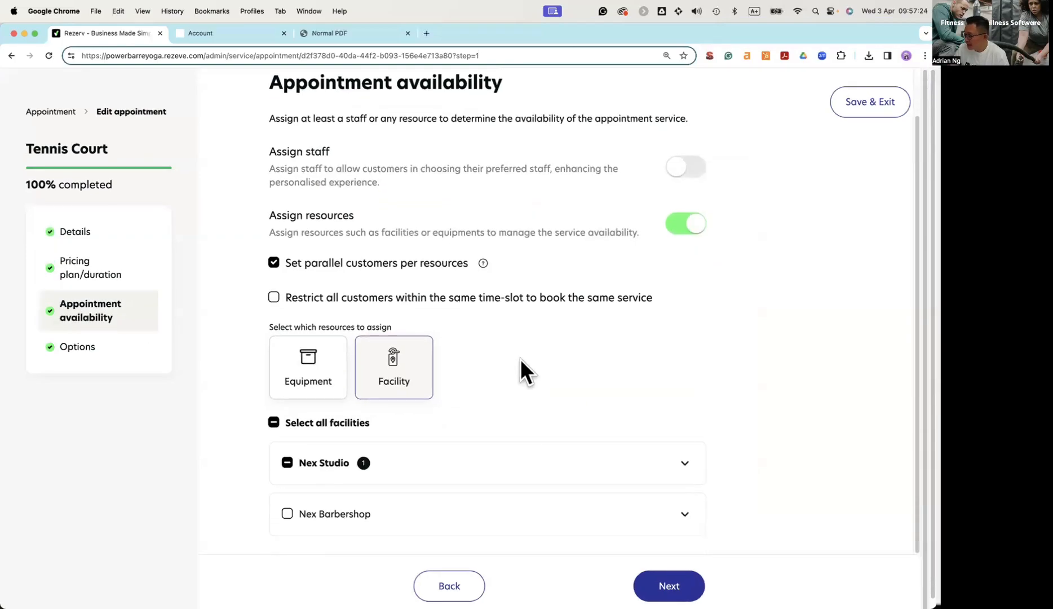
click(96, 352)
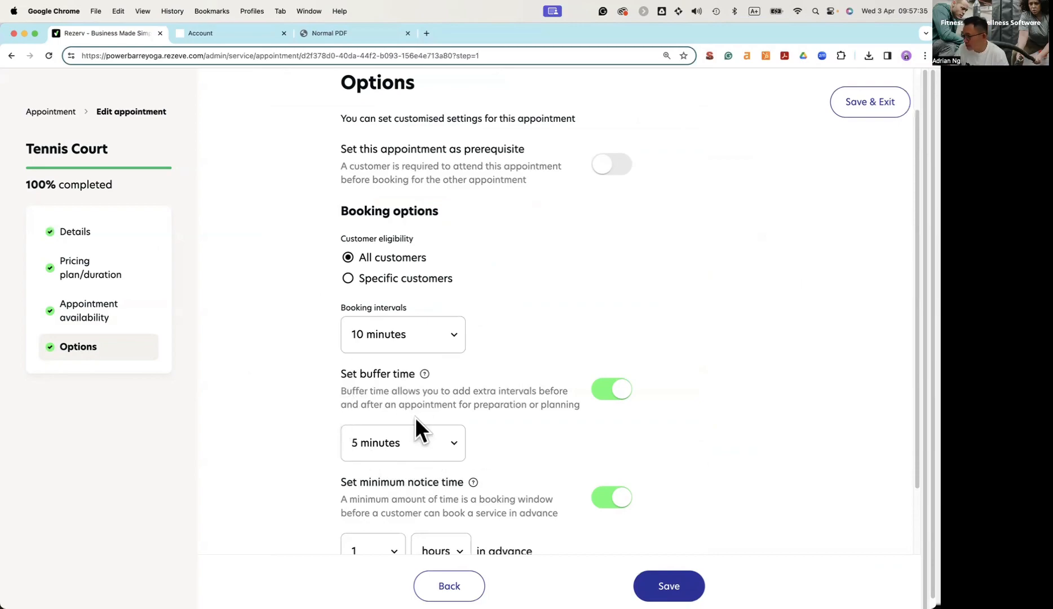
scroll(402, 423, down, 3)
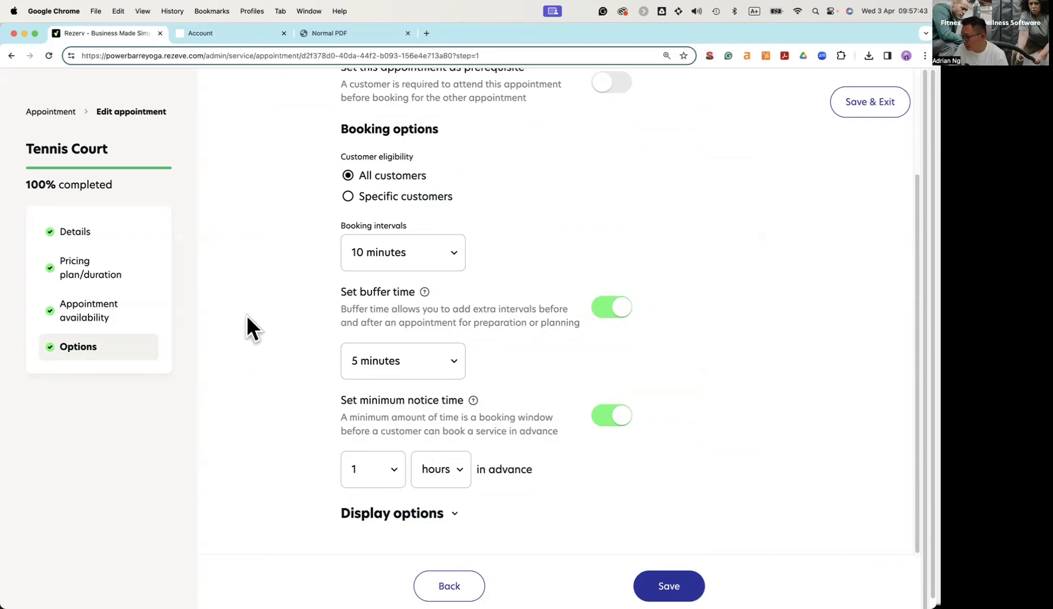
Step: Leave the Tennis Court editor and open the business's appointment availability to view the staff shifts at Nex Studio
click(52, 113)
mouse_move(66, 498)
click(79, 521)
click(120, 349)
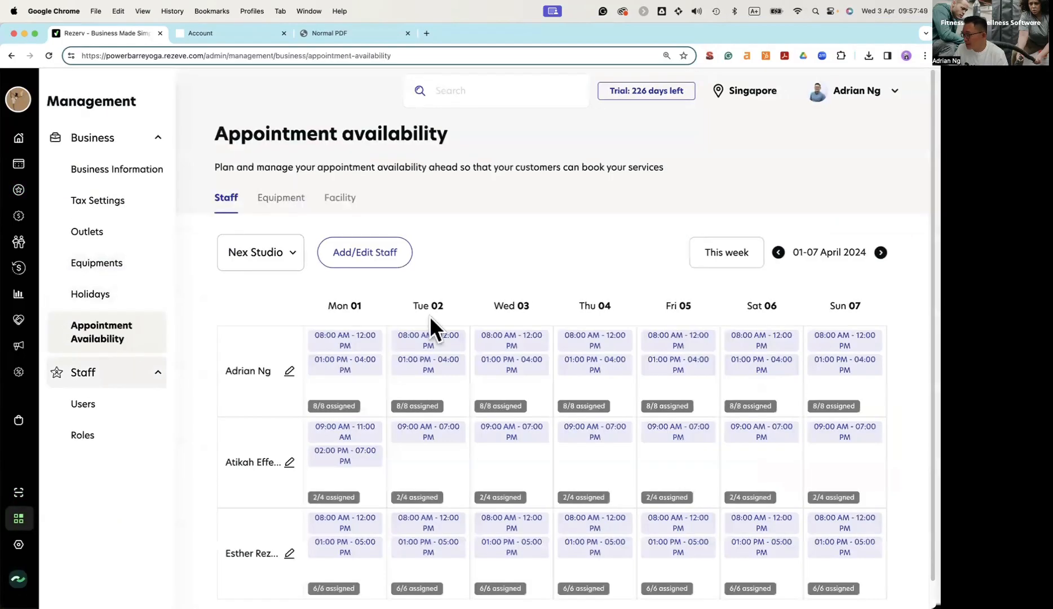
mouse_move(481, 451)
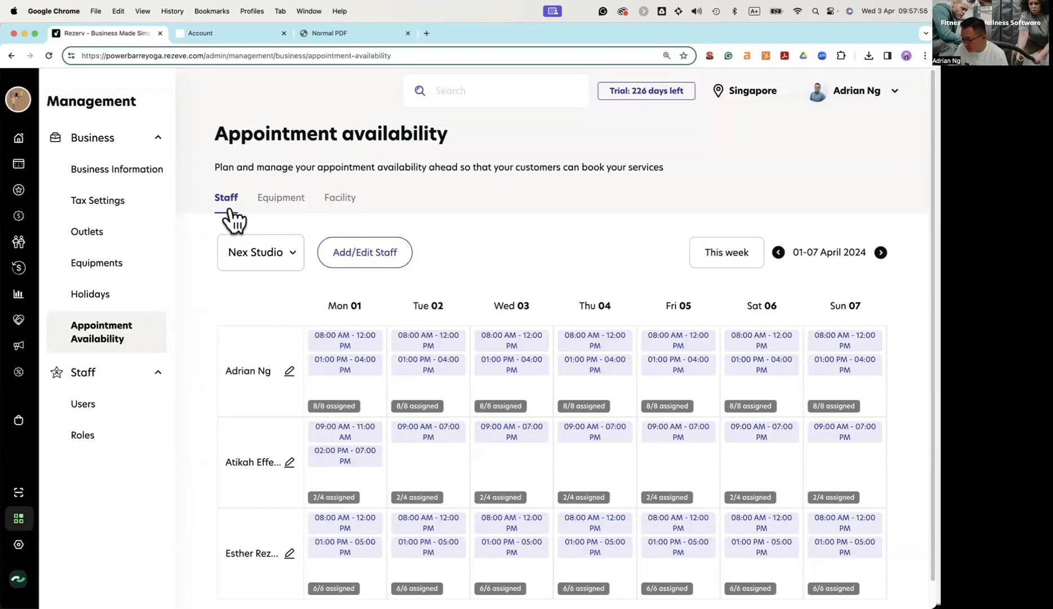
Step: Look over the weekly equipment shifts and the facility shifts in Nex Studio's appointment availability
click(276, 213)
scroll(263, 362, down, 6)
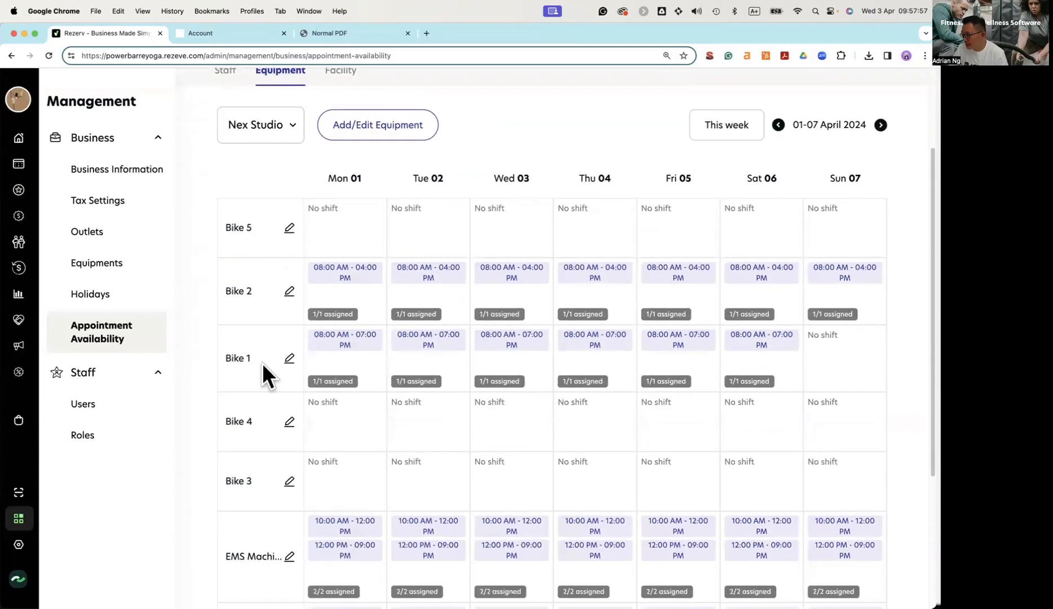
scroll(260, 349, up, 6)
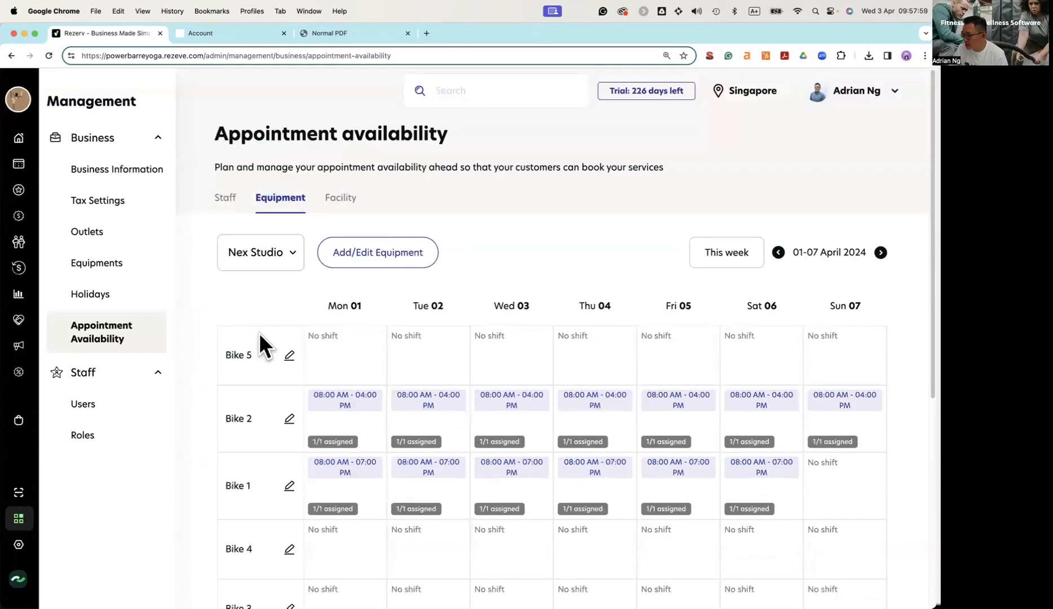
click(340, 209)
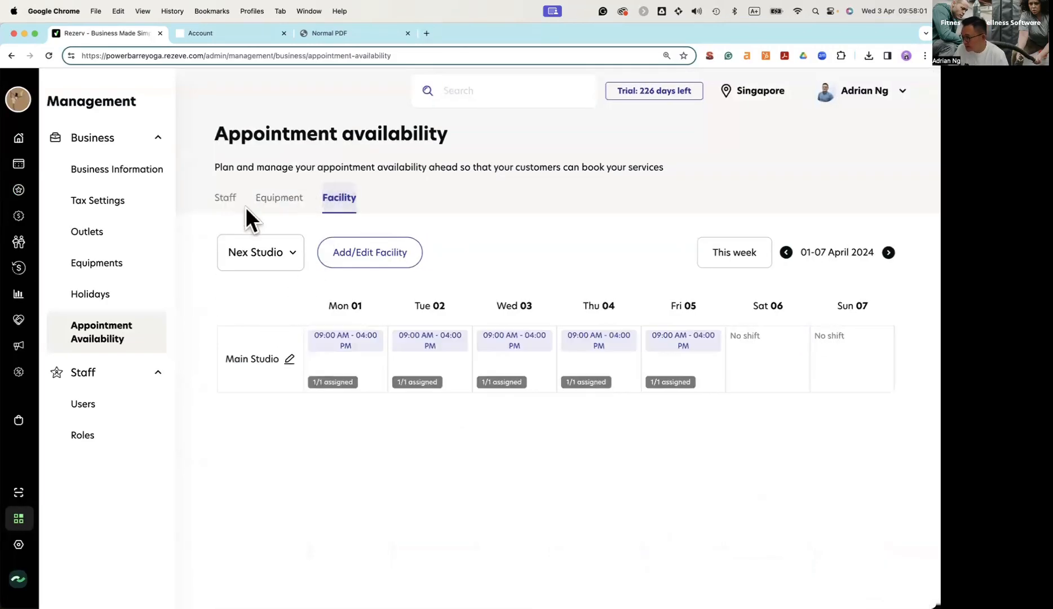
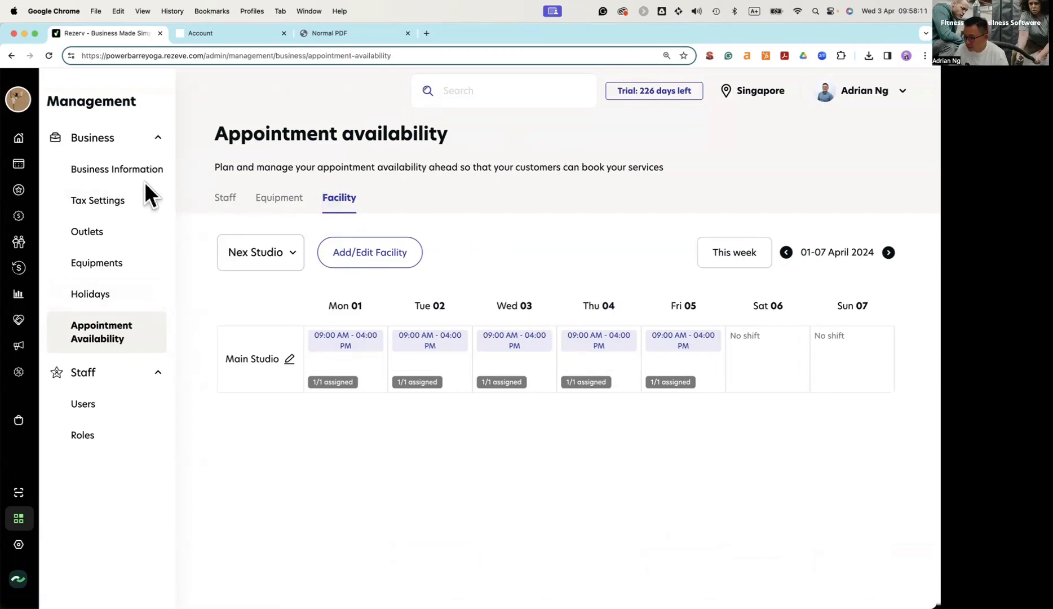
Step: Return to the dashboard, go to the online store's theme page and open the live customer site
click(19, 140)
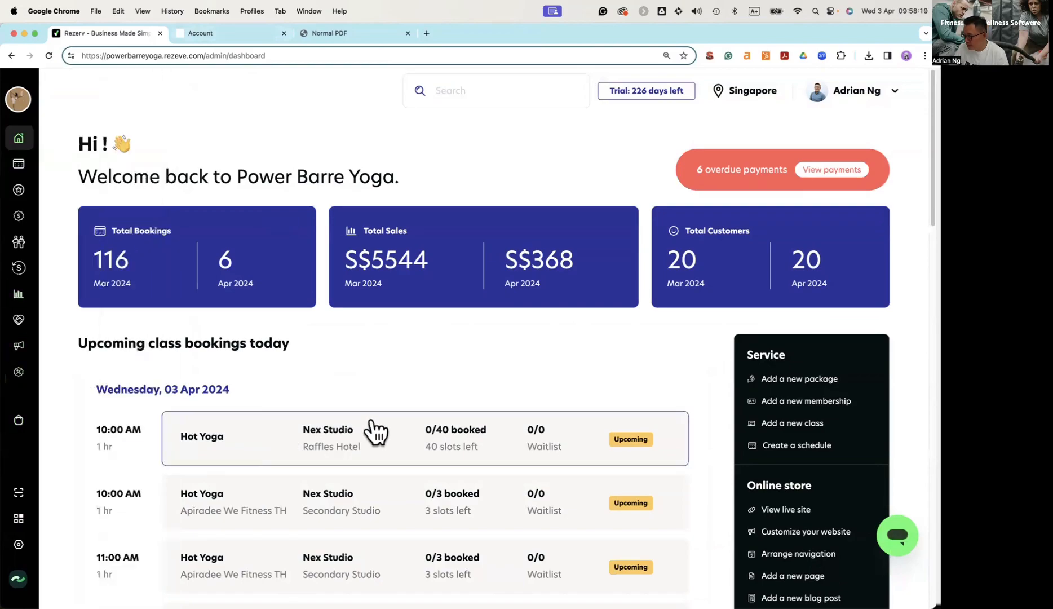
mouse_move(52, 428)
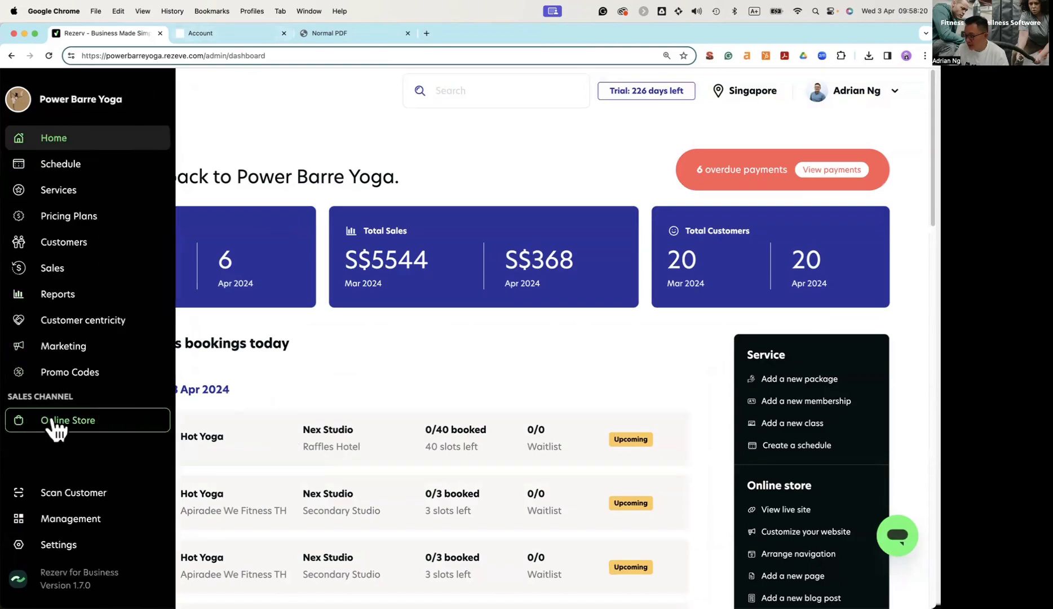
click(90, 428)
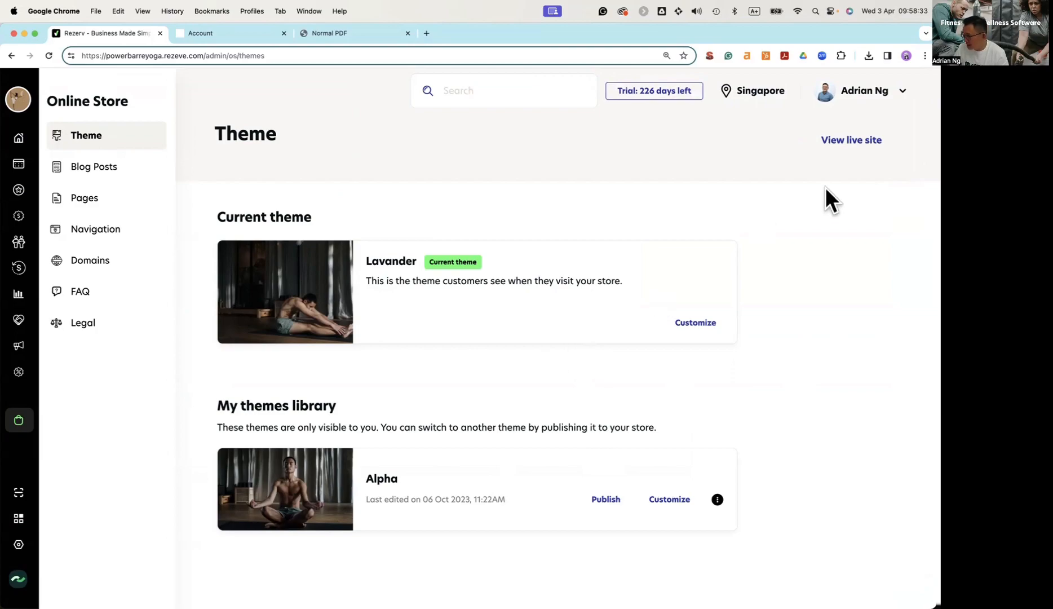
click(840, 146)
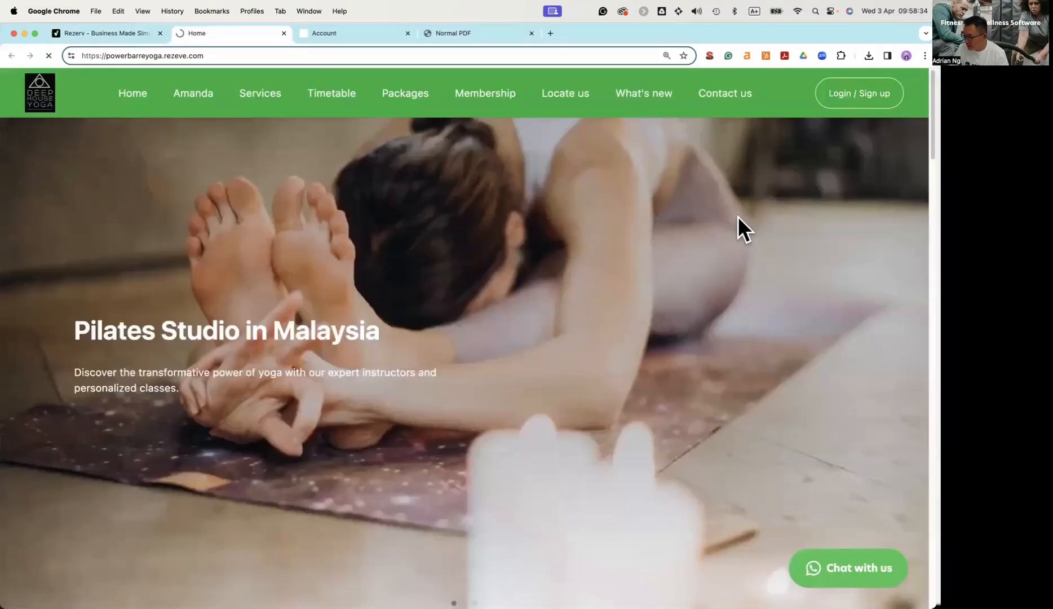
Step: Browse the live site's services, class timetable, packages and membership plans
click(254, 94)
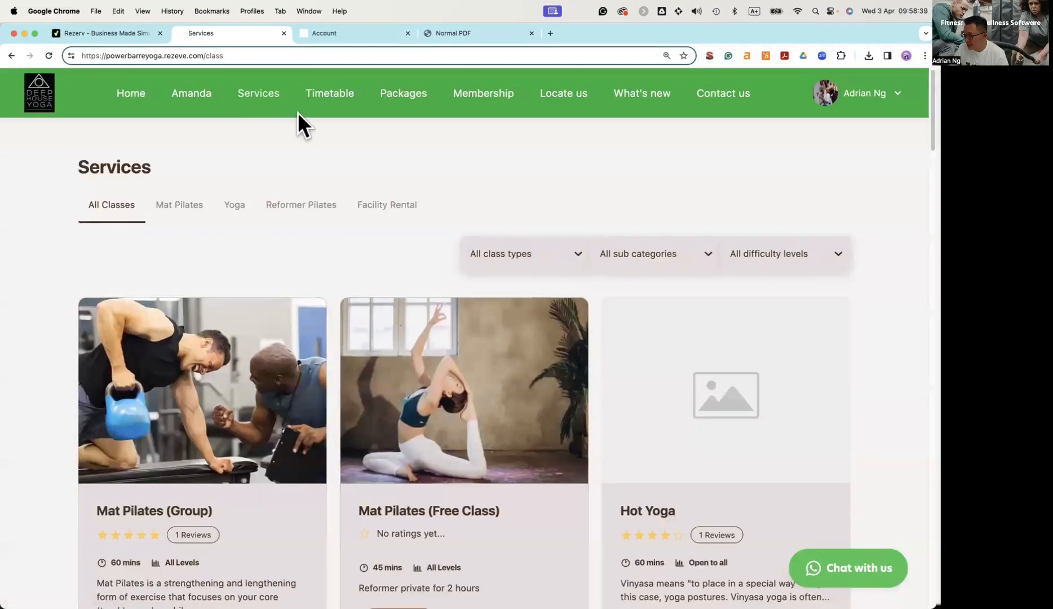
click(344, 95)
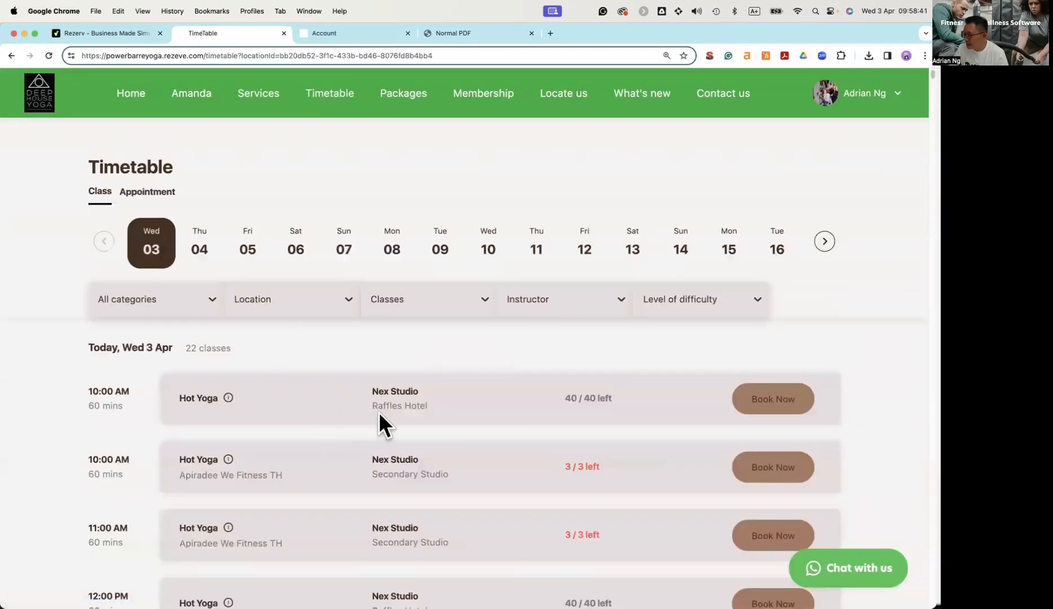
scroll(388, 401, down, 2)
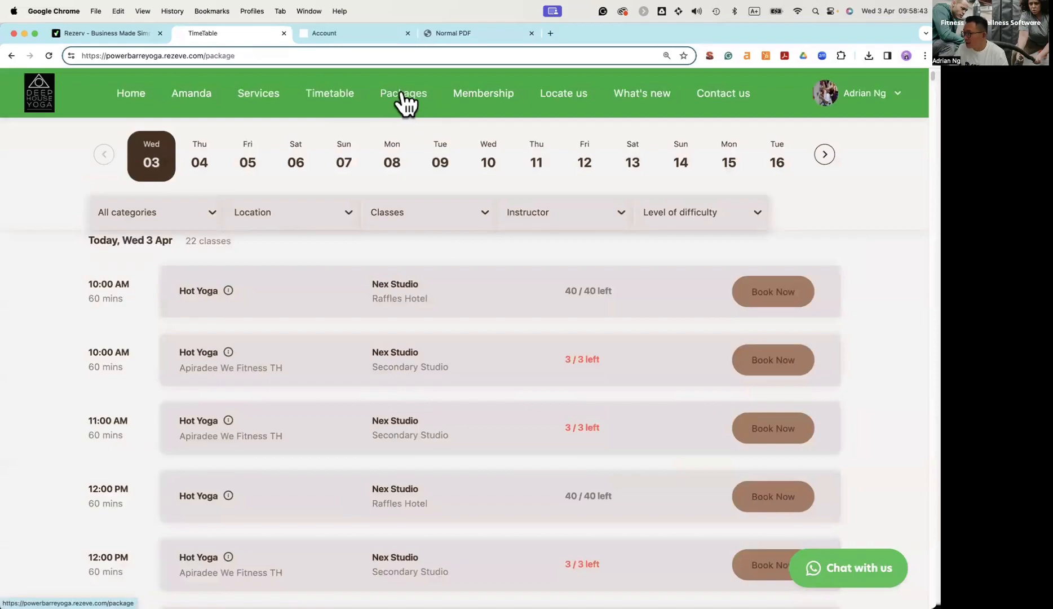
click(402, 101)
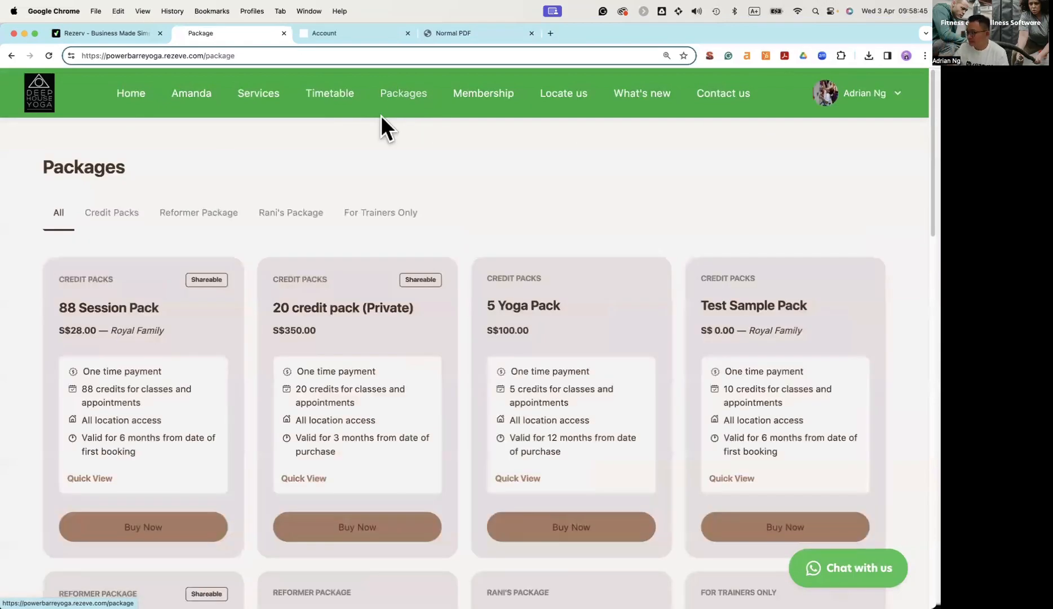
click(485, 95)
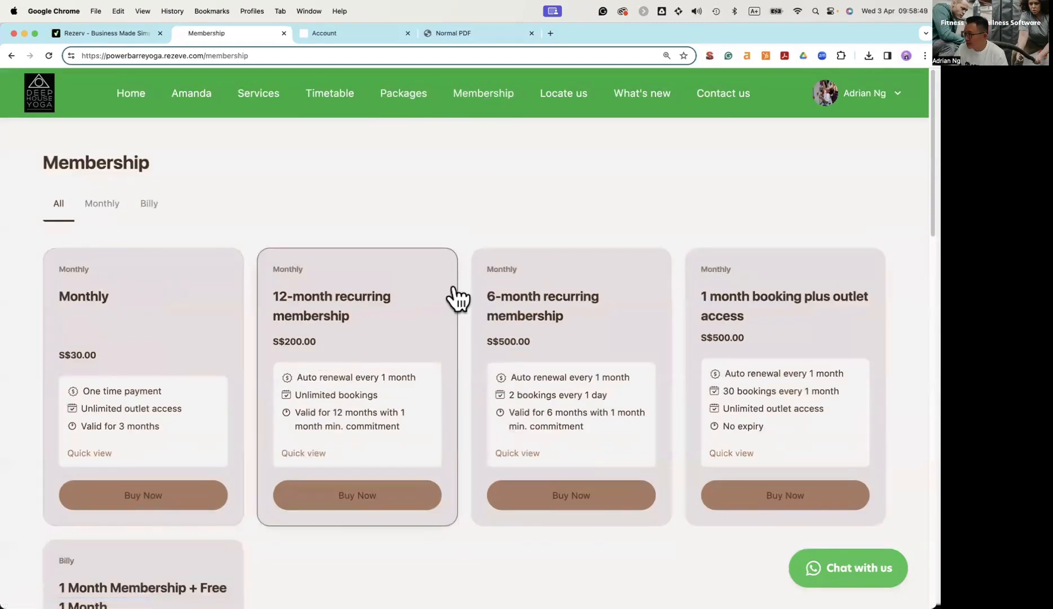
Step: View the studio locations, check Nex Studio's amenities and opening hours, and open the contact page
click(569, 95)
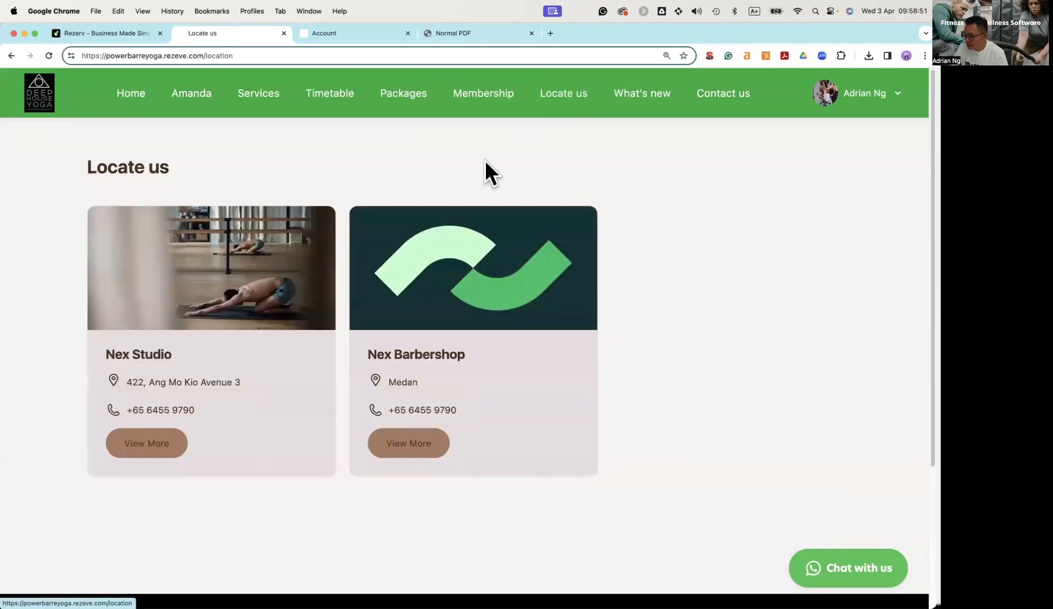
click(200, 282)
scroll(317, 354, down, 3)
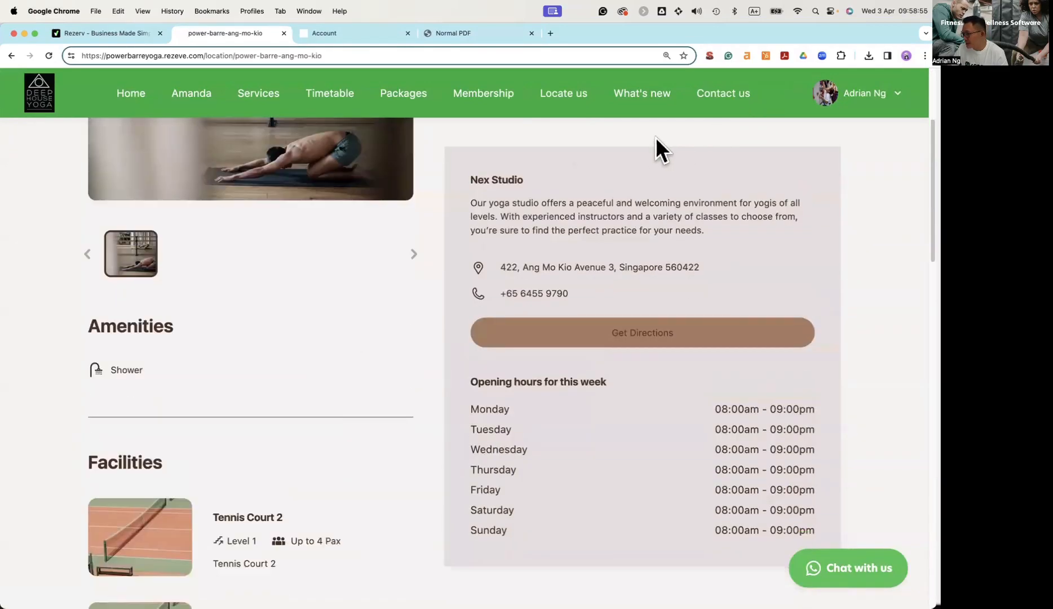
click(717, 100)
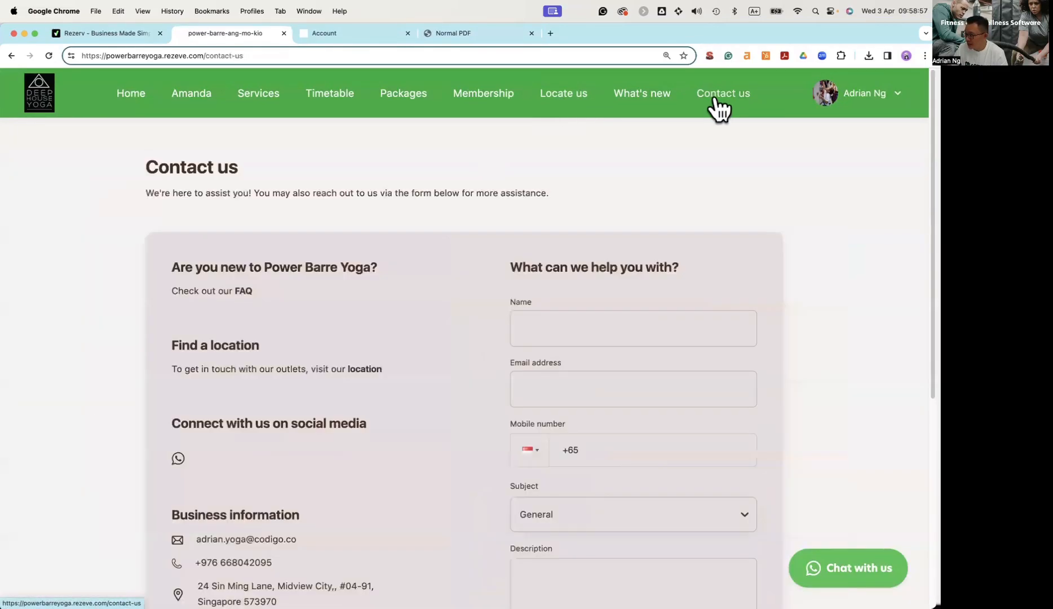
Step: Return to the admin site and start customizing the Lavander theme, showing the header's logo image settings
click(128, 35)
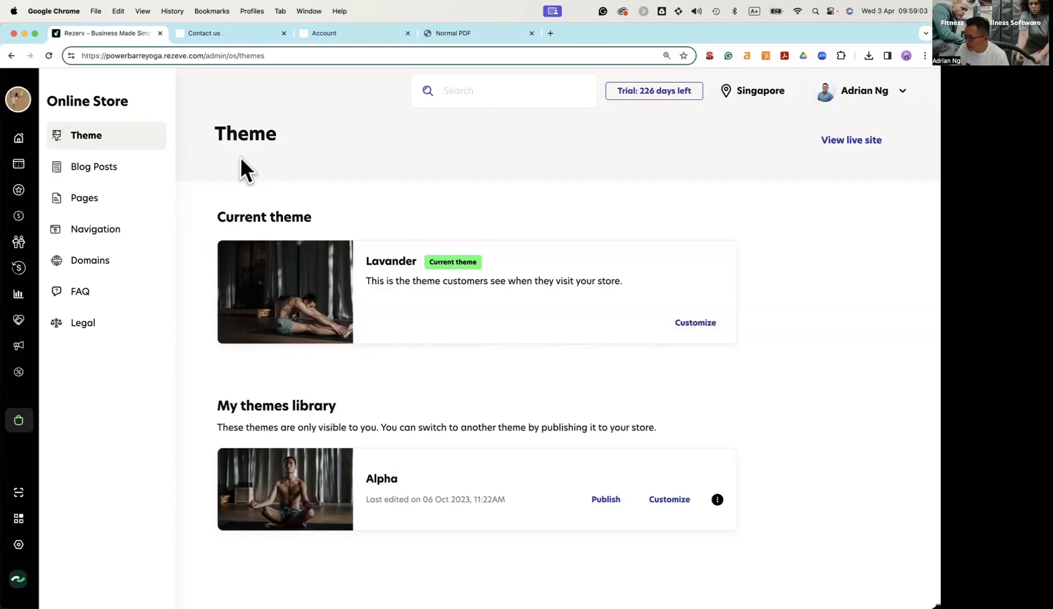
click(695, 323)
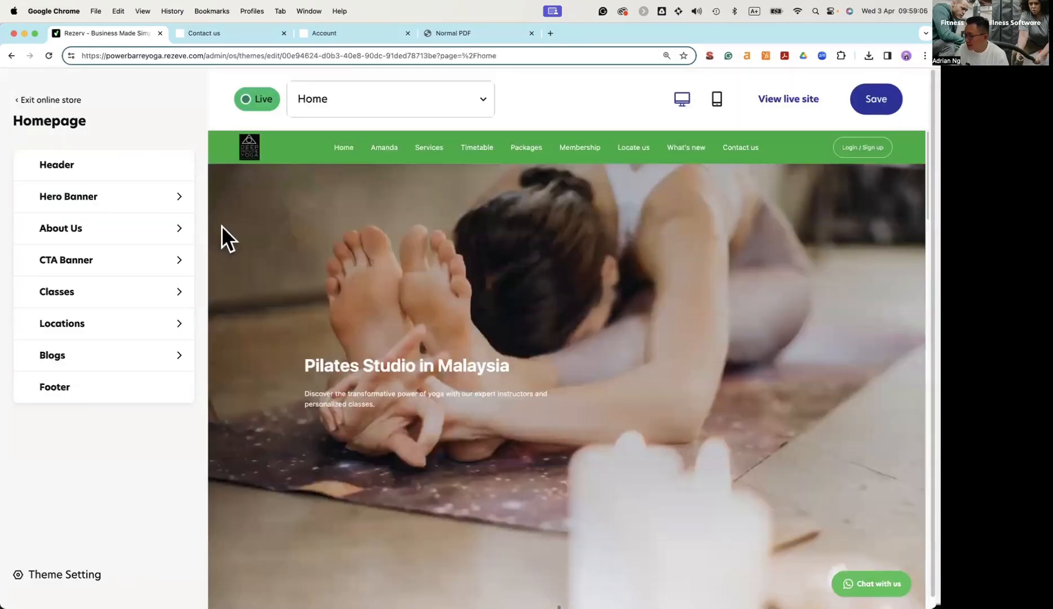
click(61, 163)
click(82, 225)
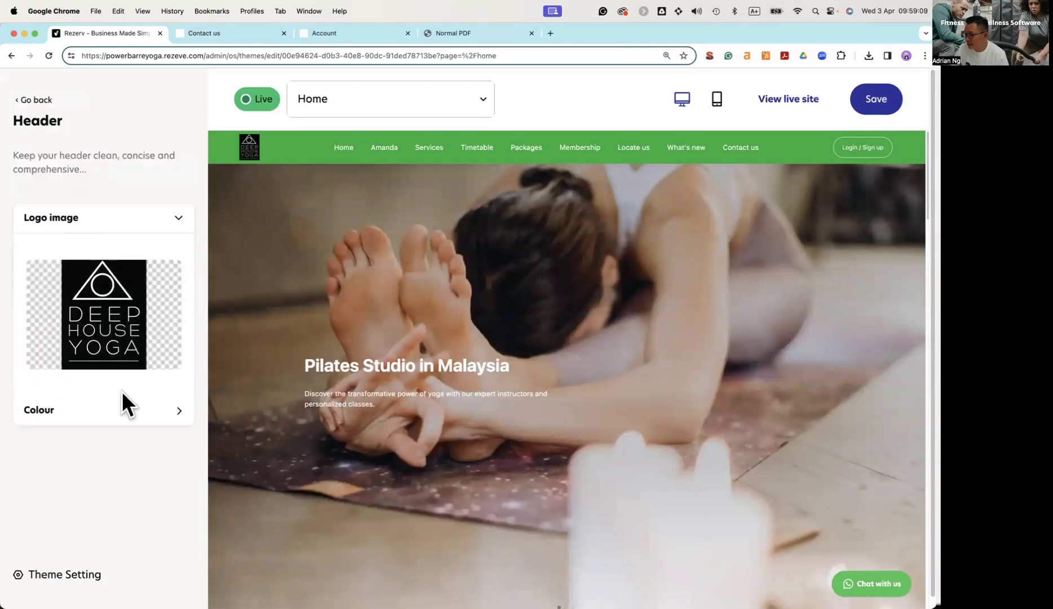
Step: Change the homepage header's background colour to the dark purple #433977
click(172, 414)
click(166, 321)
drag(221, 363, 193, 391)
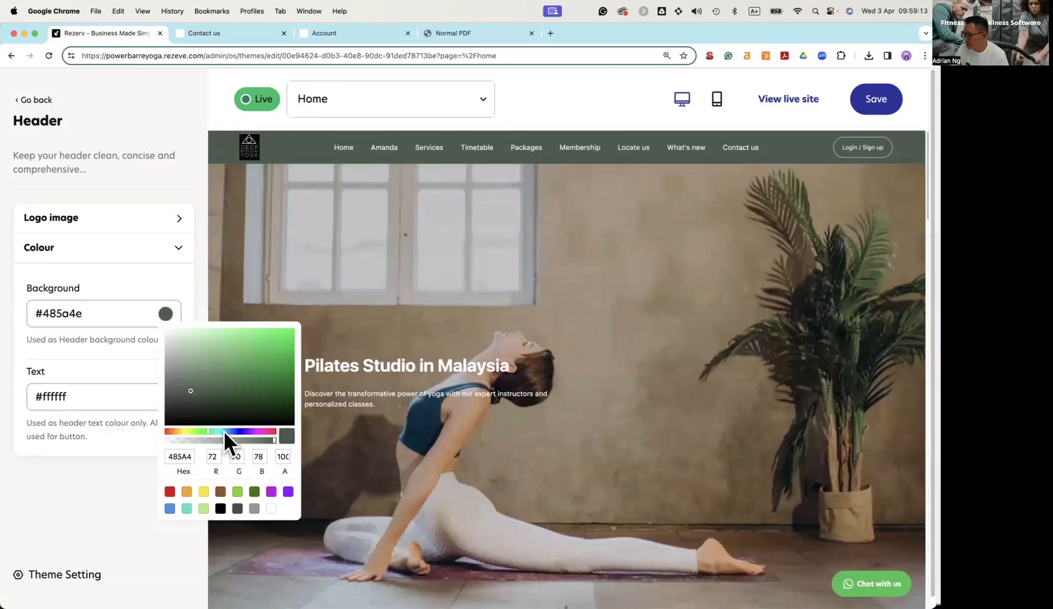
drag(223, 431, 239, 431)
mouse_move(239, 379)
mouse_down()
mouse_move(227, 391)
mouse_move(232, 377)
mouse_up()
click(422, 205)
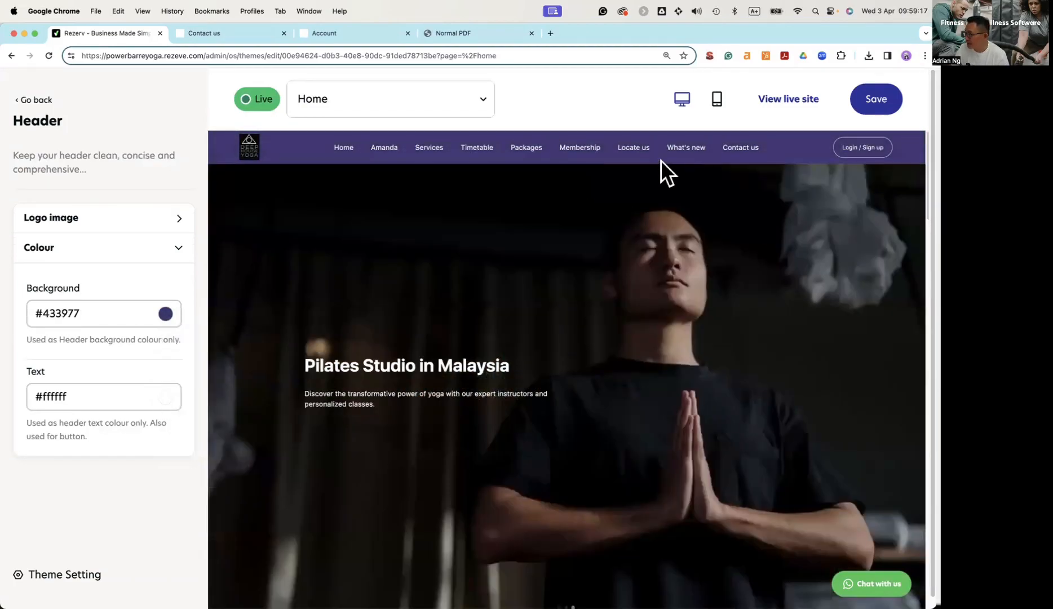
Step: Preview the homepage in the mobile layout, switch back to desktop and return to the homepage section list
click(716, 100)
click(682, 100)
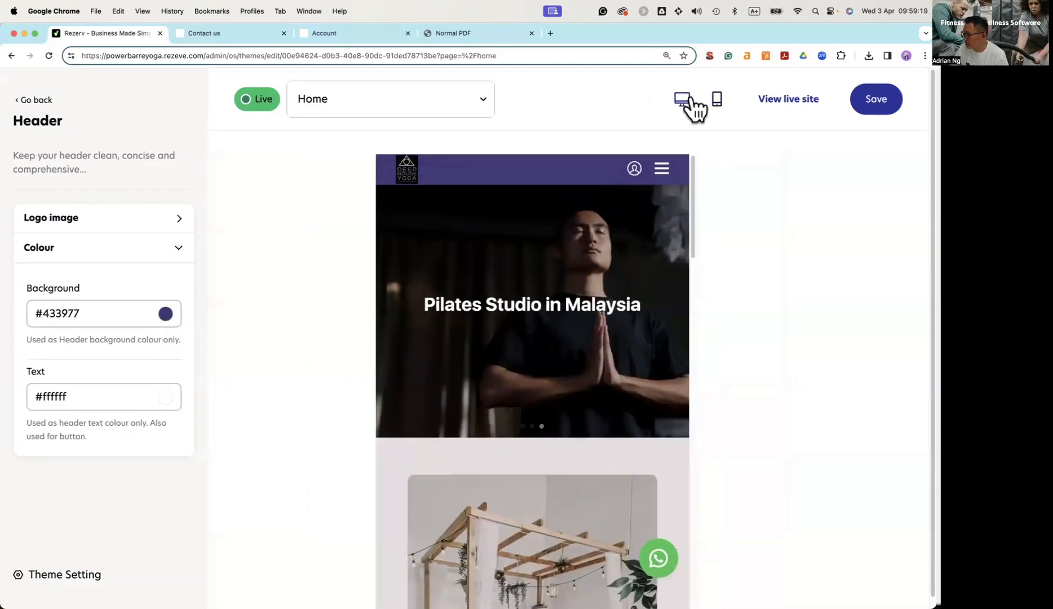
scroll(485, 400, down, 3)
click(21, 97)
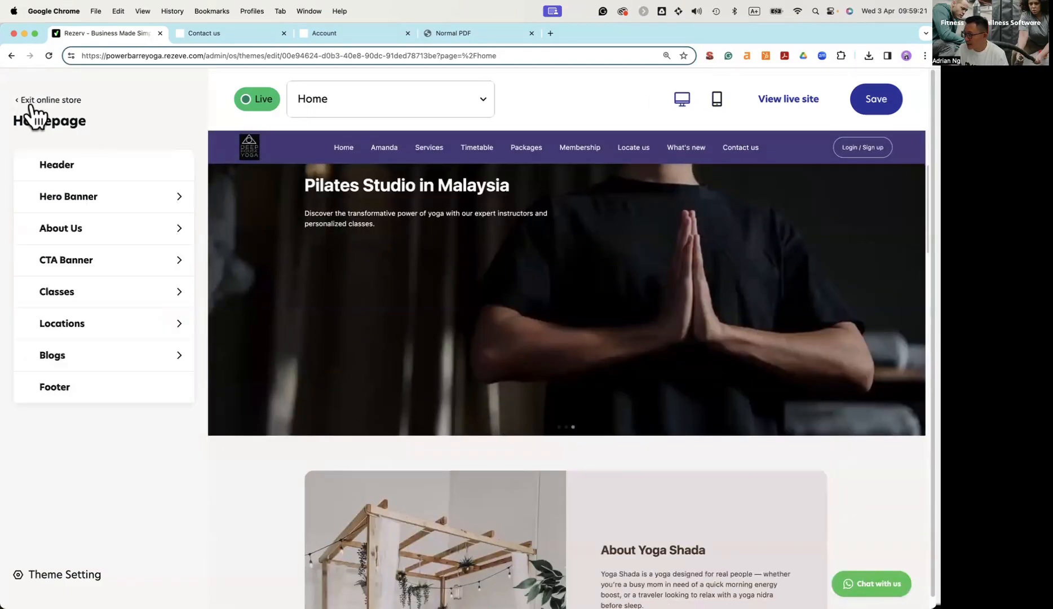
Step: Inspect the image upload and cover video options for the hero banner's gallery and cancel without changing the media
click(52, 198)
click(91, 328)
drag(307, 336, 344, 363)
click(642, 504)
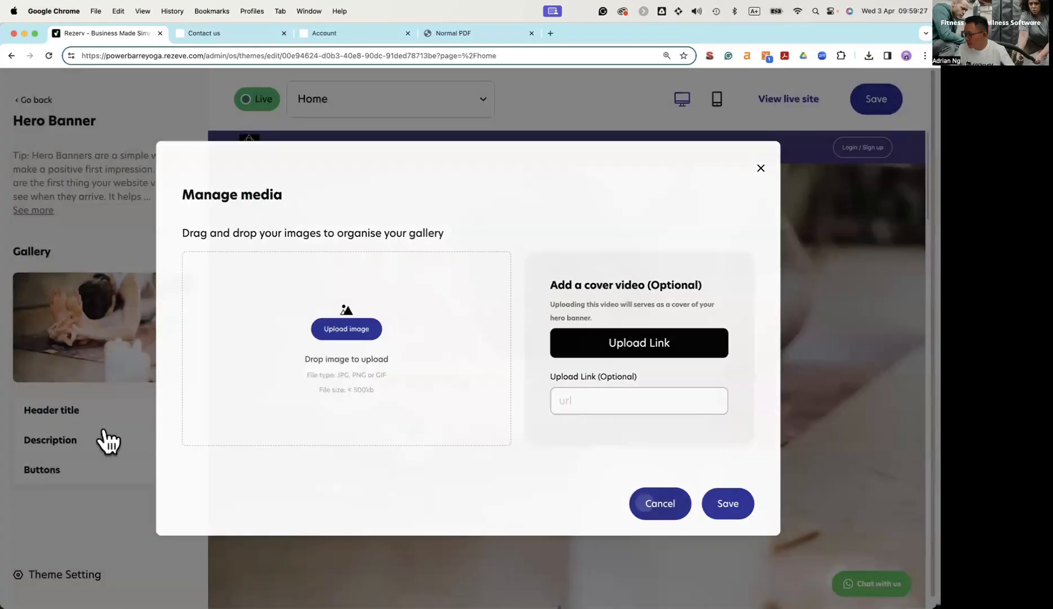
Step: Replace the hero banner's header title with the owner's first name followed by "Pilates Studio"
click(89, 416)
triple_click(67, 476)
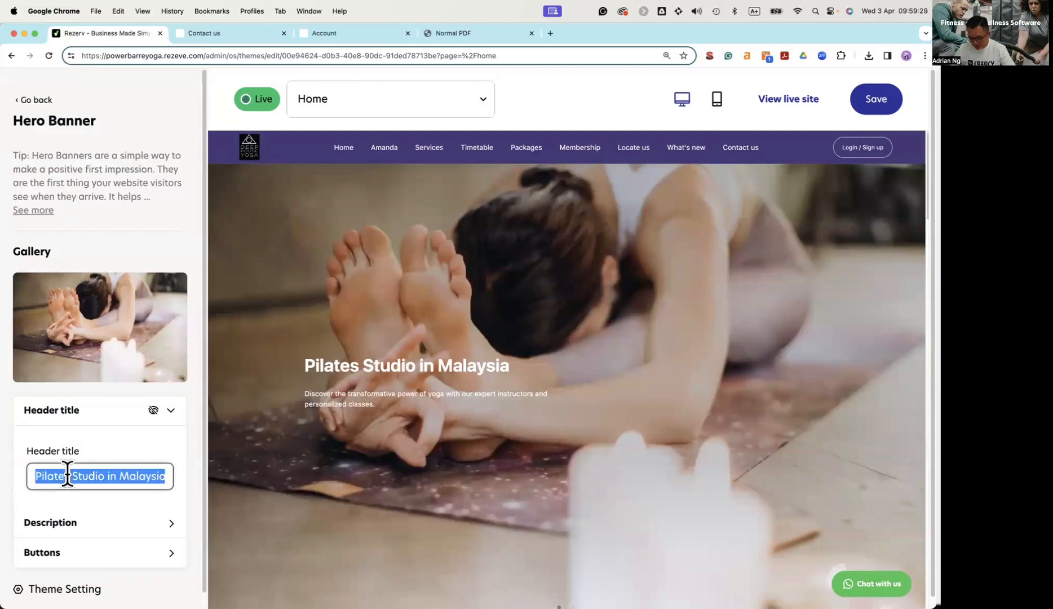
text(Adrian')
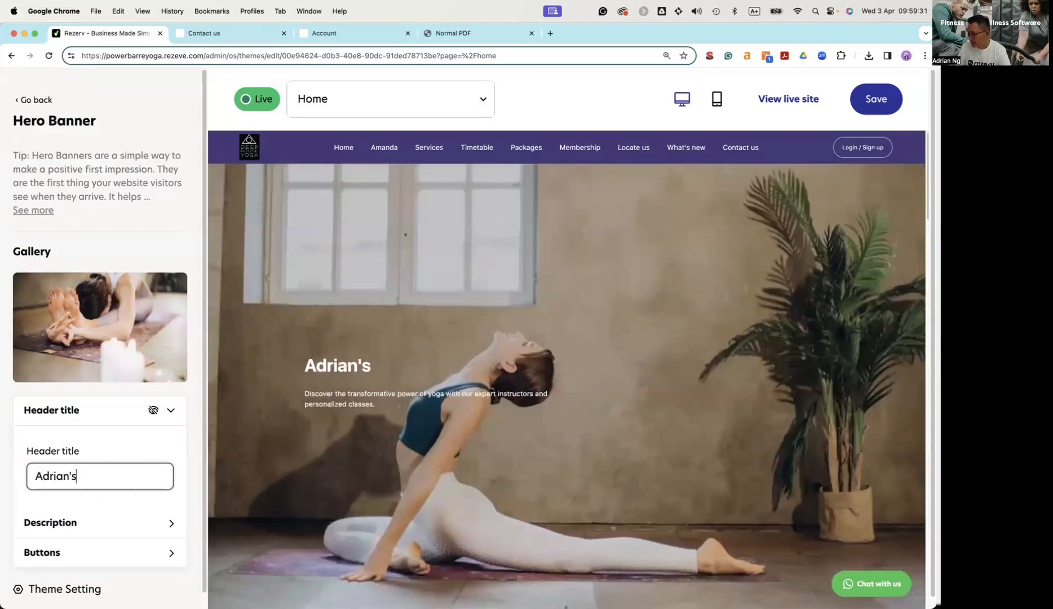
text(s Q)
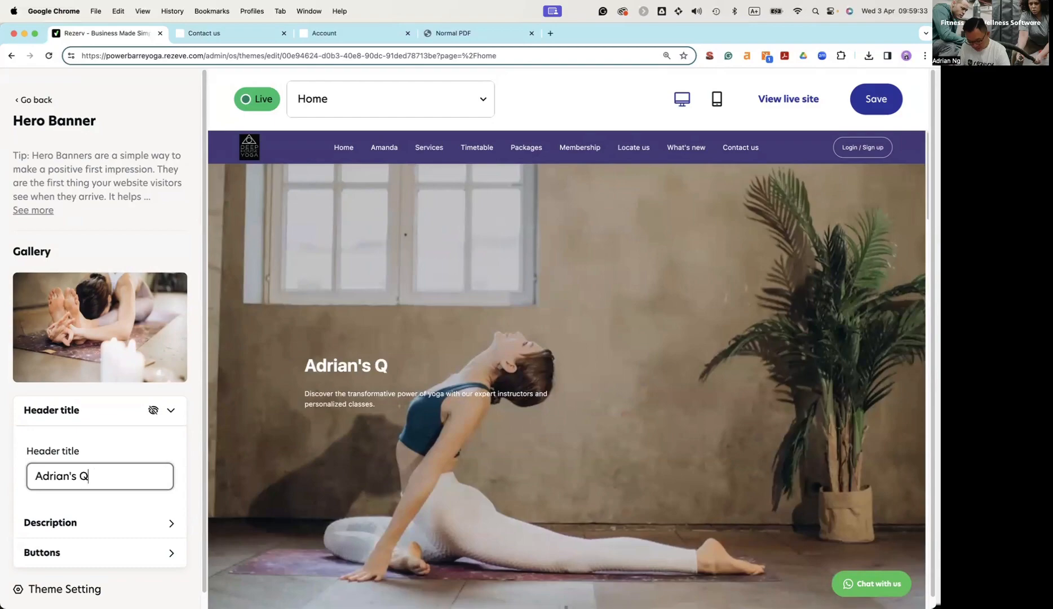
text(uick Guide)
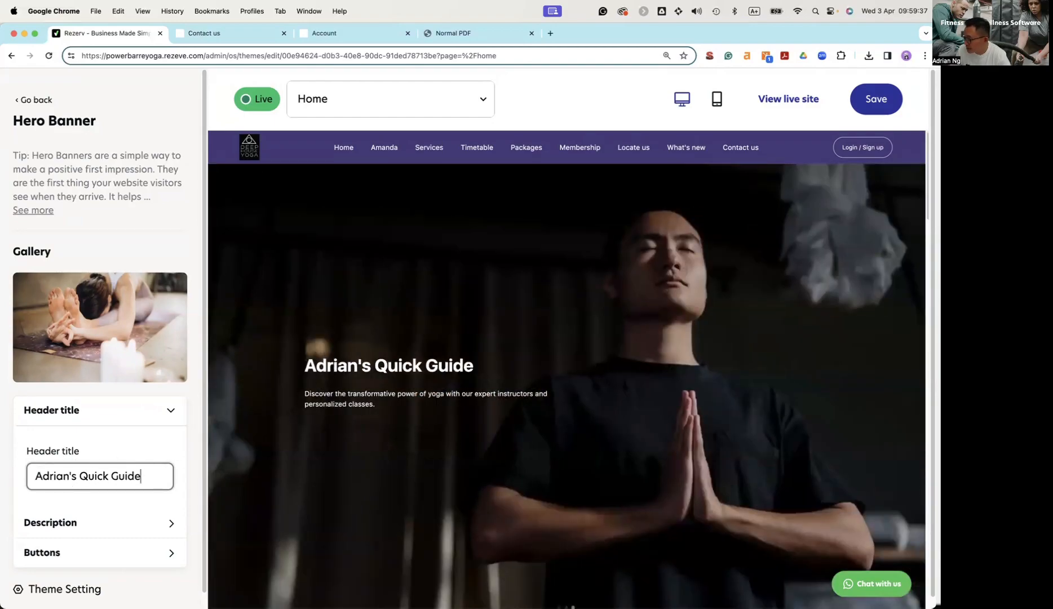
drag(69, 476, 188, 481)
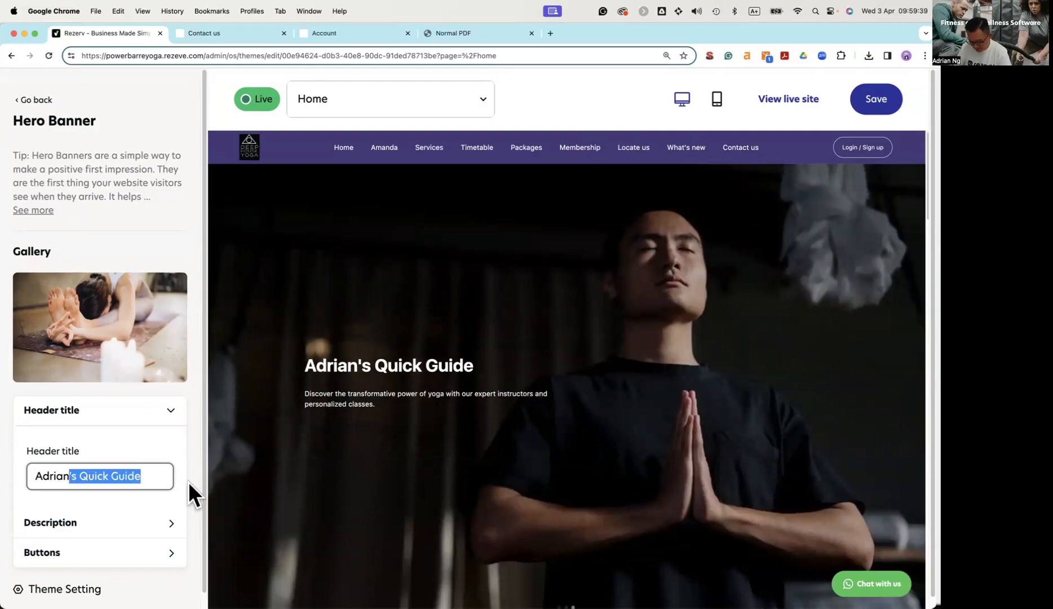
text(Pilates)
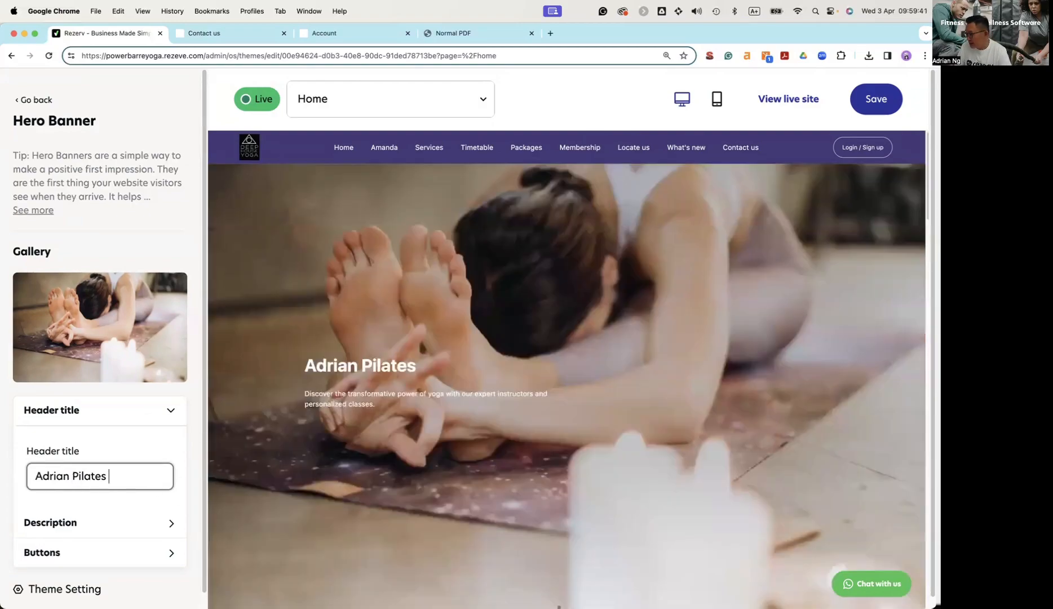
text( Studios)
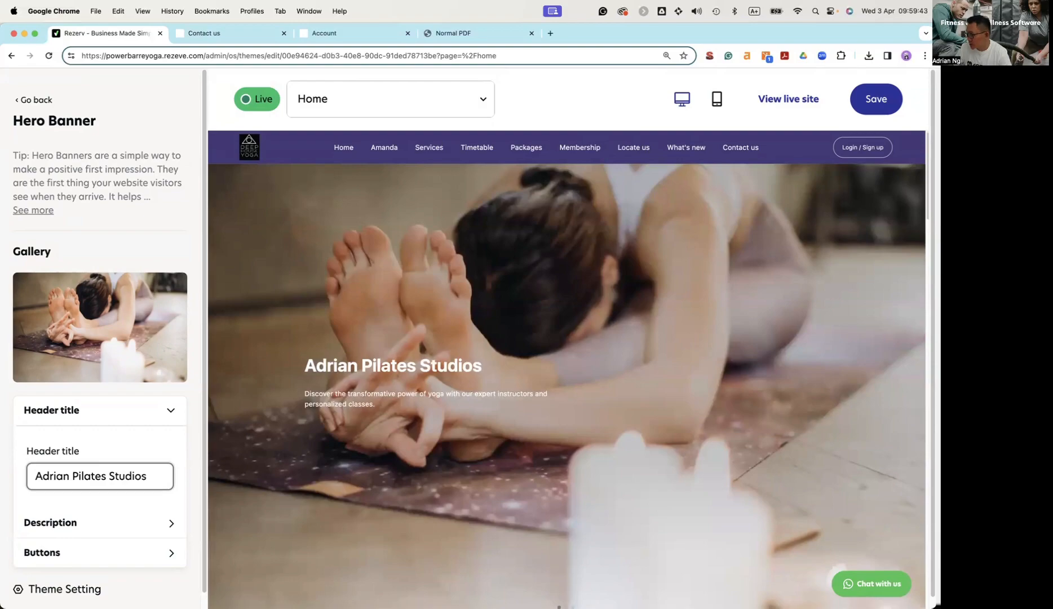
Step: Link the hero banner's first button to Packages and label it "Buy Packages"
scroll(89, 526, down, 1)
click(86, 538)
click(96, 357)
click(74, 447)
click(77, 275)
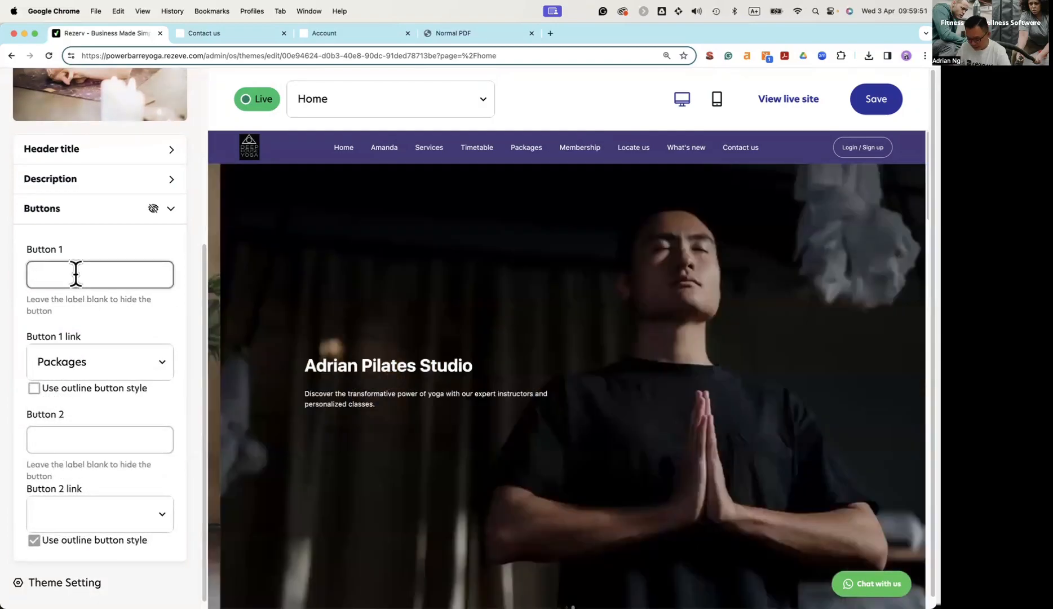
text(Buy Paka)
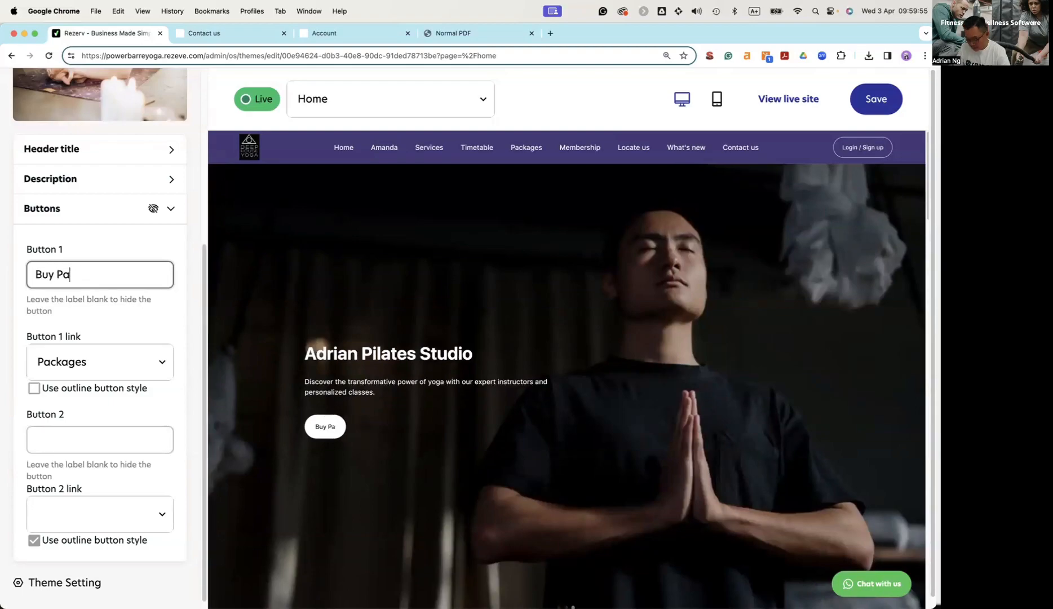
text(ckages)
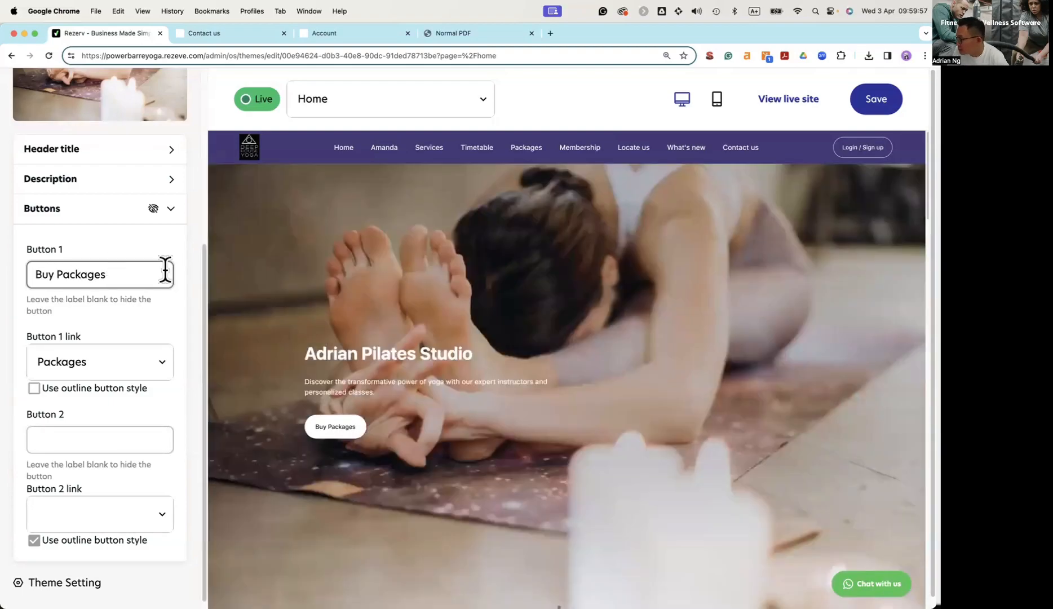
Step: Link the hero banner's second button to Locate Us, label it "Locate Us" and review the homepage preview
click(95, 512)
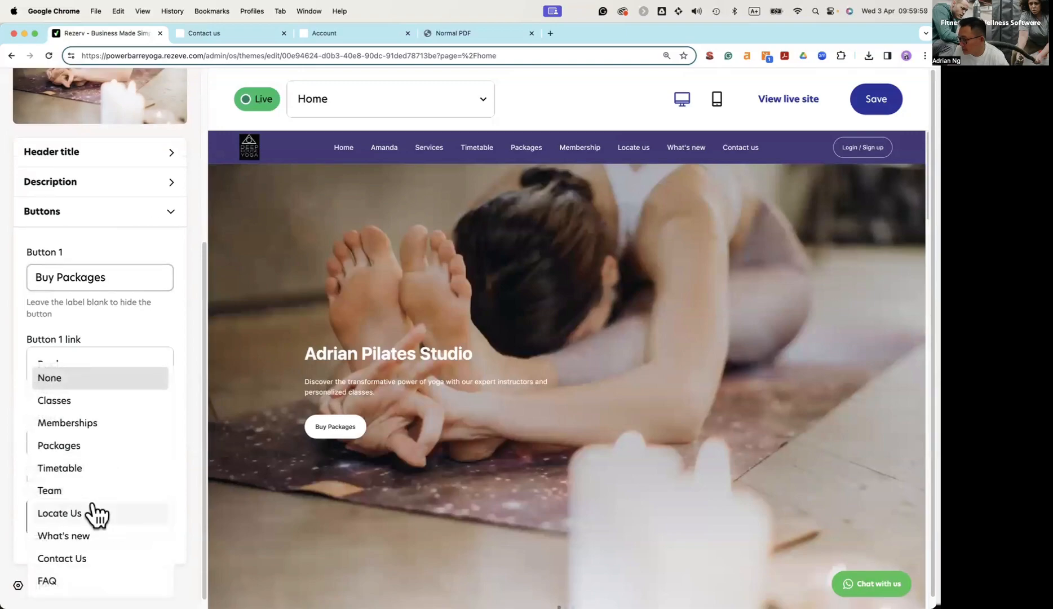
click(90, 513)
click(77, 440)
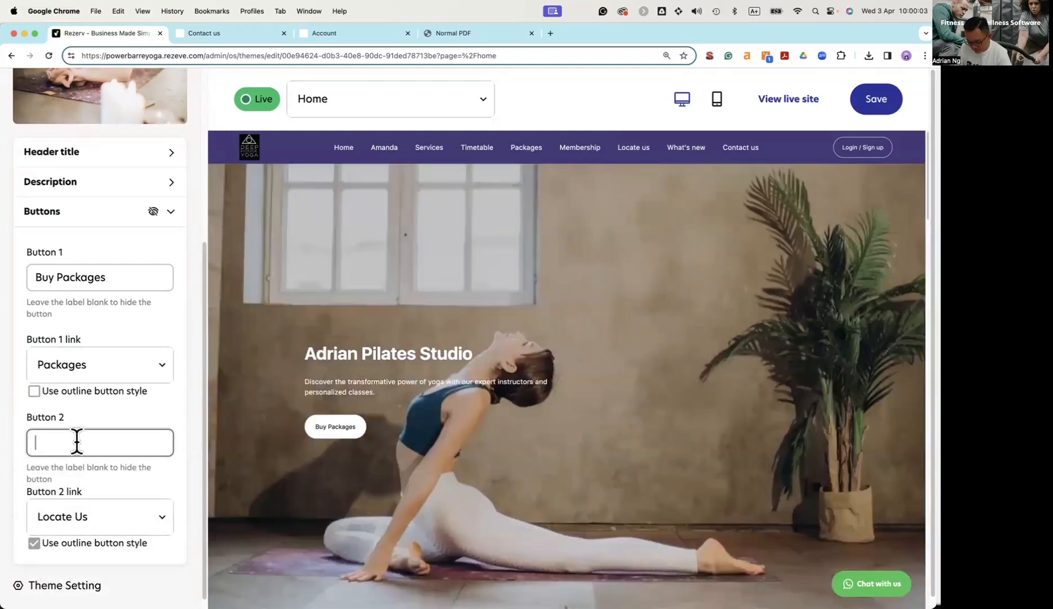
text(Locate Us)
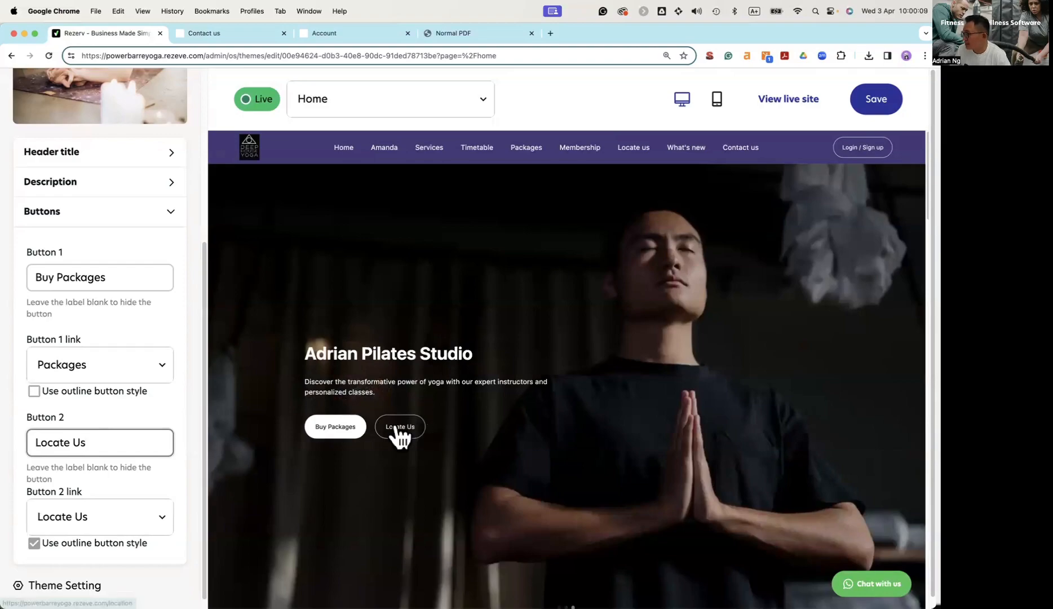
scroll(490, 439, down, 12)
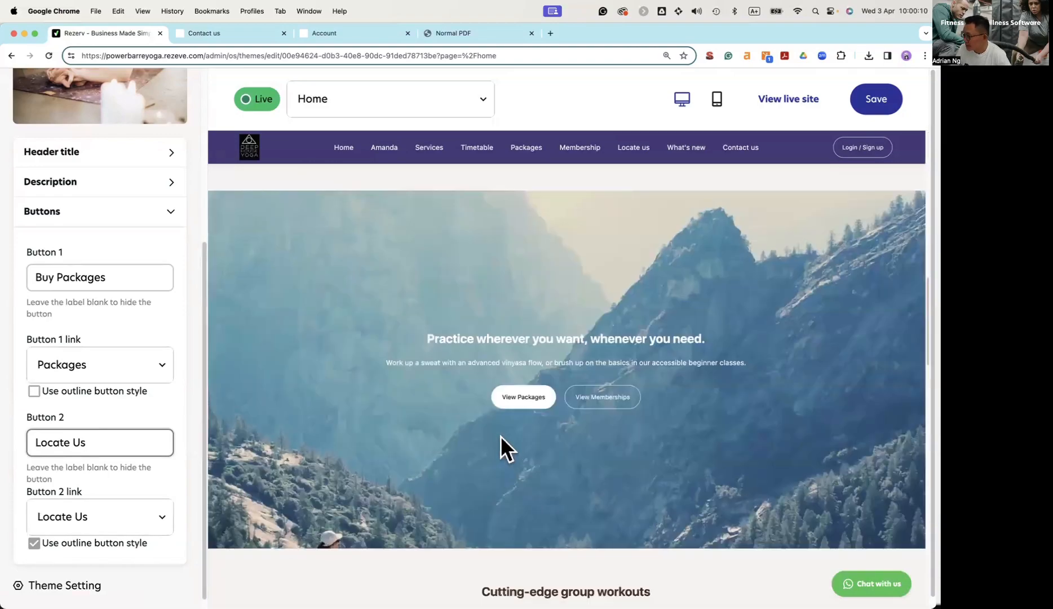
scroll(479, 366, up, 12)
scroll(132, 171, up, 8)
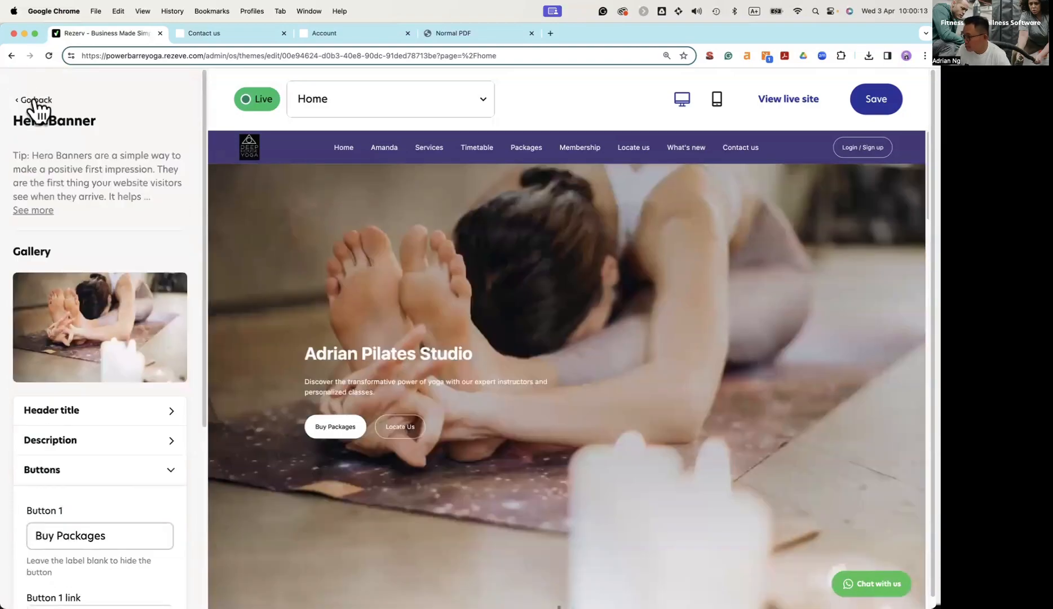
Step: Leave the hero banner settings and exit the theme editor to the Theme overview
click(32, 100)
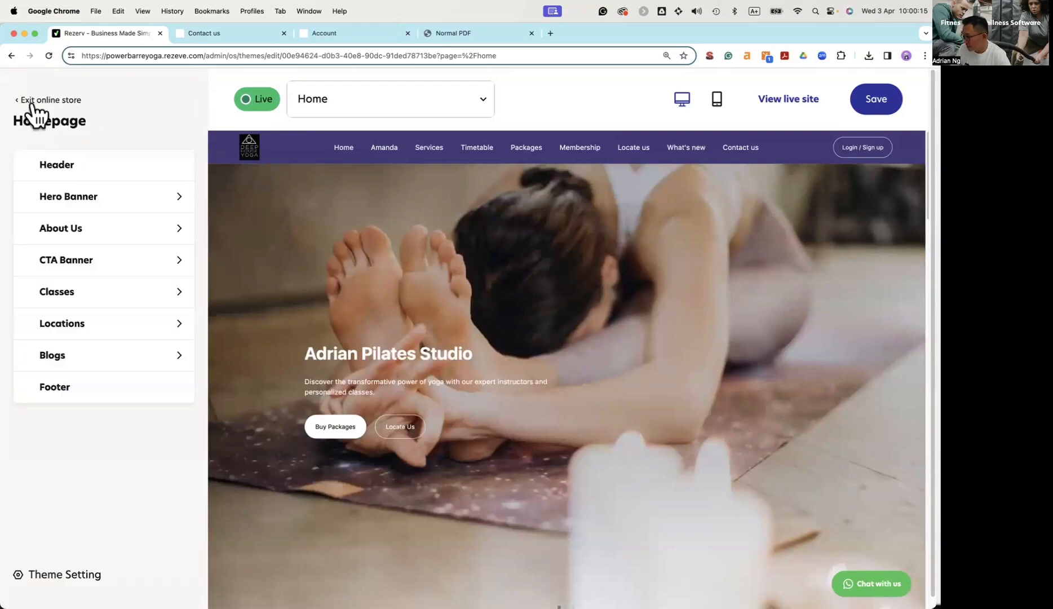
click(35, 101)
click(547, 369)
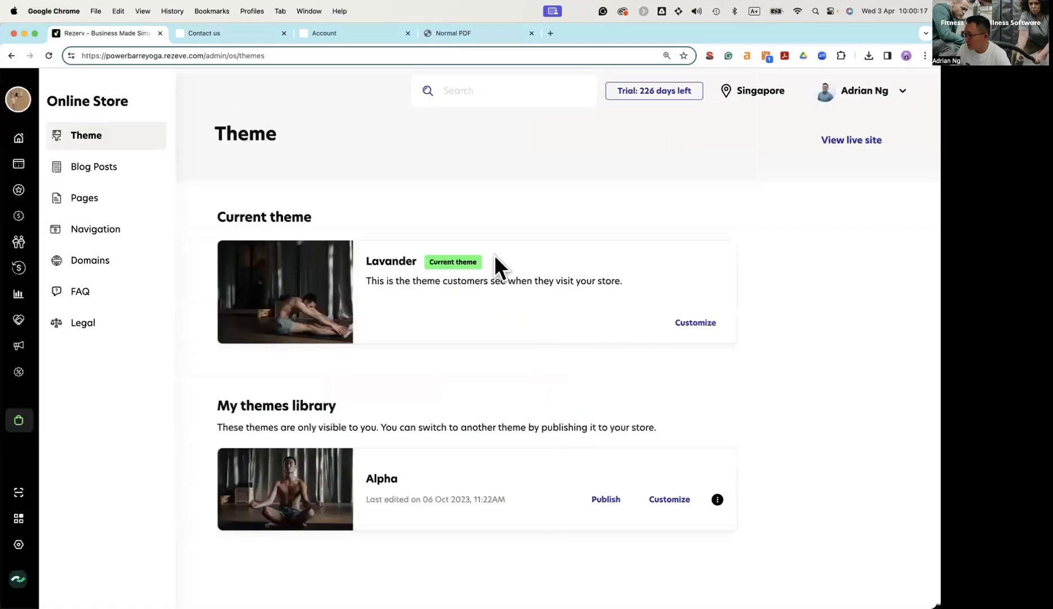
Step: Open sofstudios.co in a new browser tab and browse its FAQ page, including the Joining SOF Classes questions
click(550, 33)
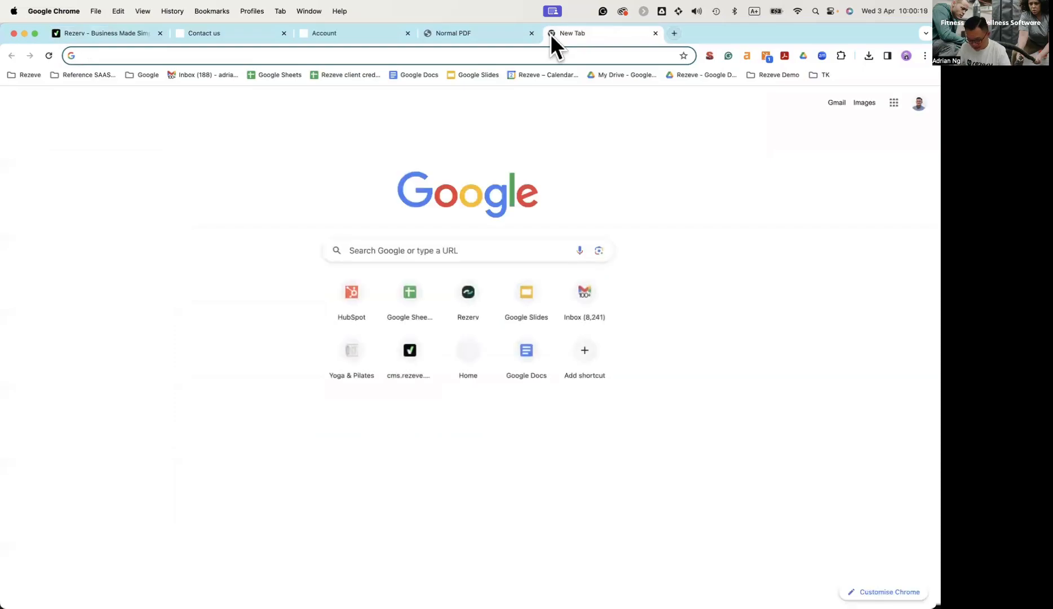
text(sof)
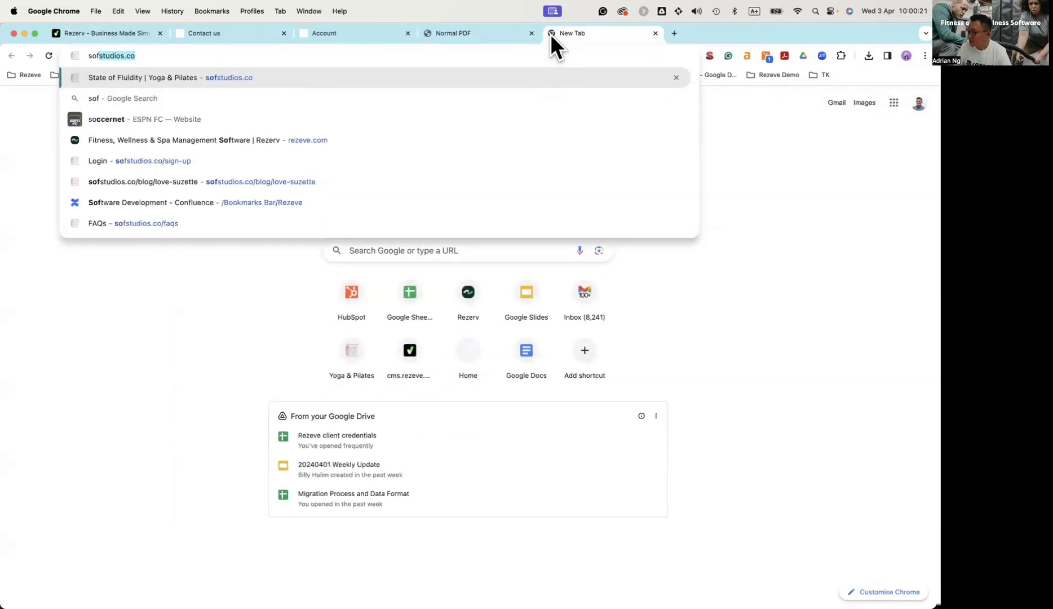
key(Return)
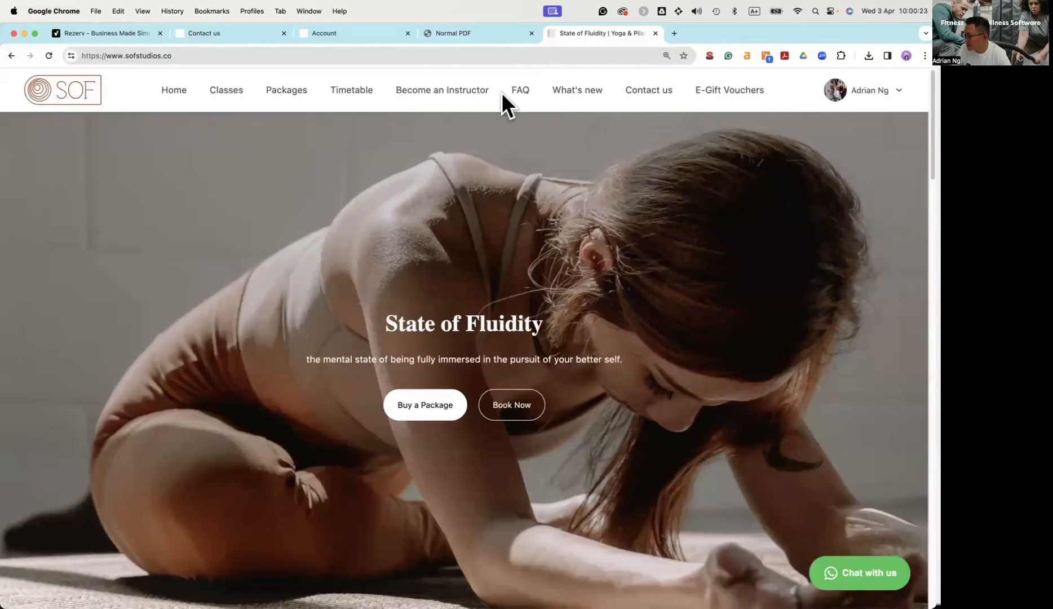
click(520, 92)
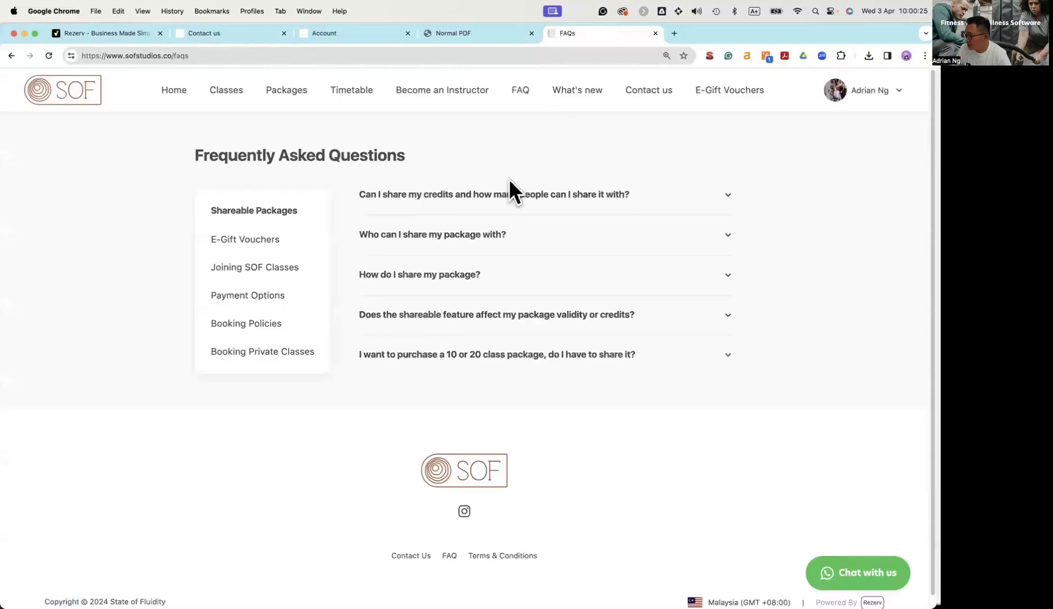
click(251, 272)
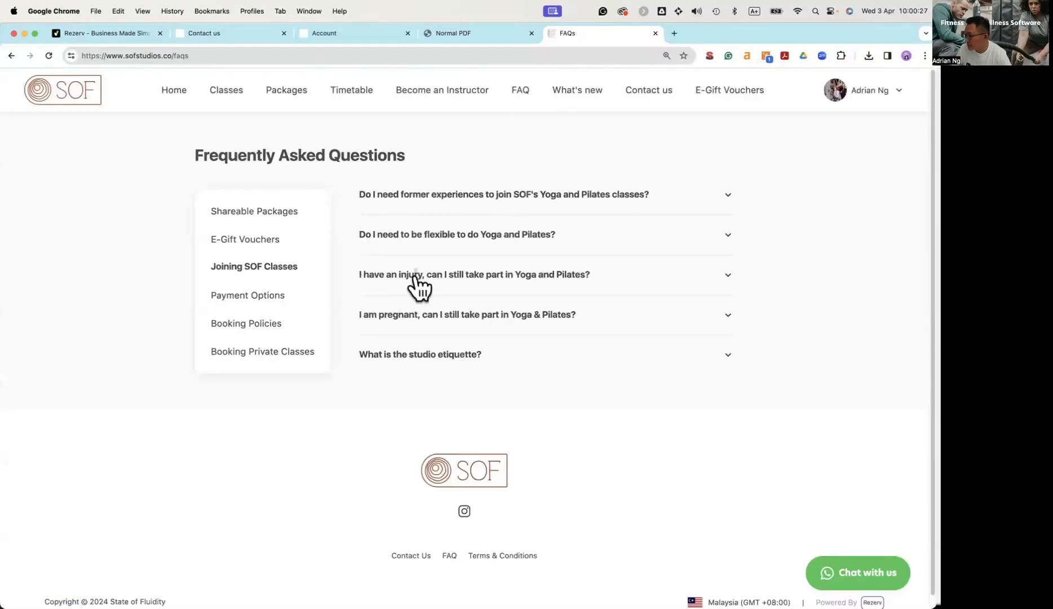
click(415, 276)
click(431, 234)
Step: View the FAQ section in the Rezerv admin, check the SOF site's web address, and view the Domains settings
click(120, 35)
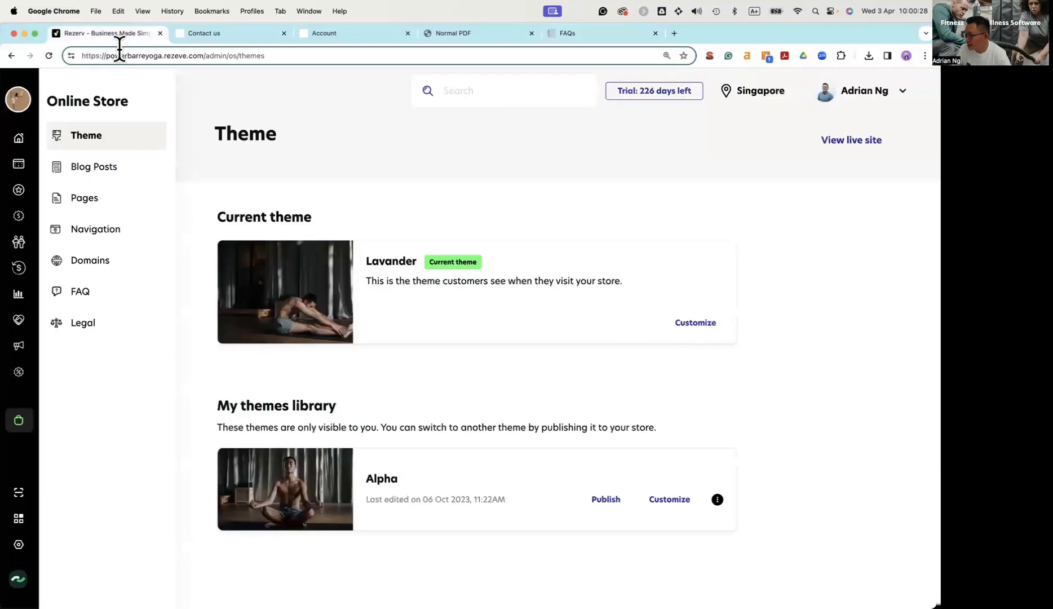
click(86, 293)
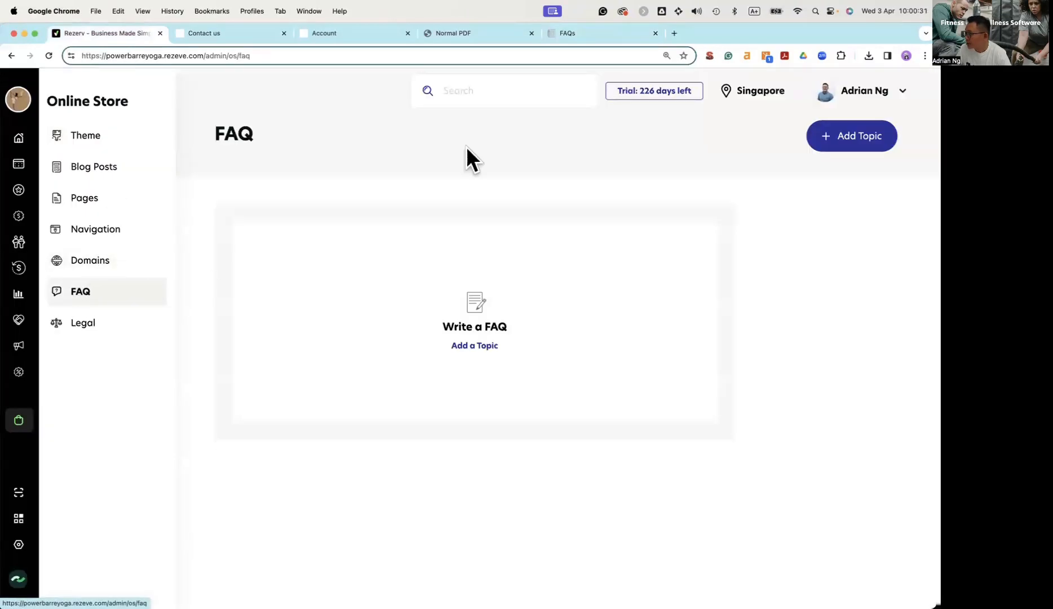
click(566, 35)
drag(122, 59, 192, 57)
click(131, 35)
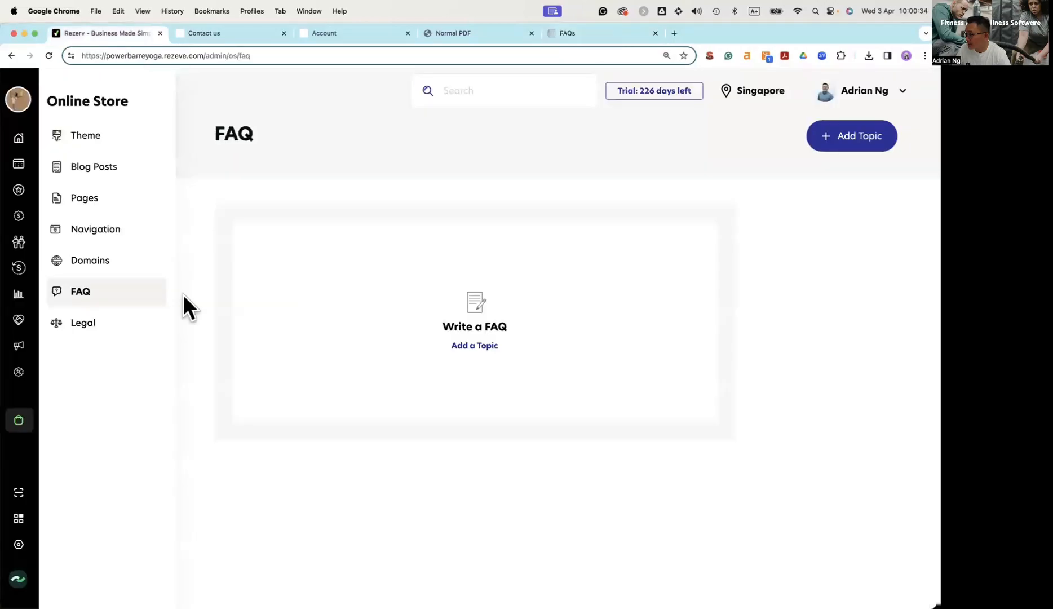
click(104, 270)
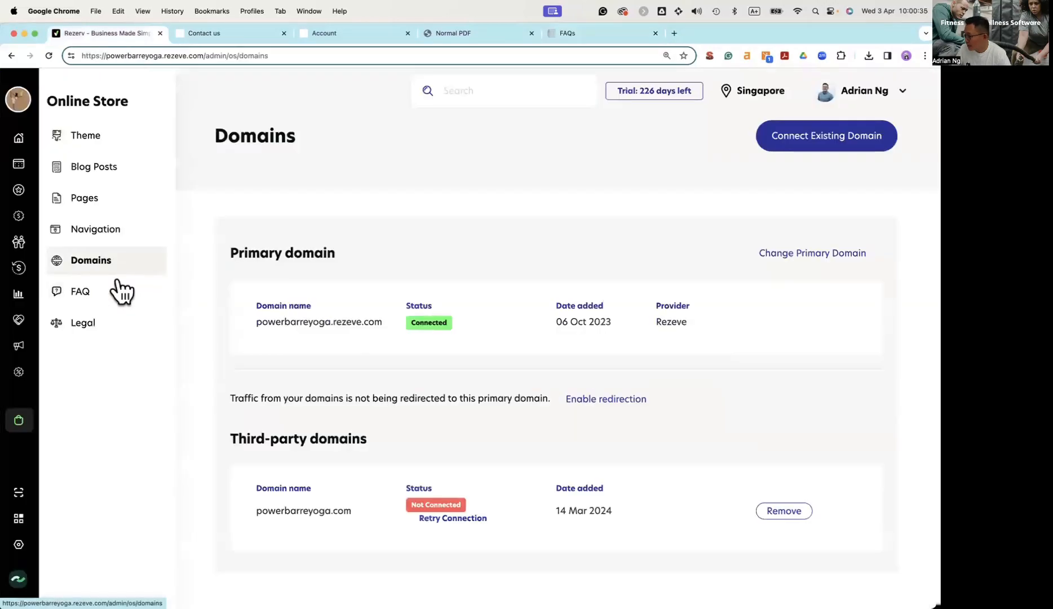
Step: Switch to the SOF site and read the "Love, Suzette." article in its What's new blog
click(576, 34)
click(589, 93)
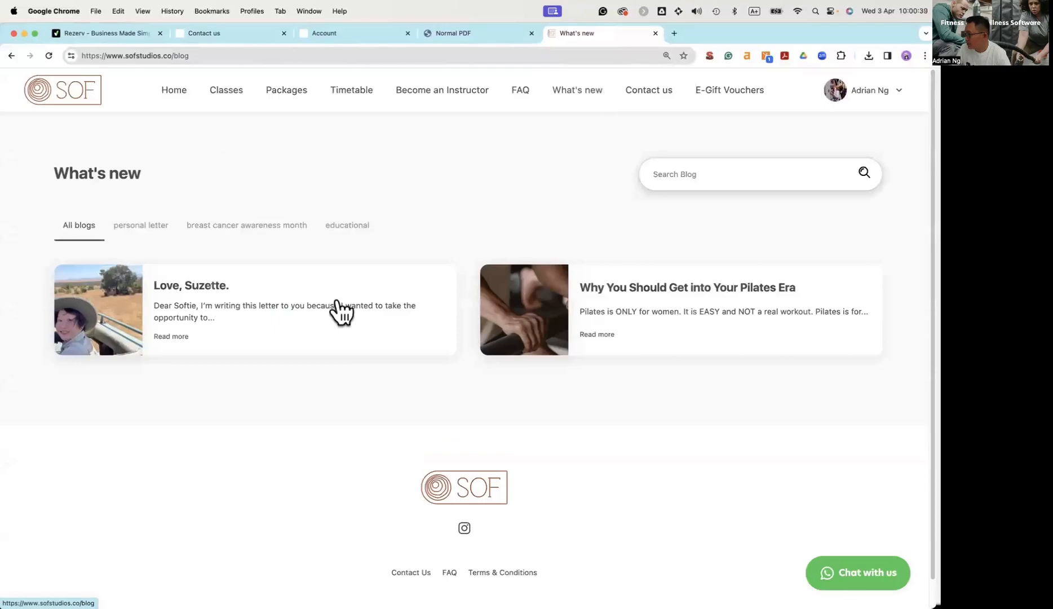
click(270, 327)
scroll(513, 449, down, 15)
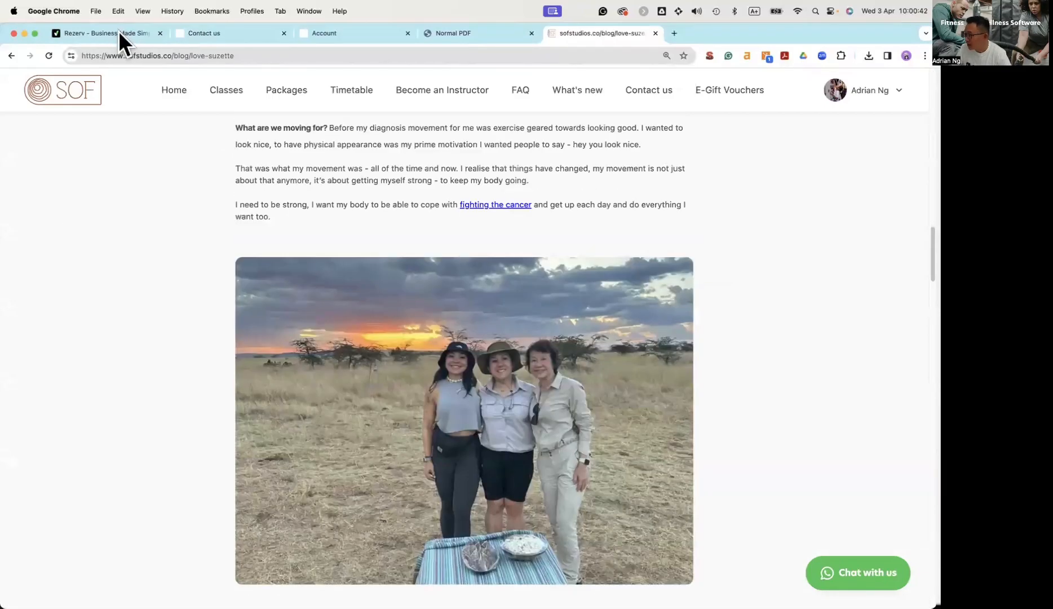
Step: Return to the Rezerv admin and inspect the editor of the blog post "6 science-backed benefits of yoga"
click(118, 32)
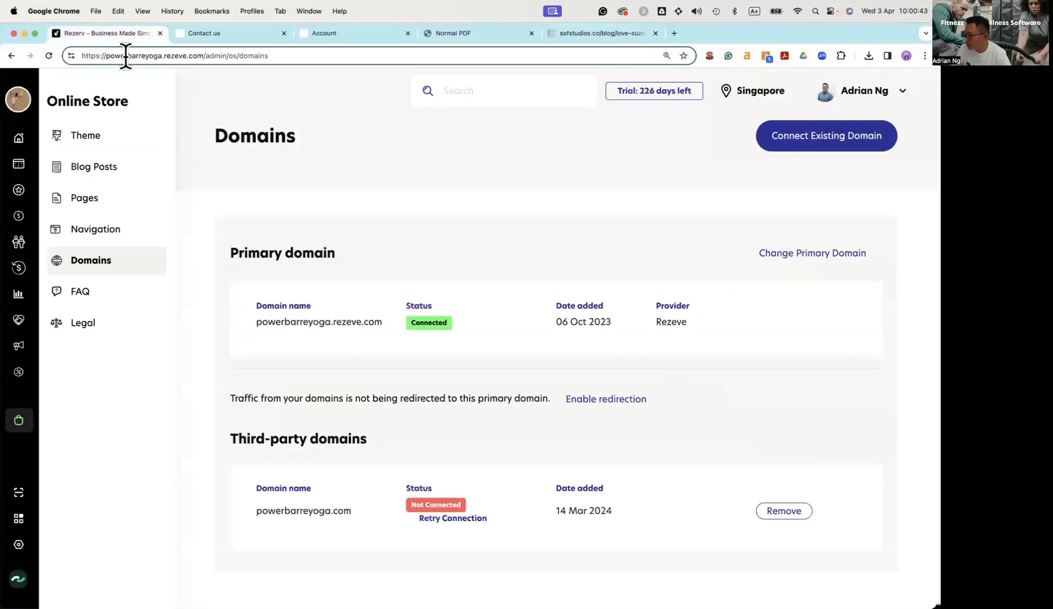
click(110, 173)
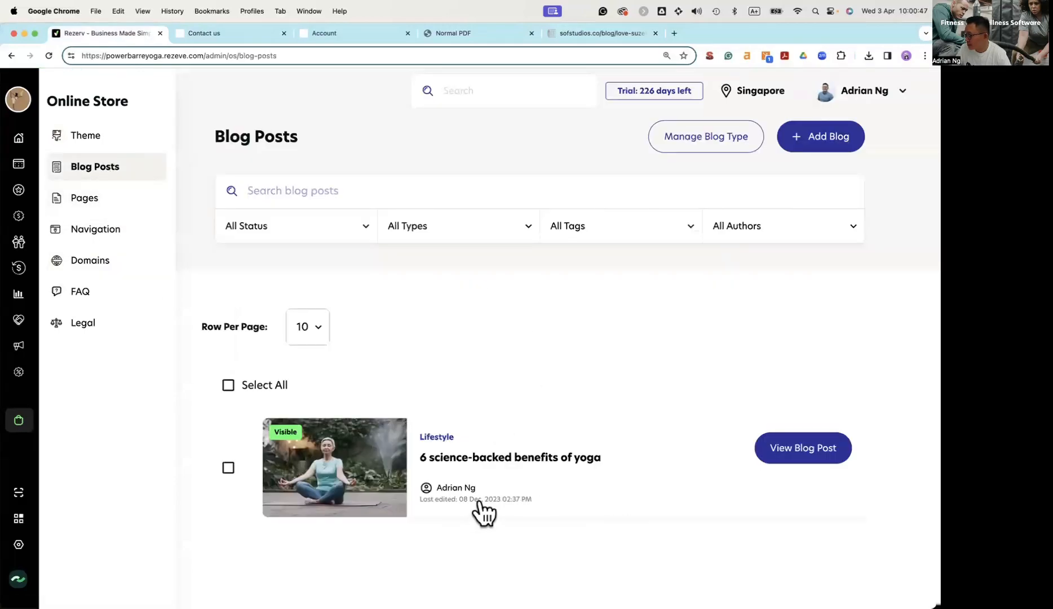
click(603, 486)
scroll(439, 370, down, 5)
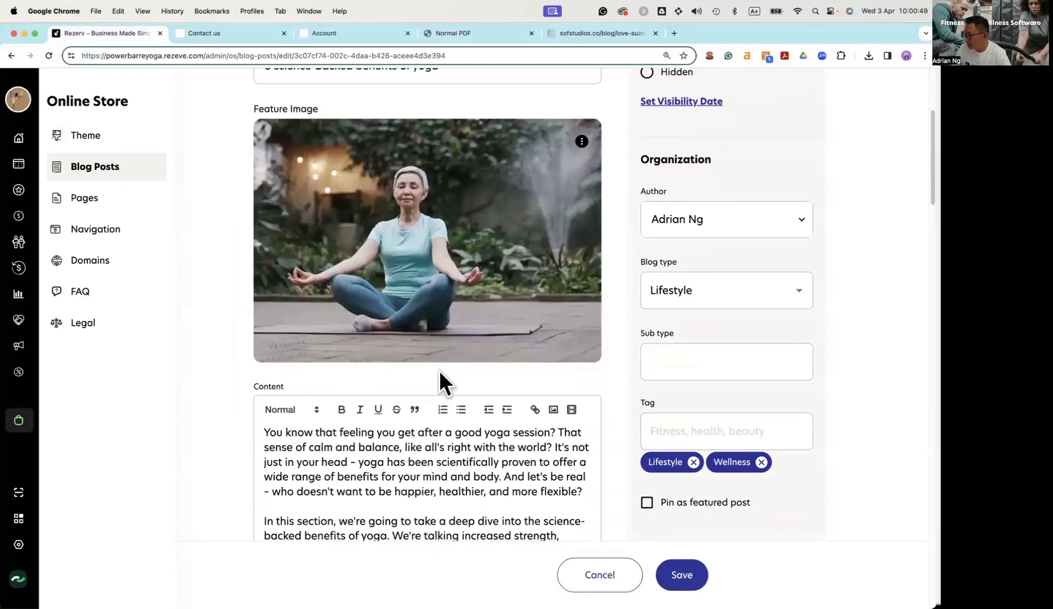
Step: Open tnt-fitness.rezeve.com in a new browser tab and look through its Our Story page
click(675, 33)
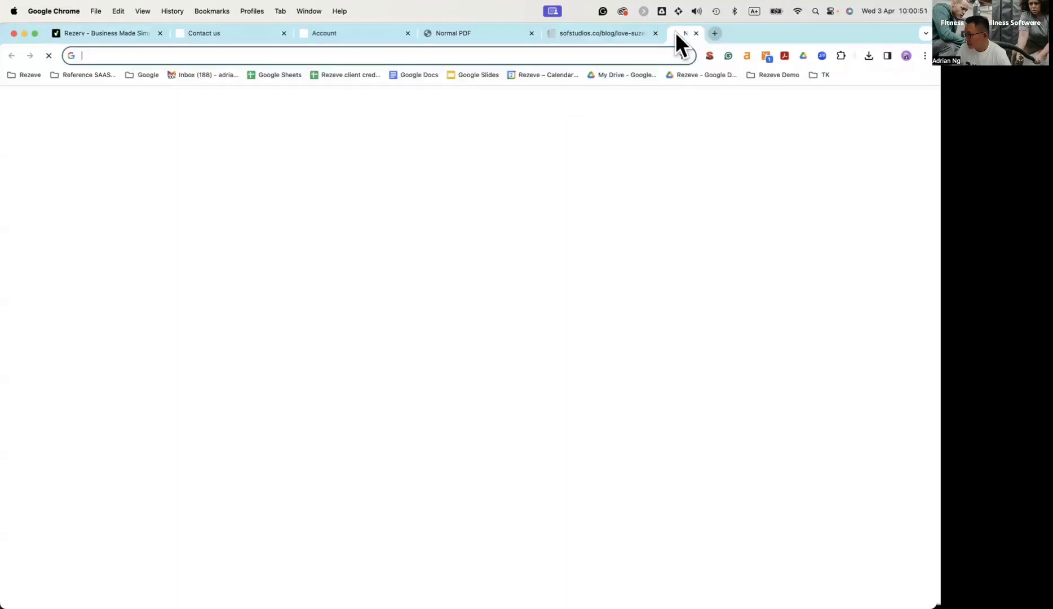
text(tnt-fitness.rezeve.com)
key(Return)
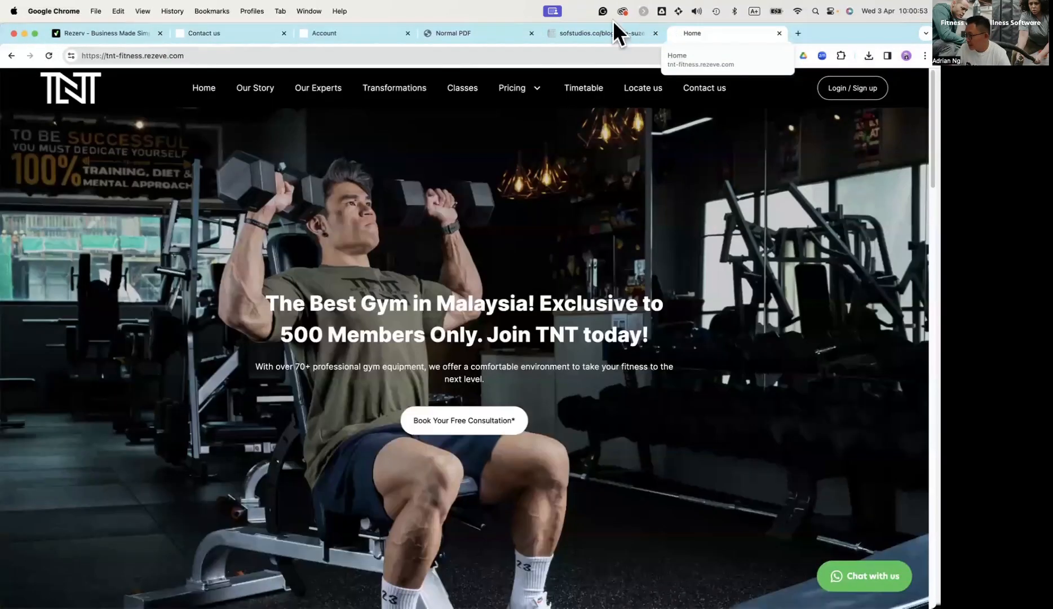
click(255, 95)
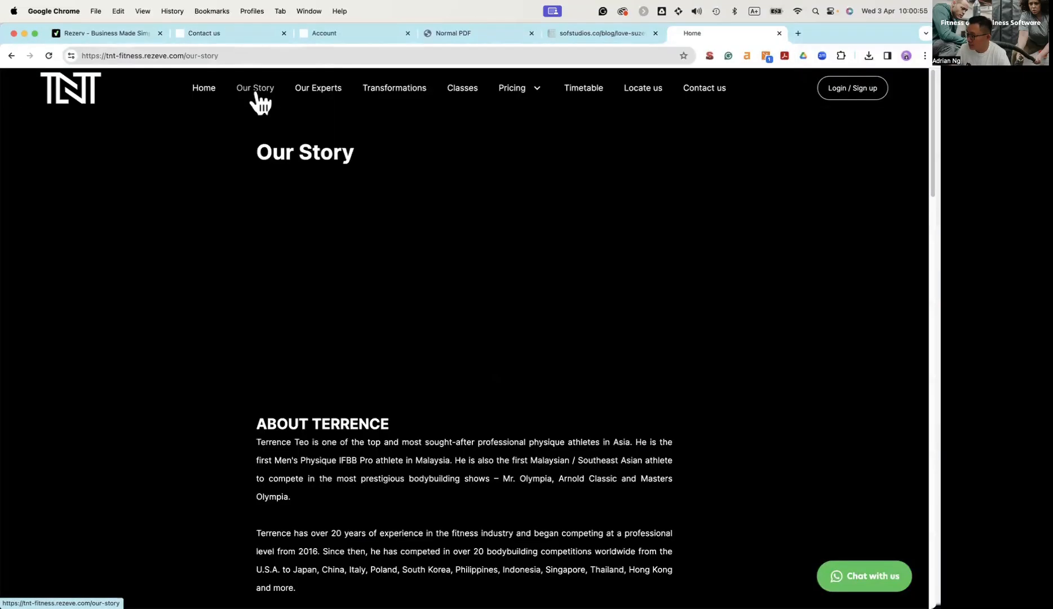
scroll(346, 360, down, 5)
scroll(346, 360, down, 5)
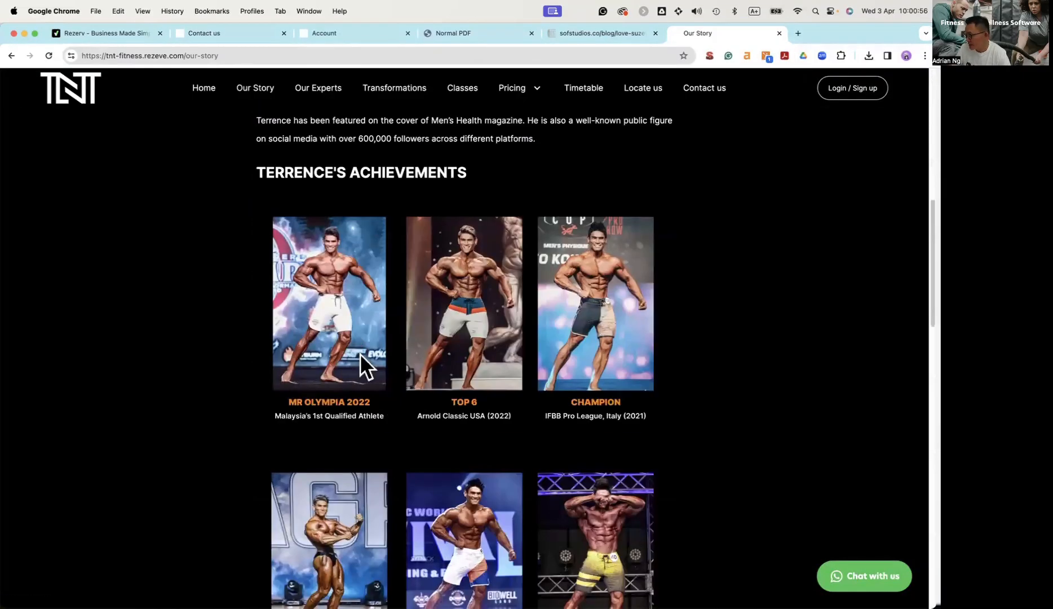
scroll(359, 354, down, 12)
scroll(359, 345, up, 20)
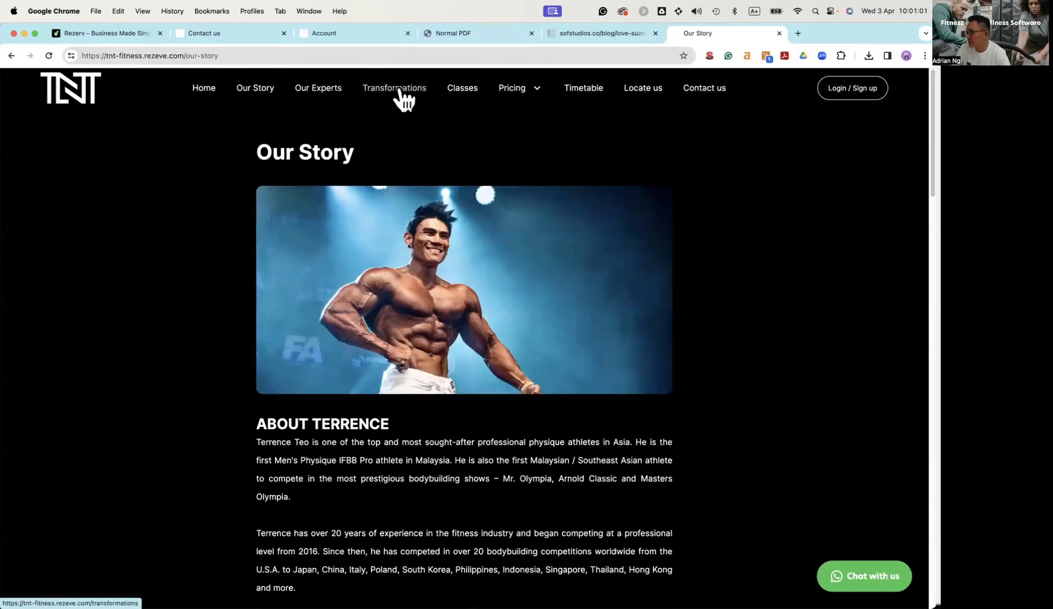
Step: Look through the before-and-after photos and testimonials on the TNT site's Transformations page
click(417, 92)
scroll(371, 454, down, 4)
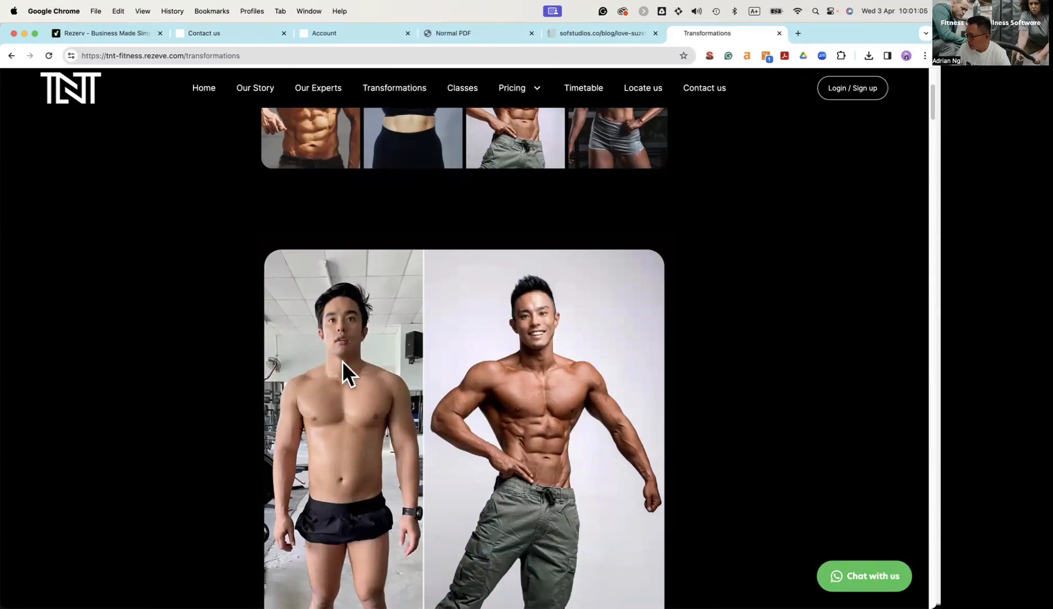
scroll(587, 410, down, 15)
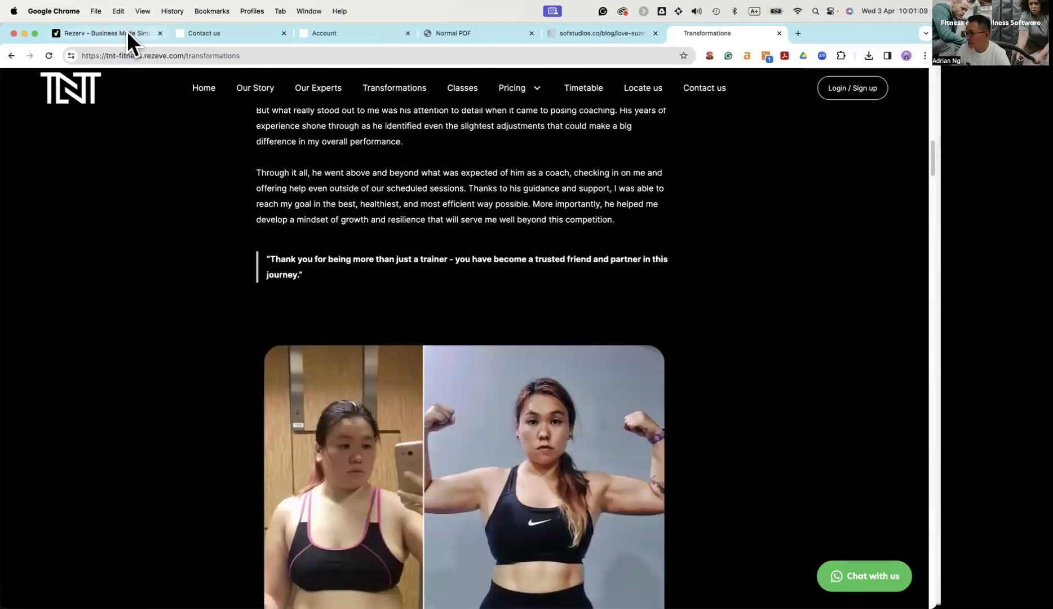
Step: Return to the Rezerv admin, start a new online store page and inspect its content and visibility fields
click(121, 33)
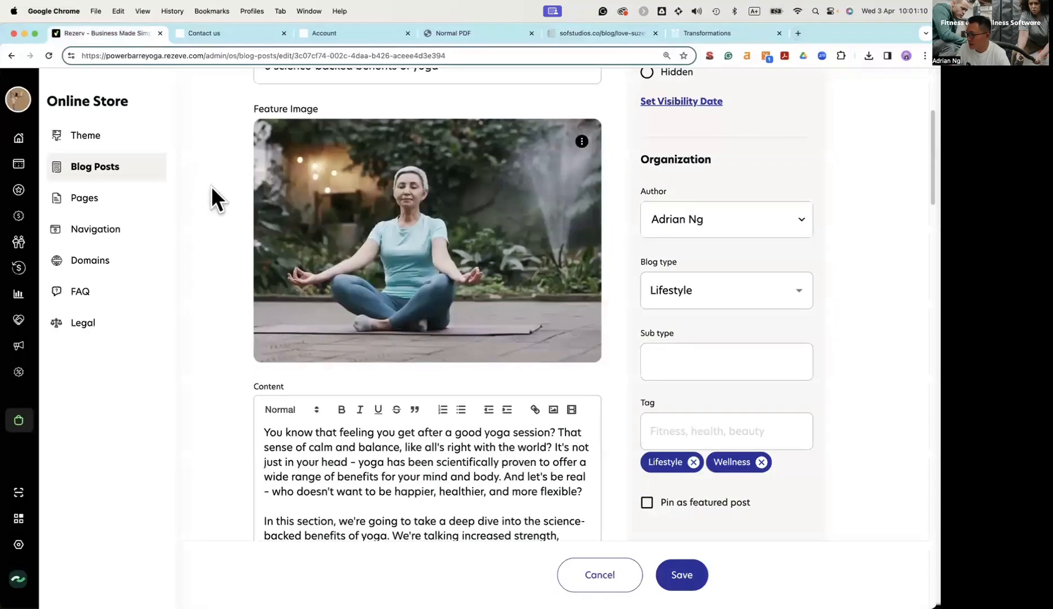
click(86, 207)
click(827, 138)
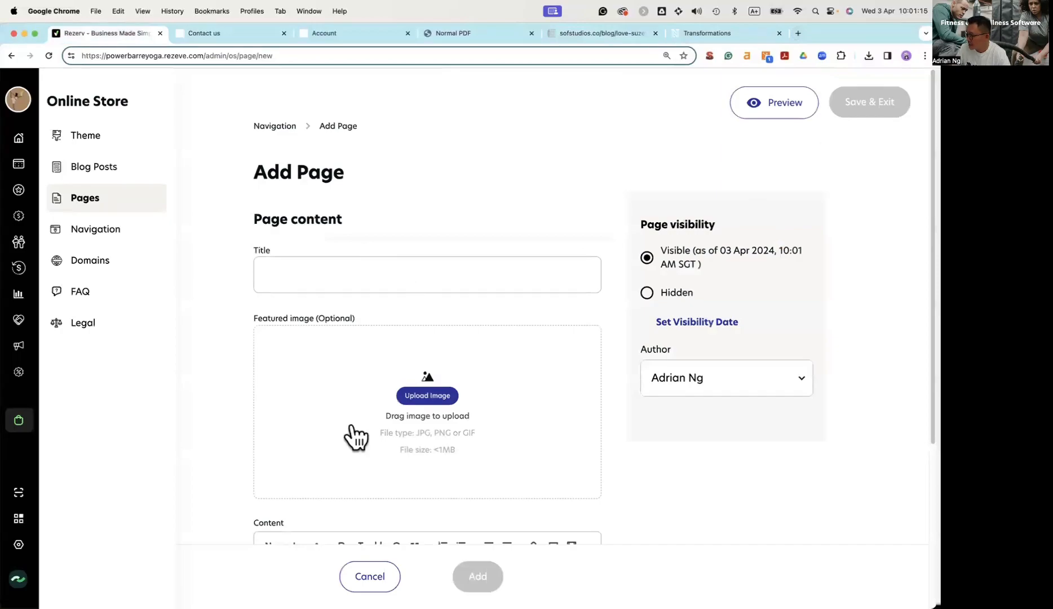
scroll(406, 361, down, 5)
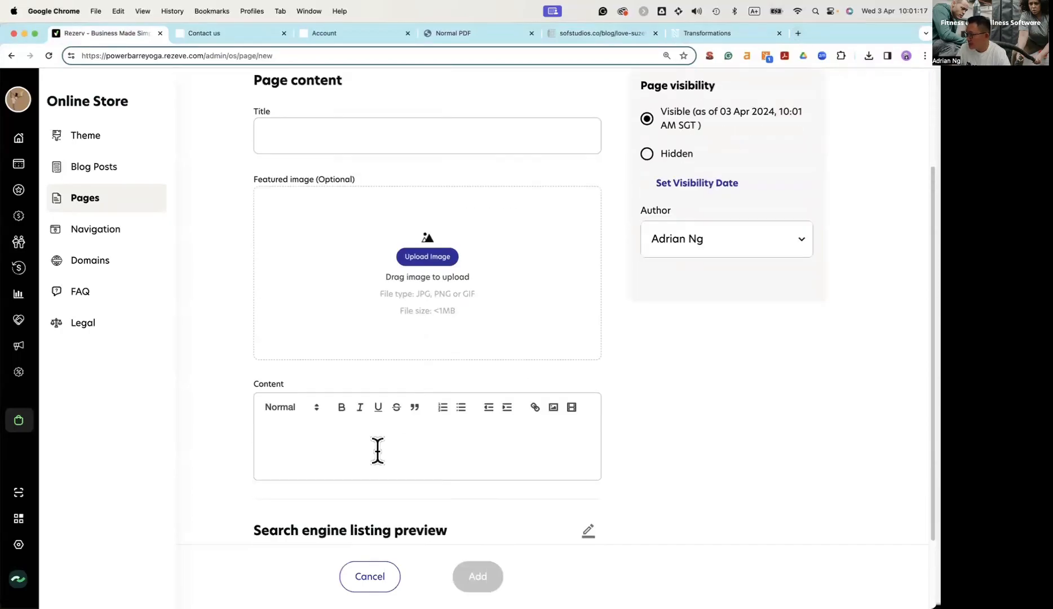
Step: Add a navigation menu item named "Quick Guide" that links to the Personal Training page
click(113, 234)
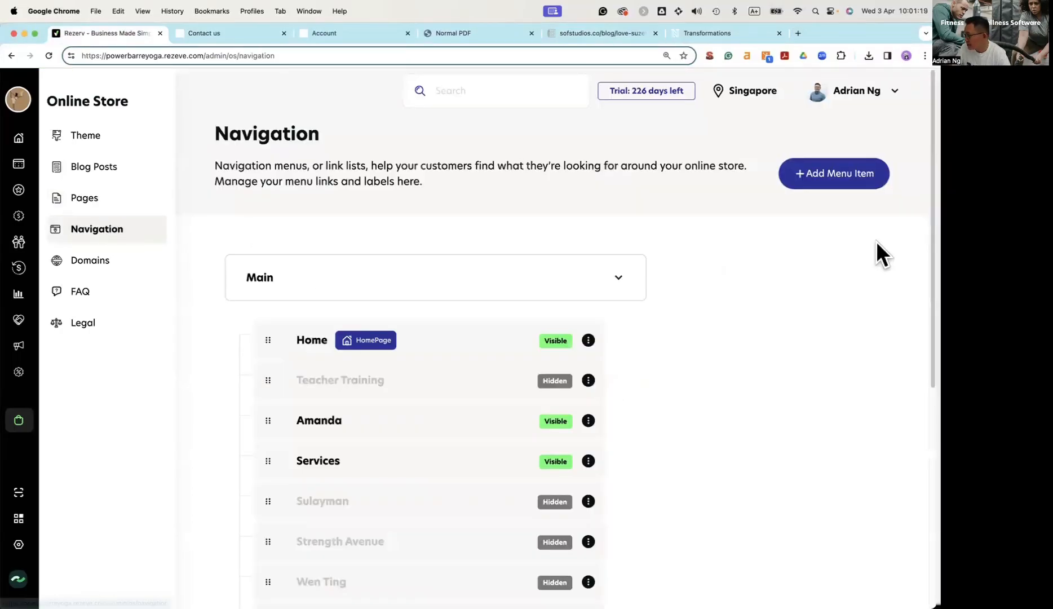
click(835, 173)
click(751, 242)
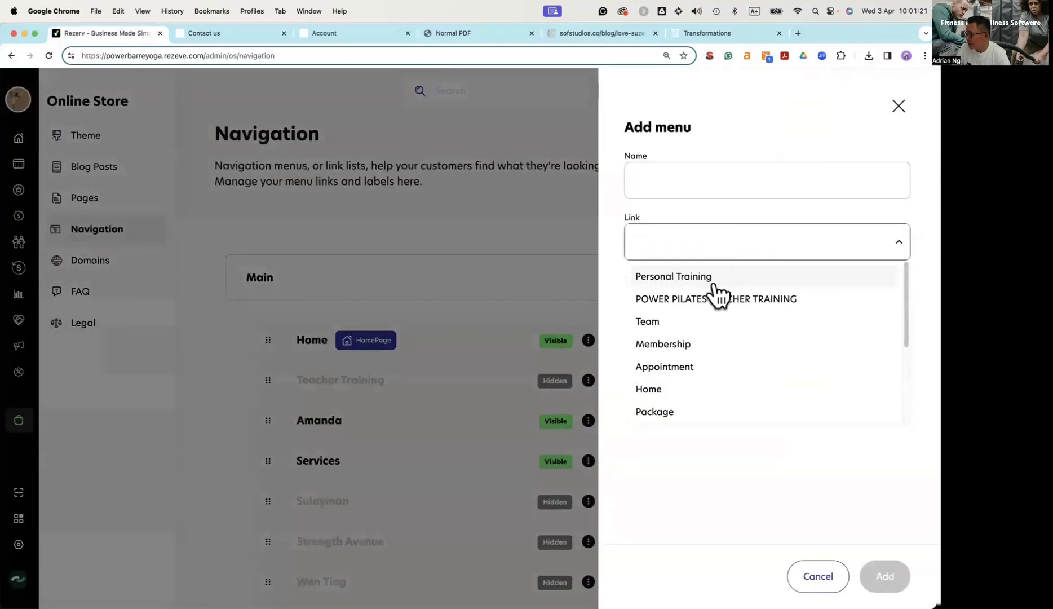
click(713, 282)
click(672, 180)
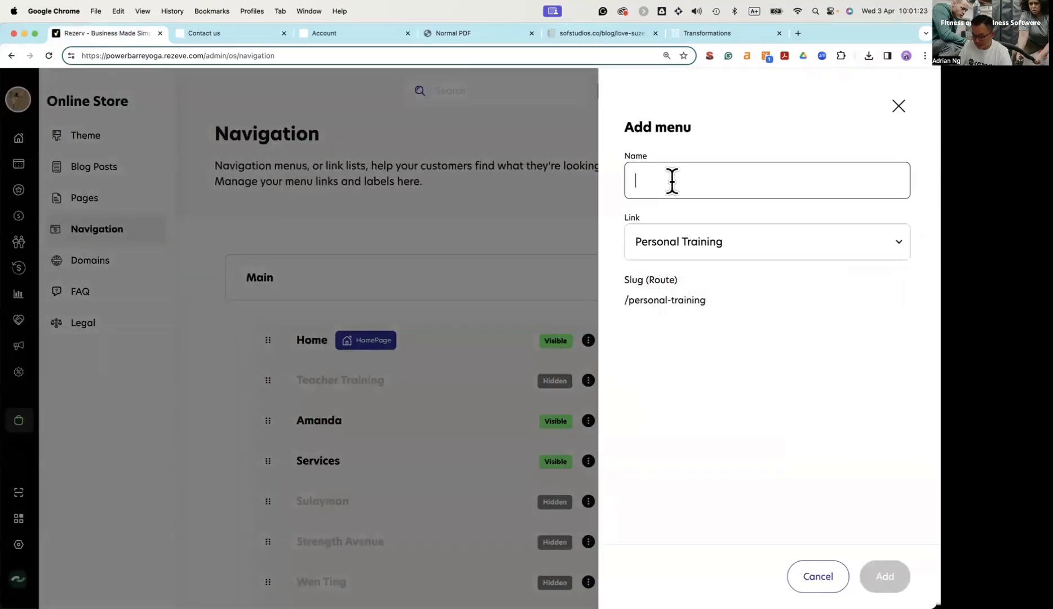
text(Quick Gui)
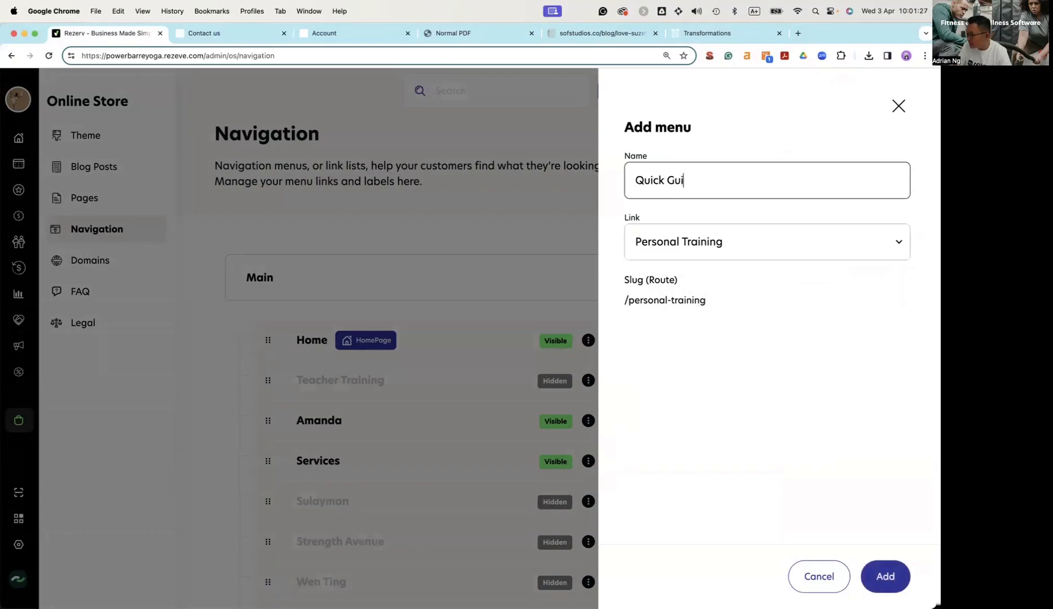
click(885, 575)
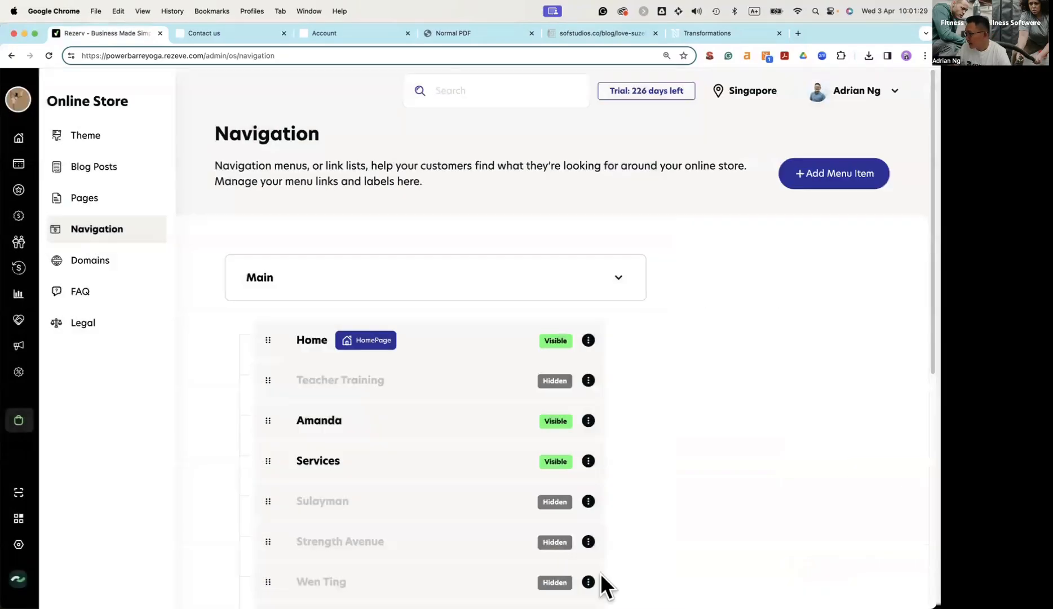
Step: Move the Quick Guide menu item directly below Teacher Training and delete the menu item that follows it
scroll(318, 463, down, 7)
drag(268, 495, 278, 318)
click(589, 356)
click(618, 421)
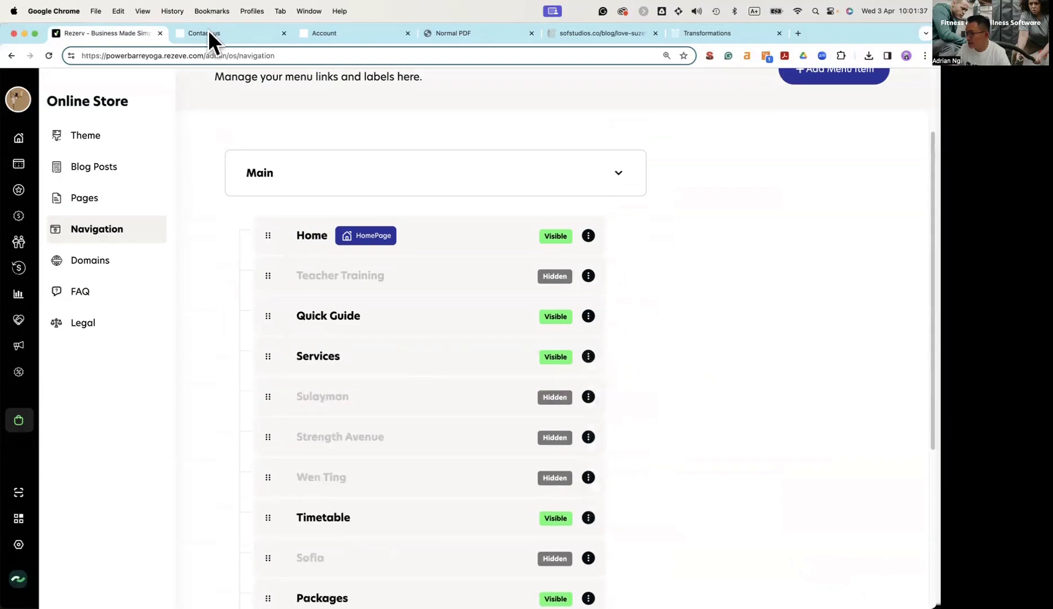
Step: Switch to the live Power Barre Yoga site, open Quick Guide from its navigation and look through the page
click(243, 34)
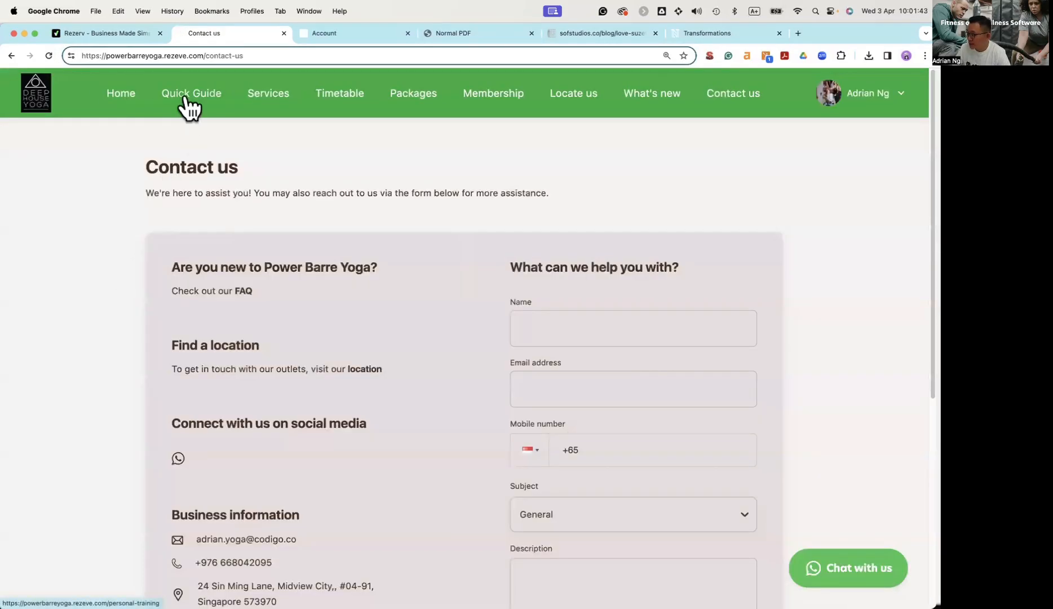
click(184, 97)
scroll(483, 410, down, 15)
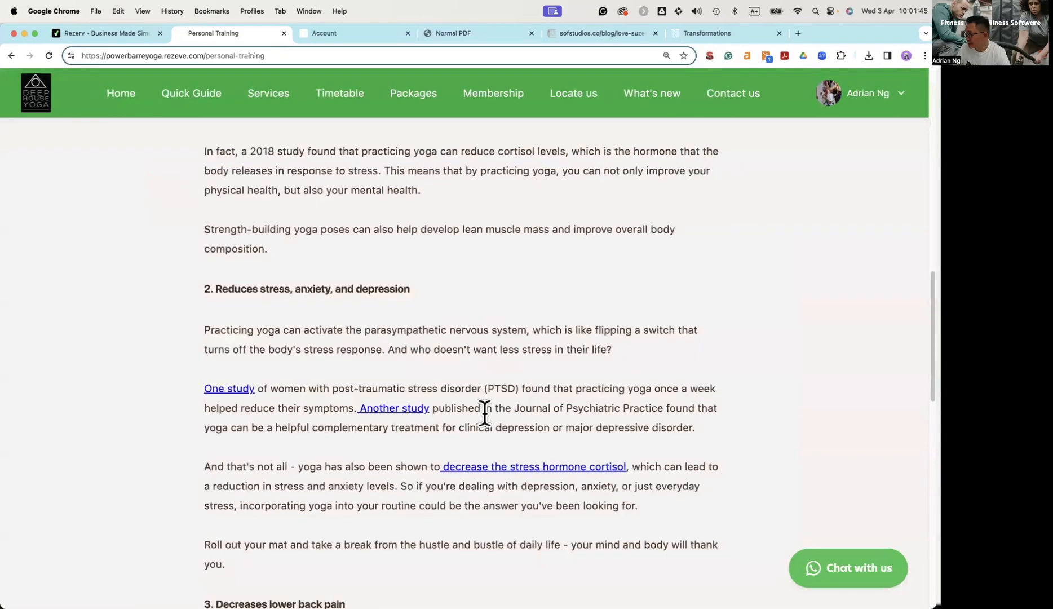
scroll(491, 408, up, 15)
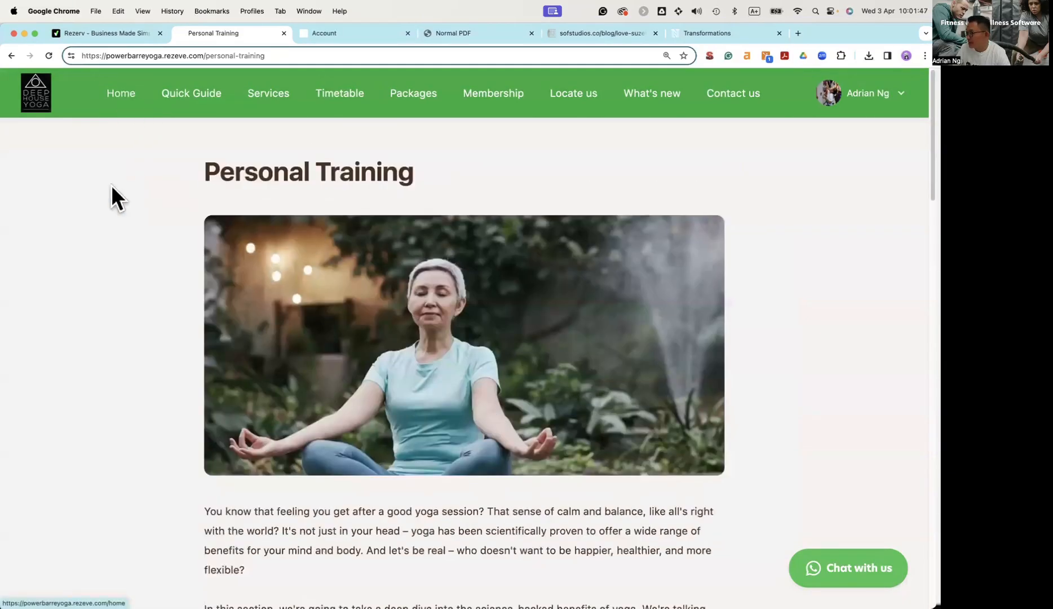
Step: Open the Power Barre Yoga home page, look through its sections and check the account menu
click(123, 101)
scroll(411, 316, down, 20)
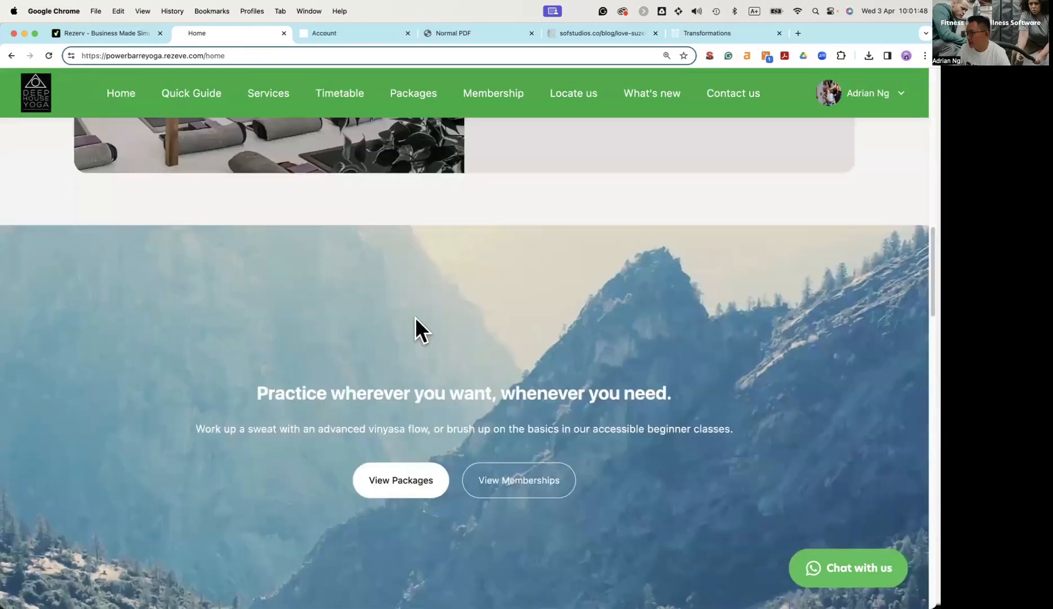
scroll(414, 316, down, 5)
scroll(413, 317, up, 20)
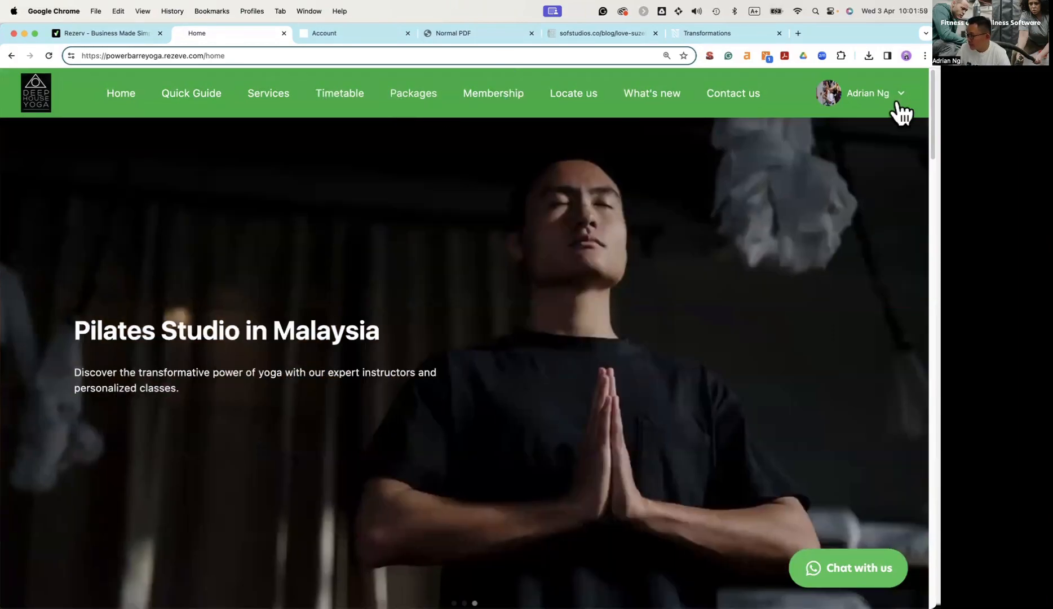
click(869, 101)
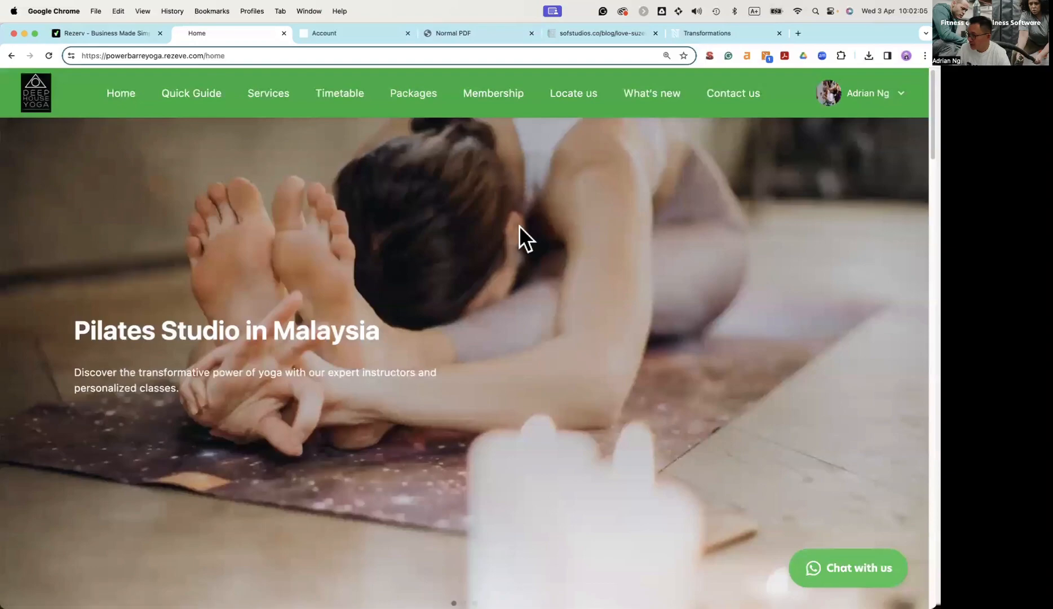
scroll(556, 248, down, 7)
scroll(557, 249, down, 9)
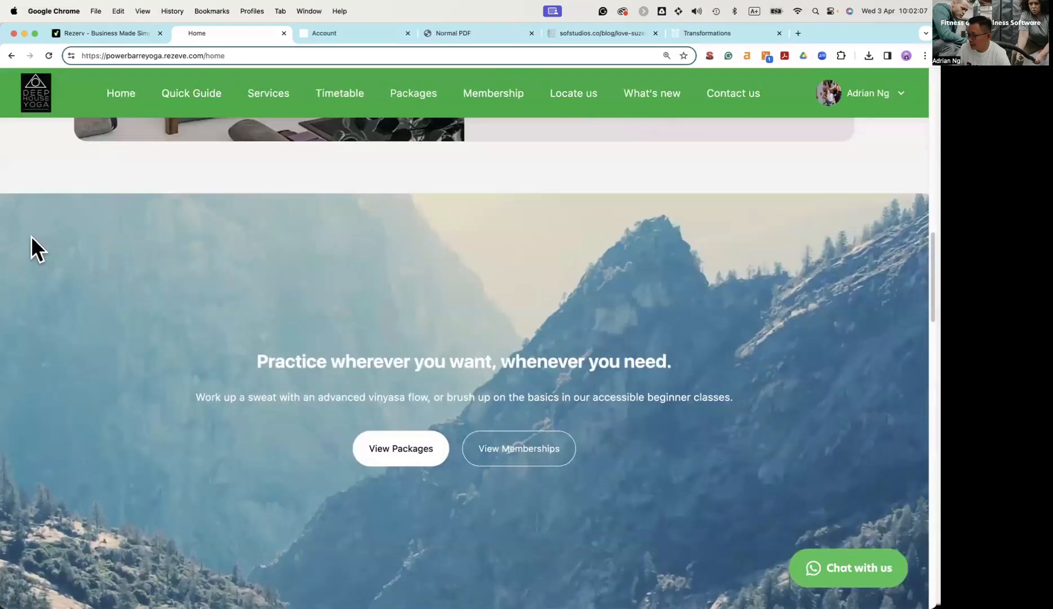
Step: Narrow the browser window to phone width and look through the home page's mobile layout
drag(16, 239, 141, 232)
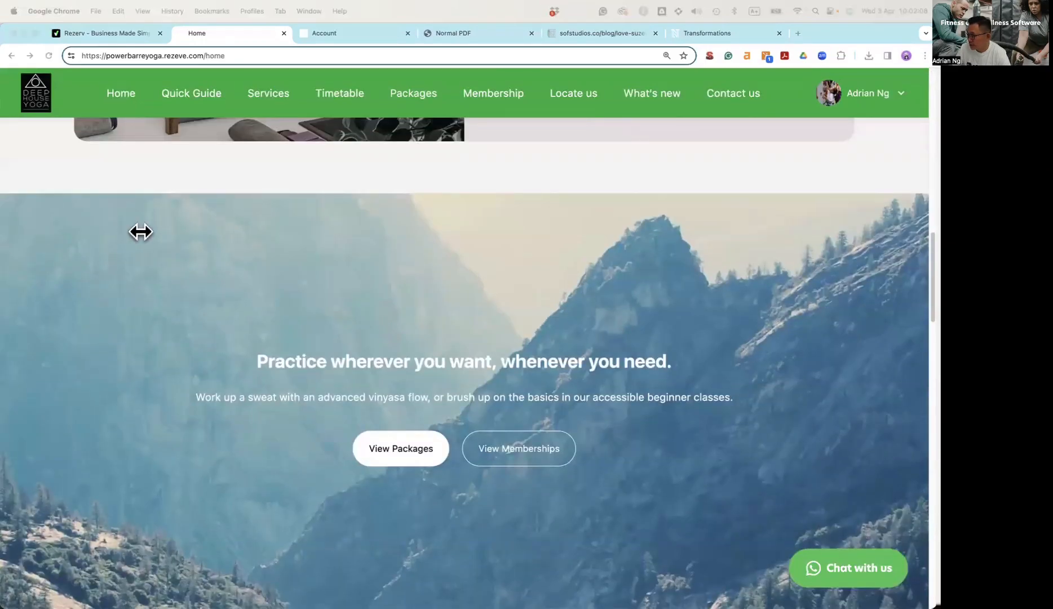
click(95, 176)
drag(14, 24, 714, 16)
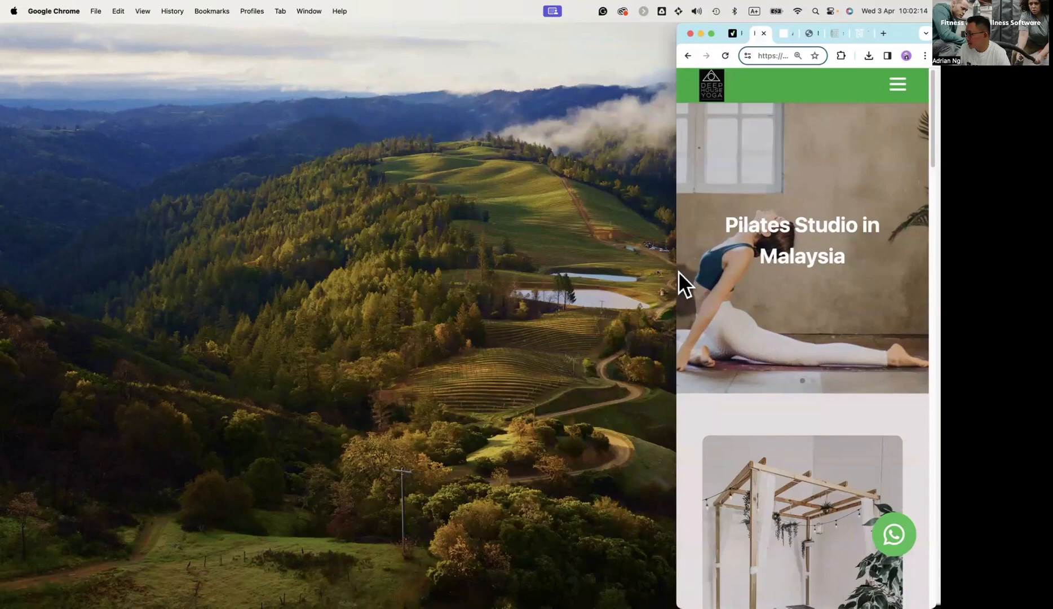
scroll(785, 352, down, 5)
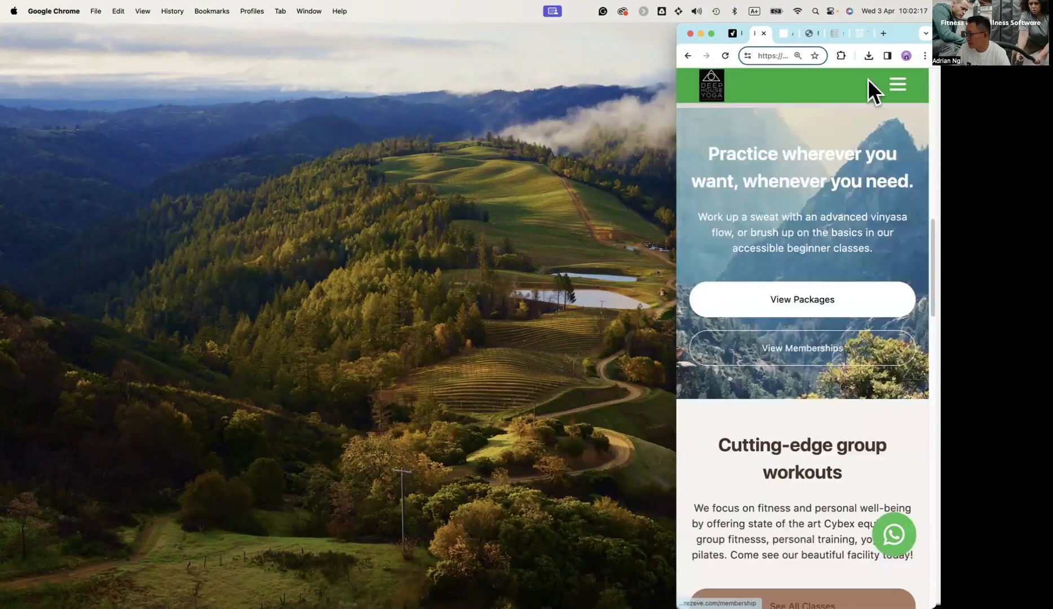
Step: Open My schedule from the site's mobile navigation and look through the upcoming bookings
click(897, 84)
click(781, 461)
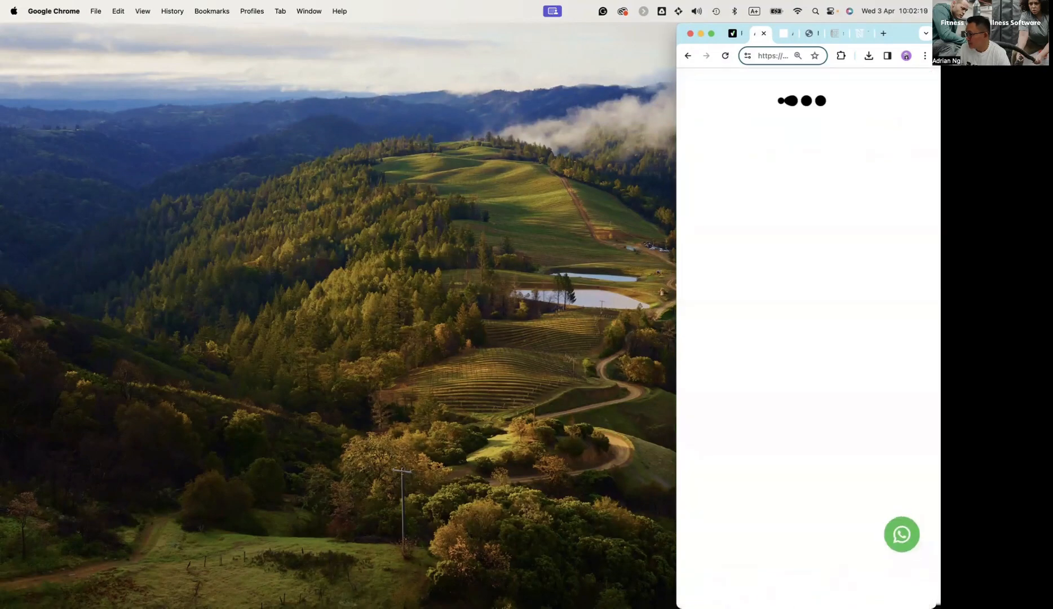
scroll(836, 423, down, 4)
scroll(838, 431, up, 3)
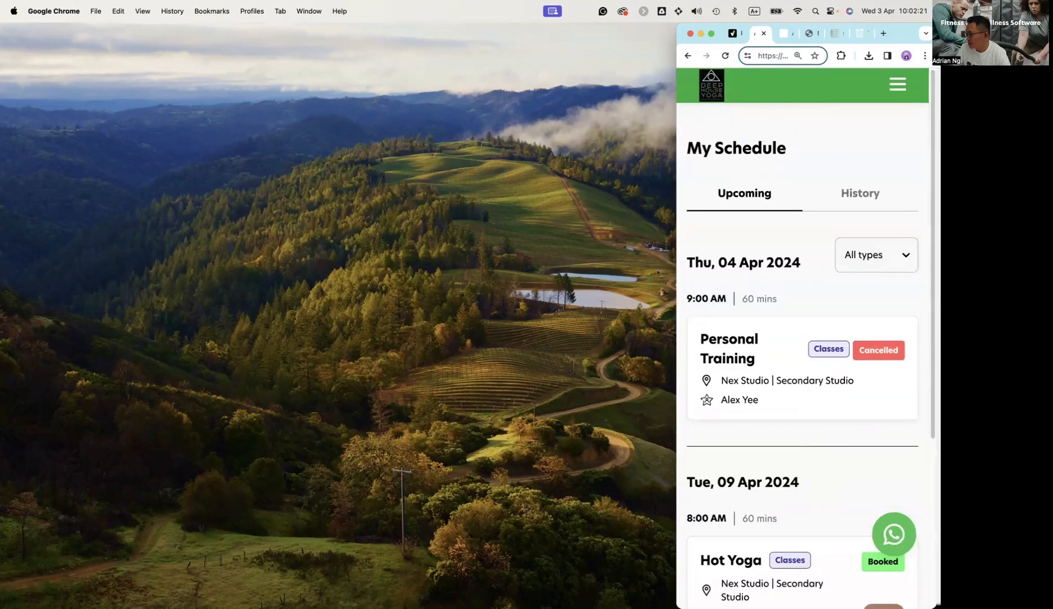
Step: Go to the class timetable from the mobile navigation and start booking Wednesday's 12:00 PM Hot Yoga class at Secondary Studio
click(897, 84)
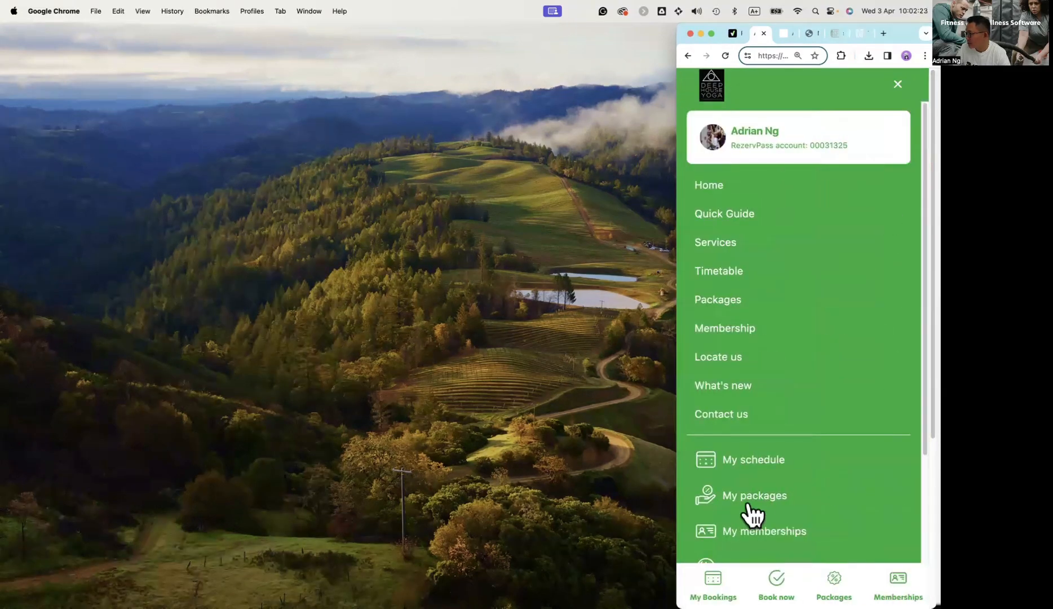
click(833, 425)
scroll(821, 426, down, 4)
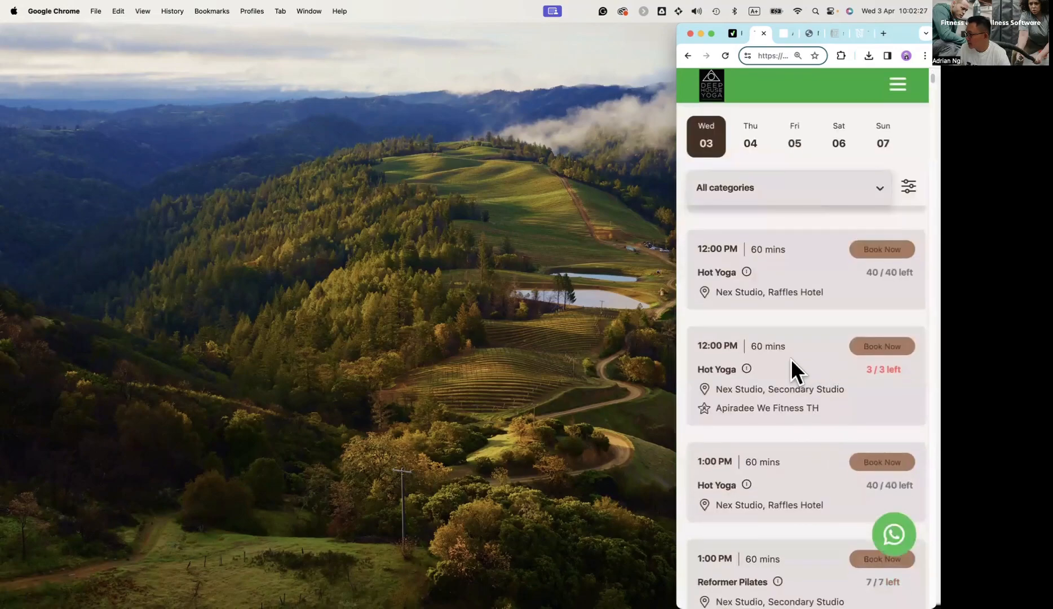
click(880, 347)
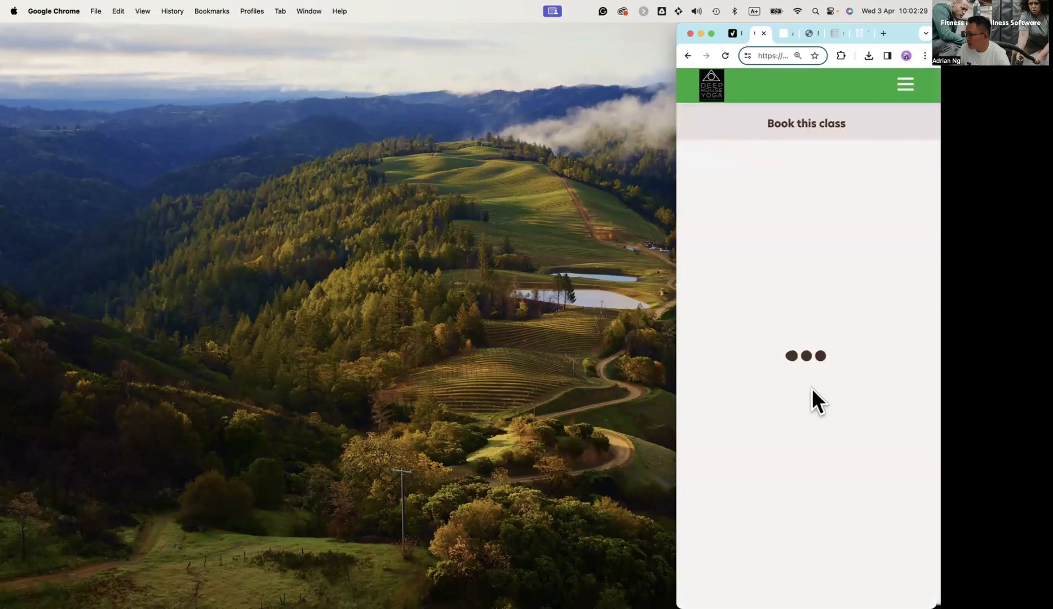
Step: Book the Hot Yoga class with spot 2 and a 10 Session Pack, and widen the browser window back to full width
scroll(836, 399, down, 5)
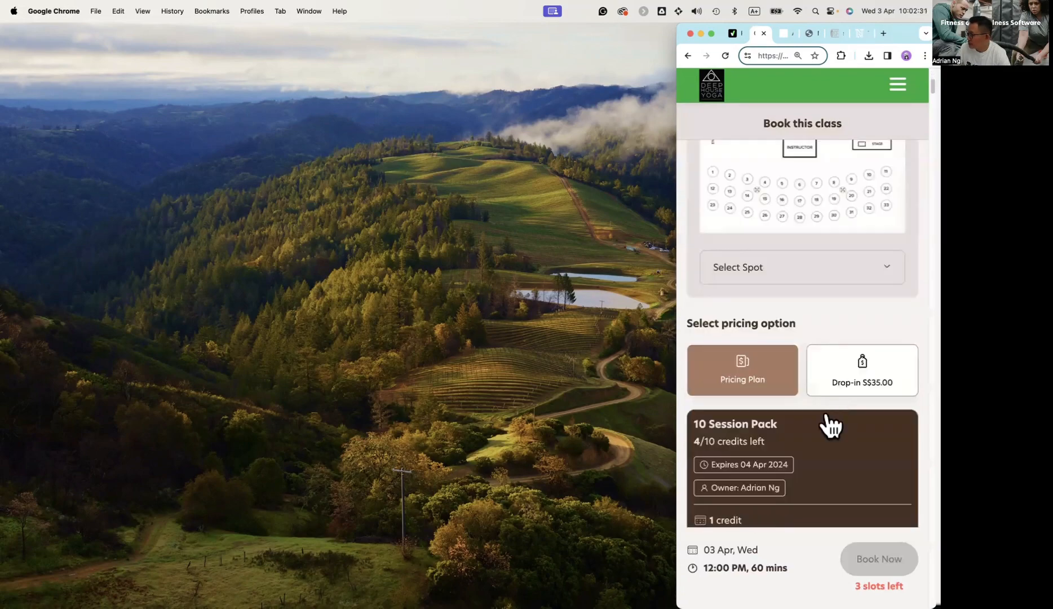
click(780, 288)
click(843, 329)
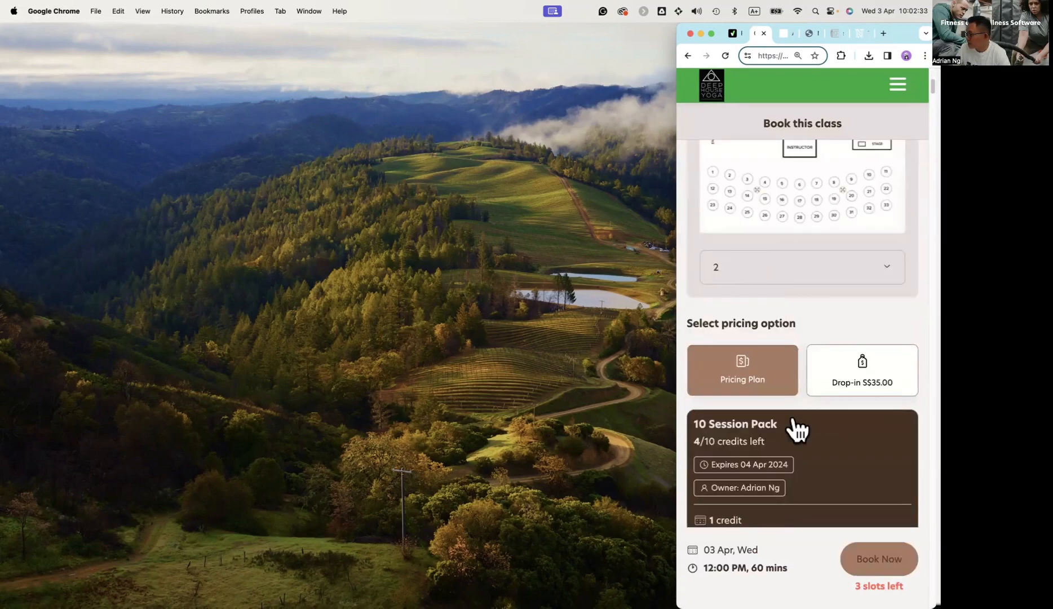
scroll(795, 431, down, 3)
click(795, 431)
click(794, 314)
click(794, 471)
click(856, 562)
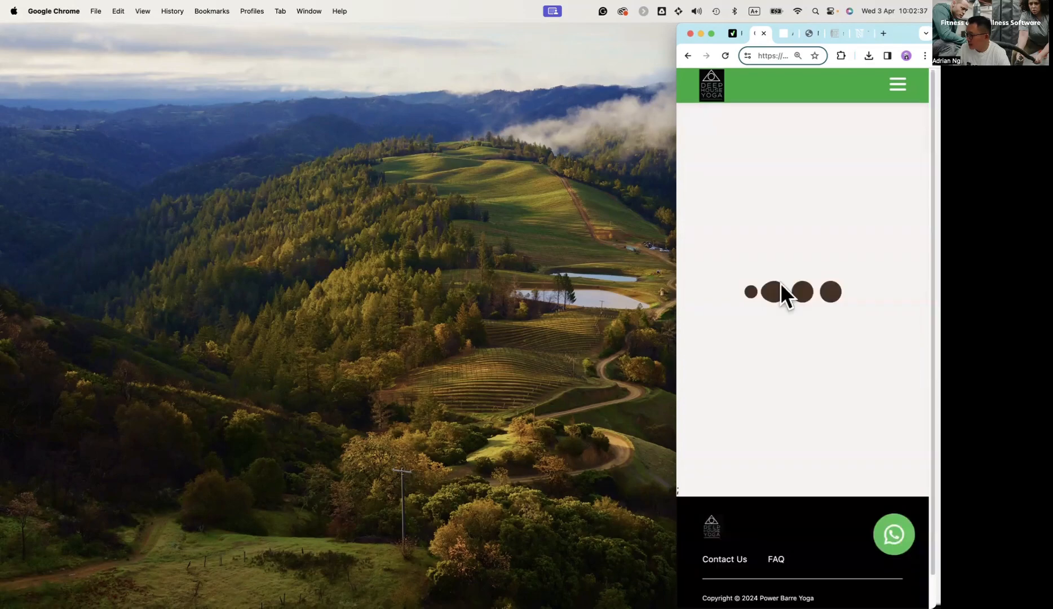
drag(672, 280, 2, 304)
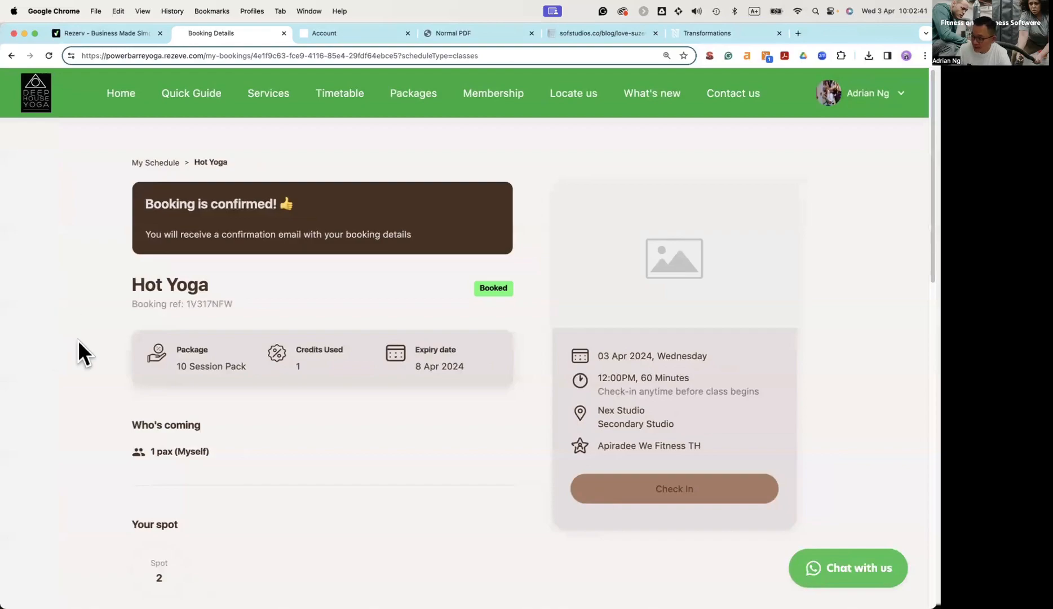